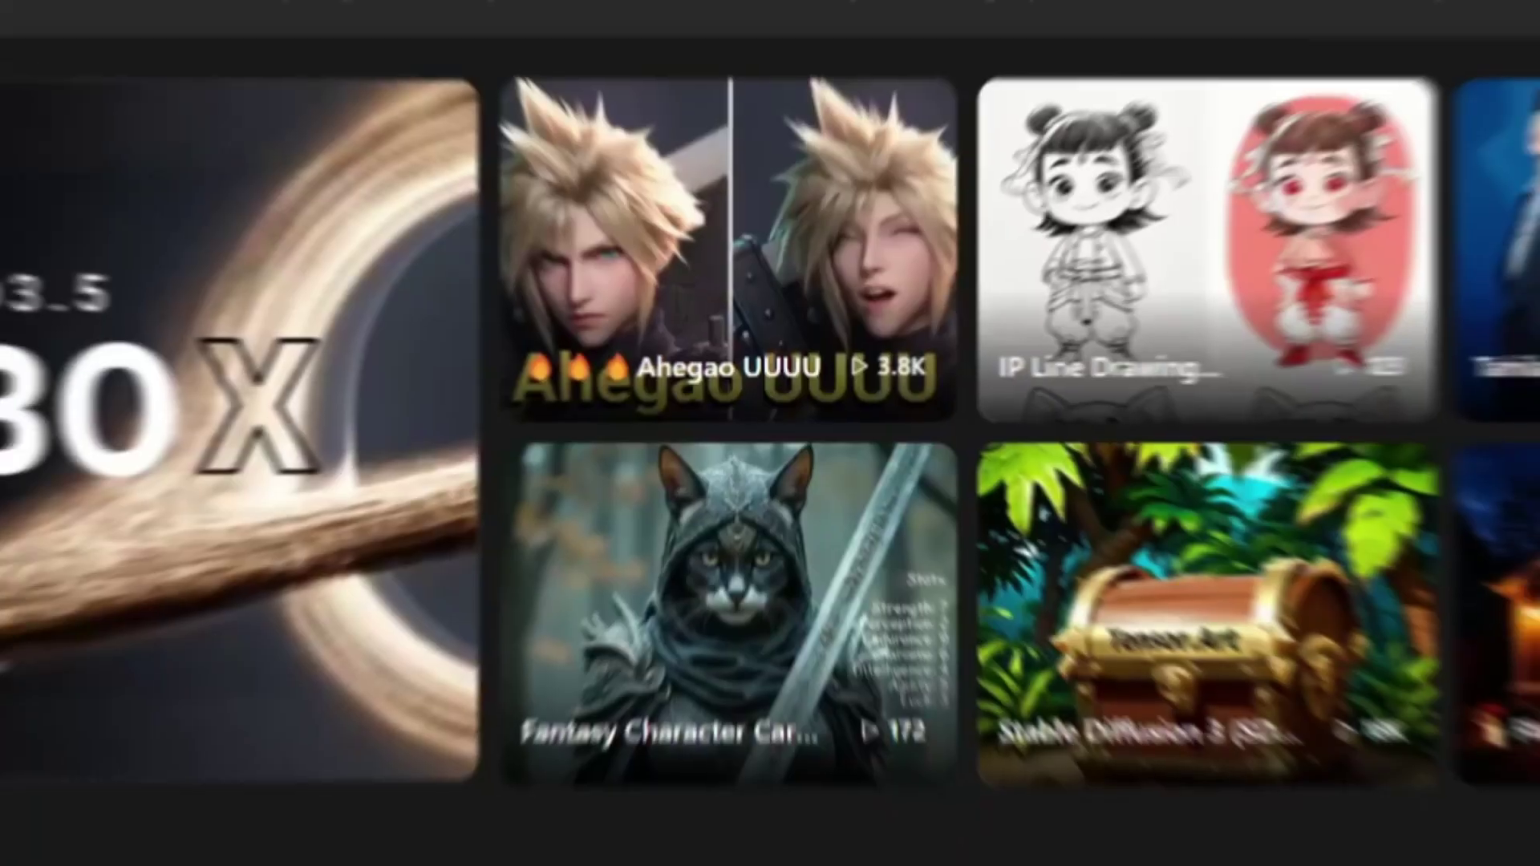
Scroll down through the TensorArt home page feed.
scroll(561, 401, down, 10)
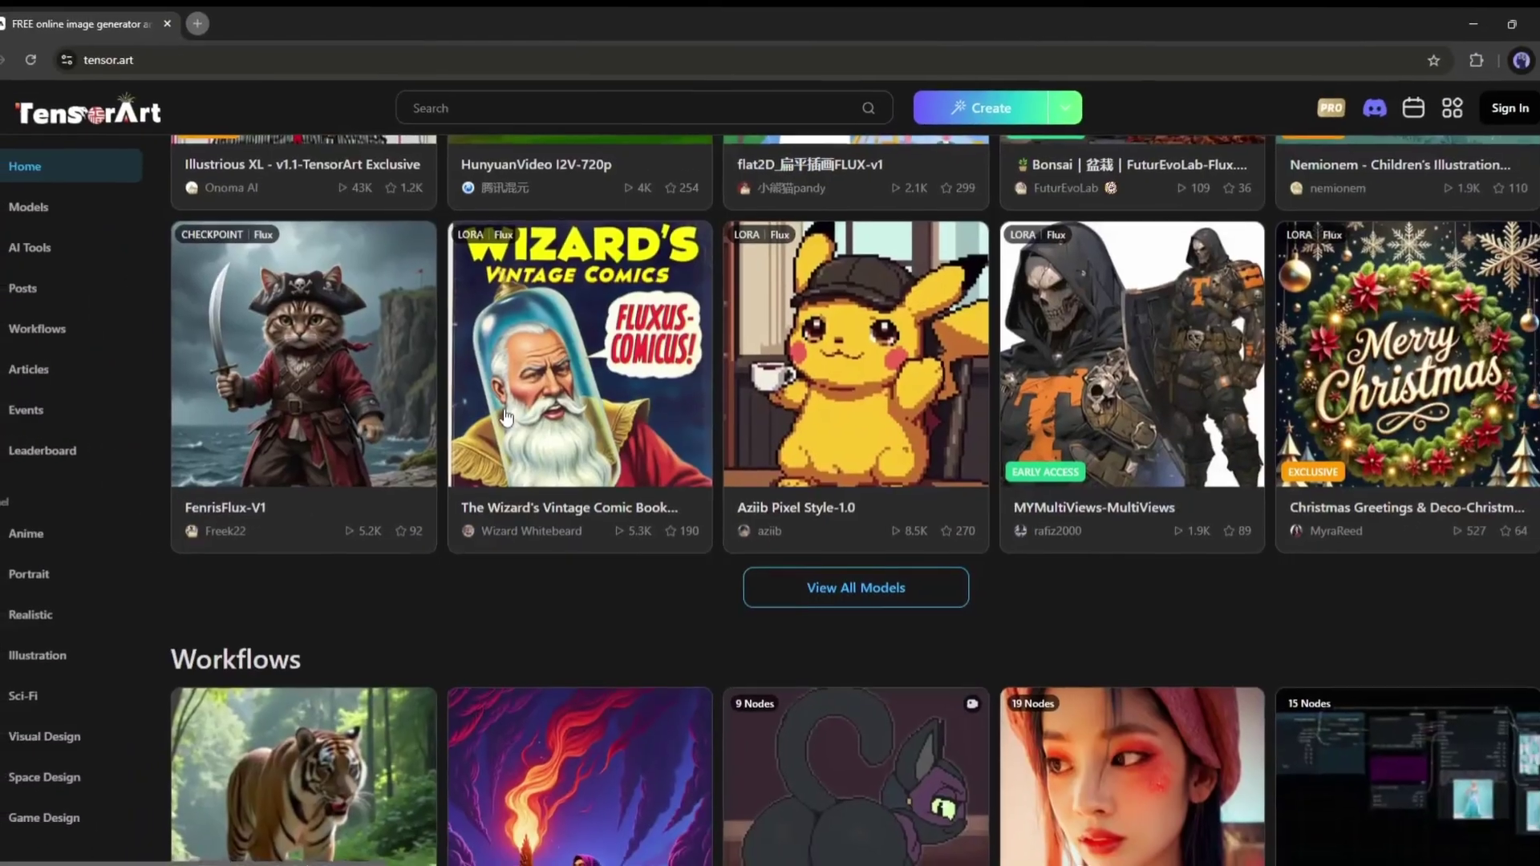
scroll(506, 420, down, 5)
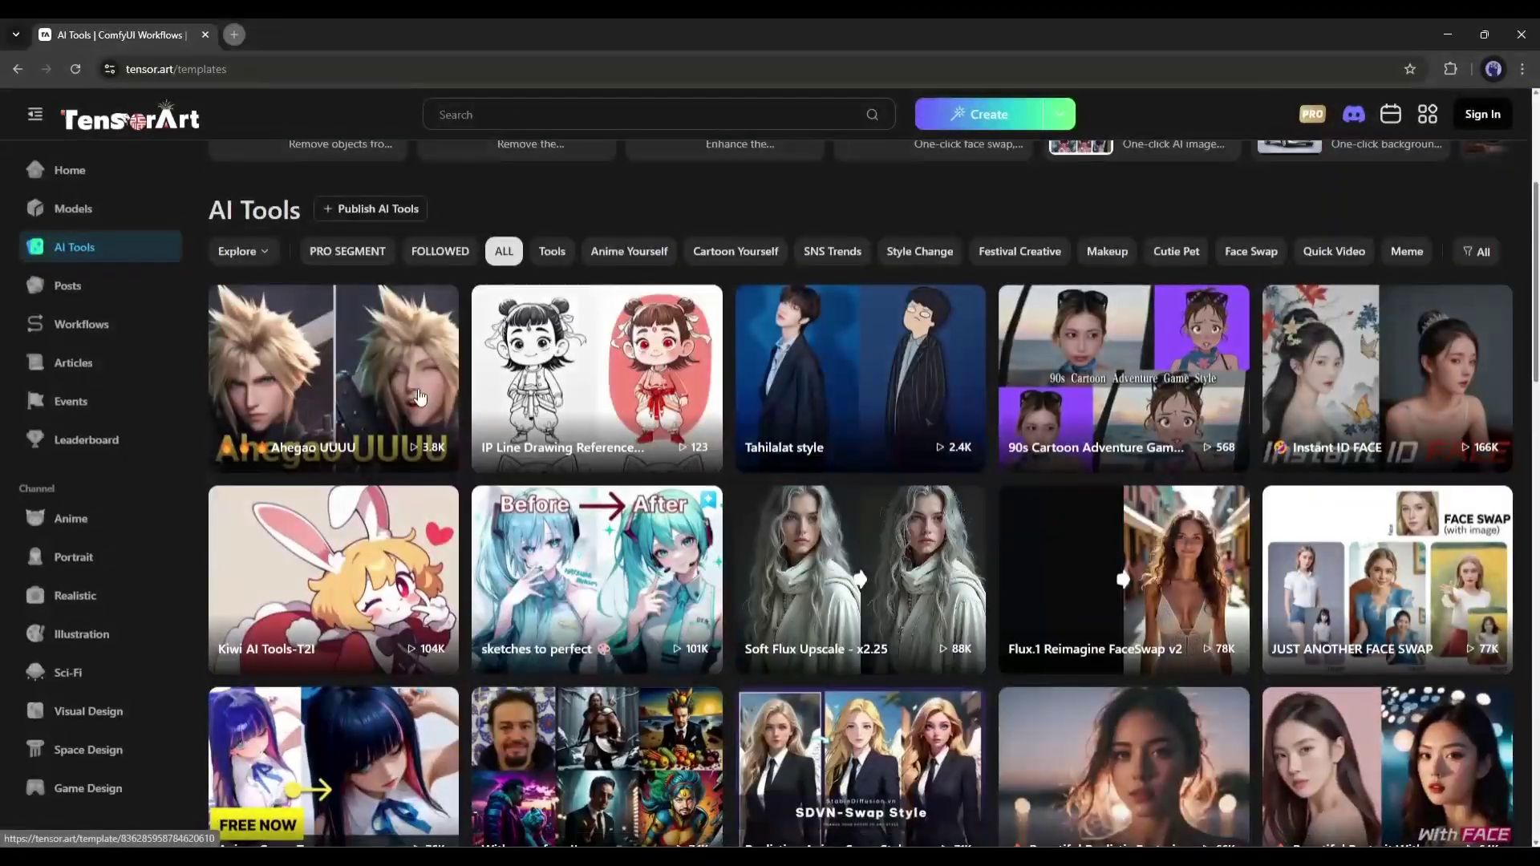
Look at the community Posts feed, then go back to the Home page.
scroll(406, 415, down, 3)
scroll(405, 415, down, 12)
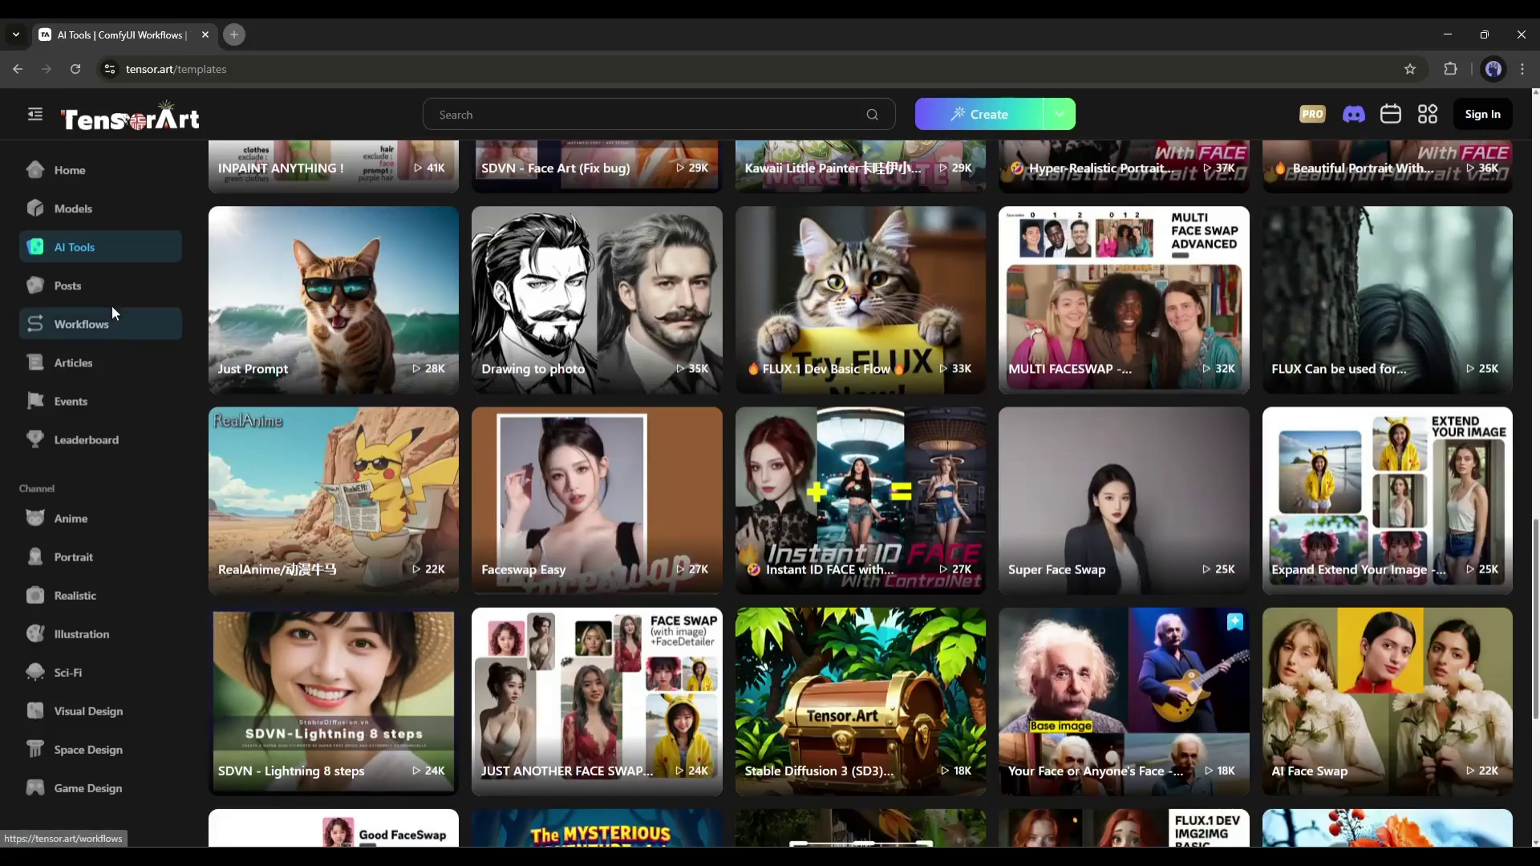
click(107, 299)
scroll(308, 386, down, 10)
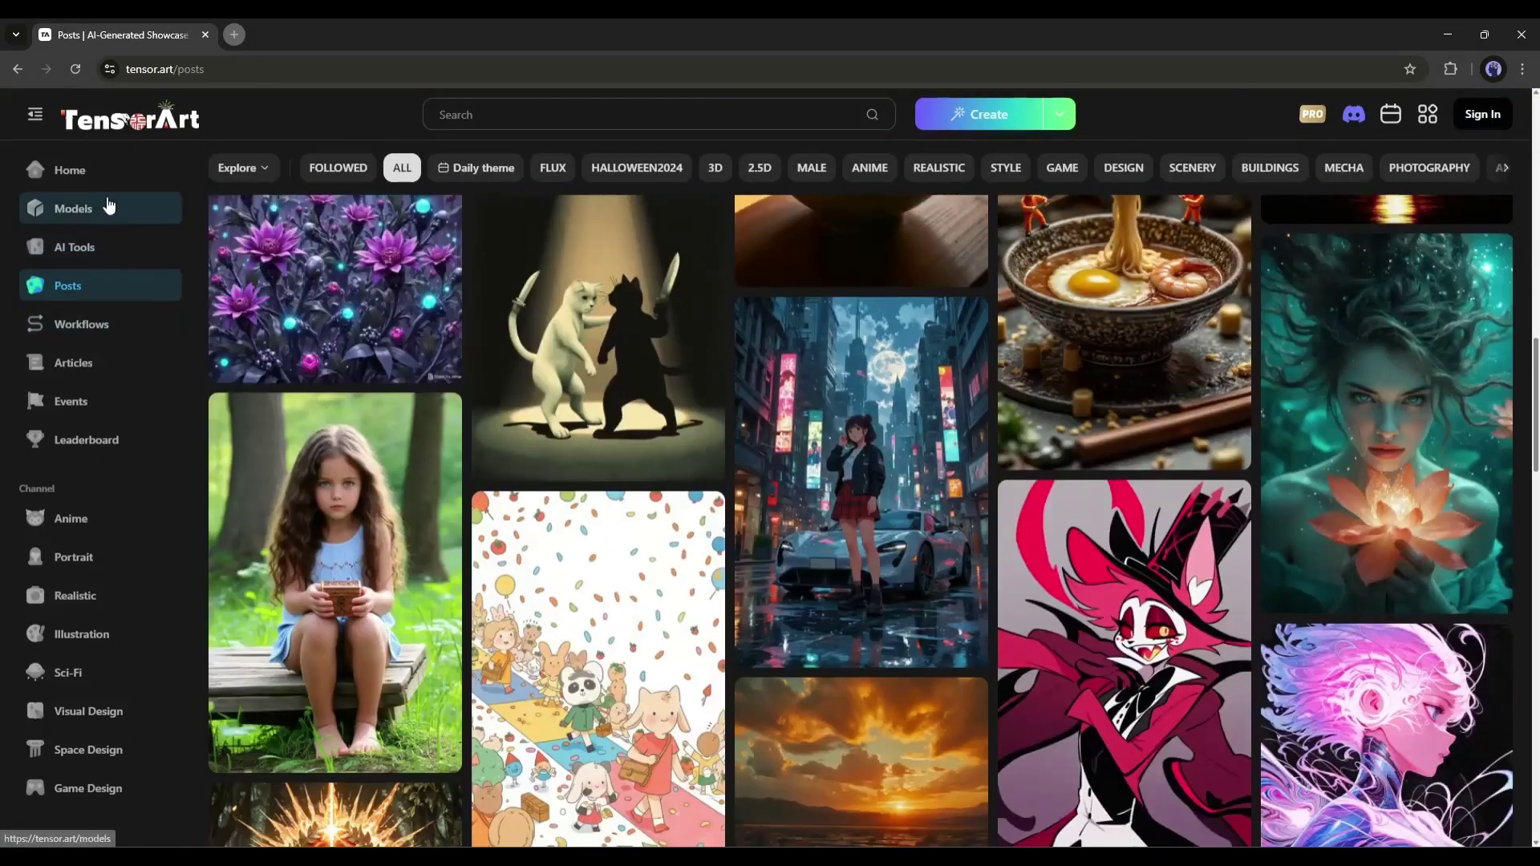
click(70, 171)
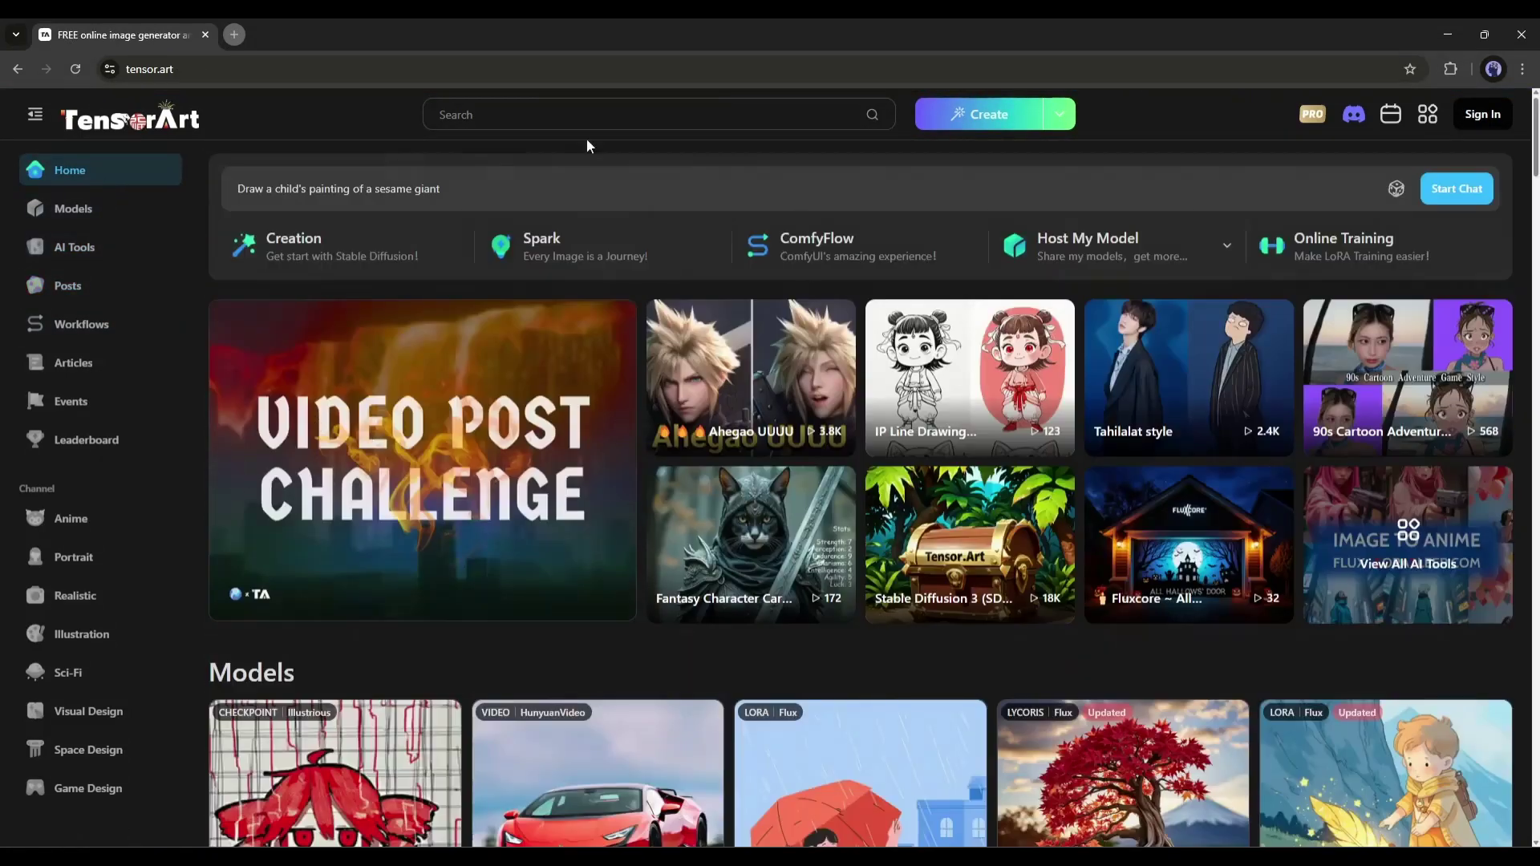
Sign in to the account and open the Models page of trending models.
click(1482, 114)
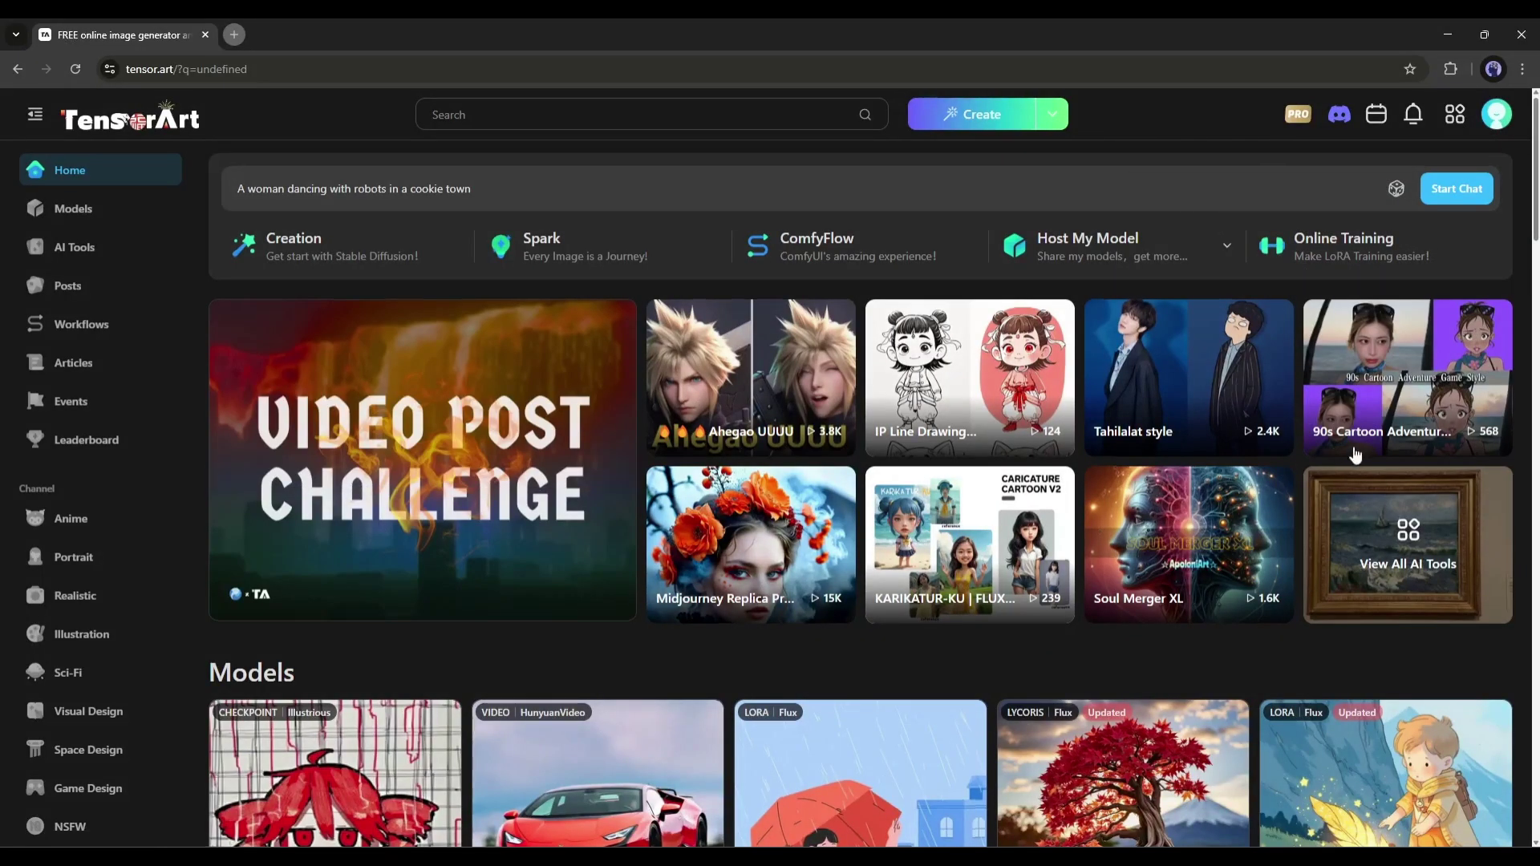
scroll(1354, 461, down, 5)
scroll(1284, 473, down, 3)
scroll(320, 385, up, 3)
click(70, 209)
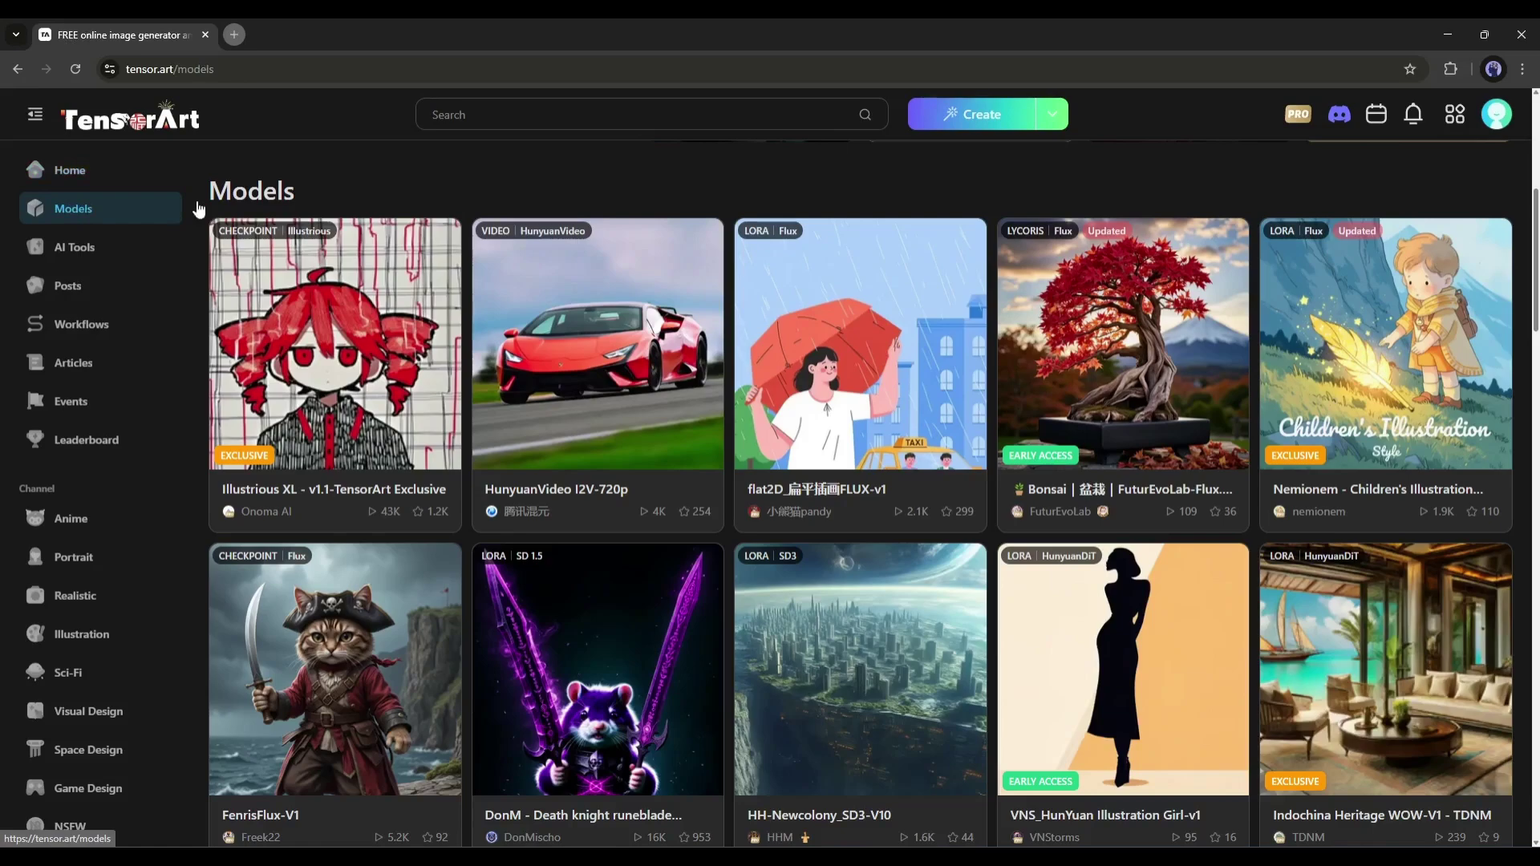
scroll(574, 465, down, 7)
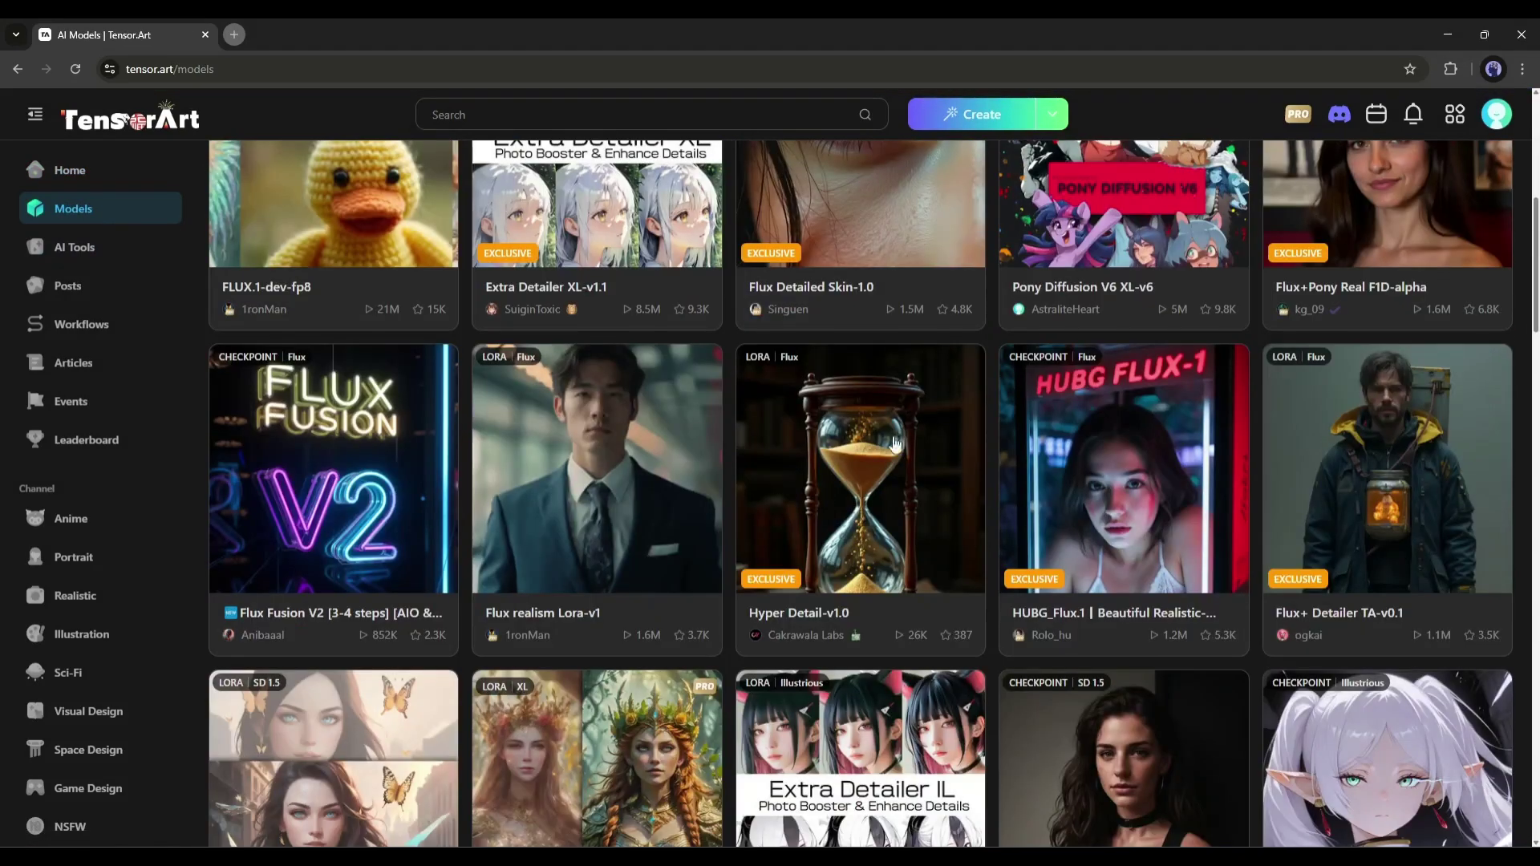
scroll(574, 466, up, 7)
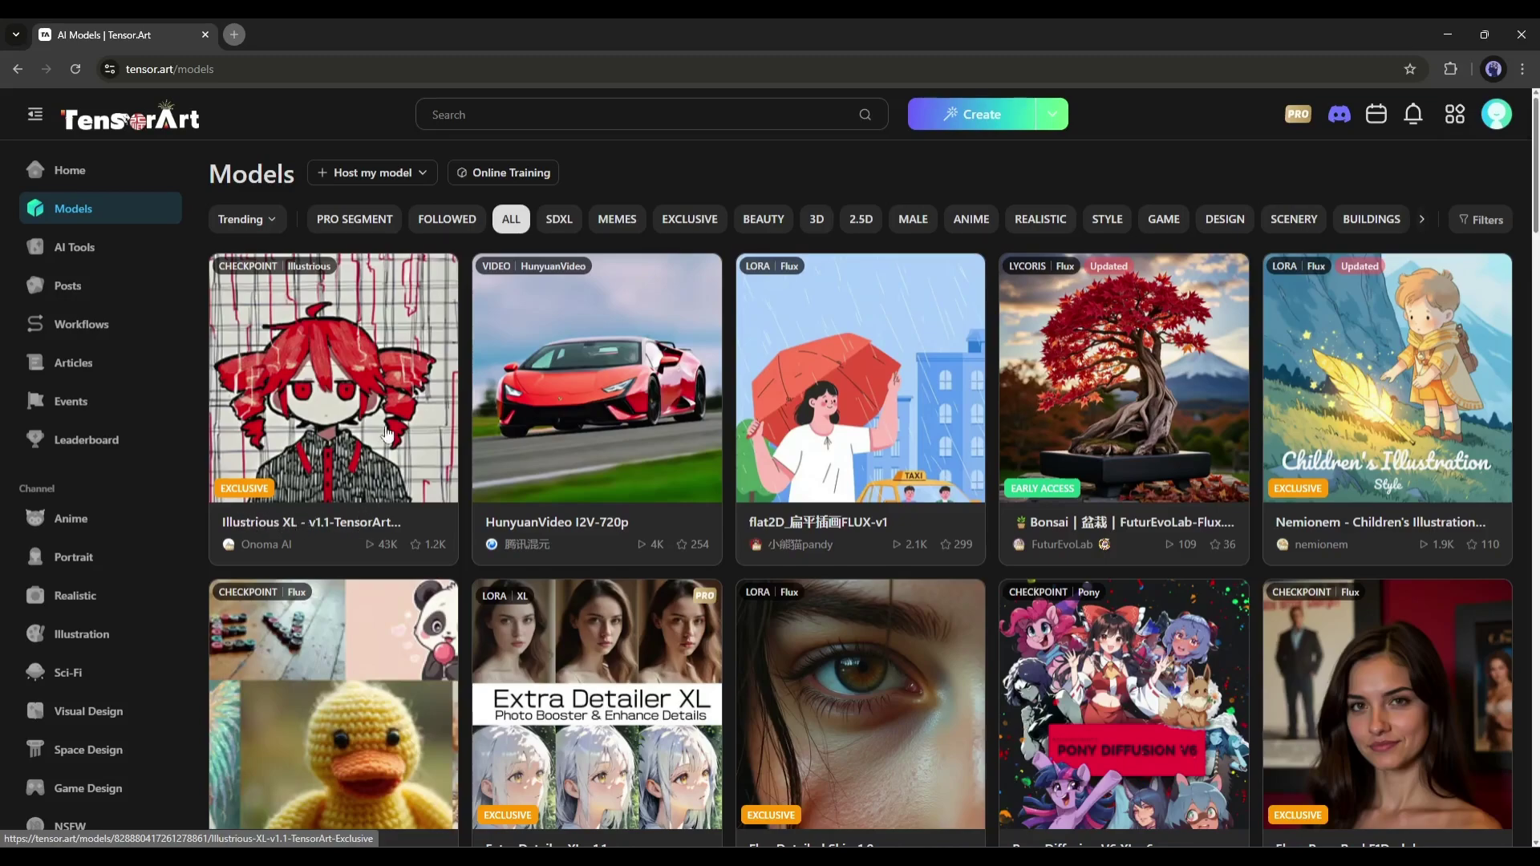
Open the Illustrious XL v1.1 page and scroll through its description and Related Posts.
click(312, 414)
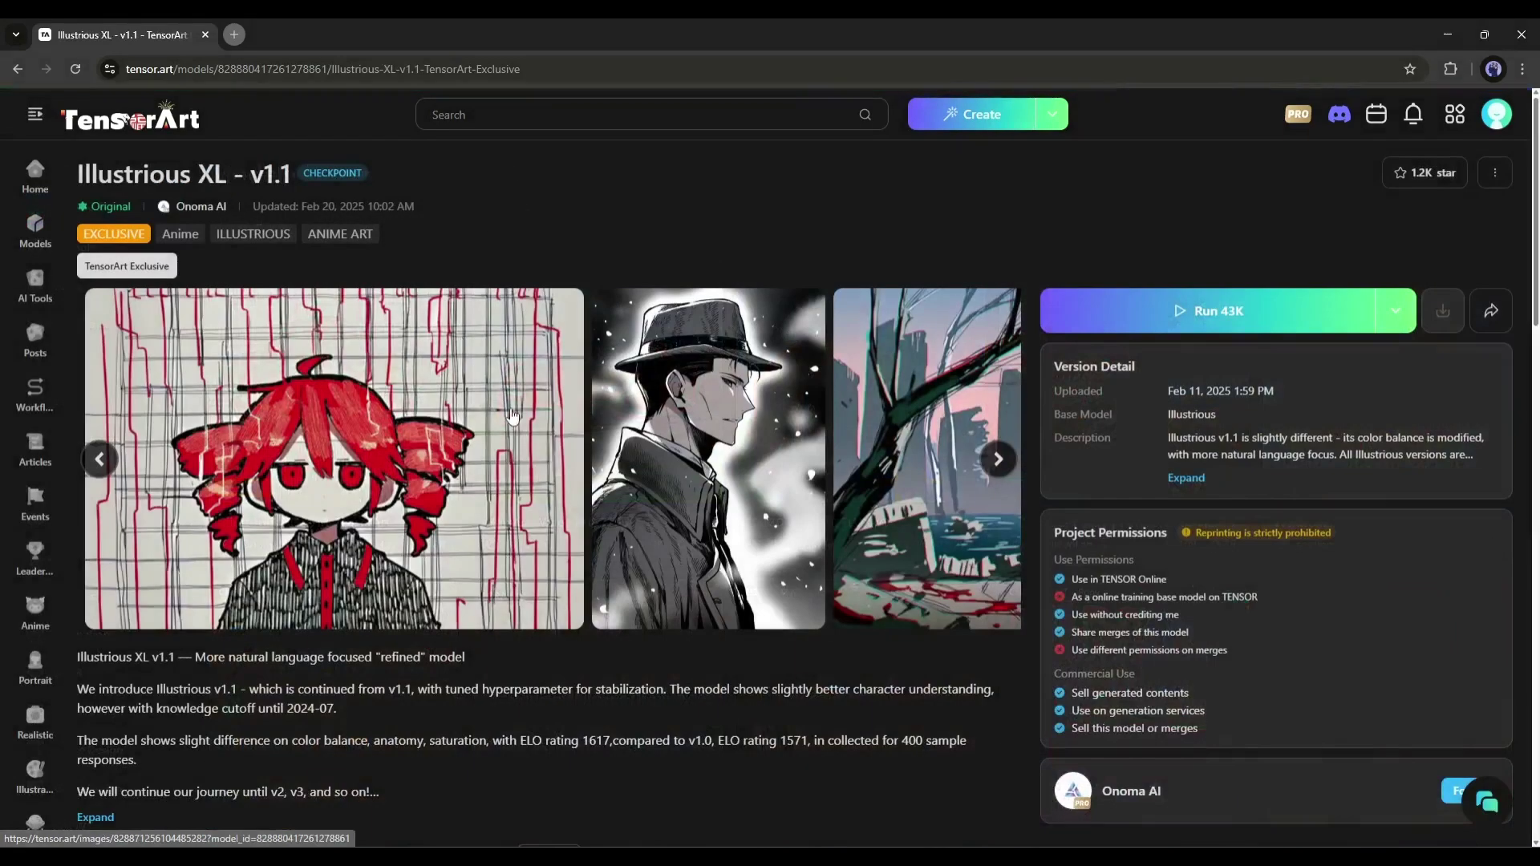
scroll(511, 415, down, 20)
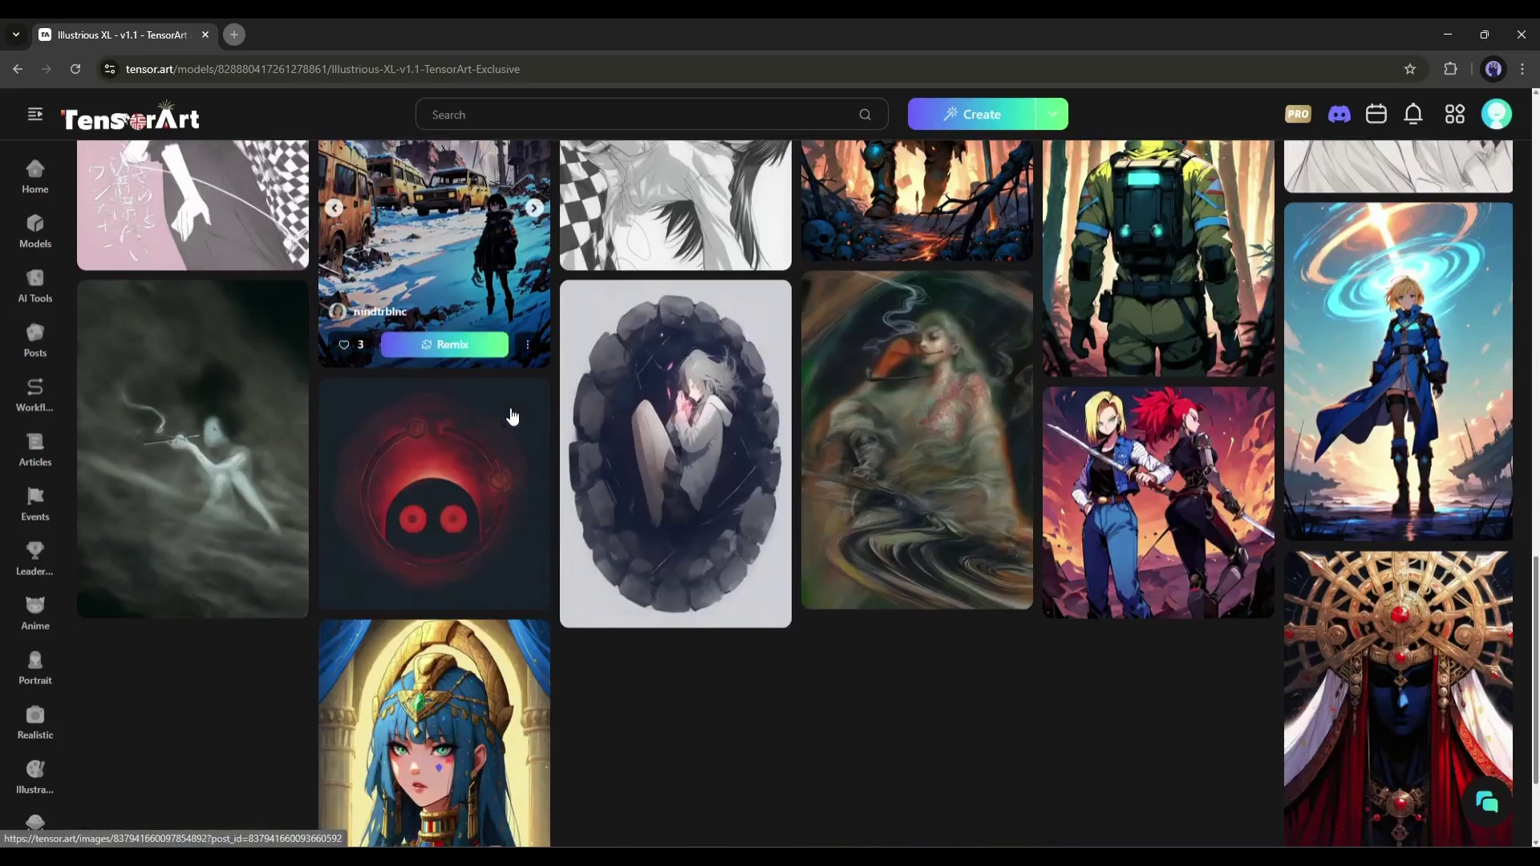
scroll(539, 411, up, 9)
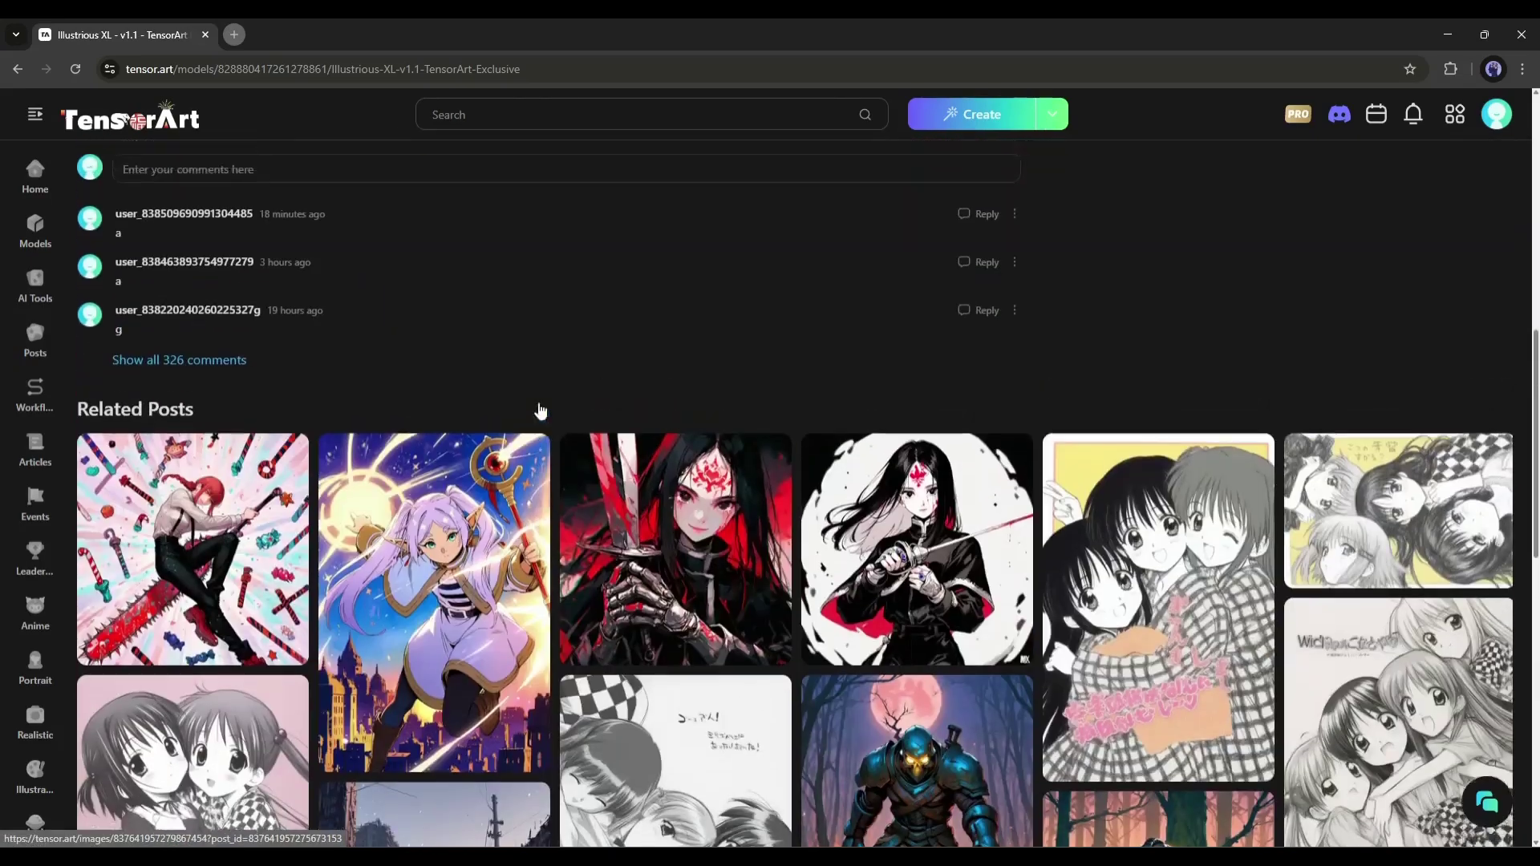
scroll(537, 402, down, 4)
scroll(538, 401, down, 10)
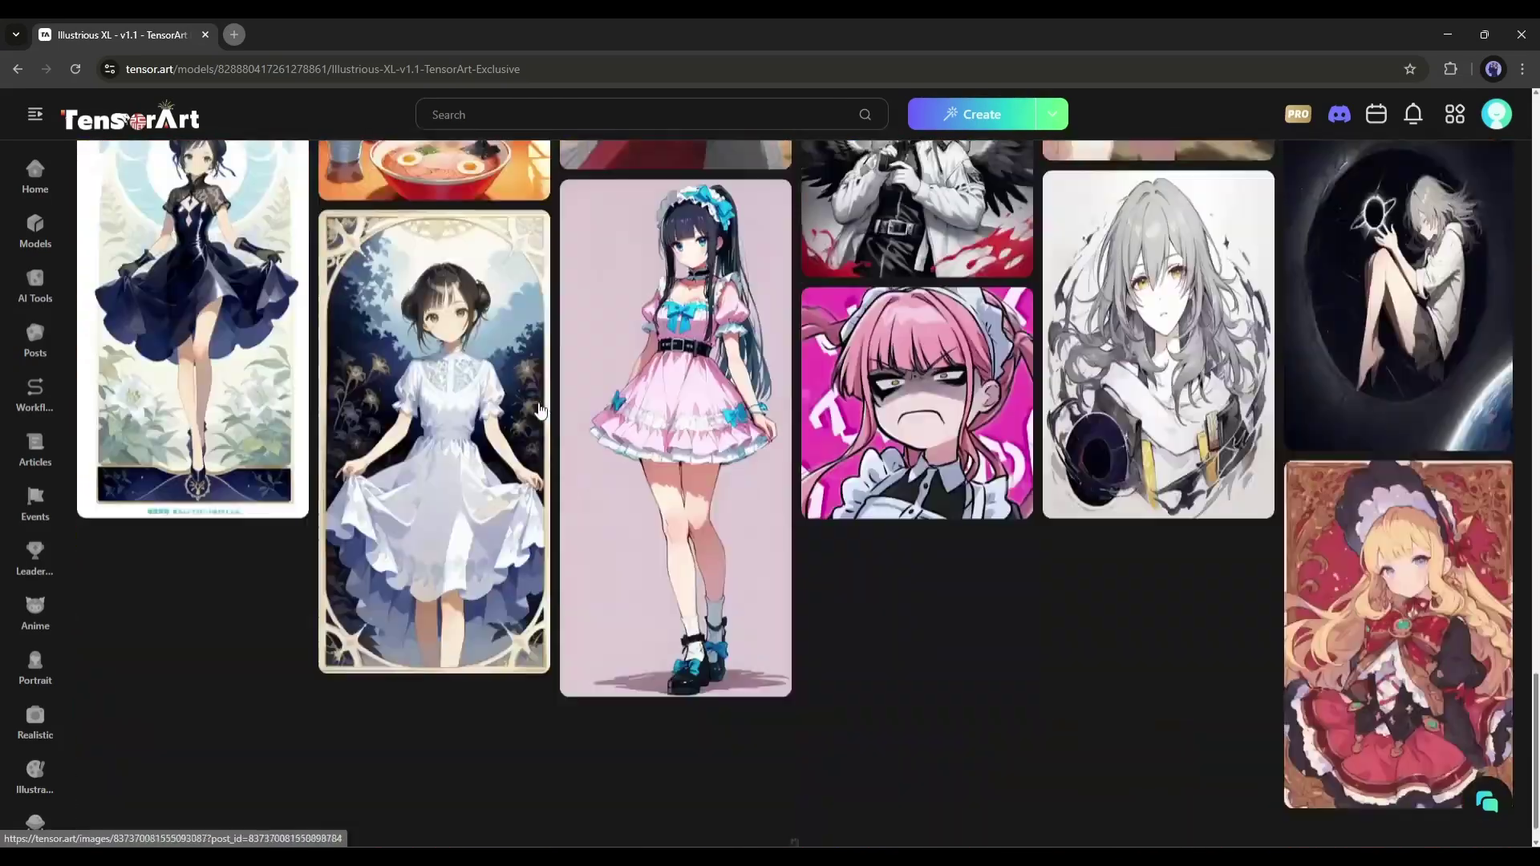
scroll(539, 411, down, 6)
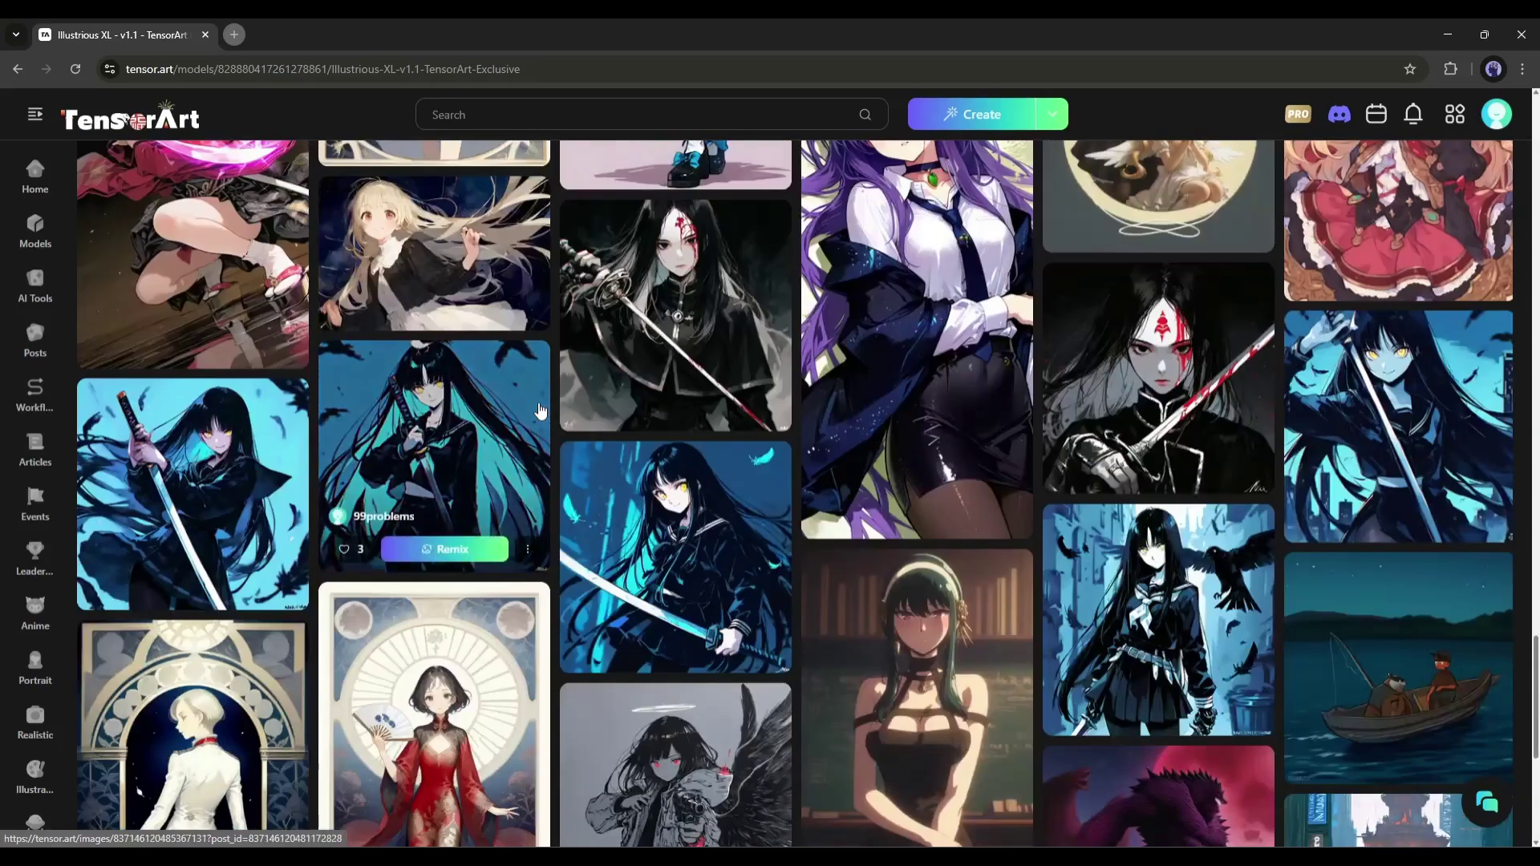
scroll(540, 411, down, 4)
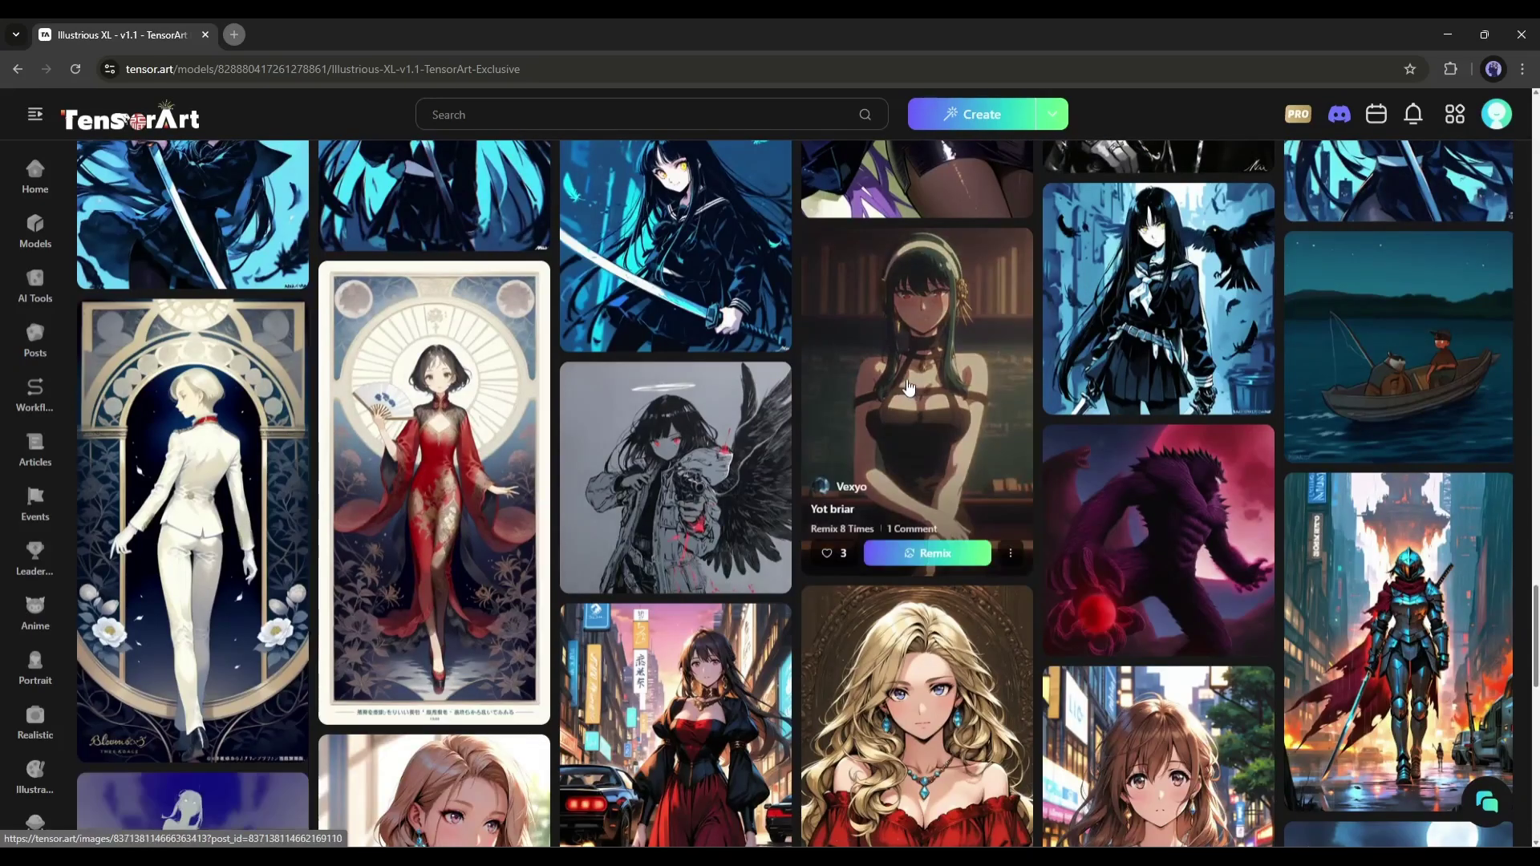
scroll(749, 427, down, 5)
scroll(749, 428, up, 12)
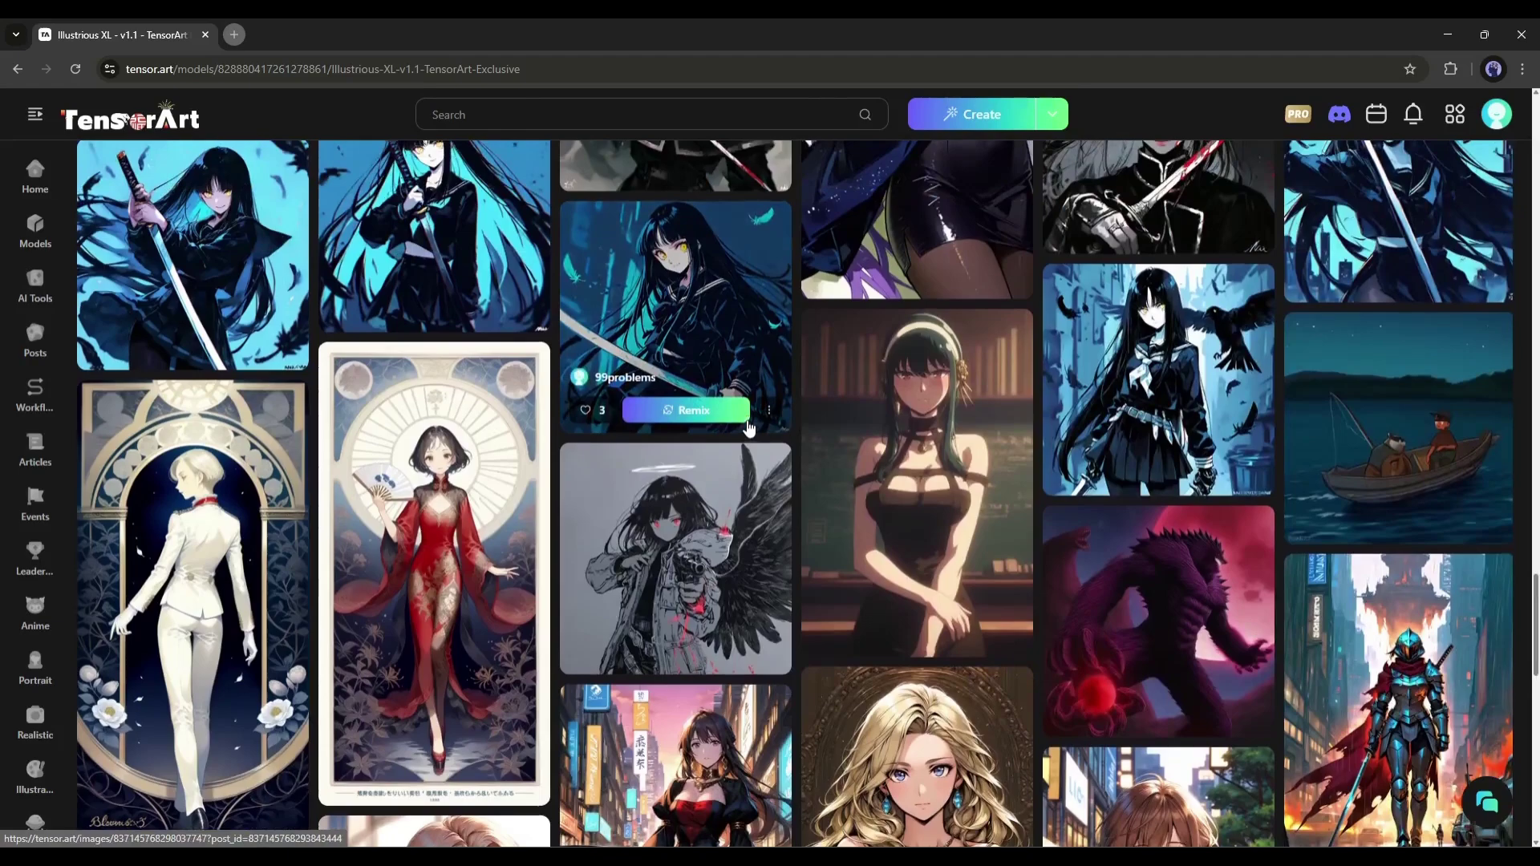
scroll(749, 428, up, 15)
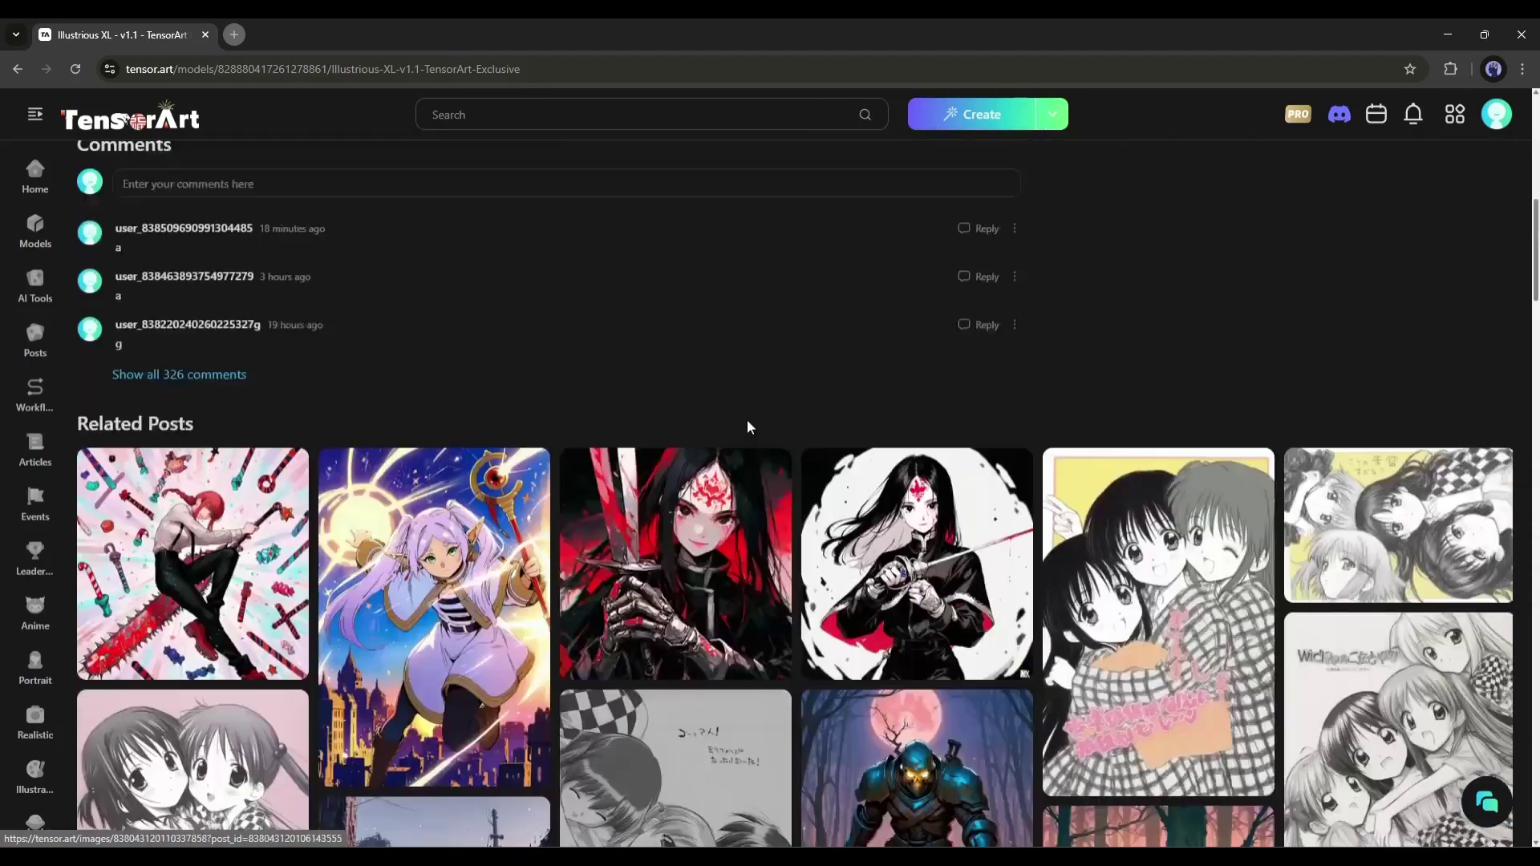
scroll(748, 421, up, 3)
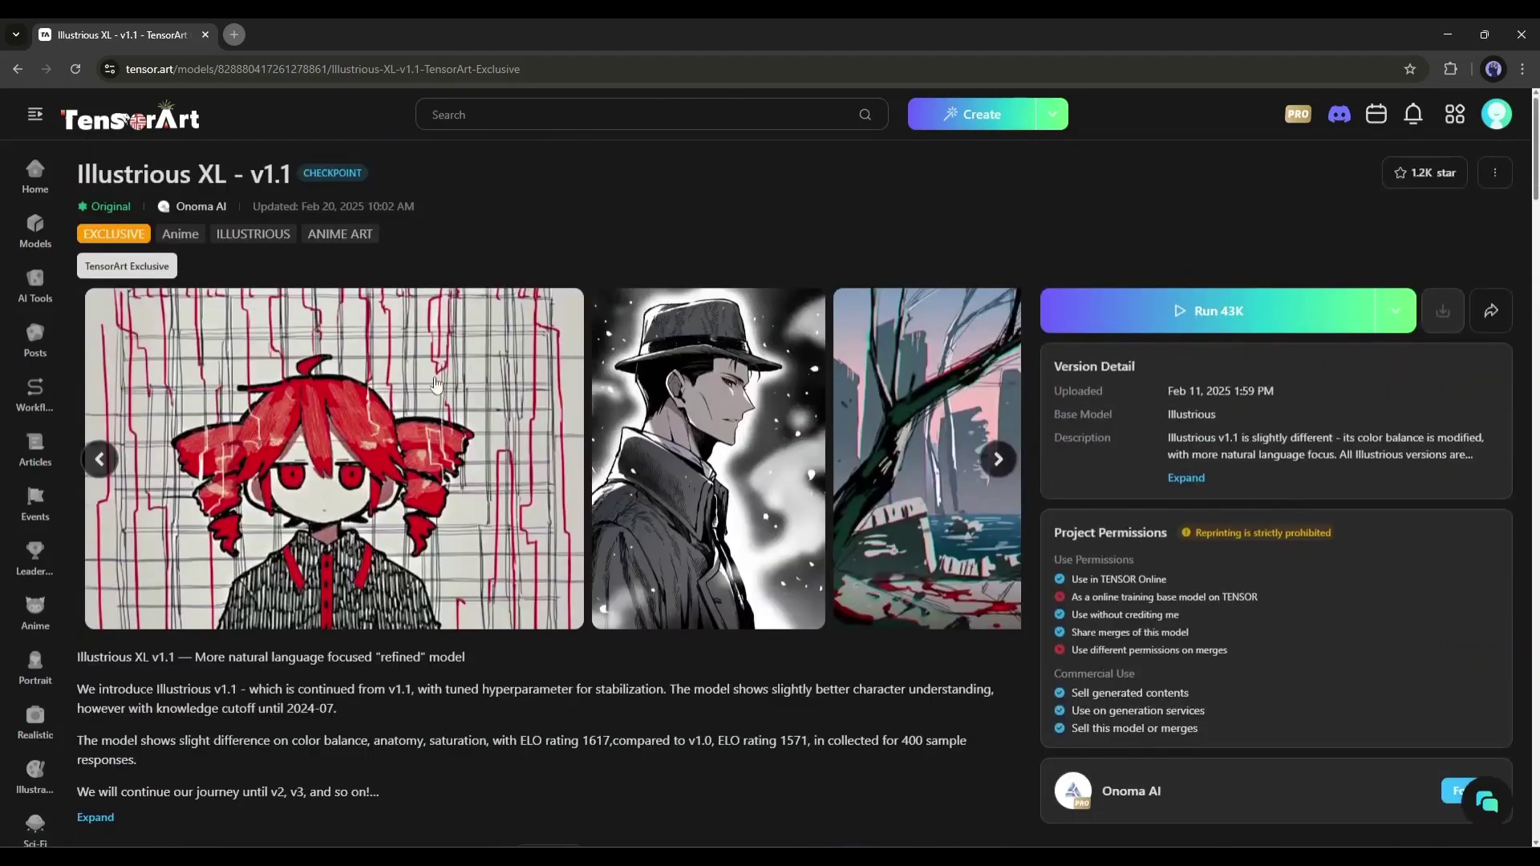
In Talk to Model, enter the prompt 'A child chasing a Pixie through a flower field'.
click(1485, 798)
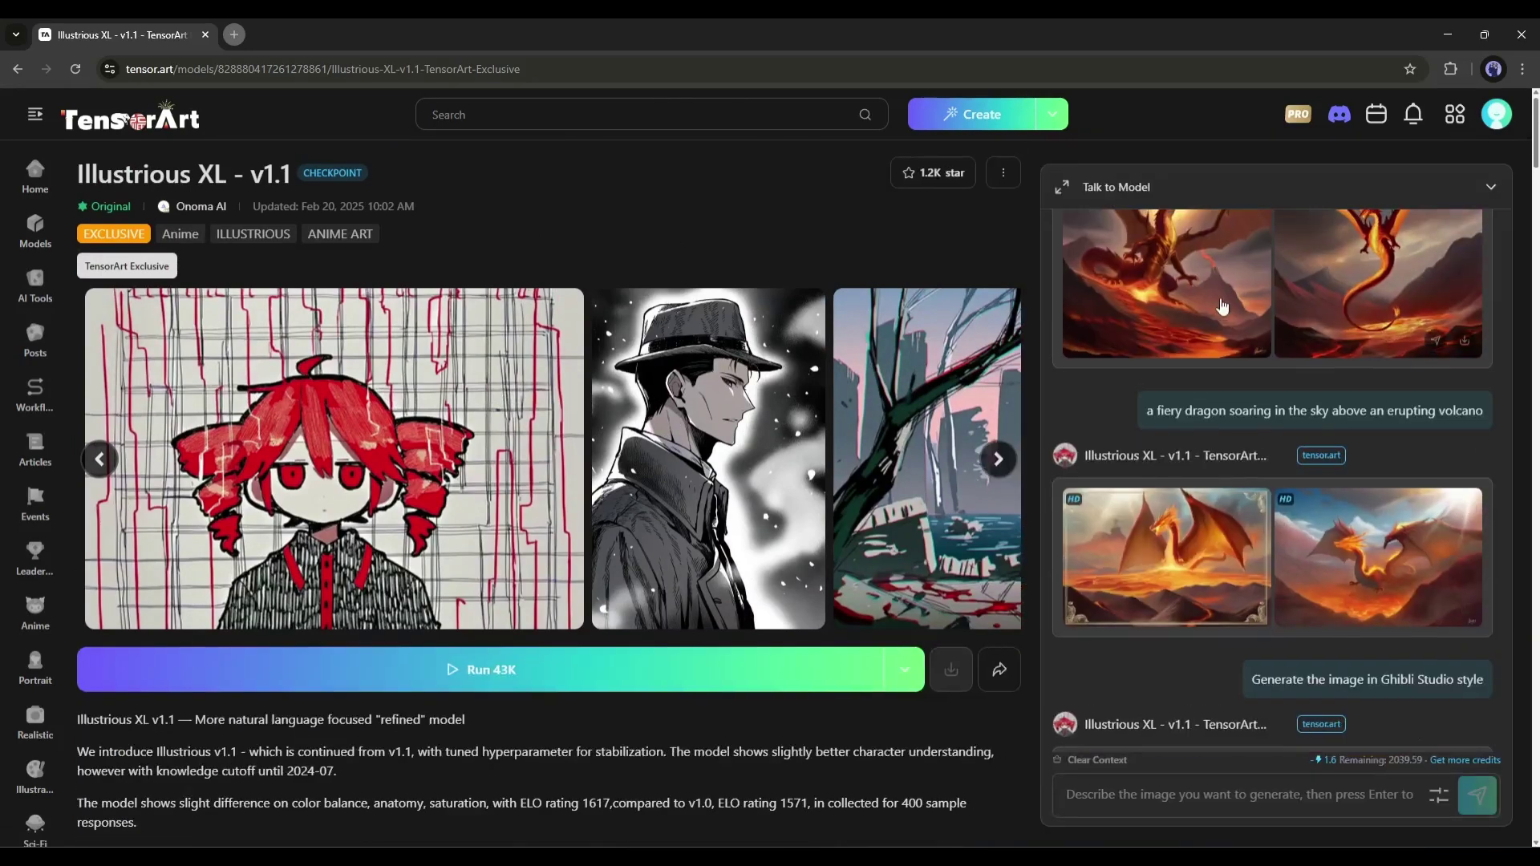
scroll(938, 620, down, 5)
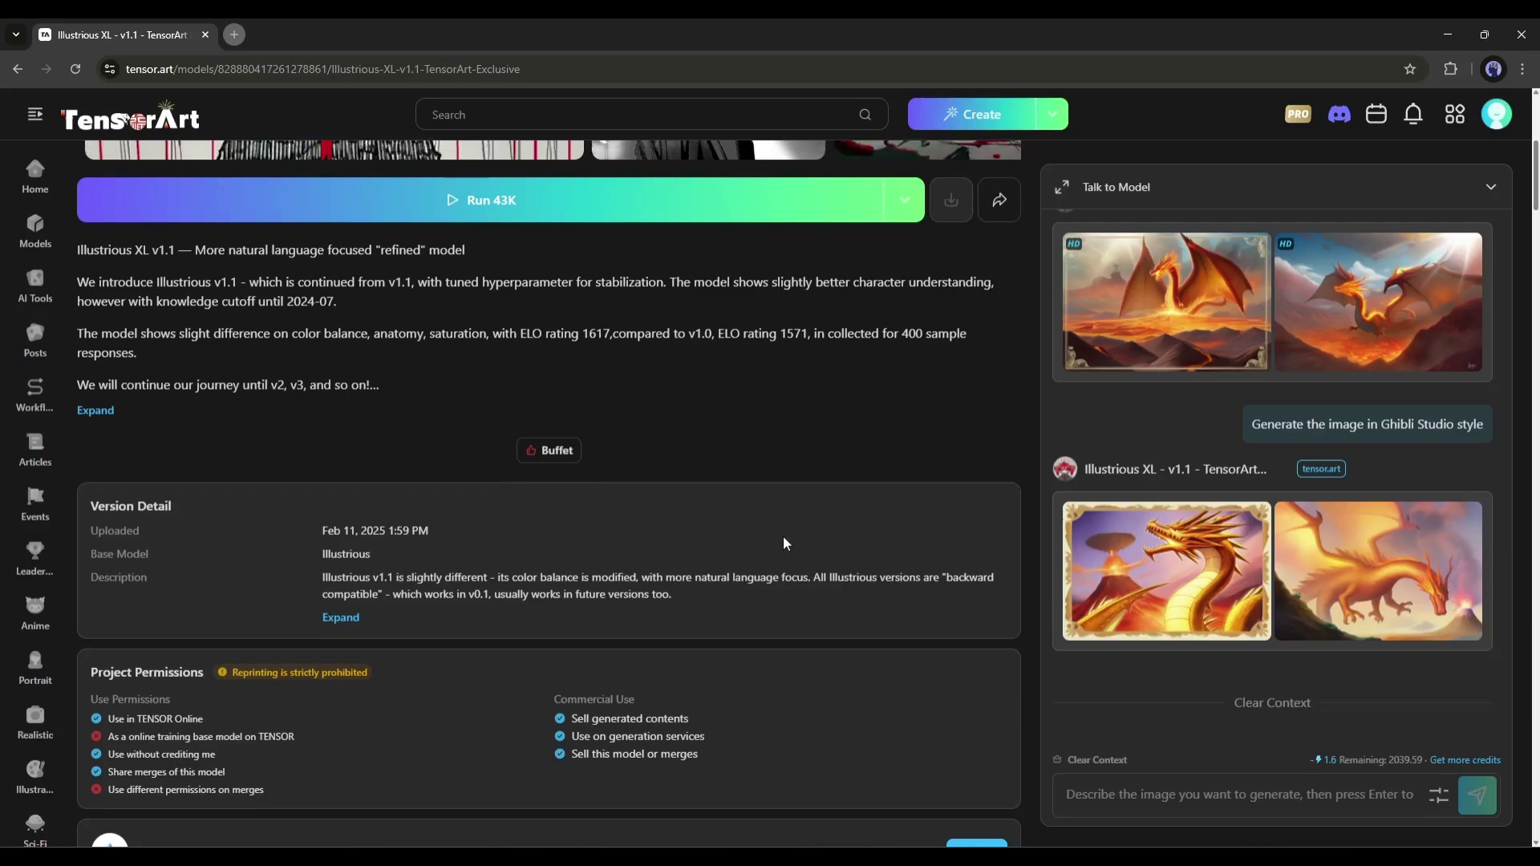
scroll(783, 543, up, 5)
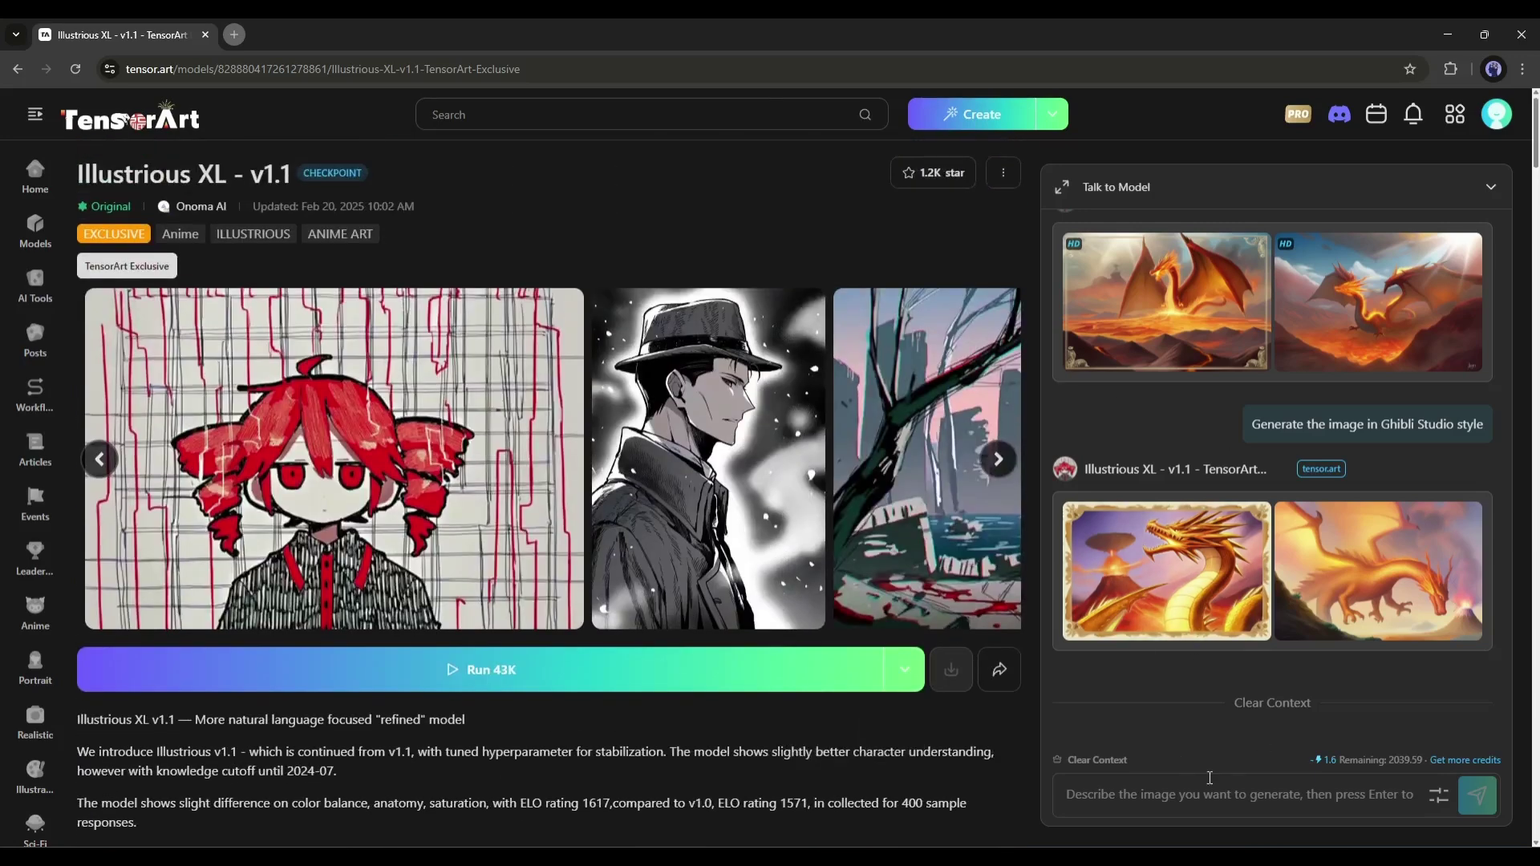
click(1205, 815)
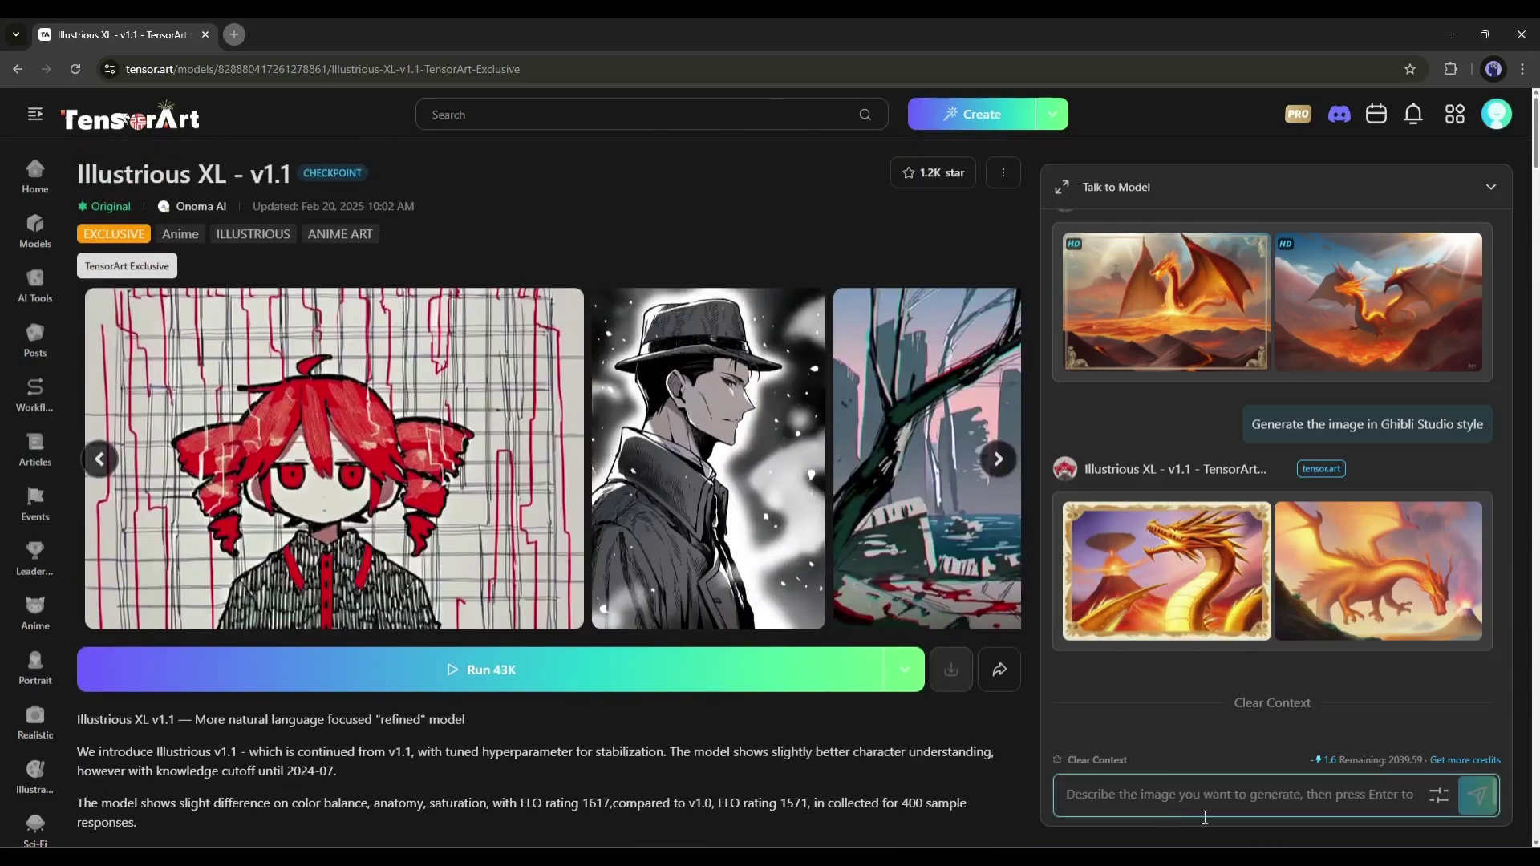
text(A child chasing a Pixie through a flower field)
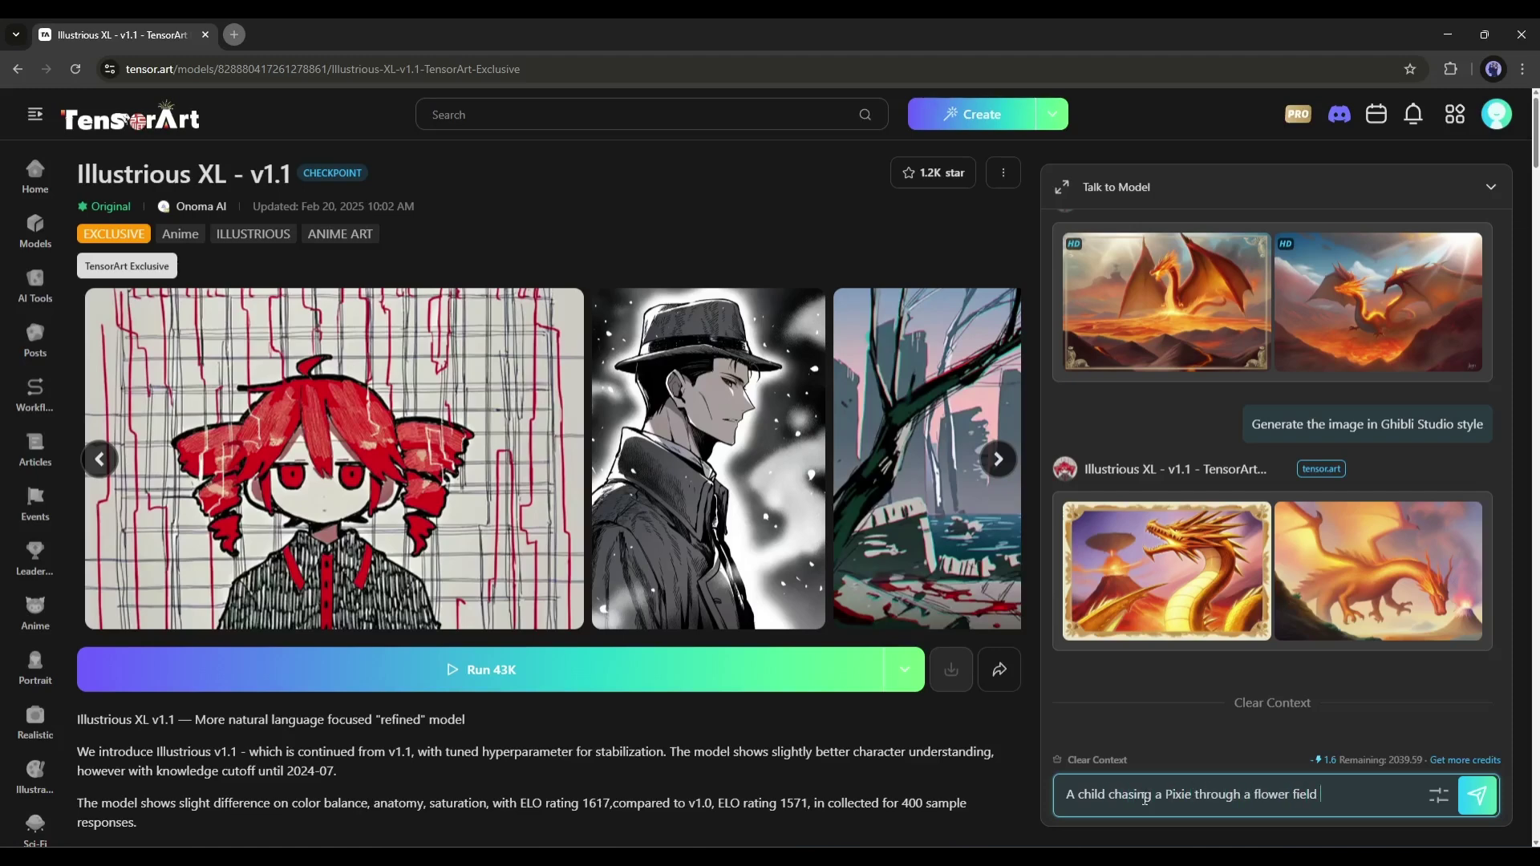
Set Landscape, x2 images and Upscale on, then send the prompt.
click(1439, 795)
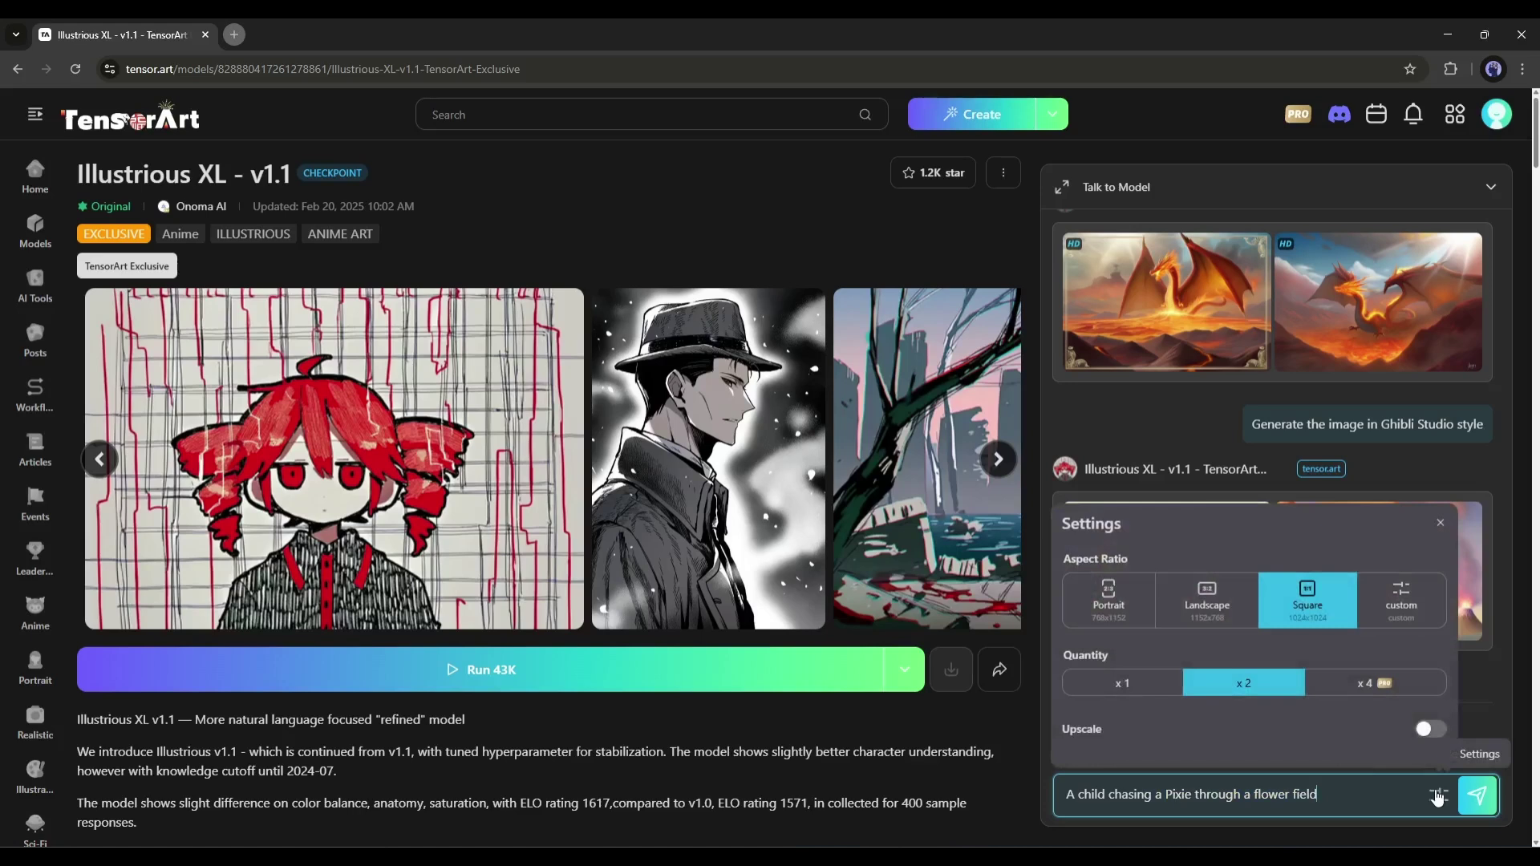
click(1199, 616)
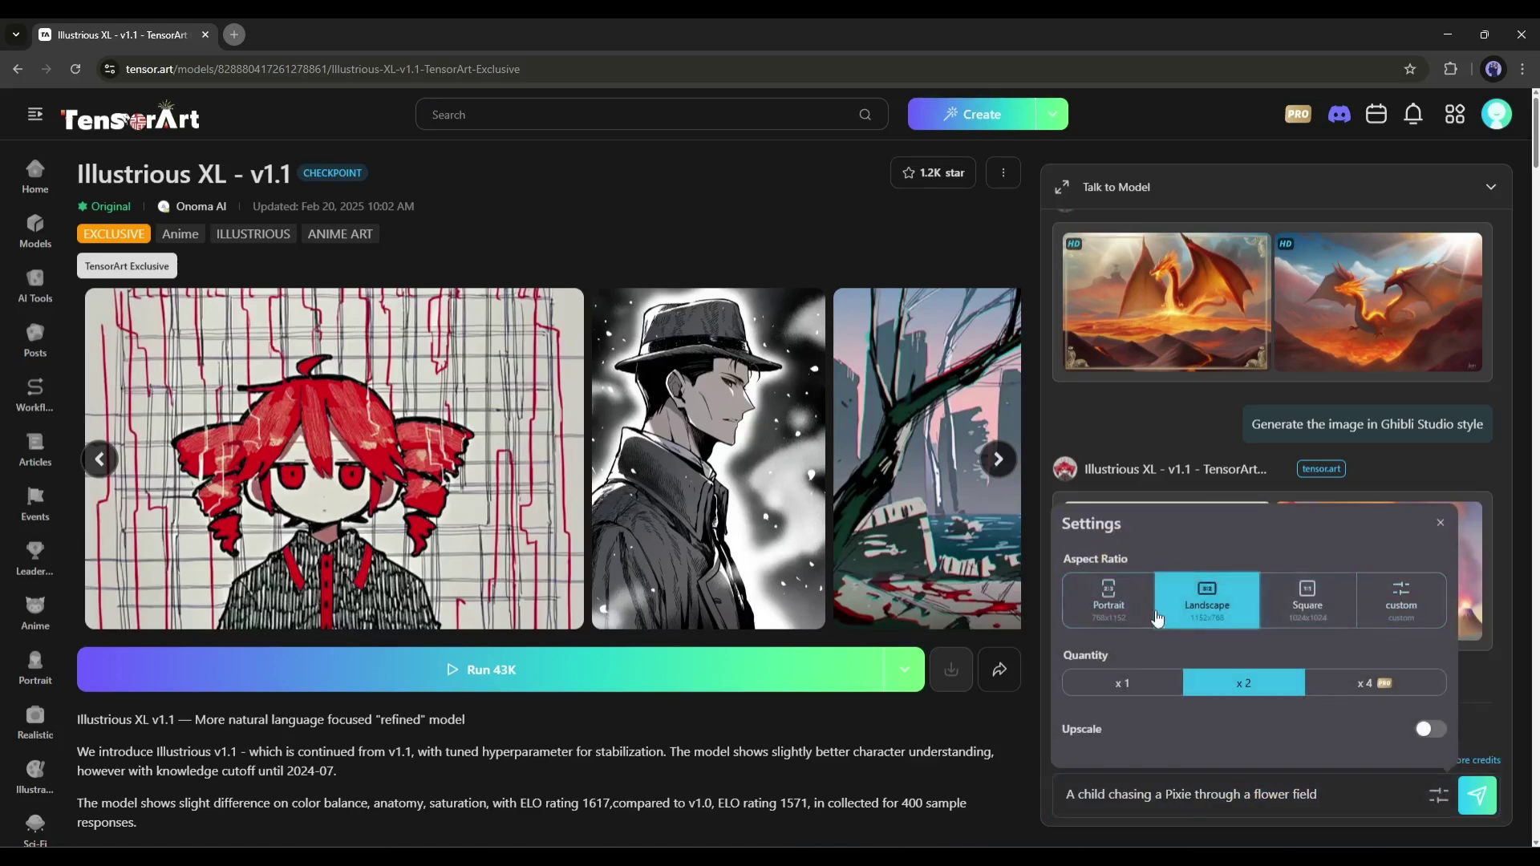
drag(1069, 730, 1147, 738)
click(1431, 732)
click(1430, 731)
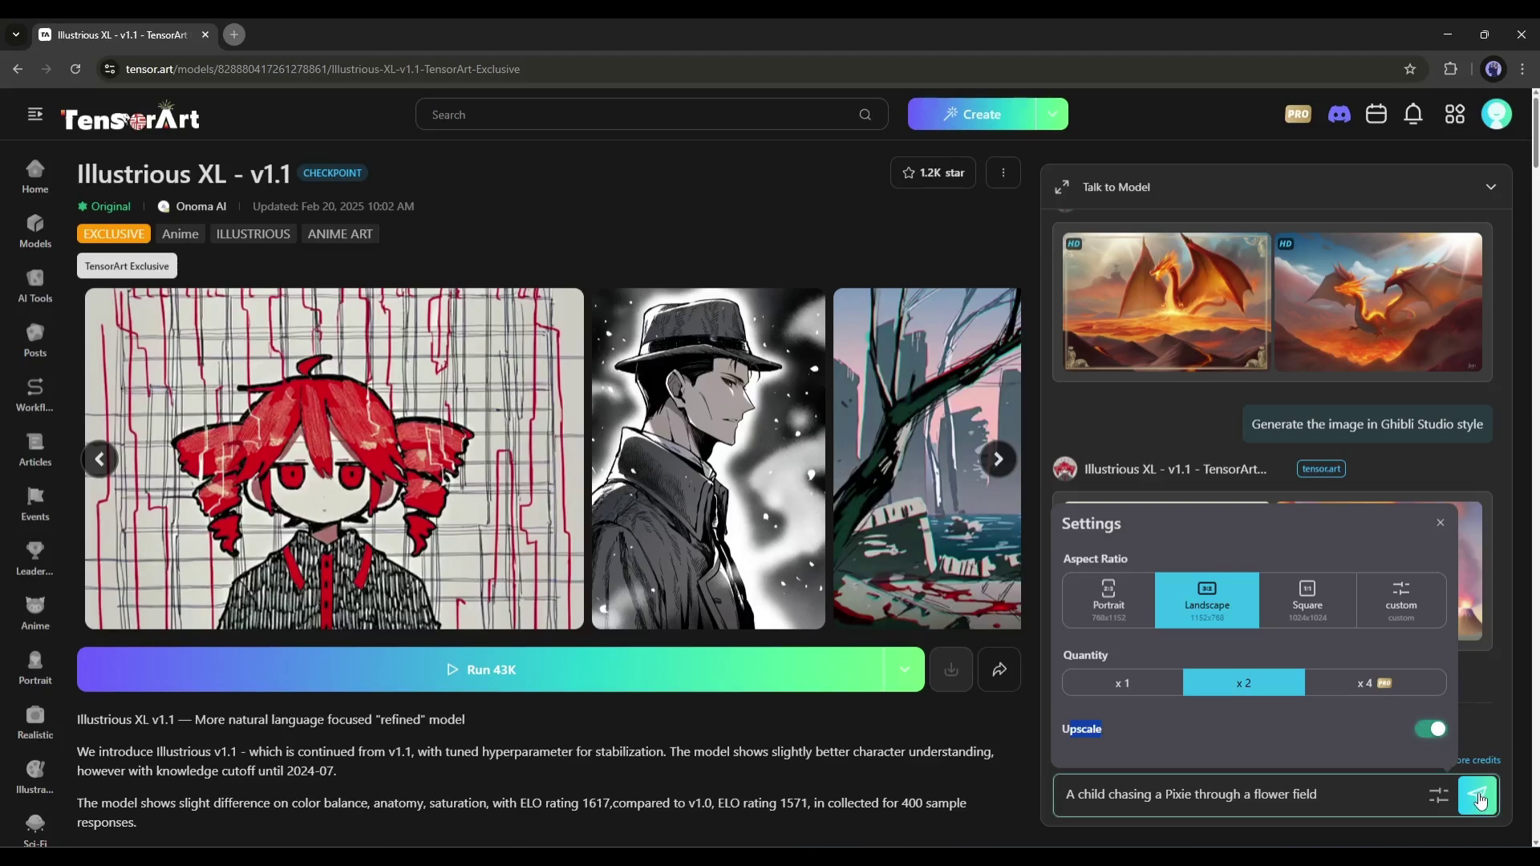
click(1479, 797)
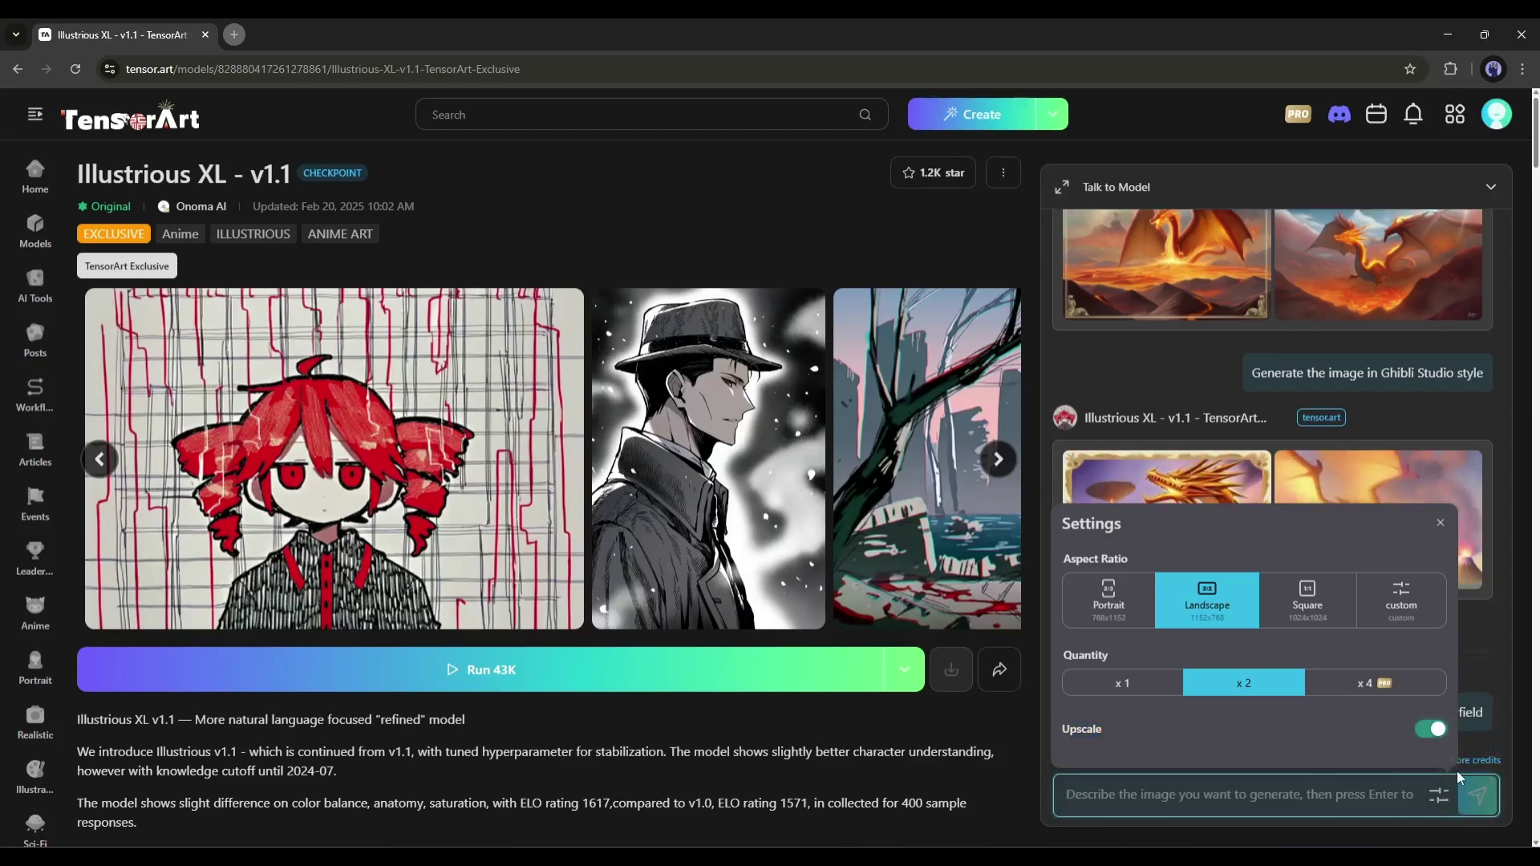
View both generated pixie images full size, then close the viewer.
click(1440, 522)
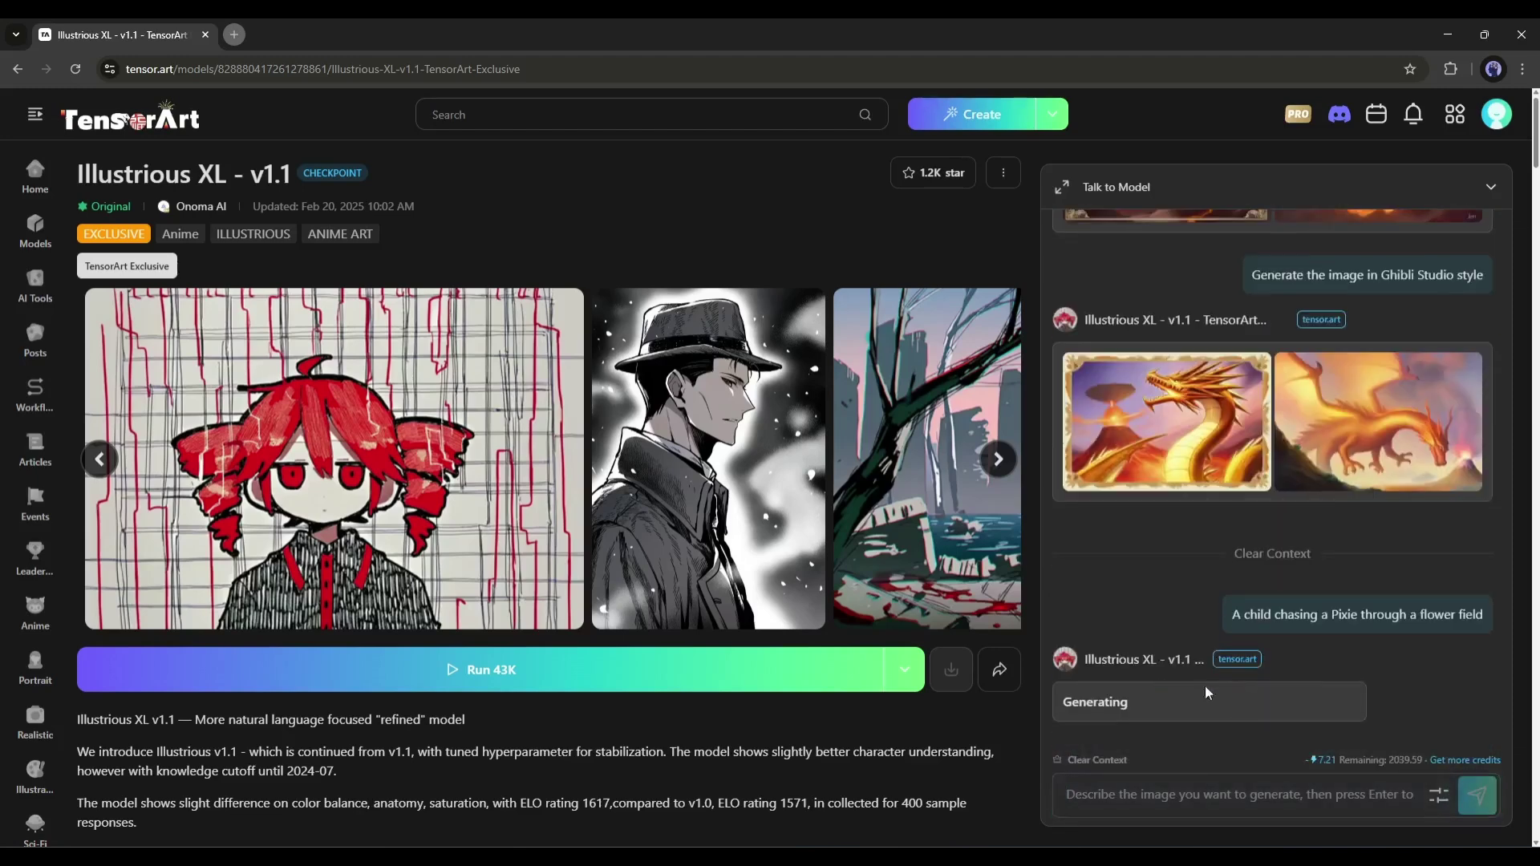
click(1119, 702)
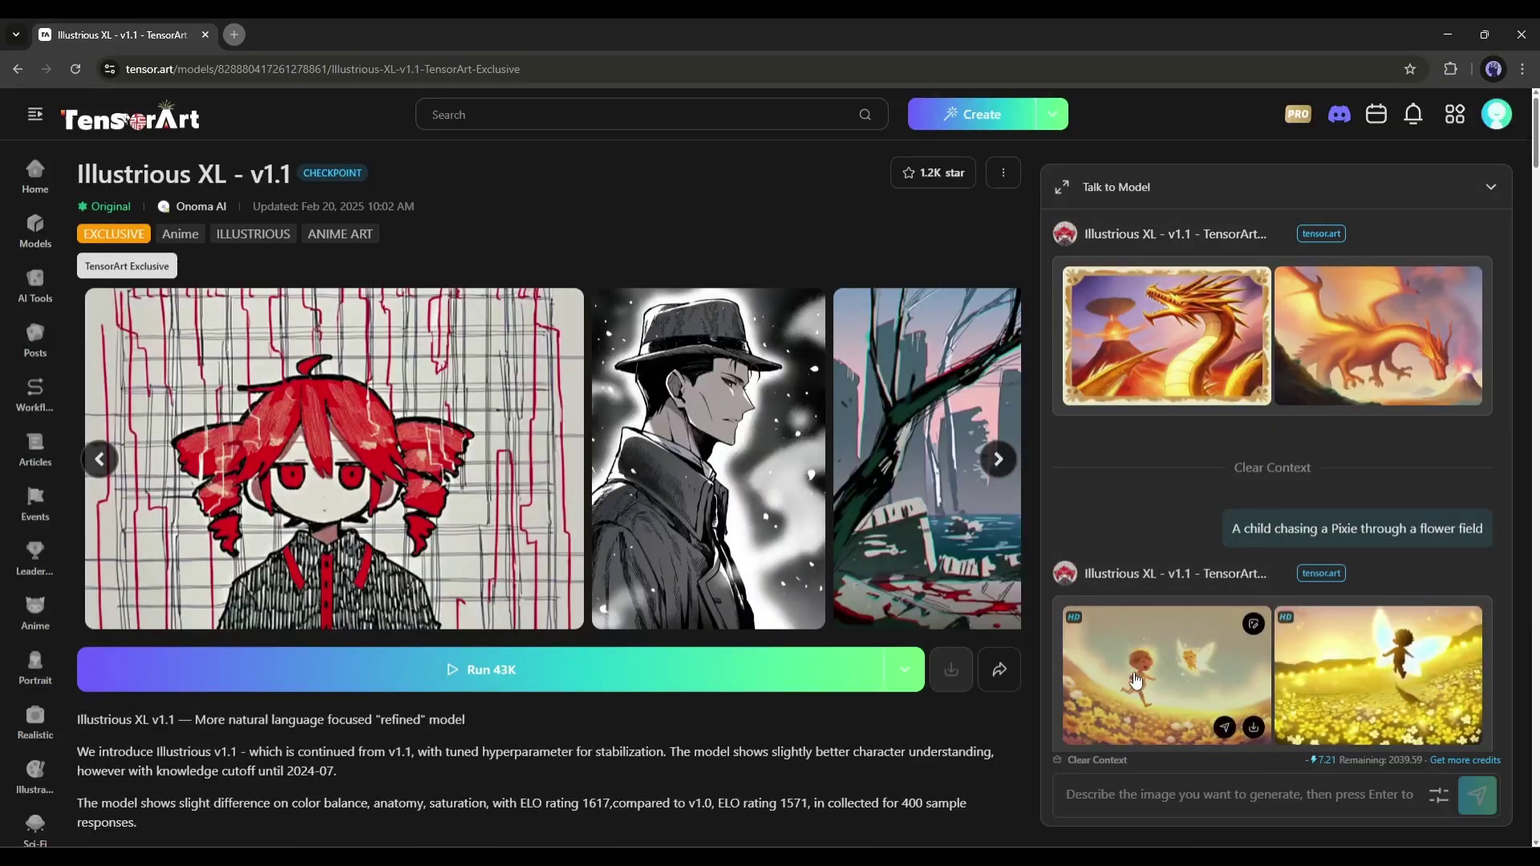
click(1139, 675)
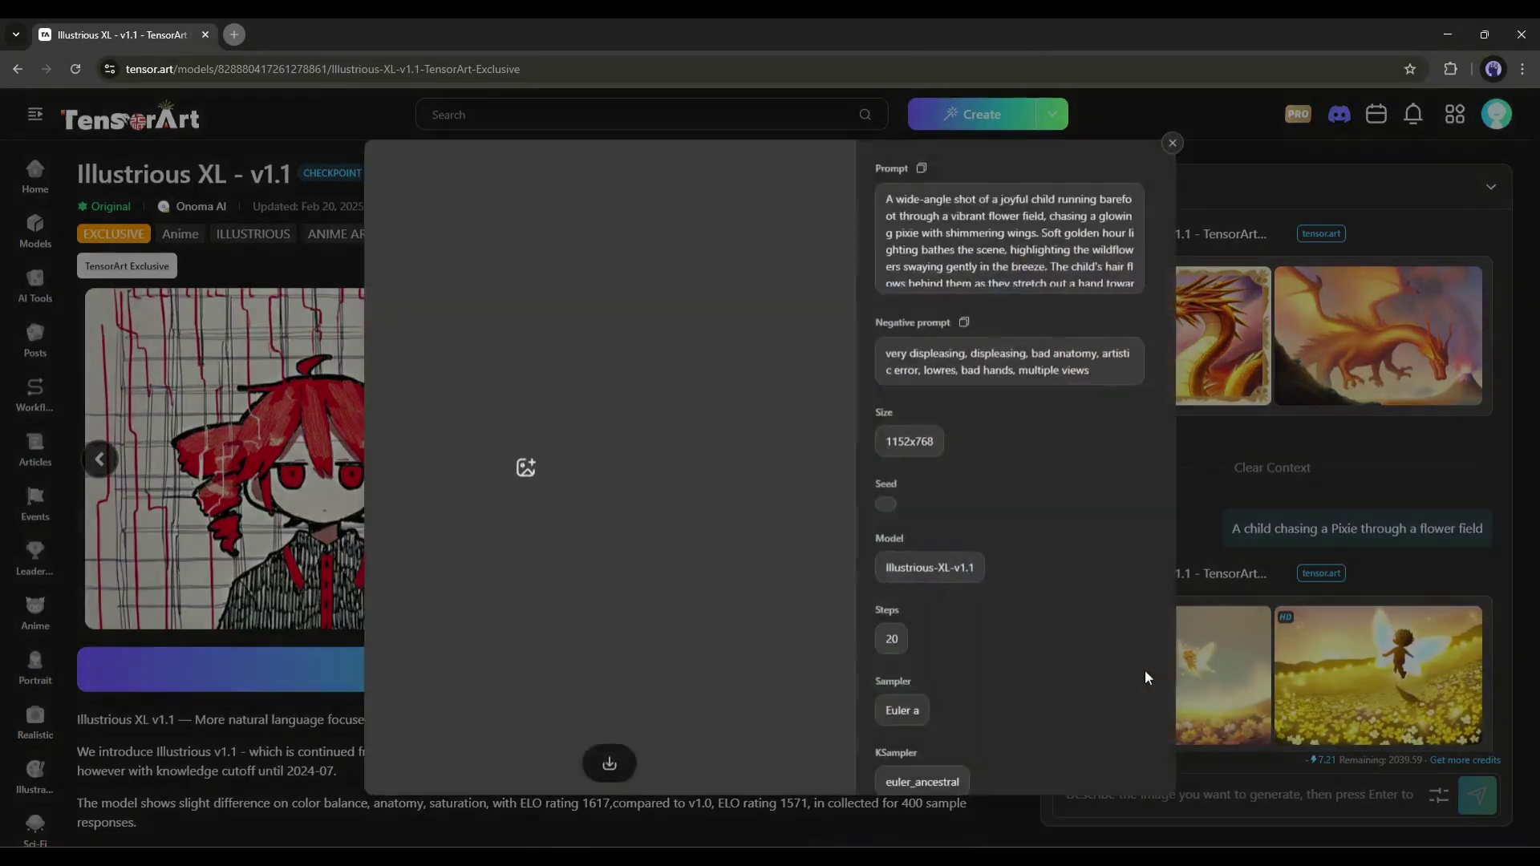
click(1077, 486)
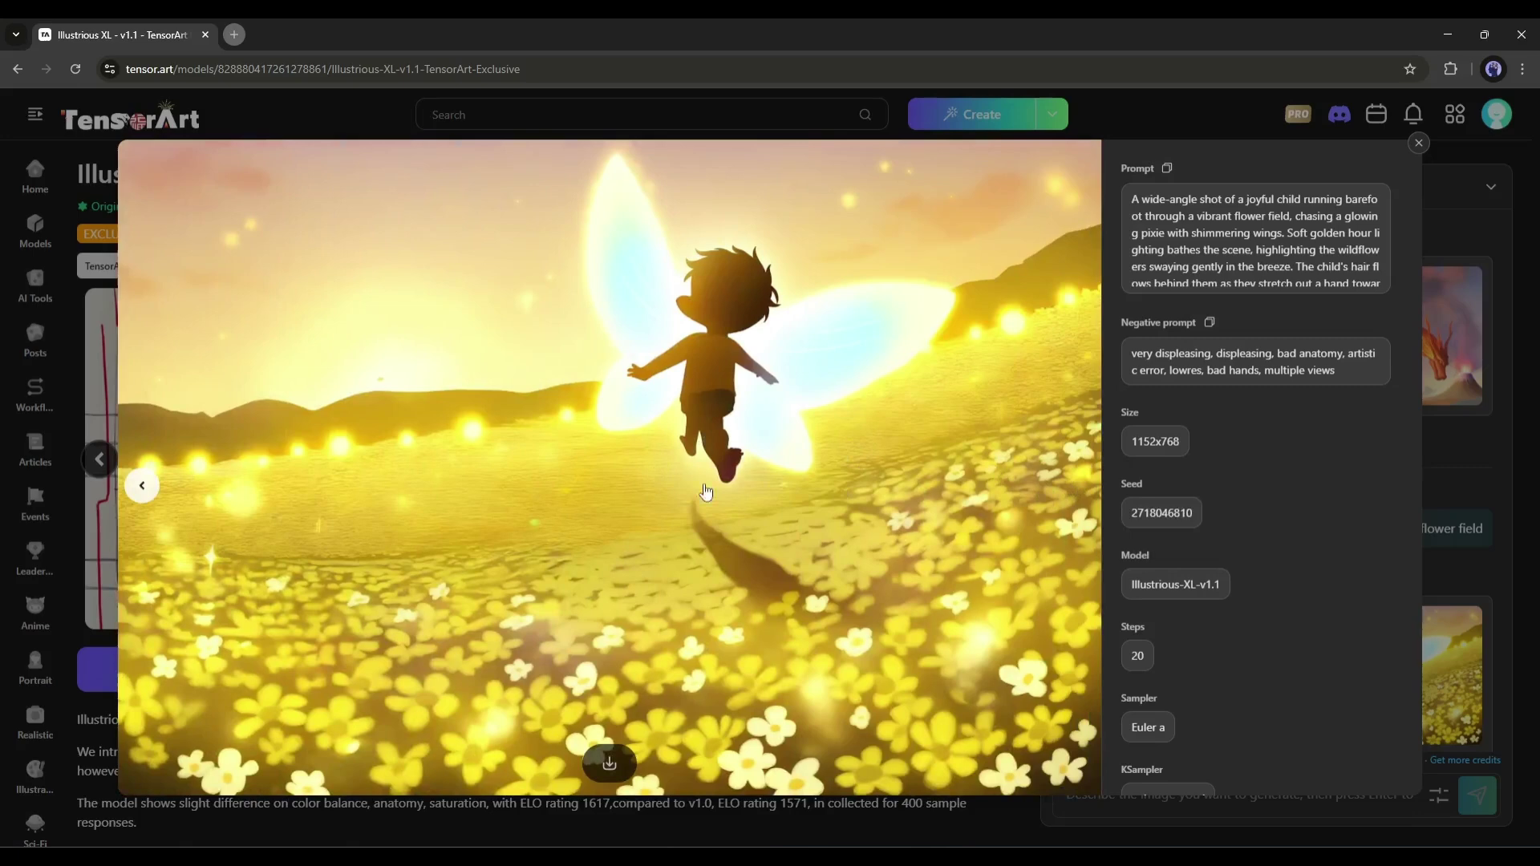
click(142, 486)
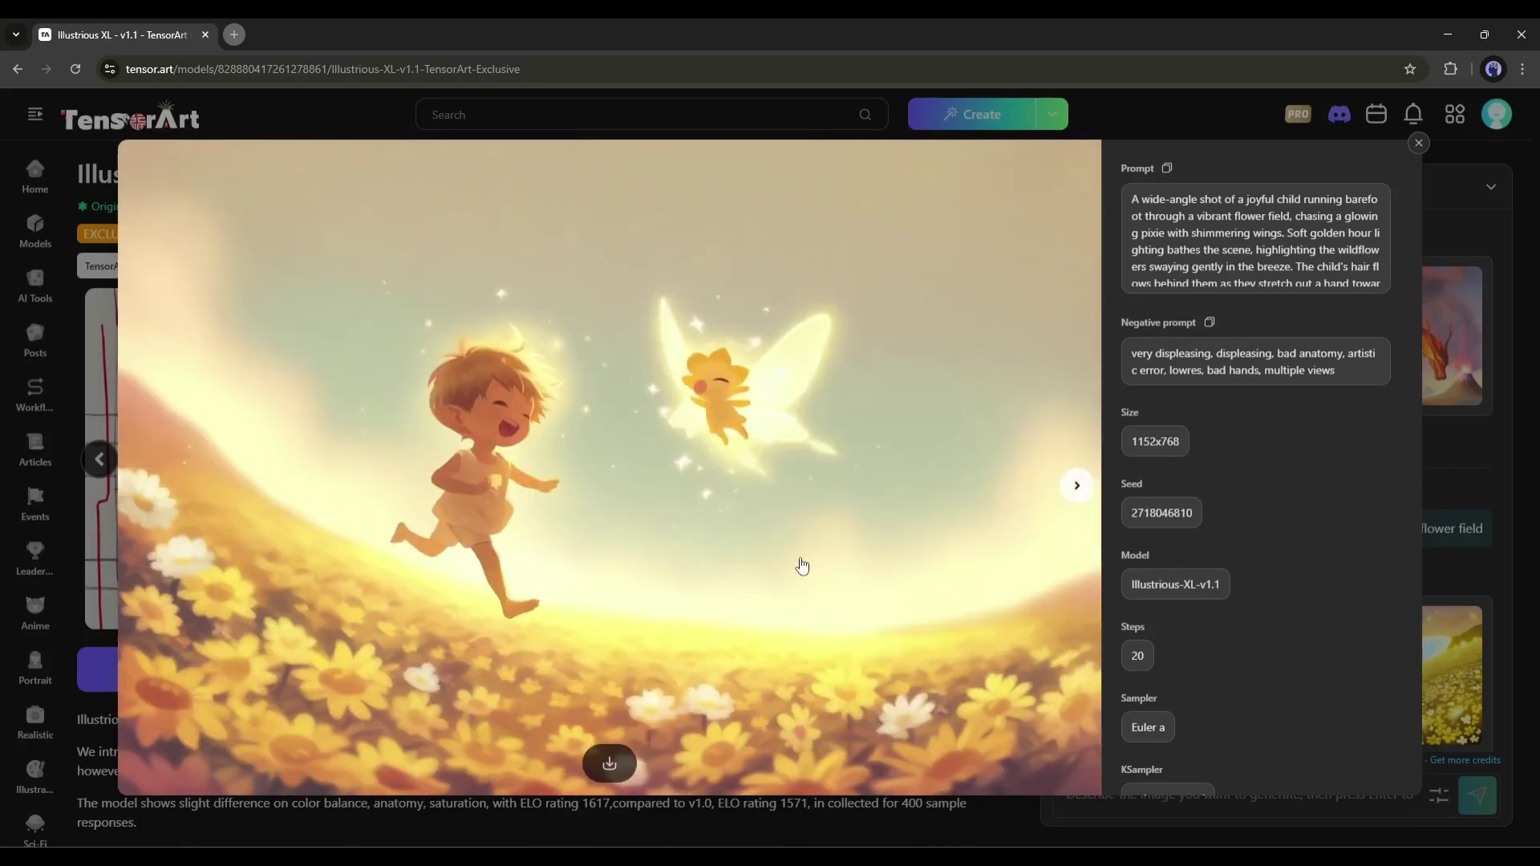
click(1077, 486)
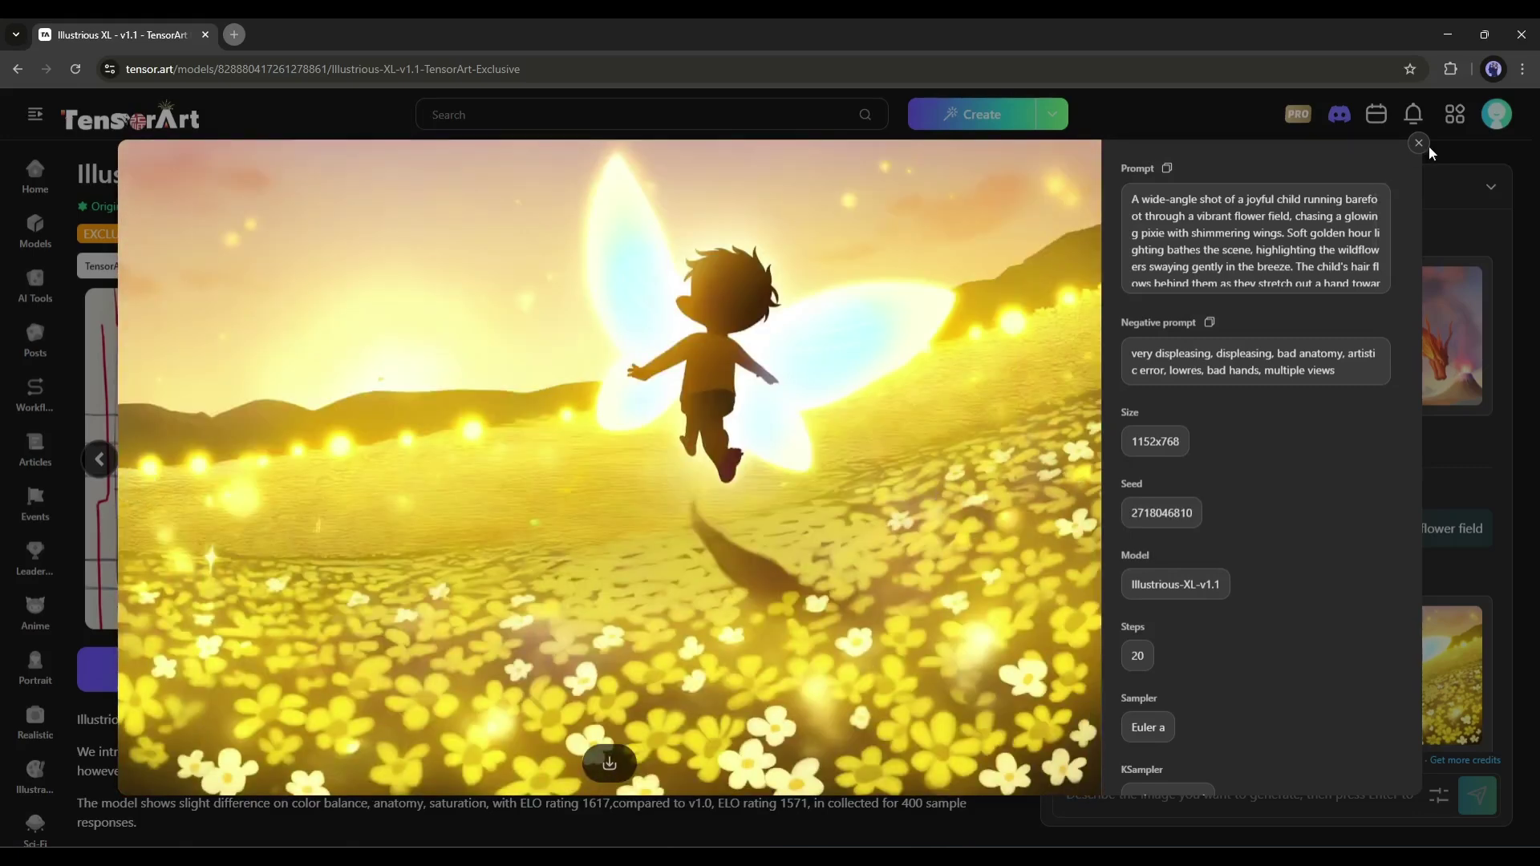
click(1419, 144)
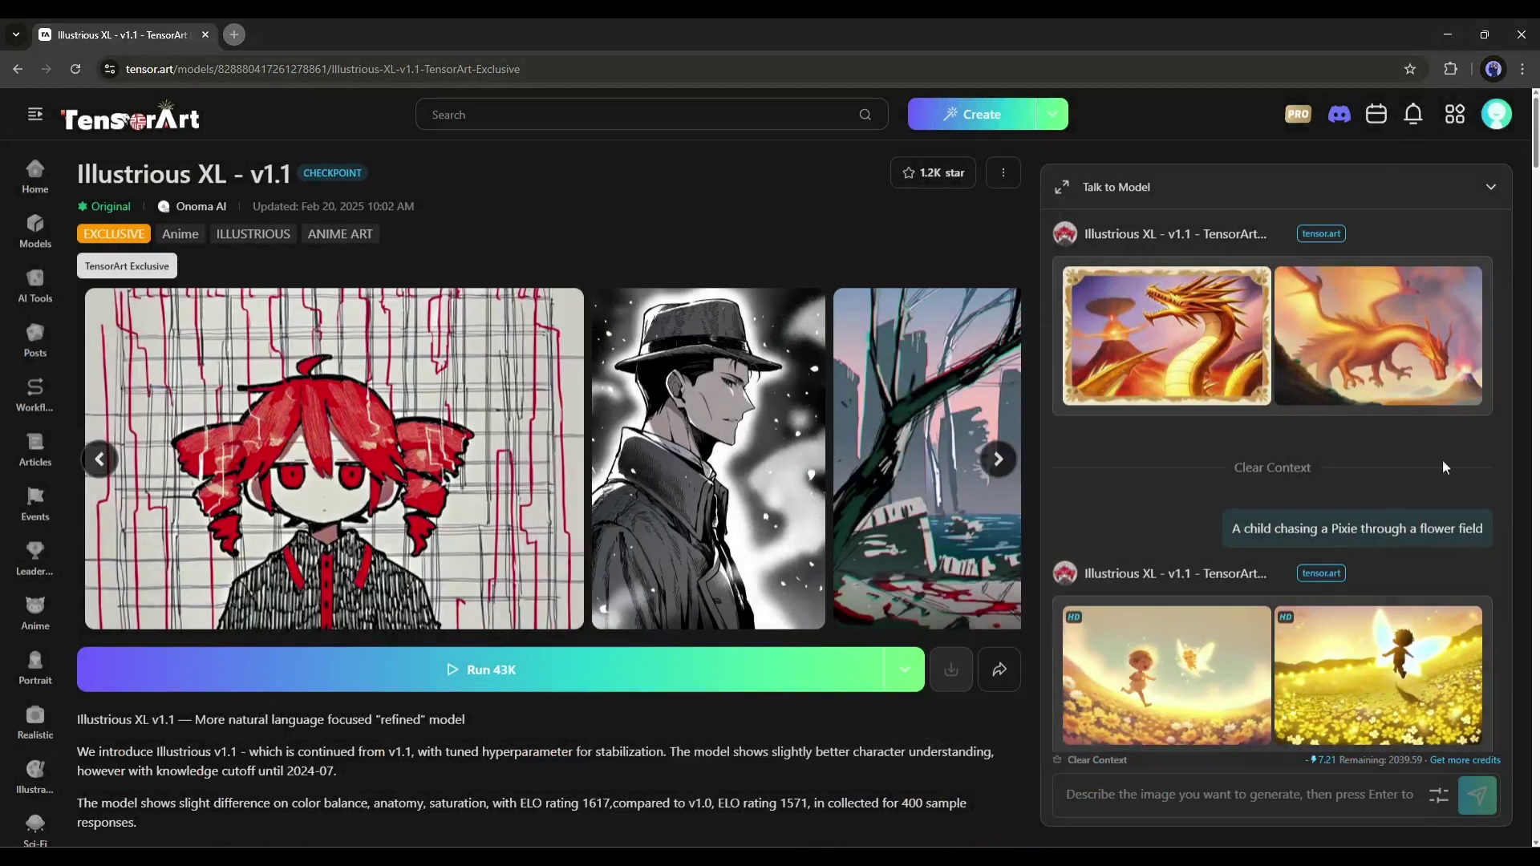
Send 'Generate this image in Studio Ghibli style' and enlarge the first result.
click(1106, 803)
text(Generate this image in Studio)
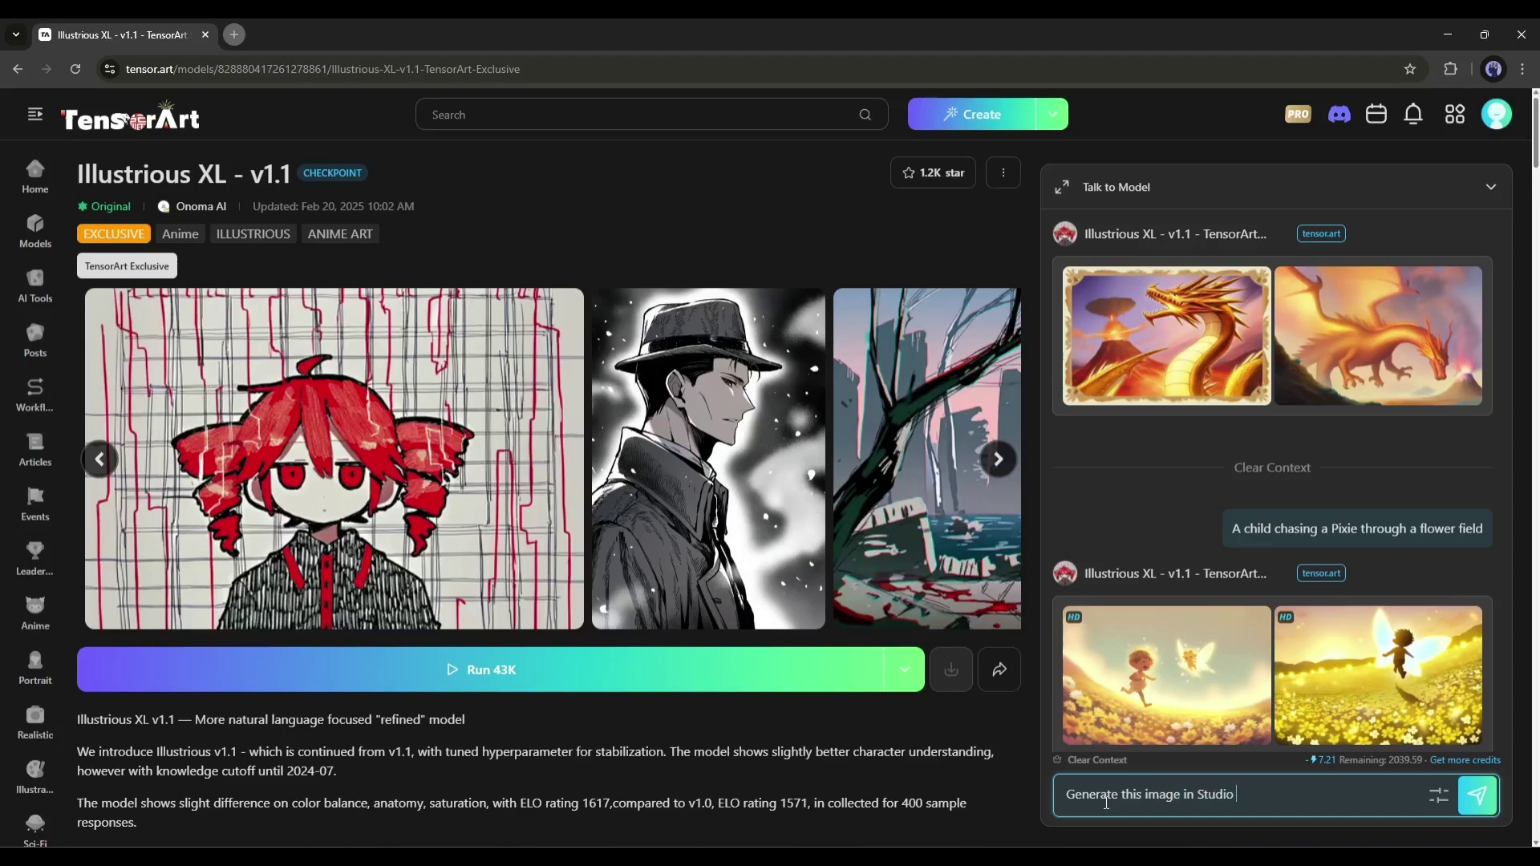
text(Ghibli style)
key(Return)
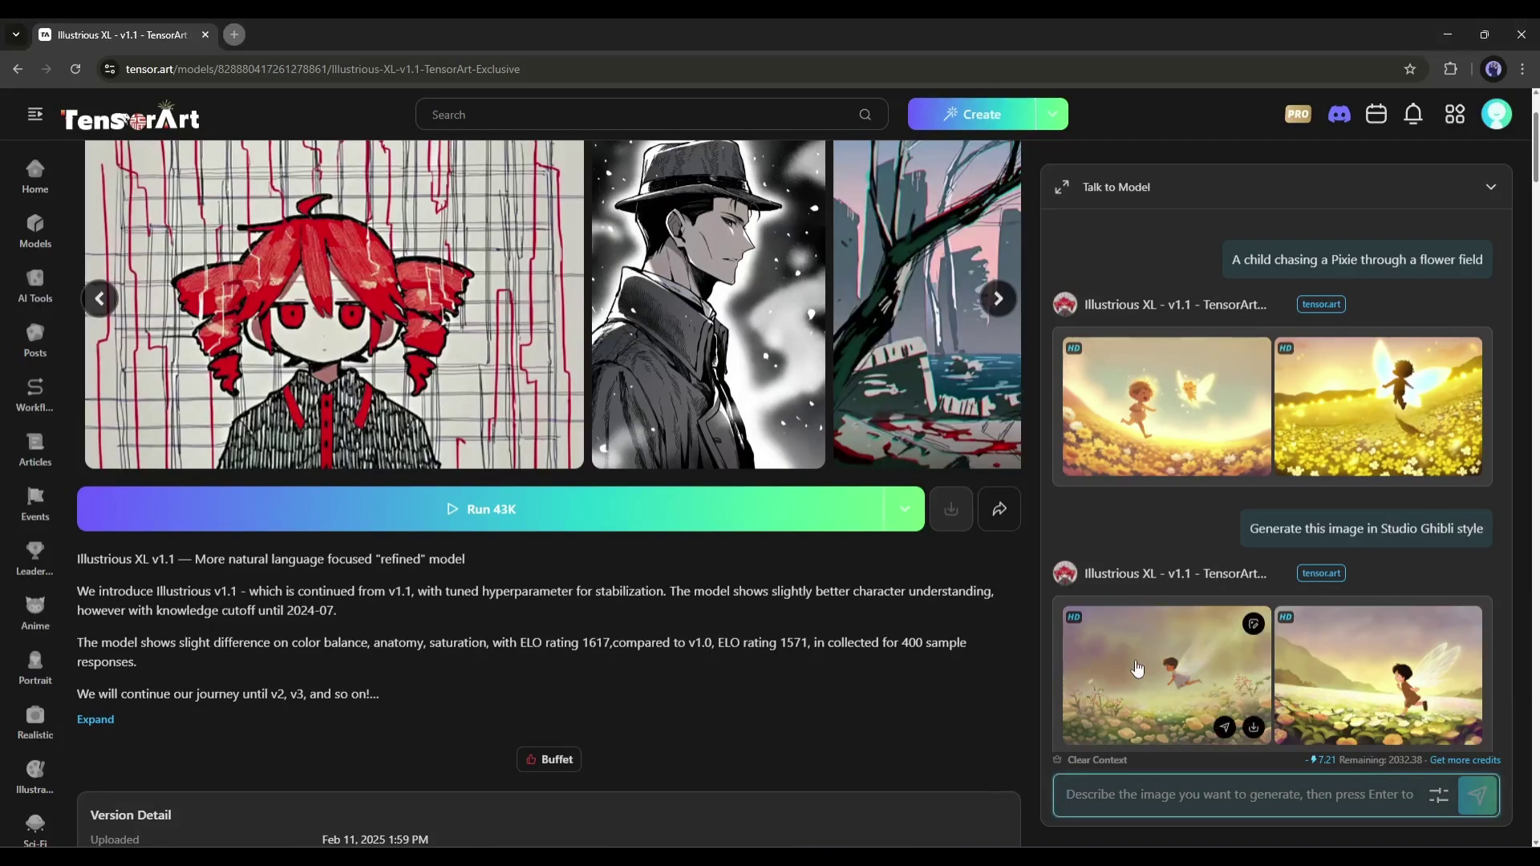
click(1135, 661)
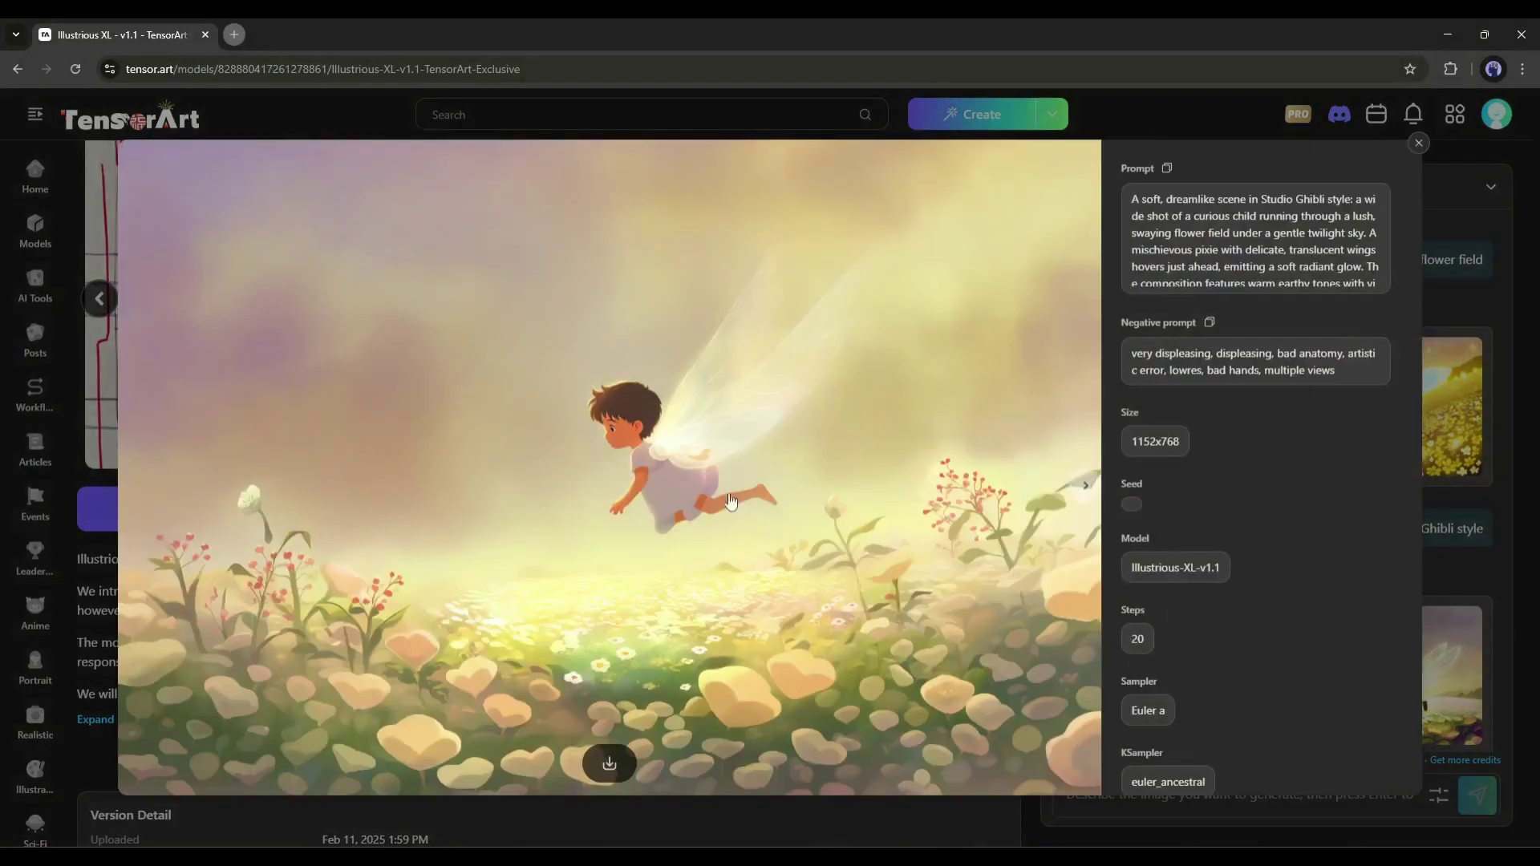
Request 'A Japanese Warrior with a Ninja sword' and browse the resulting images.
key(Right)
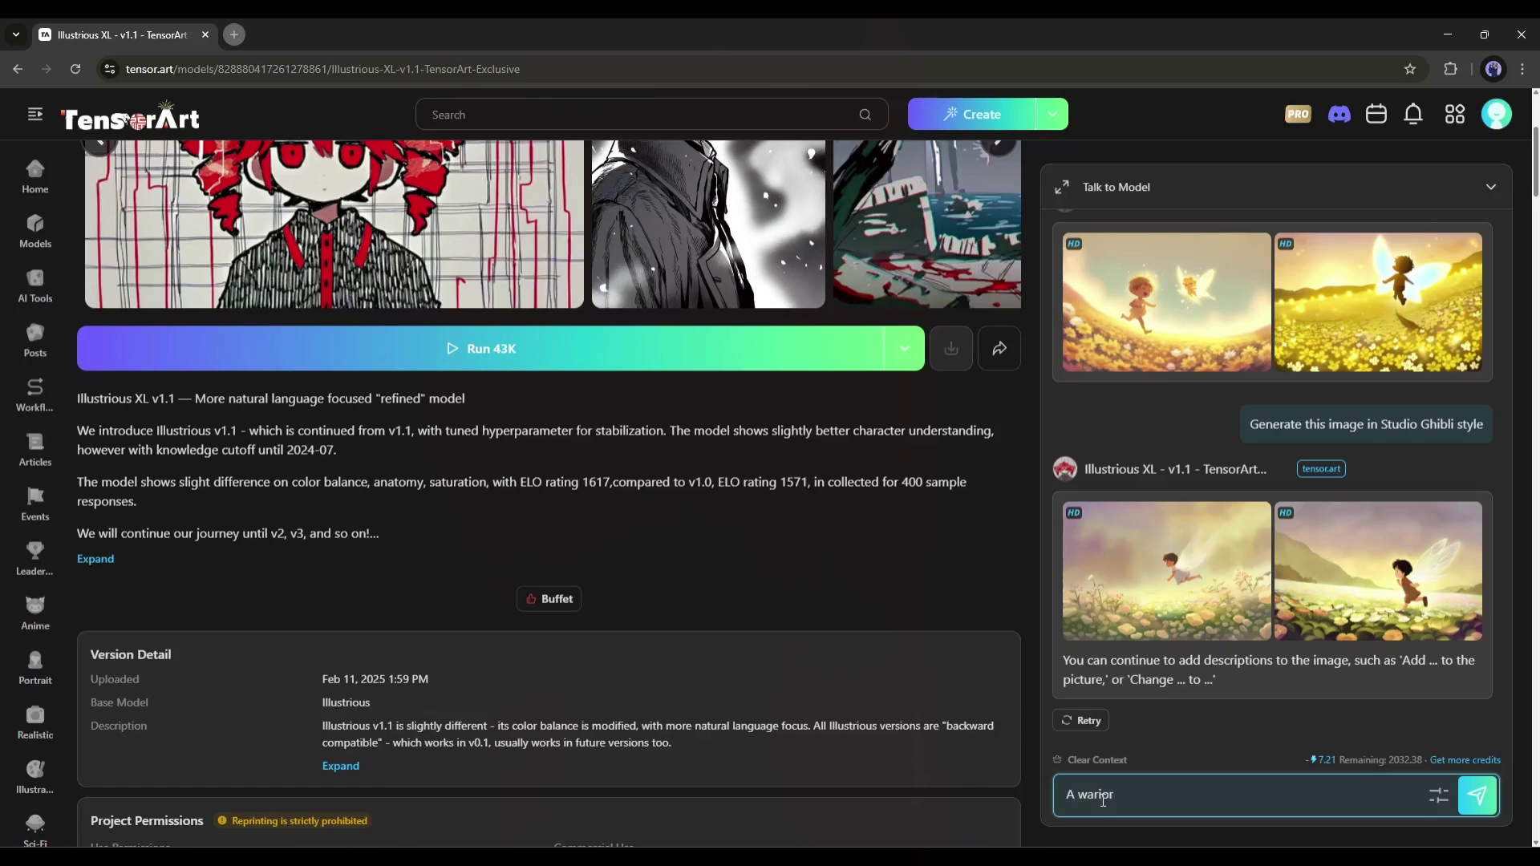
text(A Japanese Warrior with a Ninja sword)
key(Return)
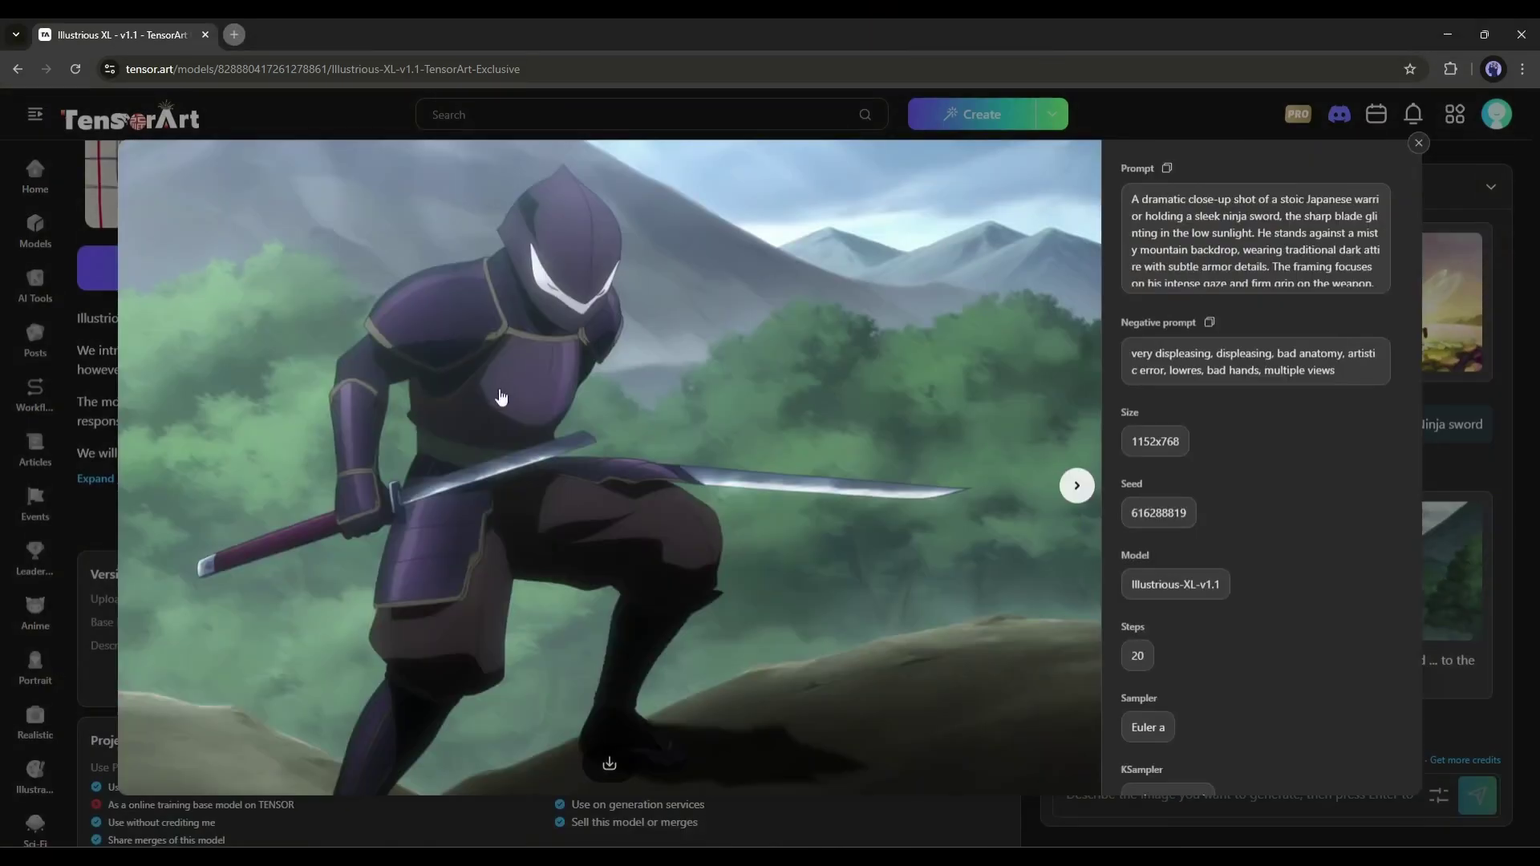
key(Right)
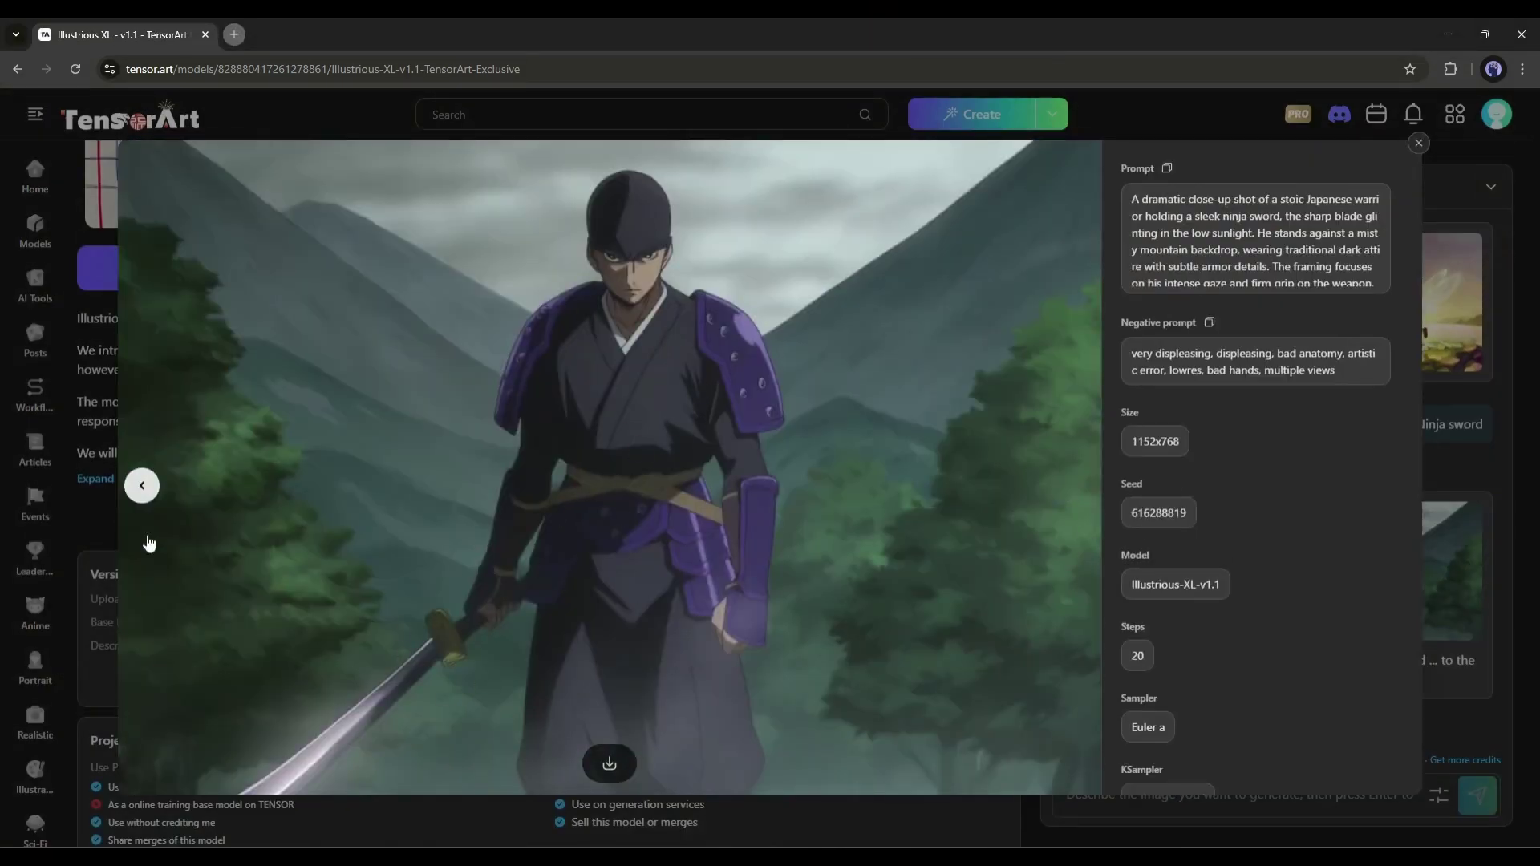
click(143, 486)
Review the warrior image's prompt and negative prompt in its details.
scroll(1255, 240, down, 3)
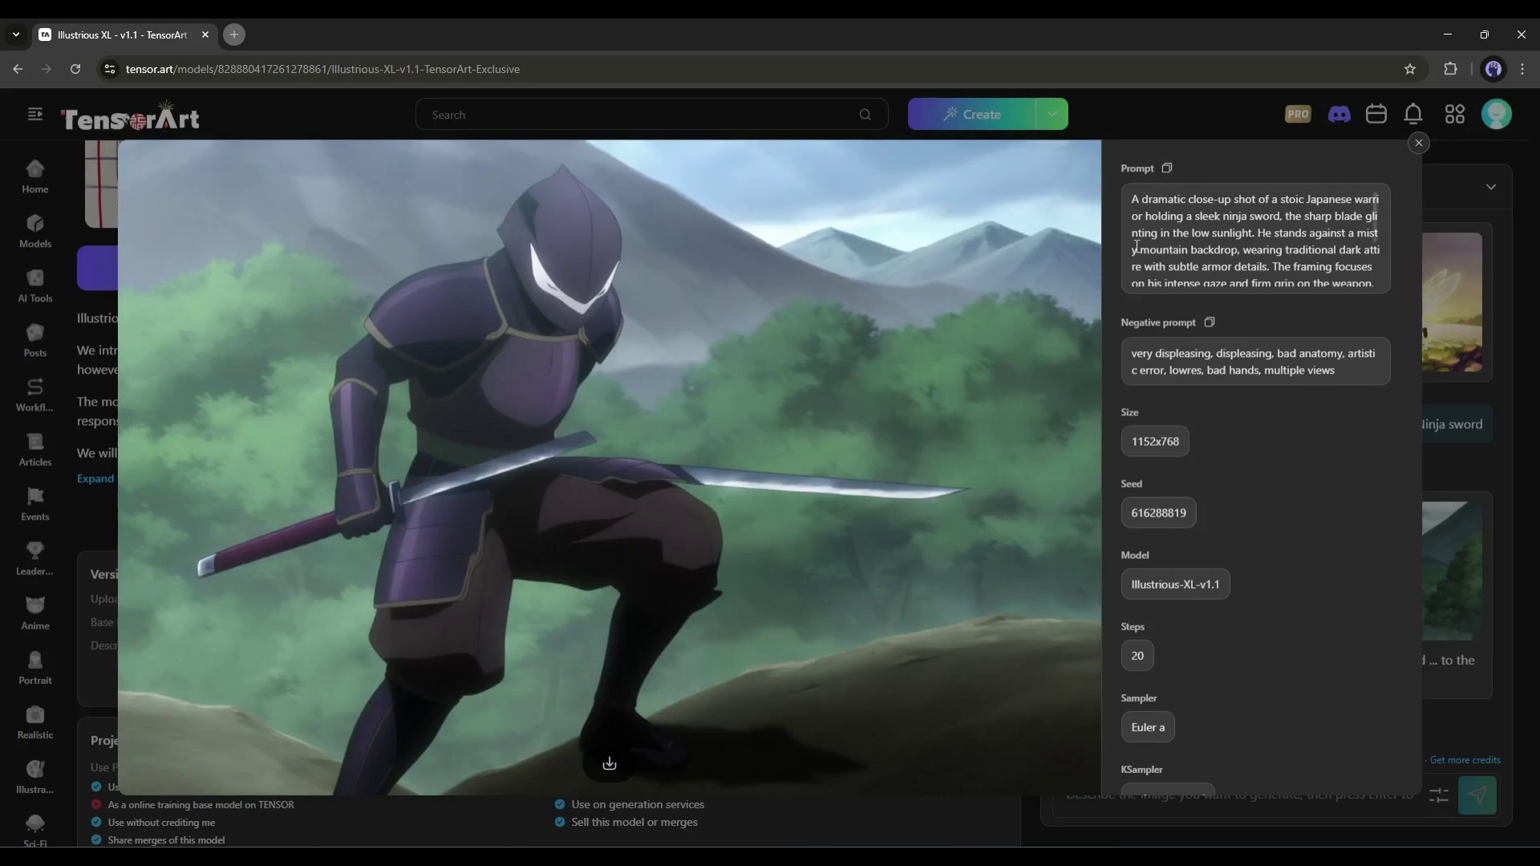
scroll(1255, 413, down, 5)
scroll(1247, 400, up, 5)
scroll(1131, 232, up, 3)
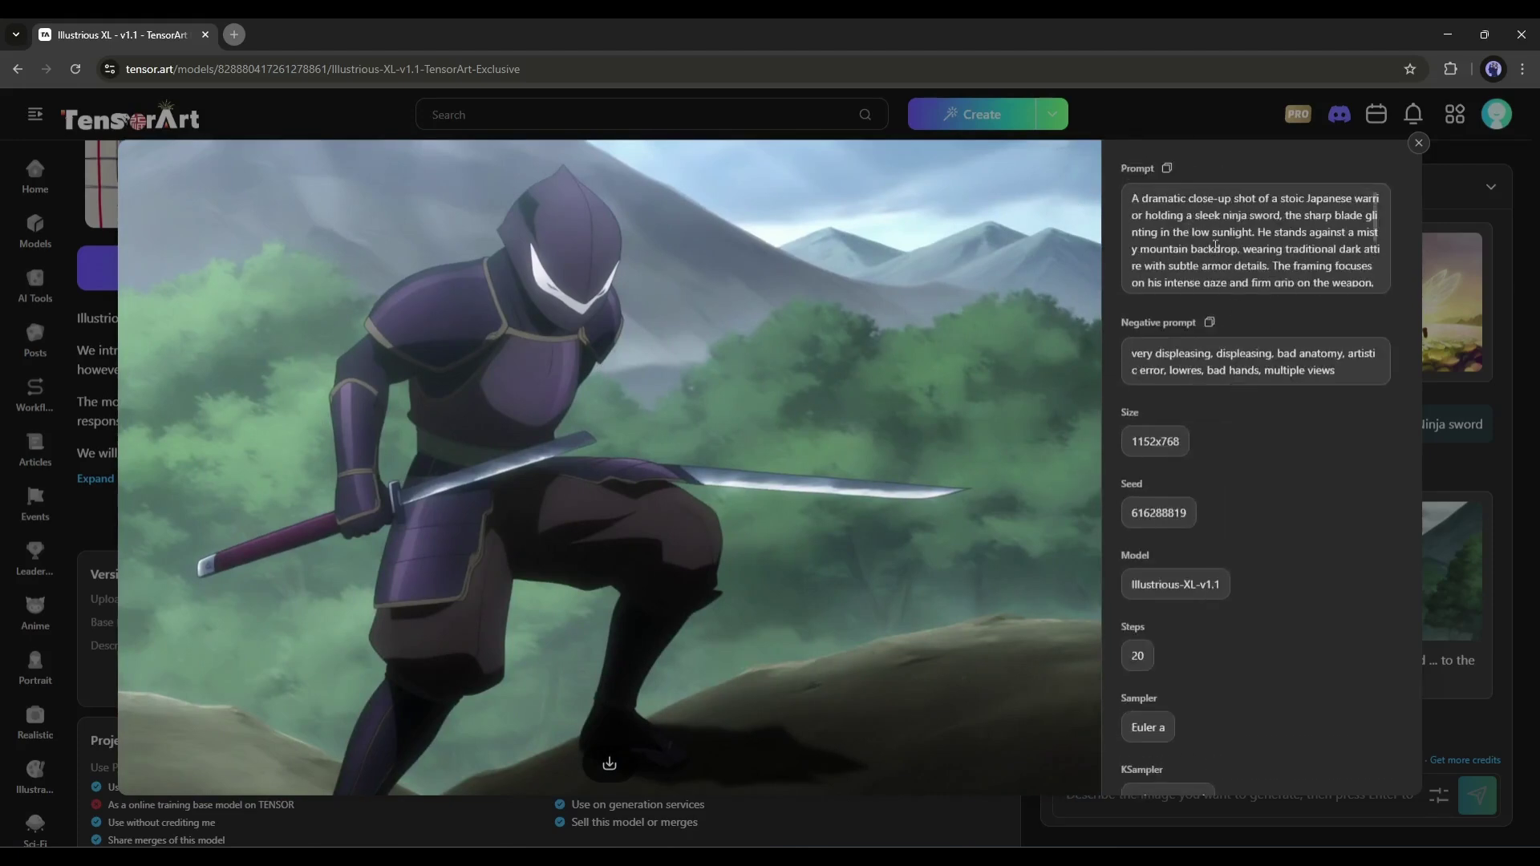
drag(1144, 200, 1203, 212)
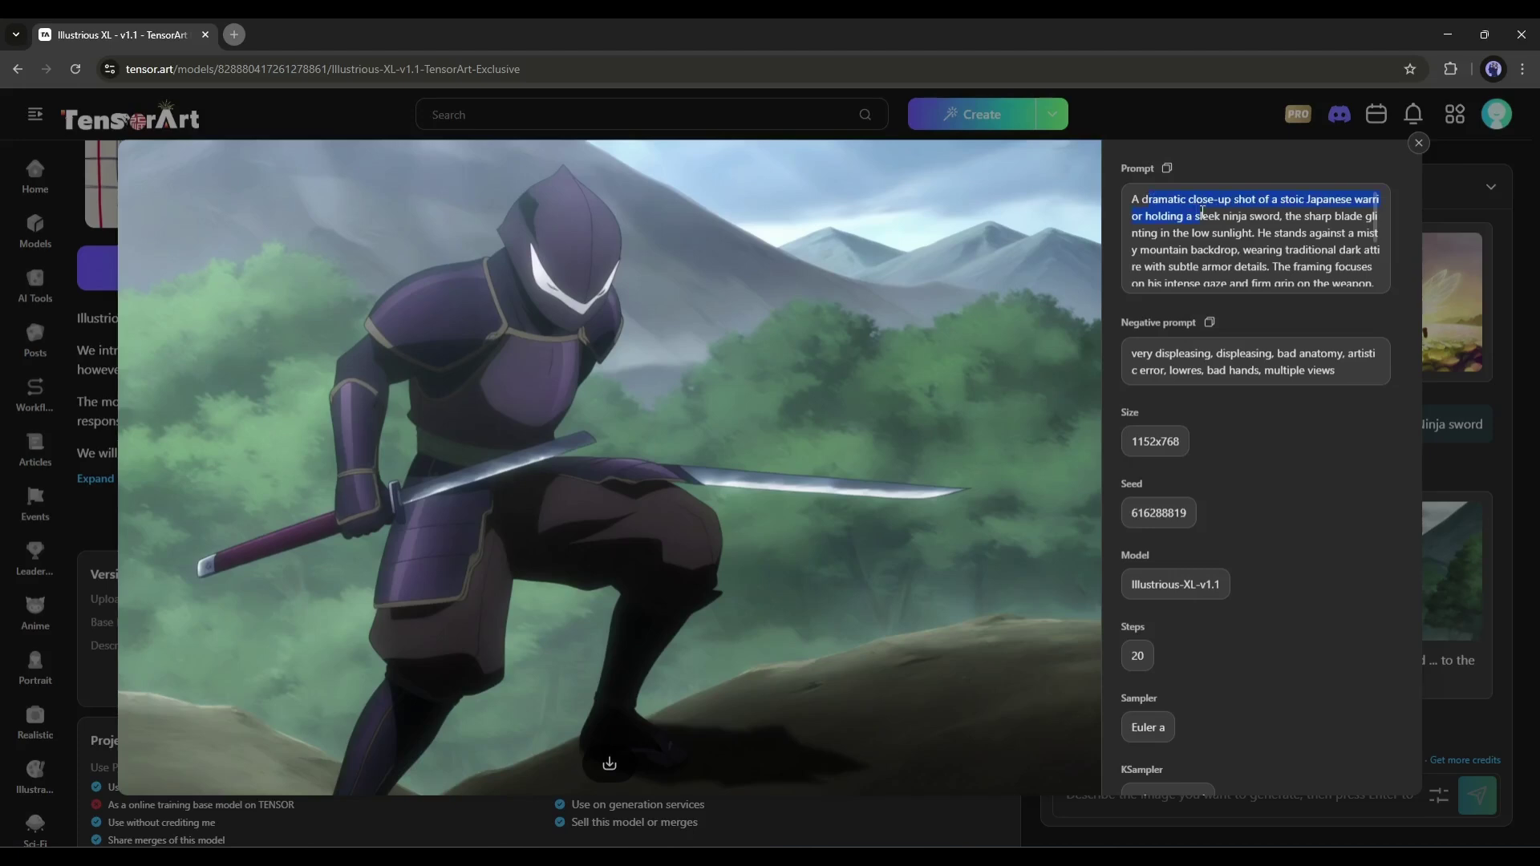
scroll(1236, 227, down, 8)
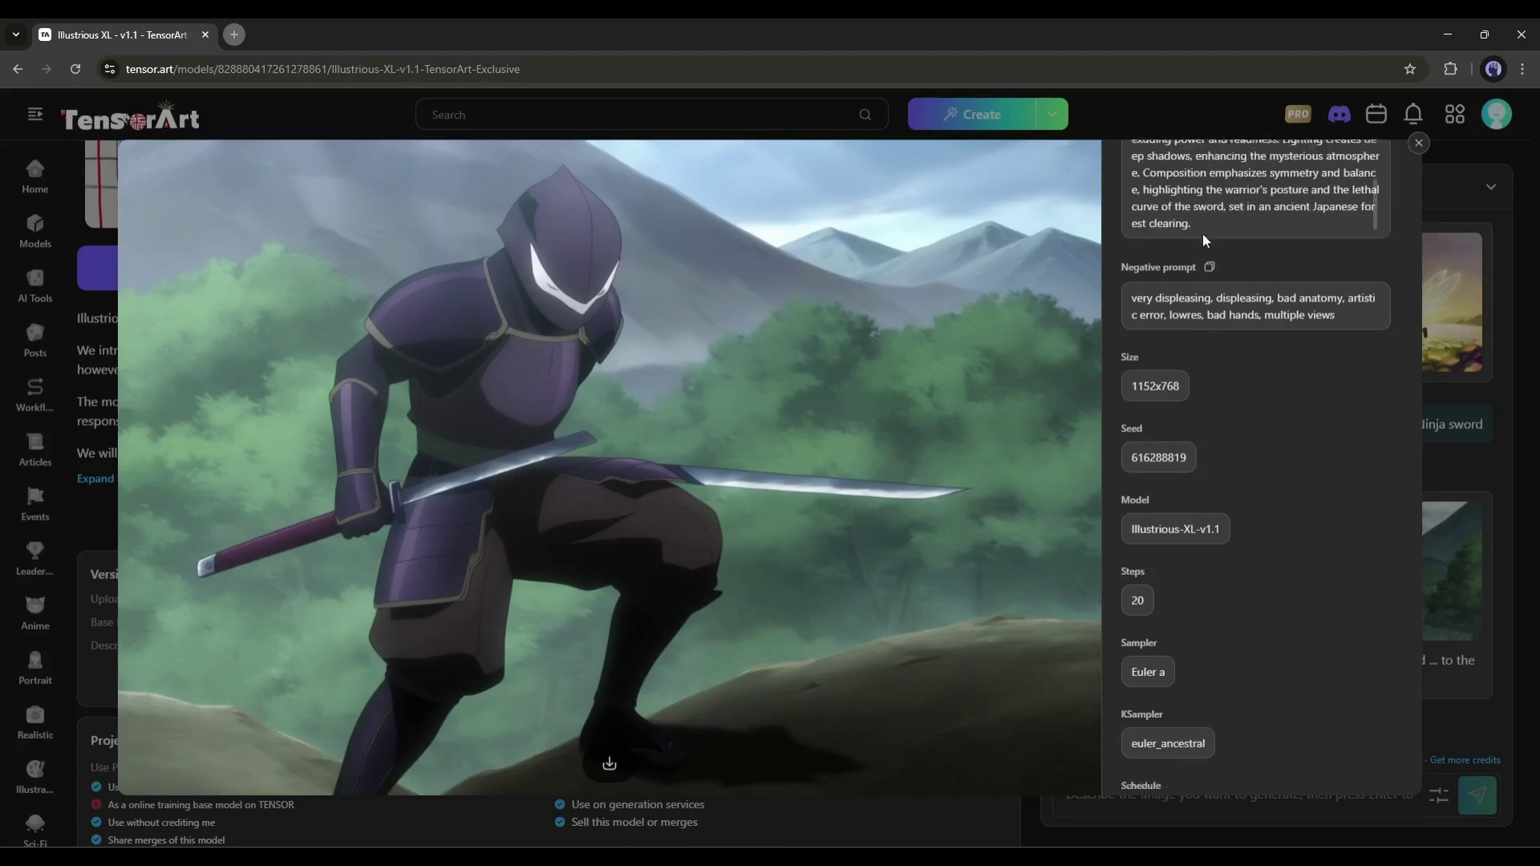
scroll(1184, 200, up, 3)
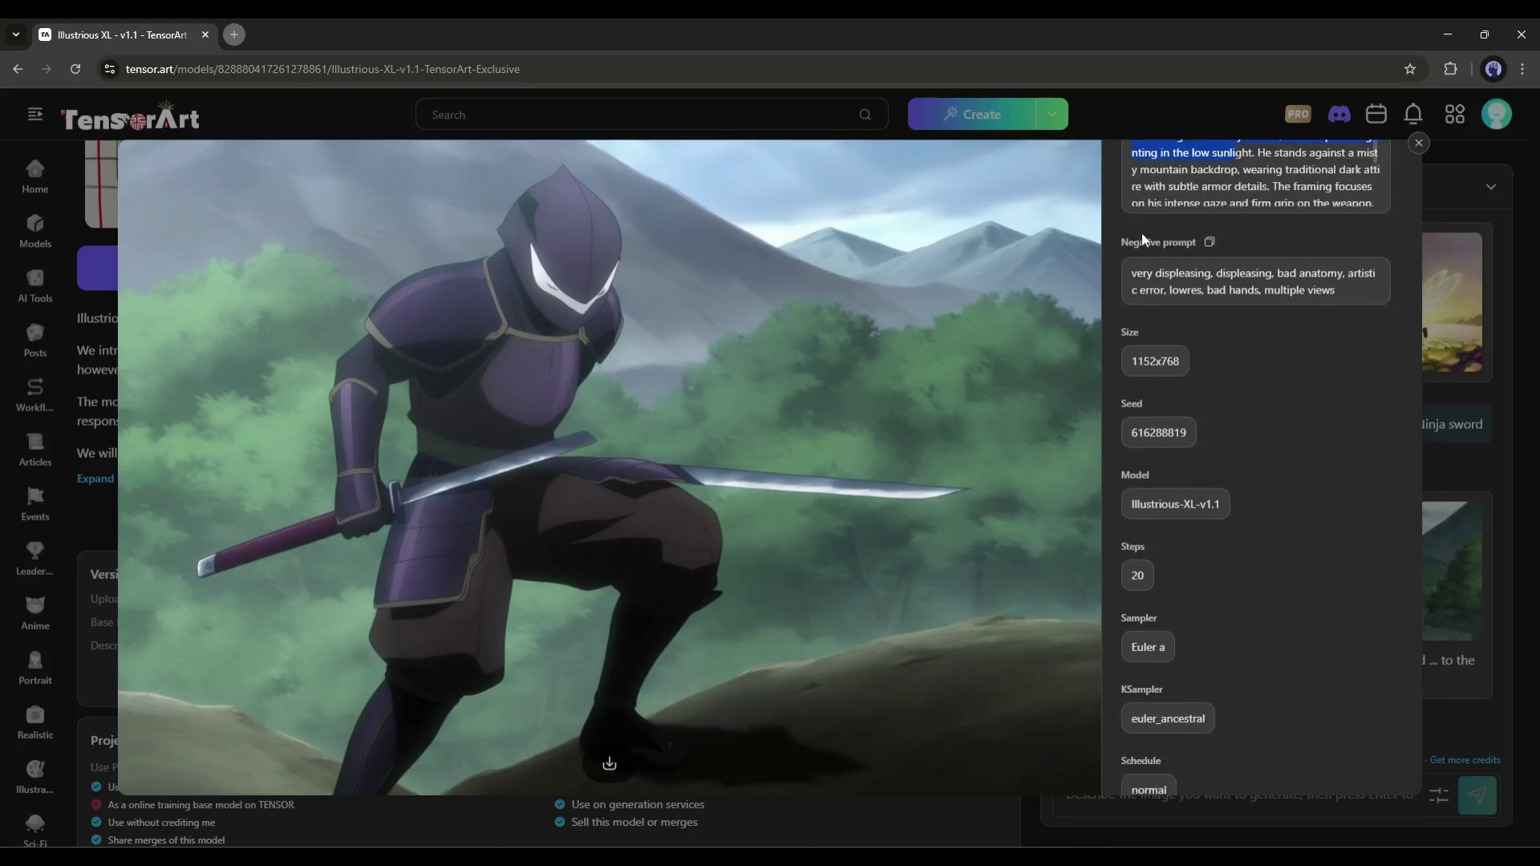
drag(1147, 271, 1250, 288)
scroll(1227, 293, down, 2)
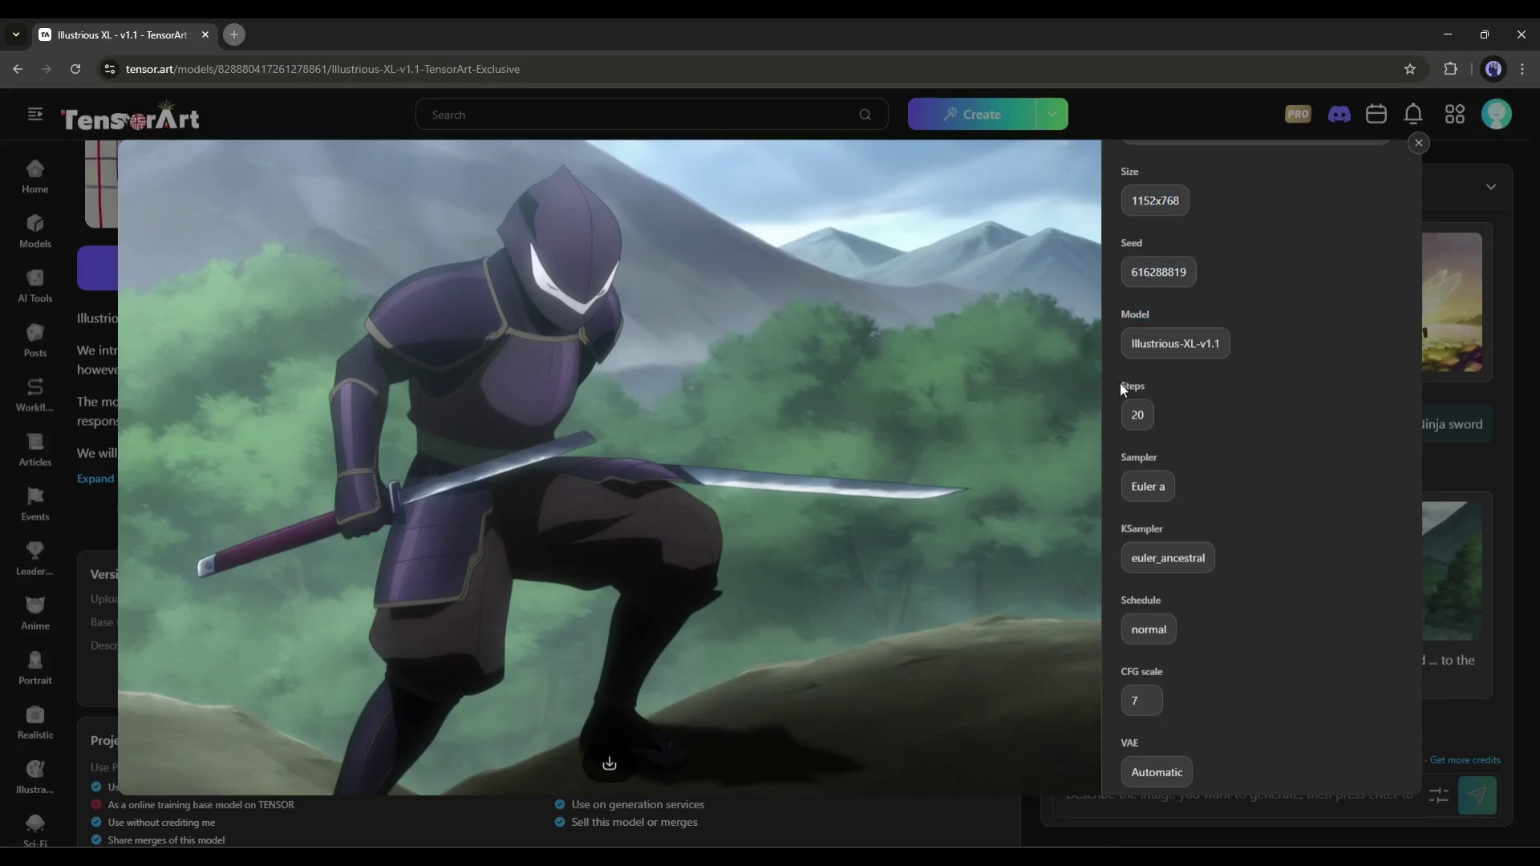
Check the image's Steps and Sampler settings, then close the image viewer.
drag(1123, 389, 1187, 388)
scroll(1172, 388, down, 1)
scroll(1151, 382, down, 2)
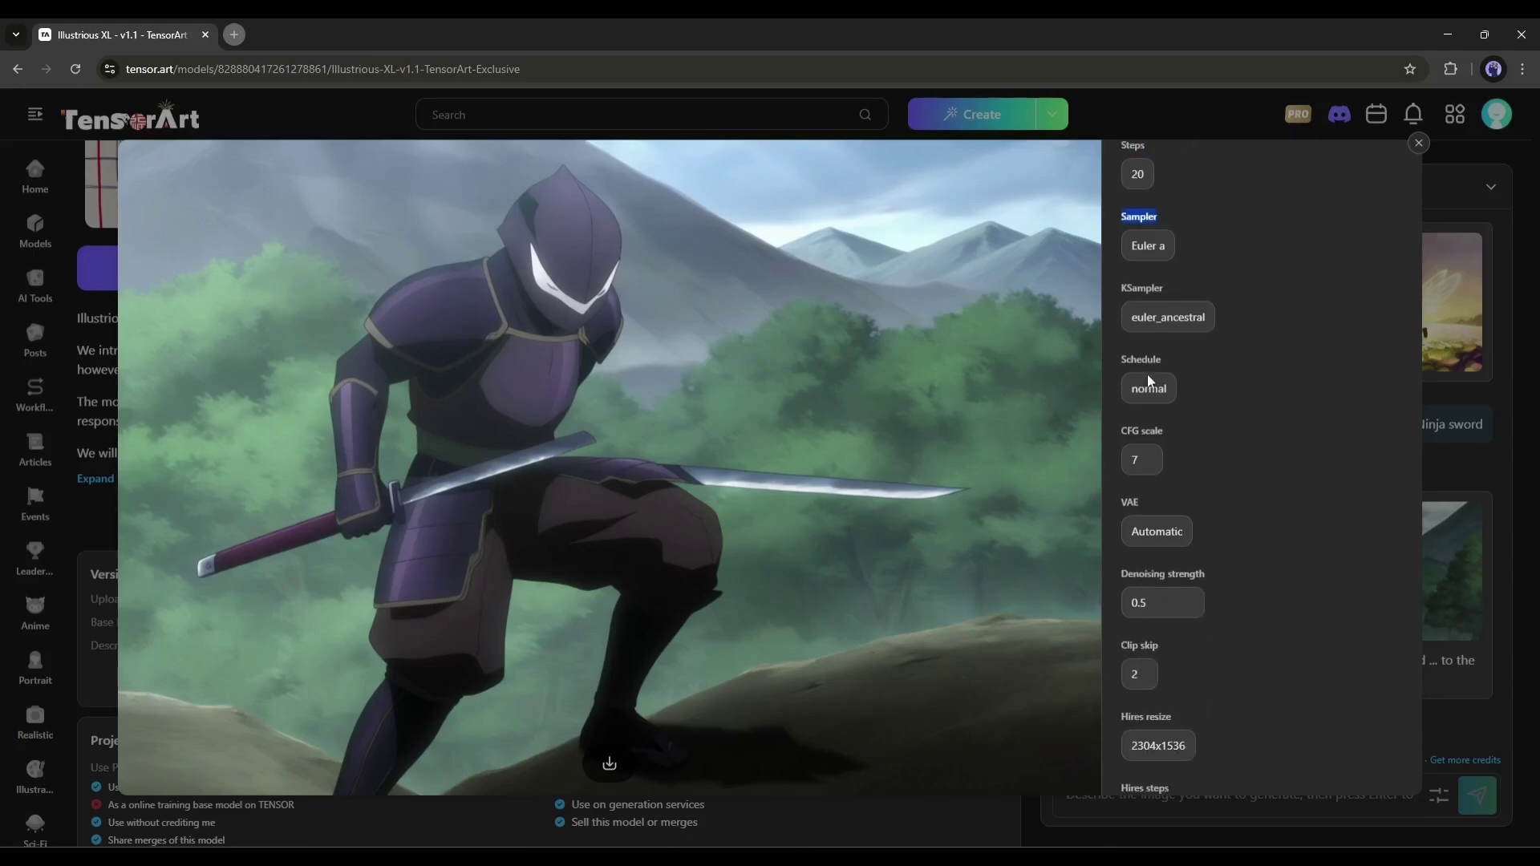
drag(1123, 288, 1165, 290)
drag(1122, 361, 1133, 361)
scroll(1200, 358, down, 2)
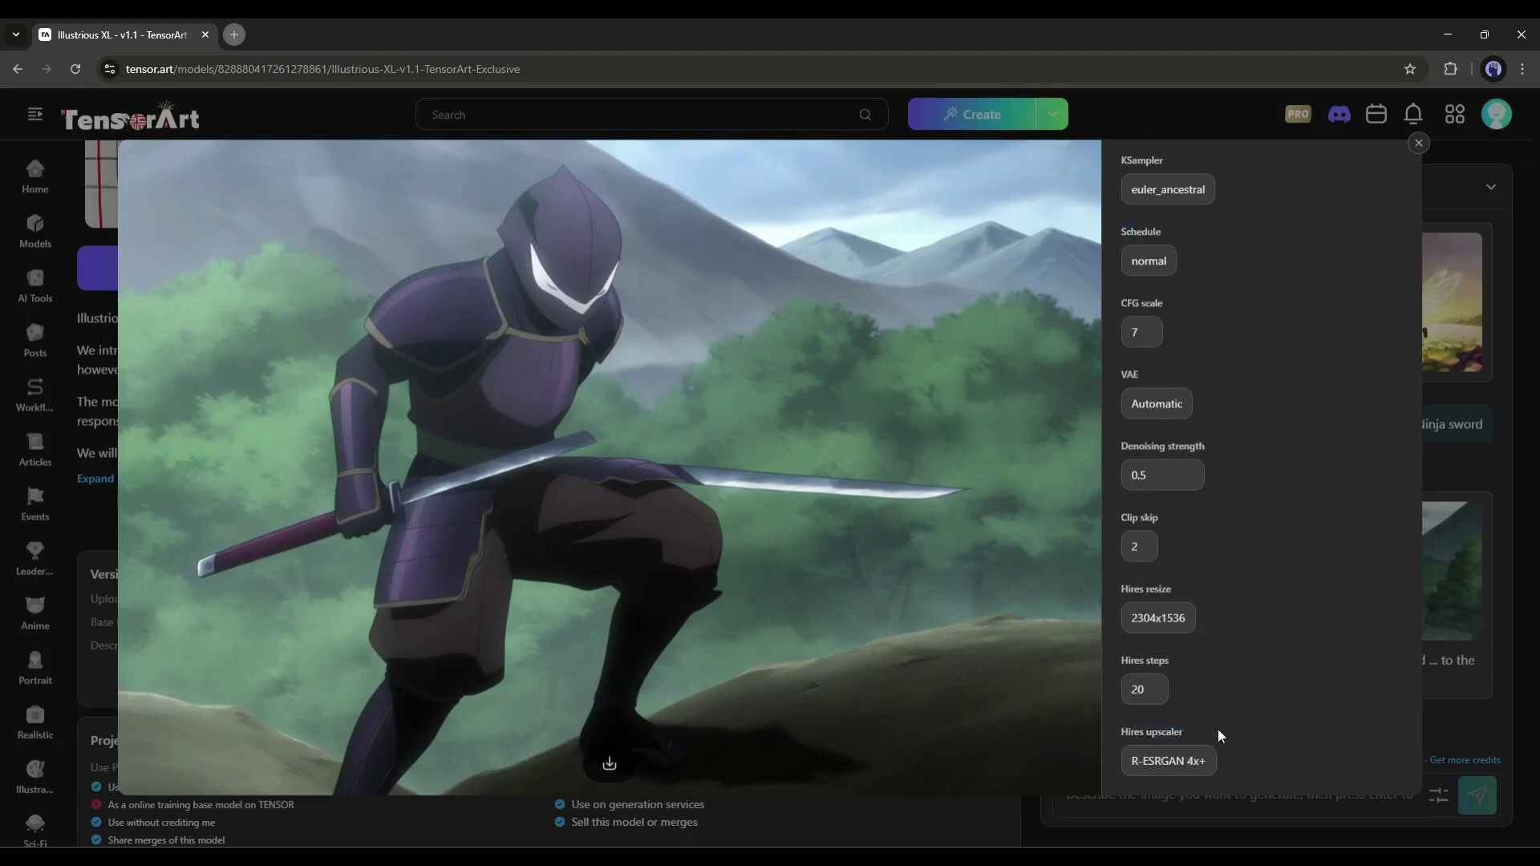
scroll(1217, 732, up, 10)
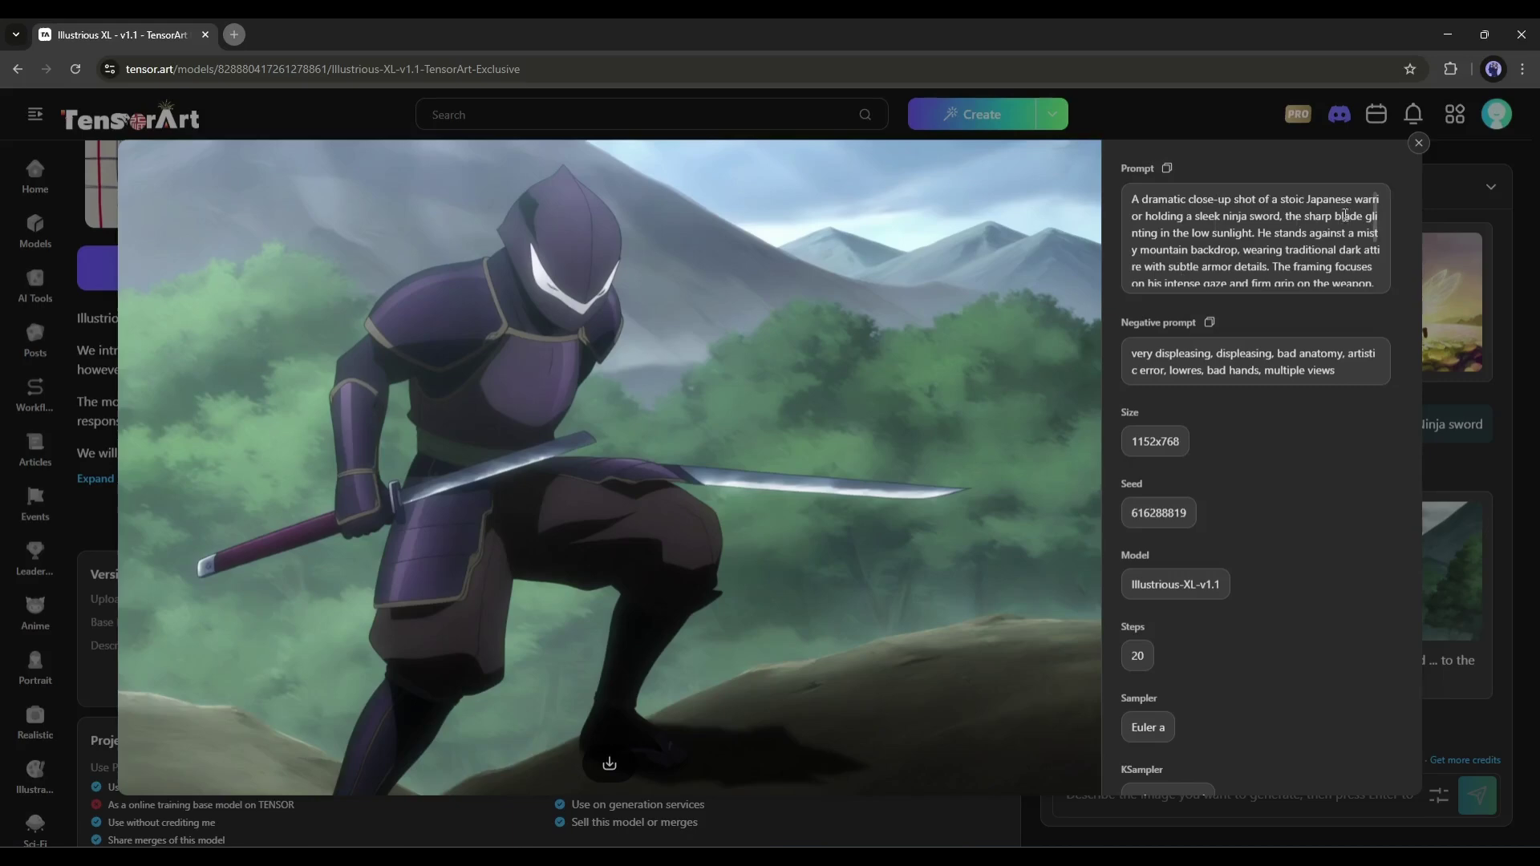
click(1419, 144)
scroll(462, 353, up, 5)
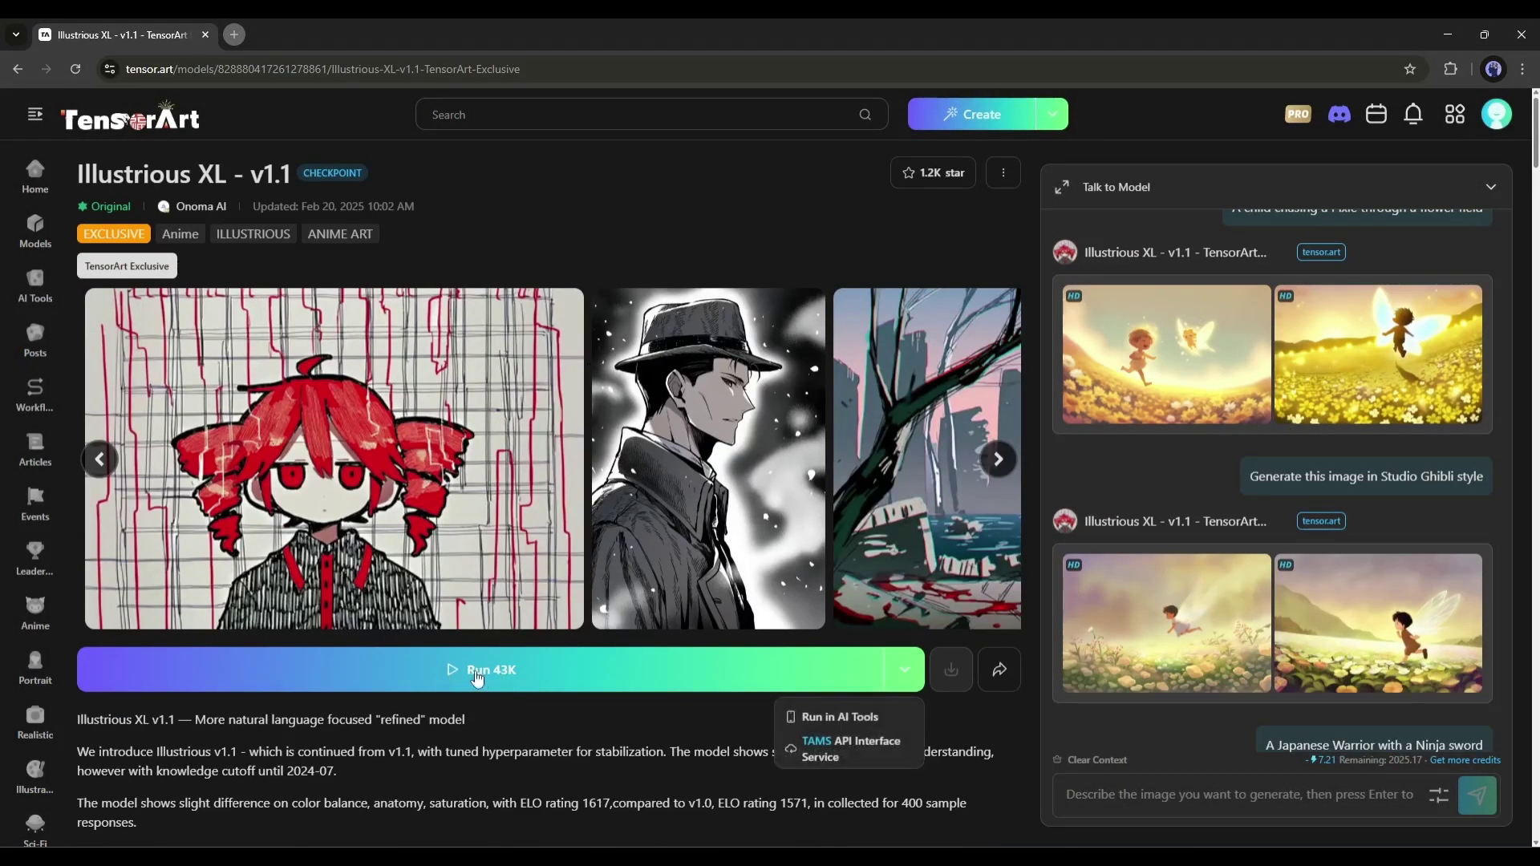
Run Illustrious XL in the generator with the author's recommended negative prompt.
click(479, 671)
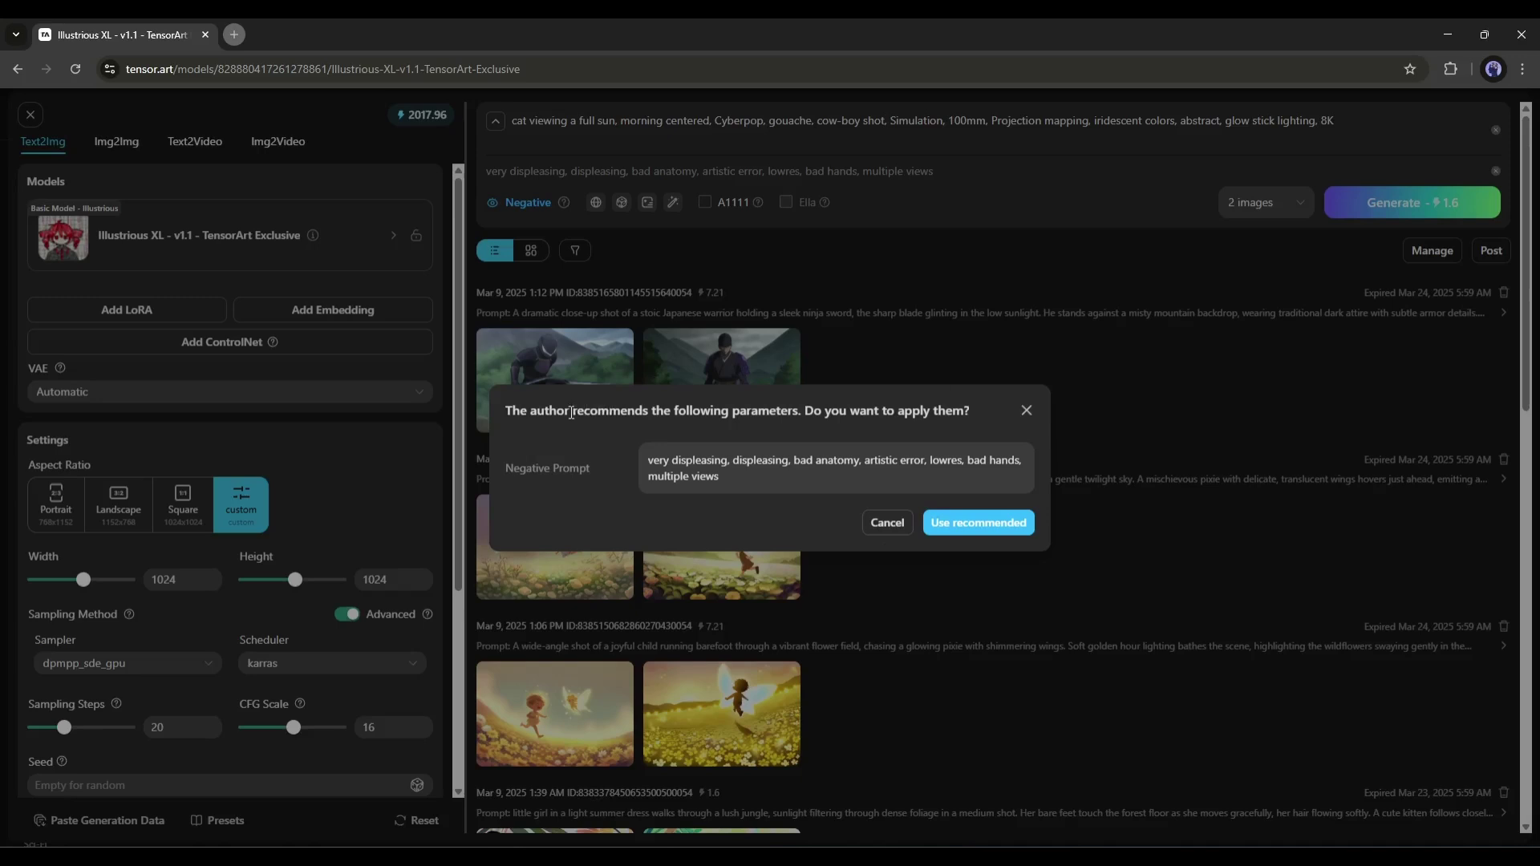
drag(556, 414, 973, 411)
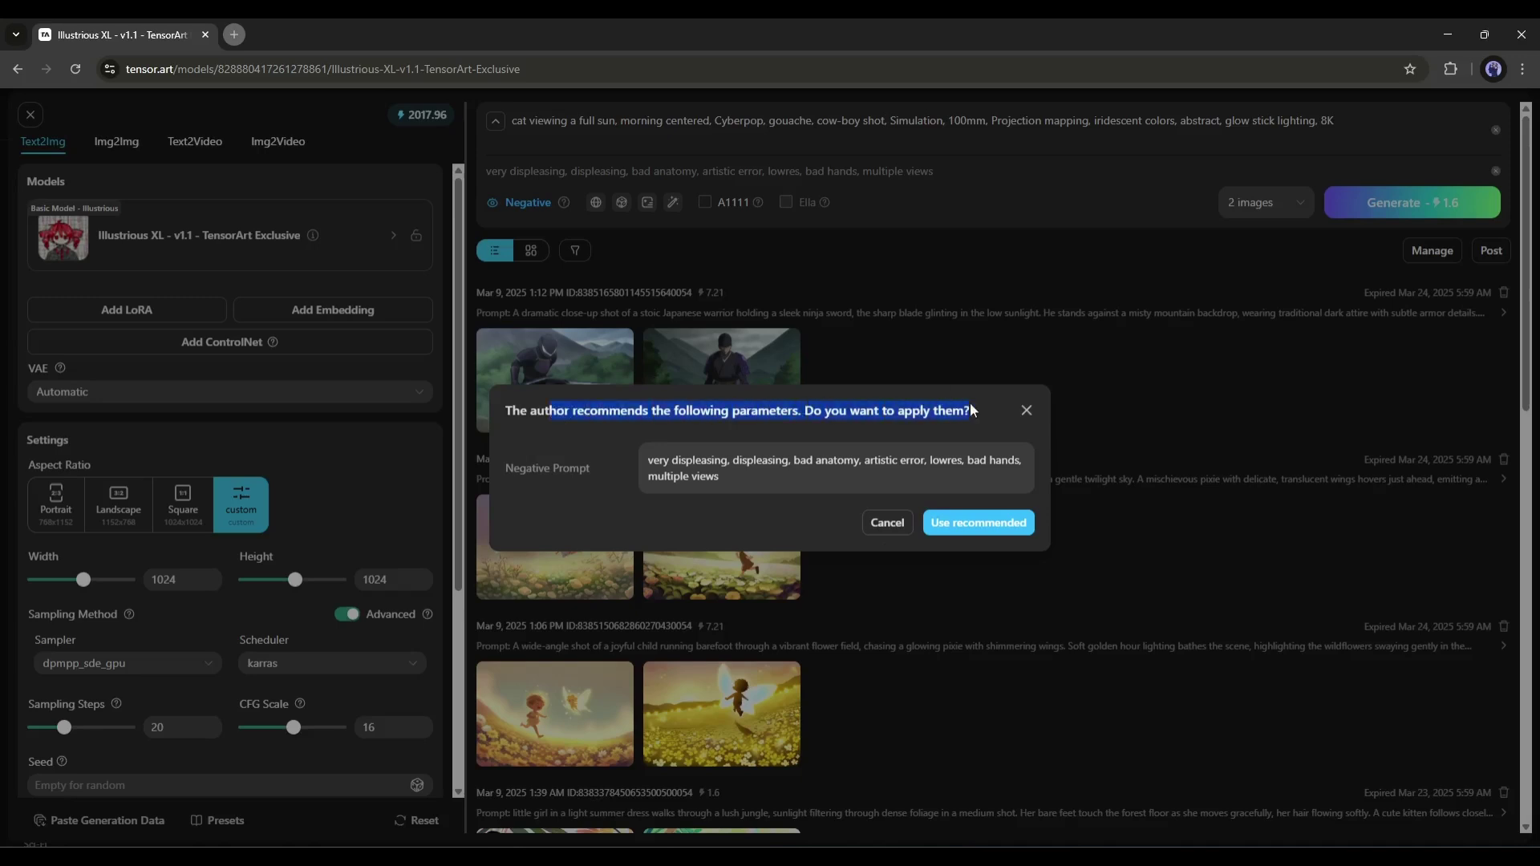
click(725, 449)
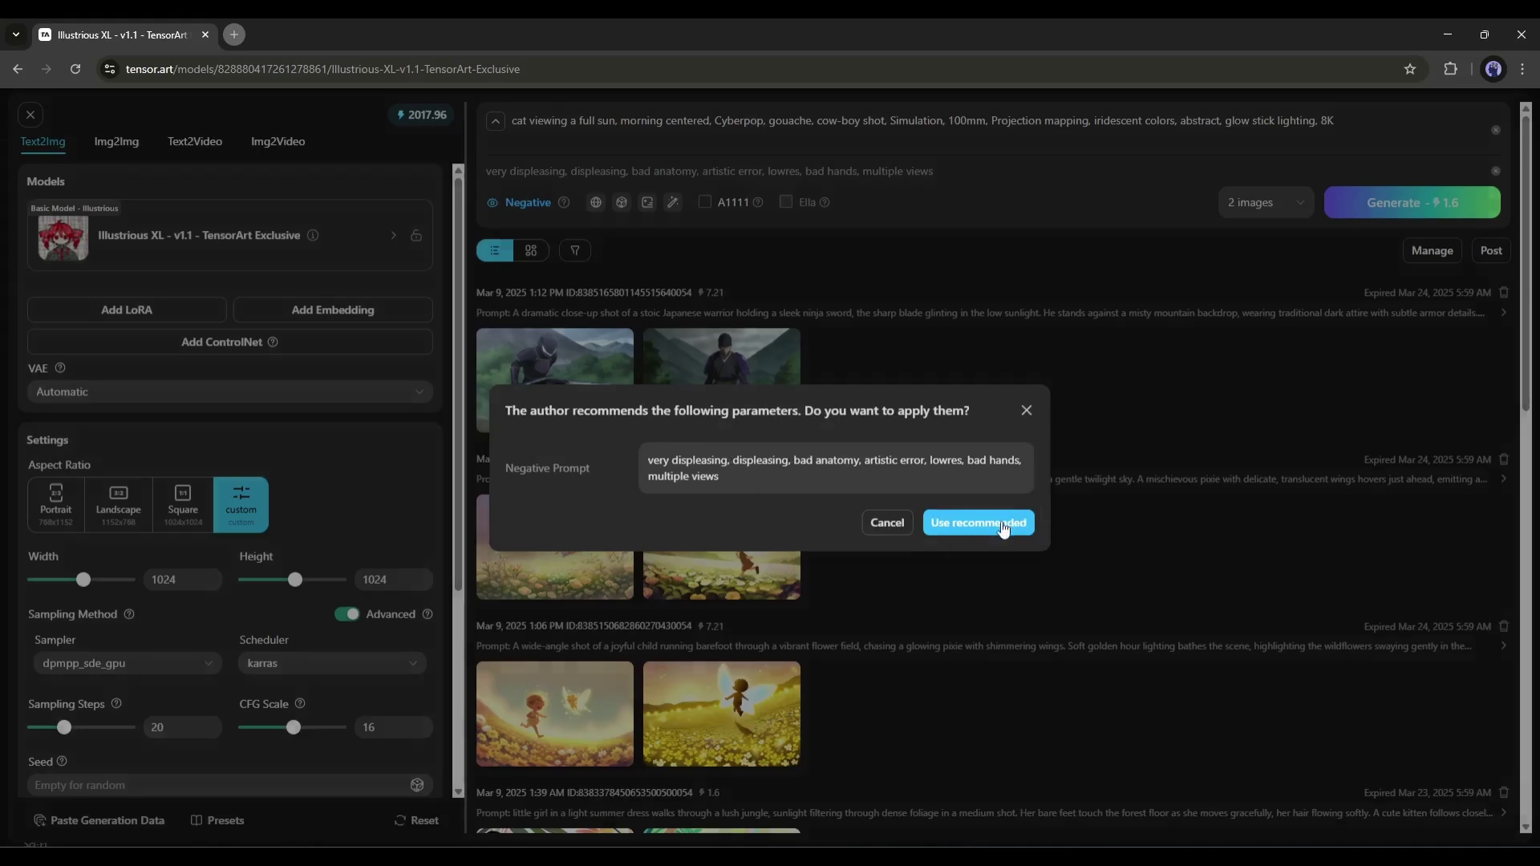
click(1003, 526)
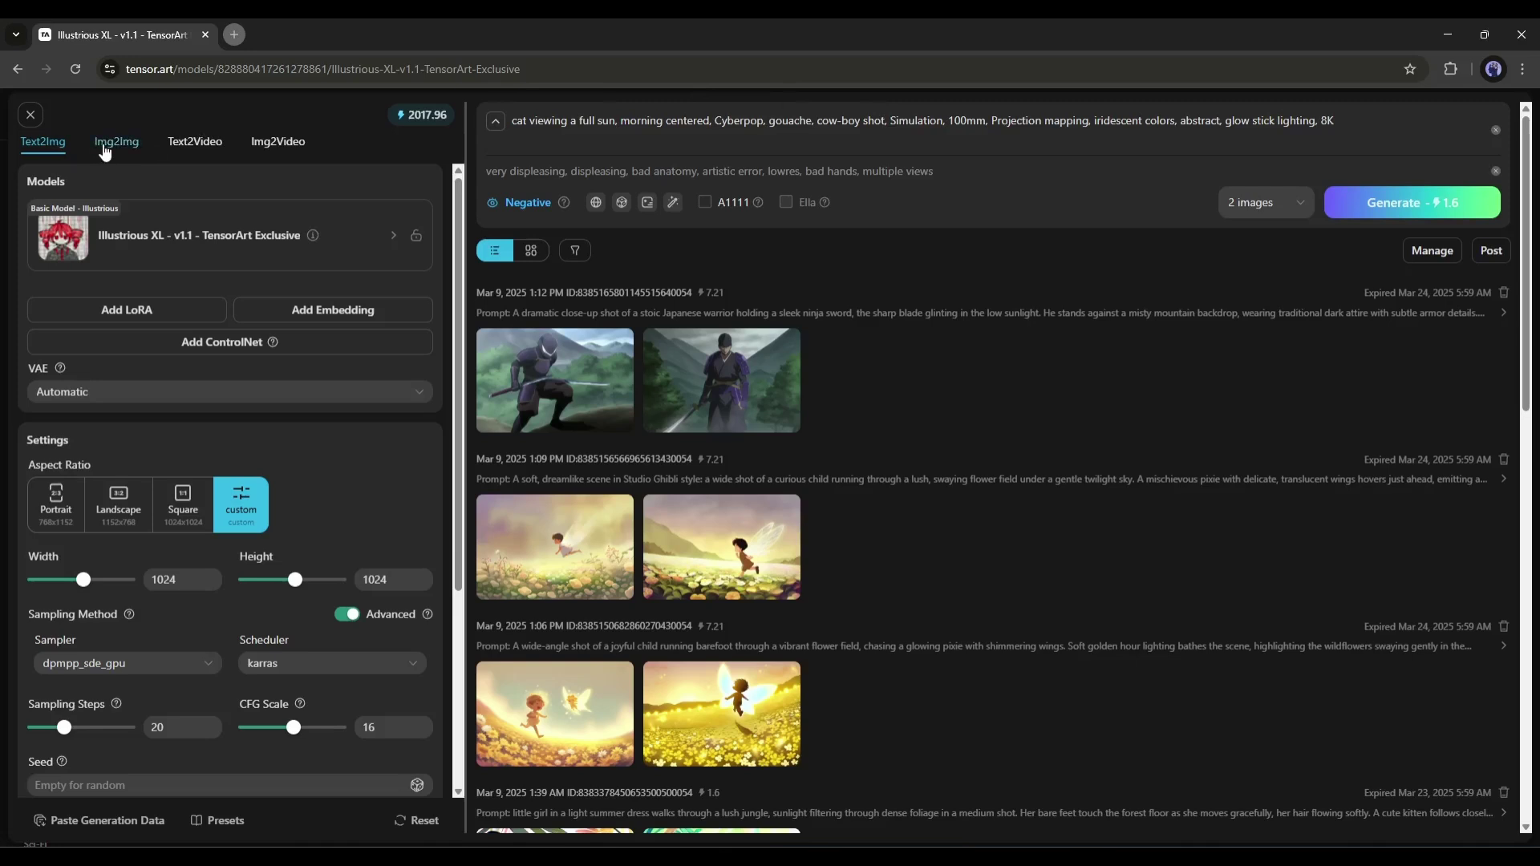
Preview the Img2Img, Text2Video and Img2Video tabs, then return to Text2Img.
click(112, 142)
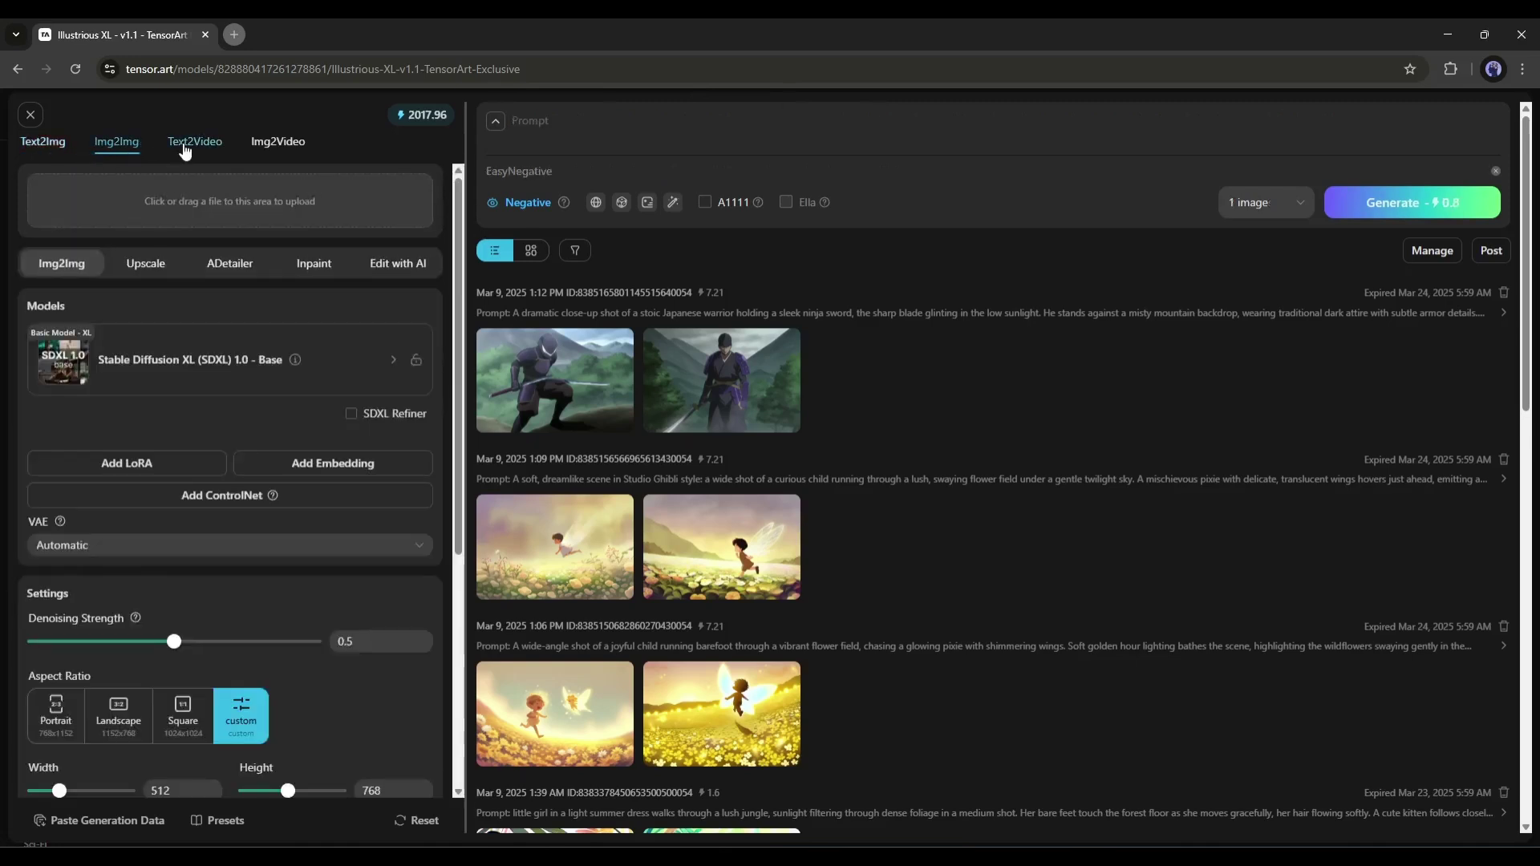
click(181, 151)
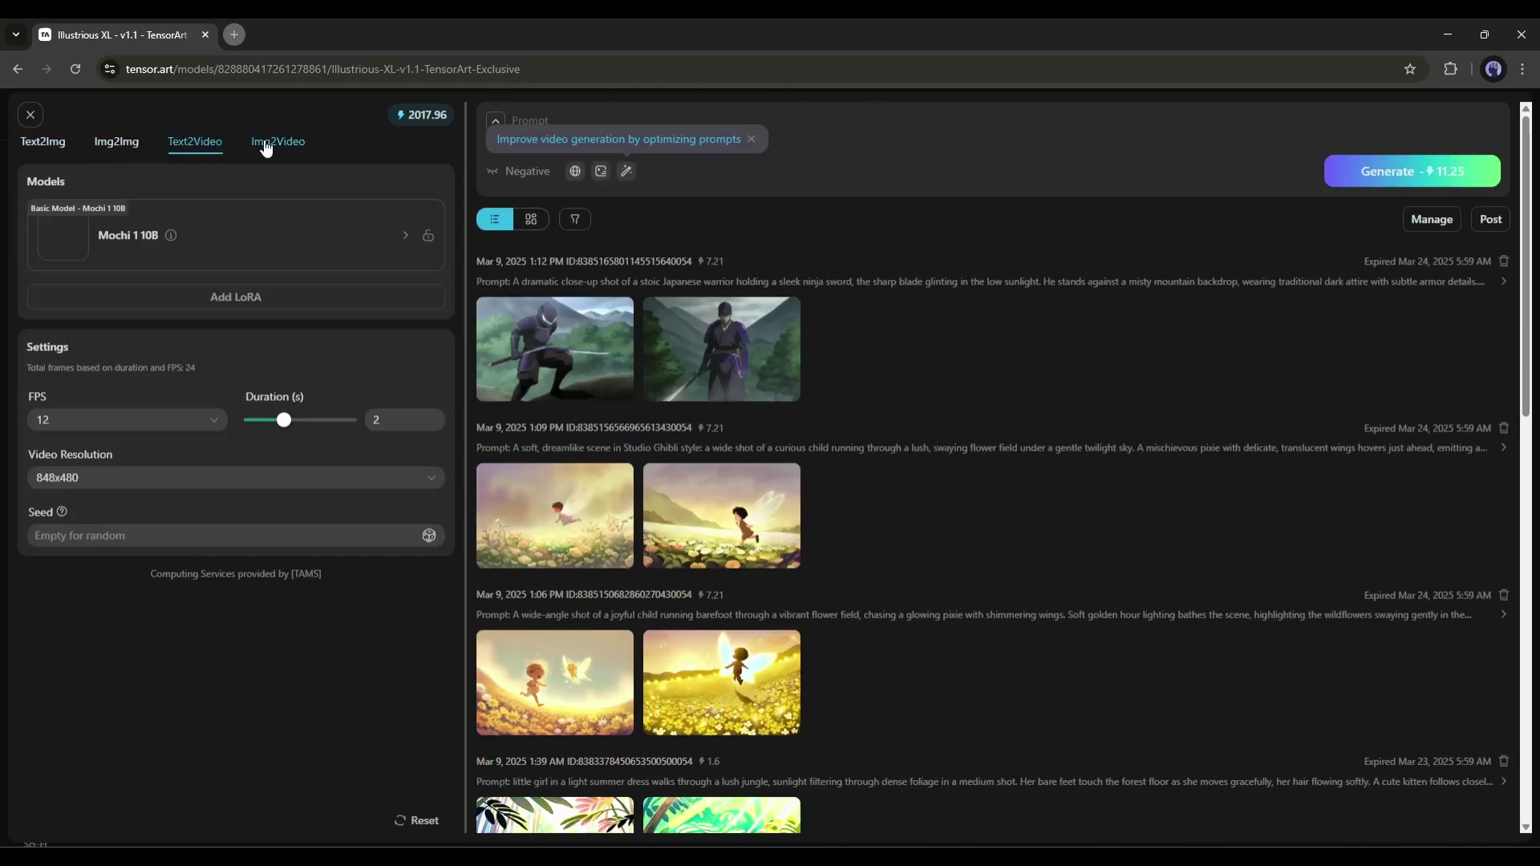
click(266, 148)
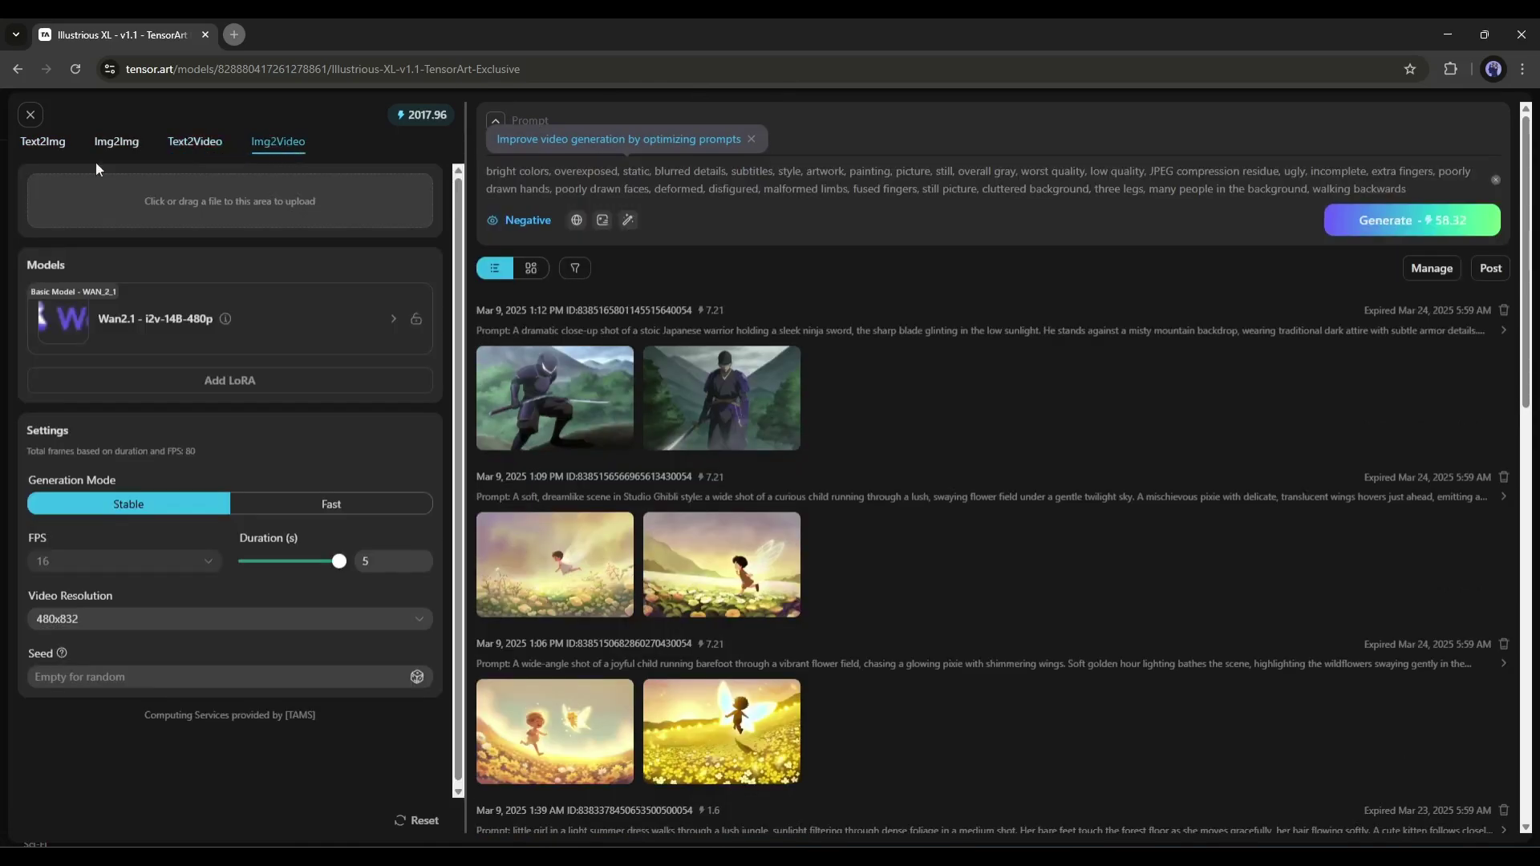
click(32, 145)
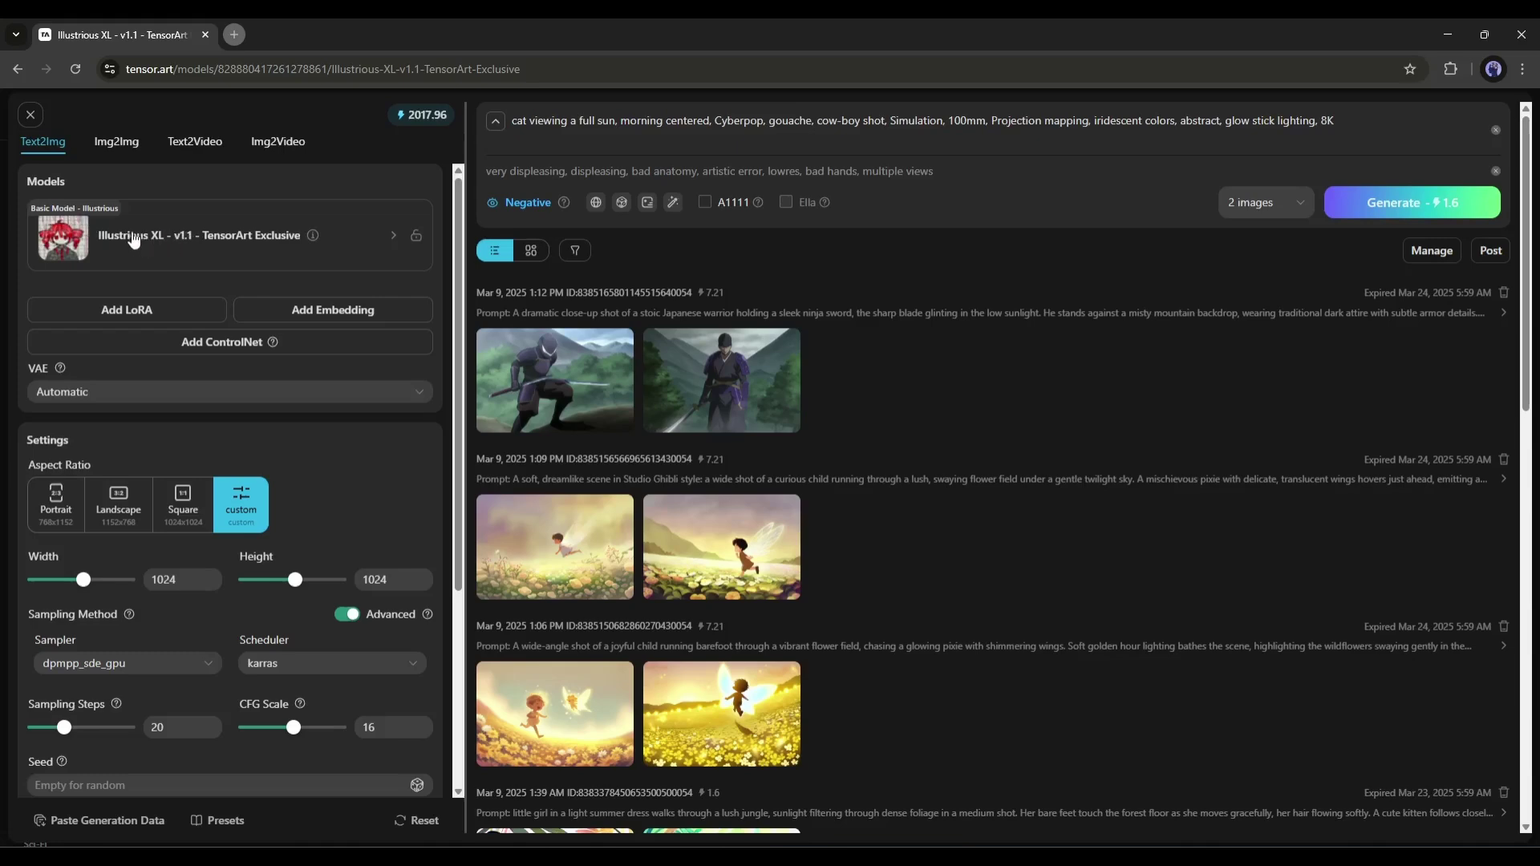
Browse the base model list and close it without changing models.
click(149, 241)
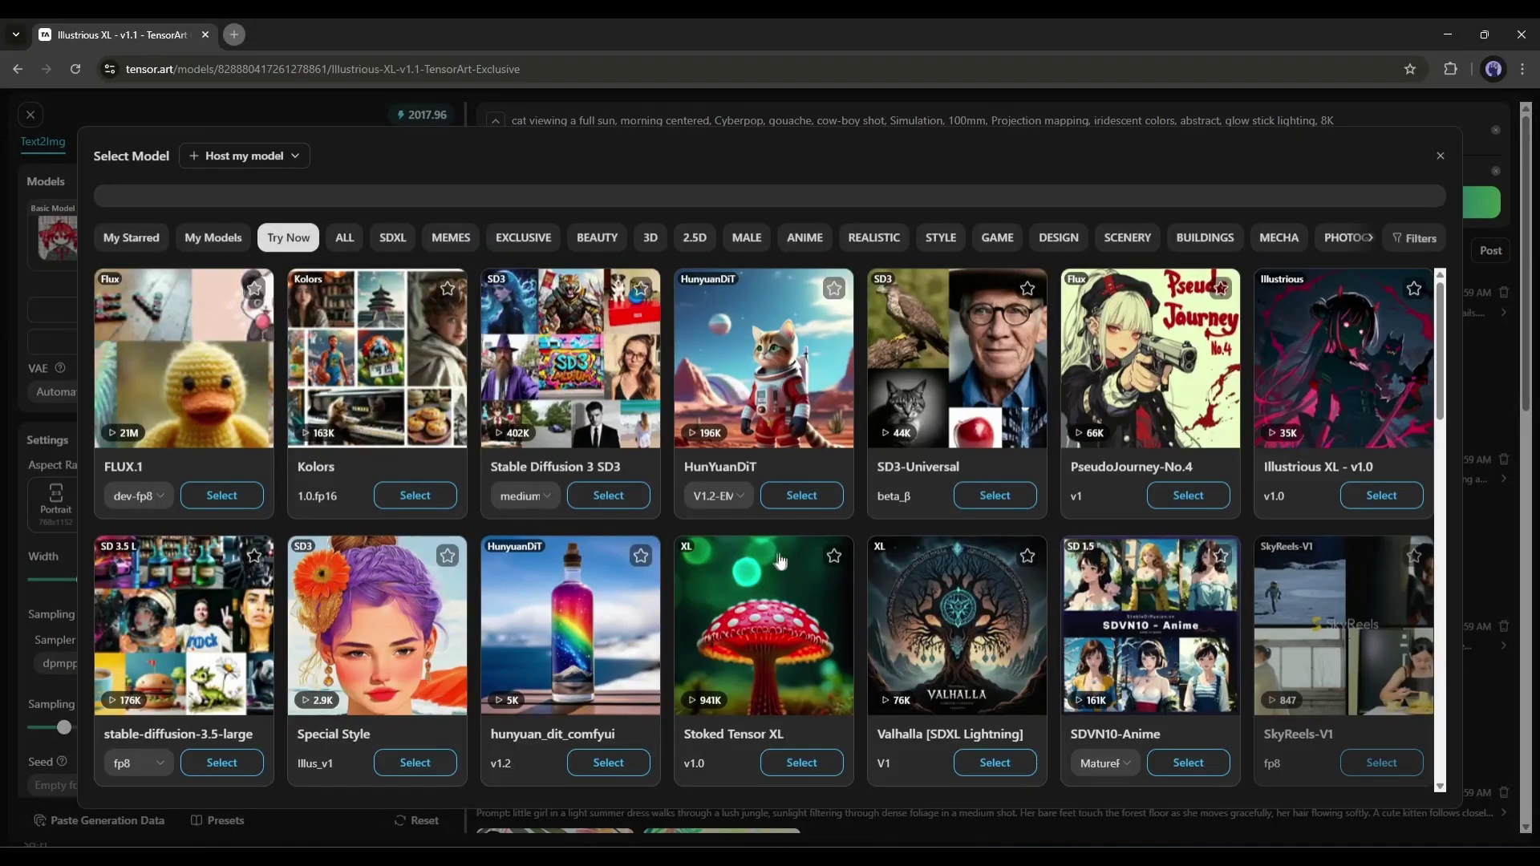
scroll(817, 573, down, 1)
scroll(817, 572, down, 3)
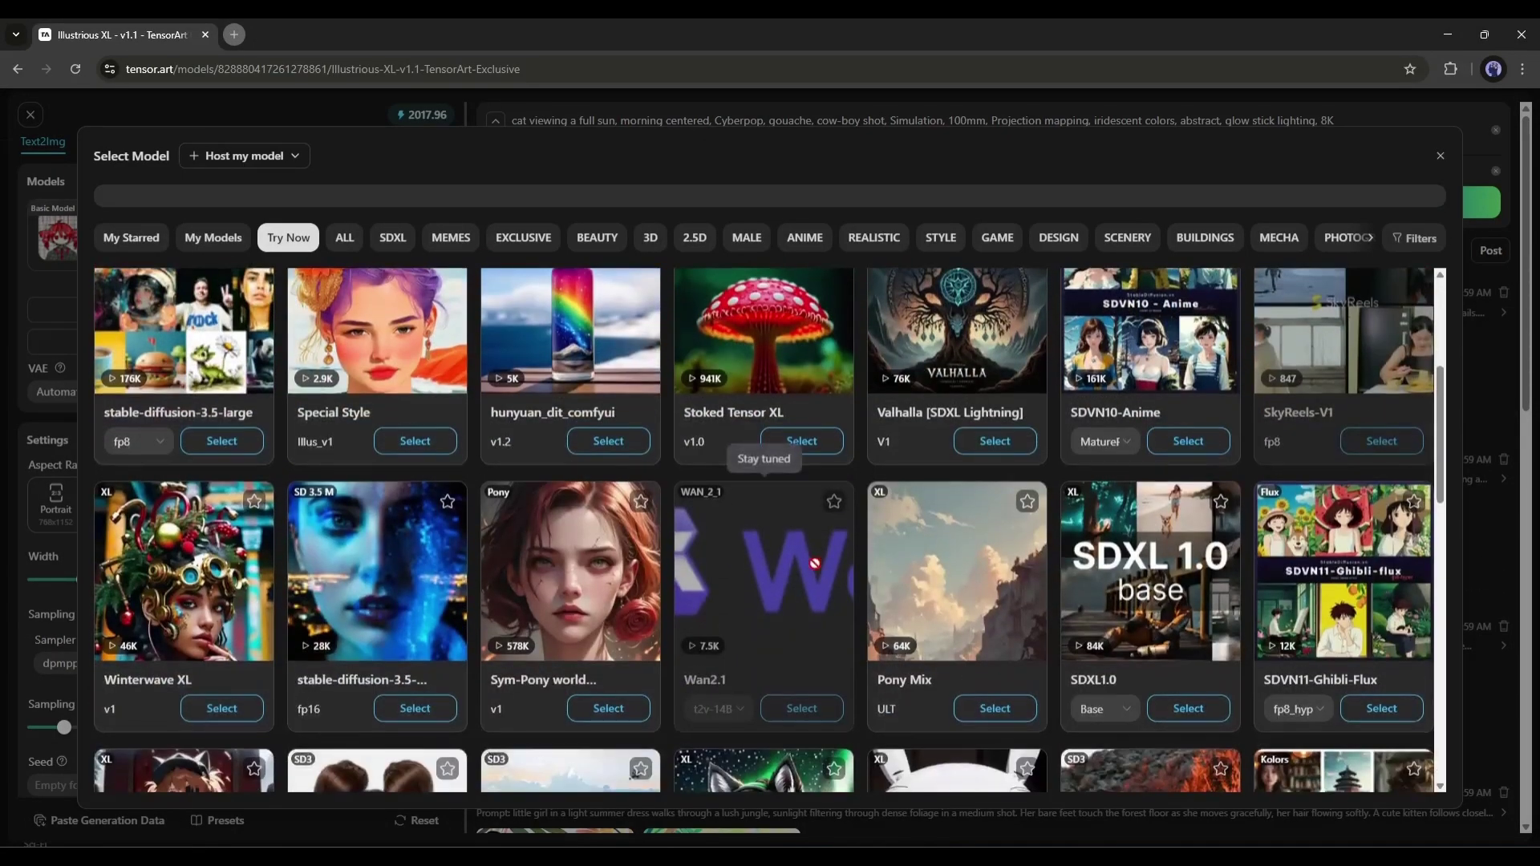
scroll(816, 572, down, 5)
scroll(817, 573, up, 1)
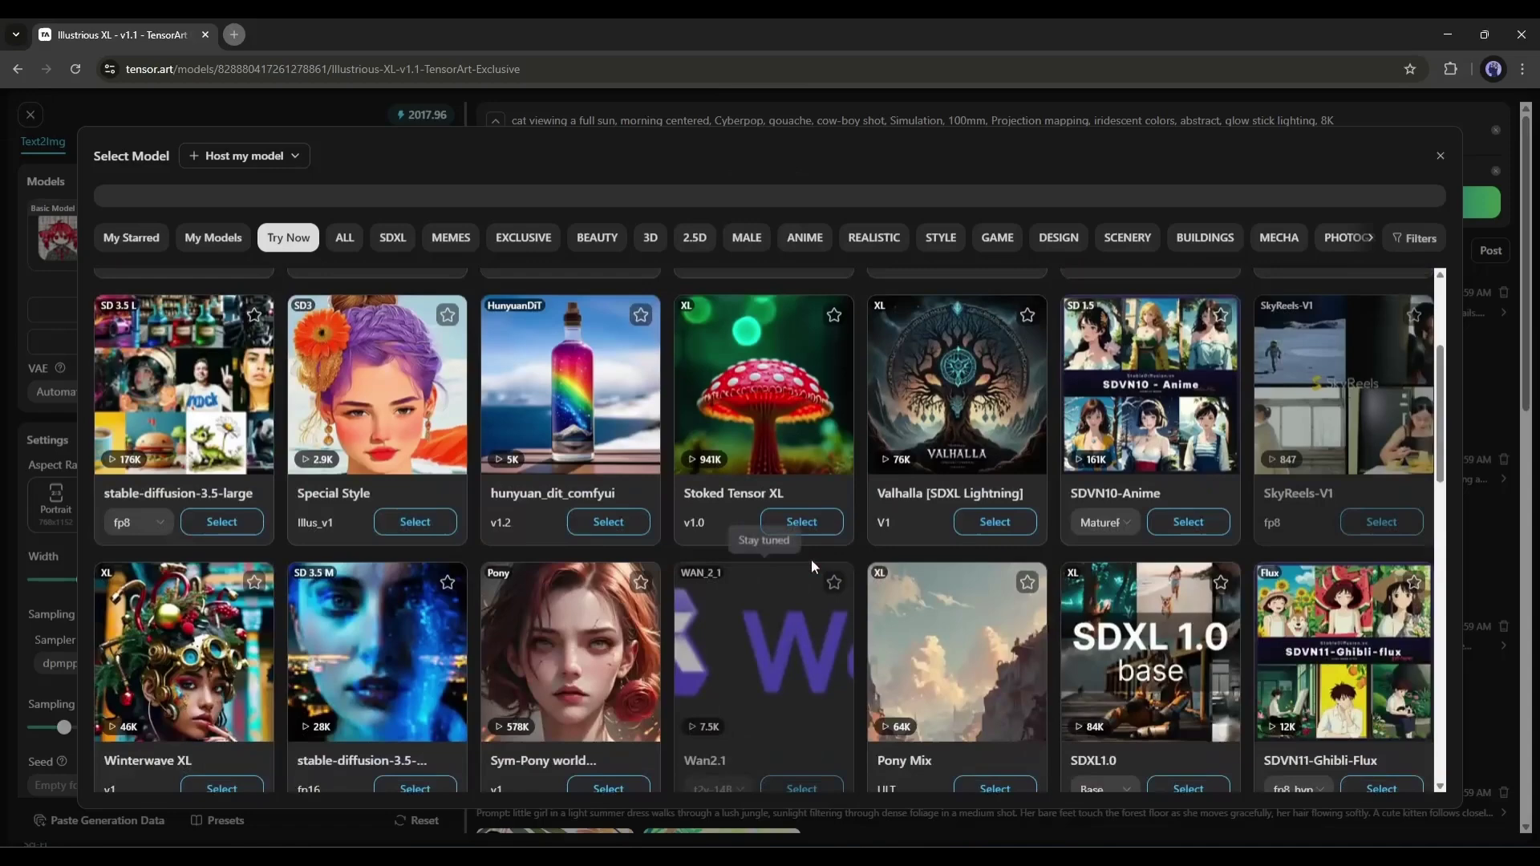
scroll(811, 560, up, 3)
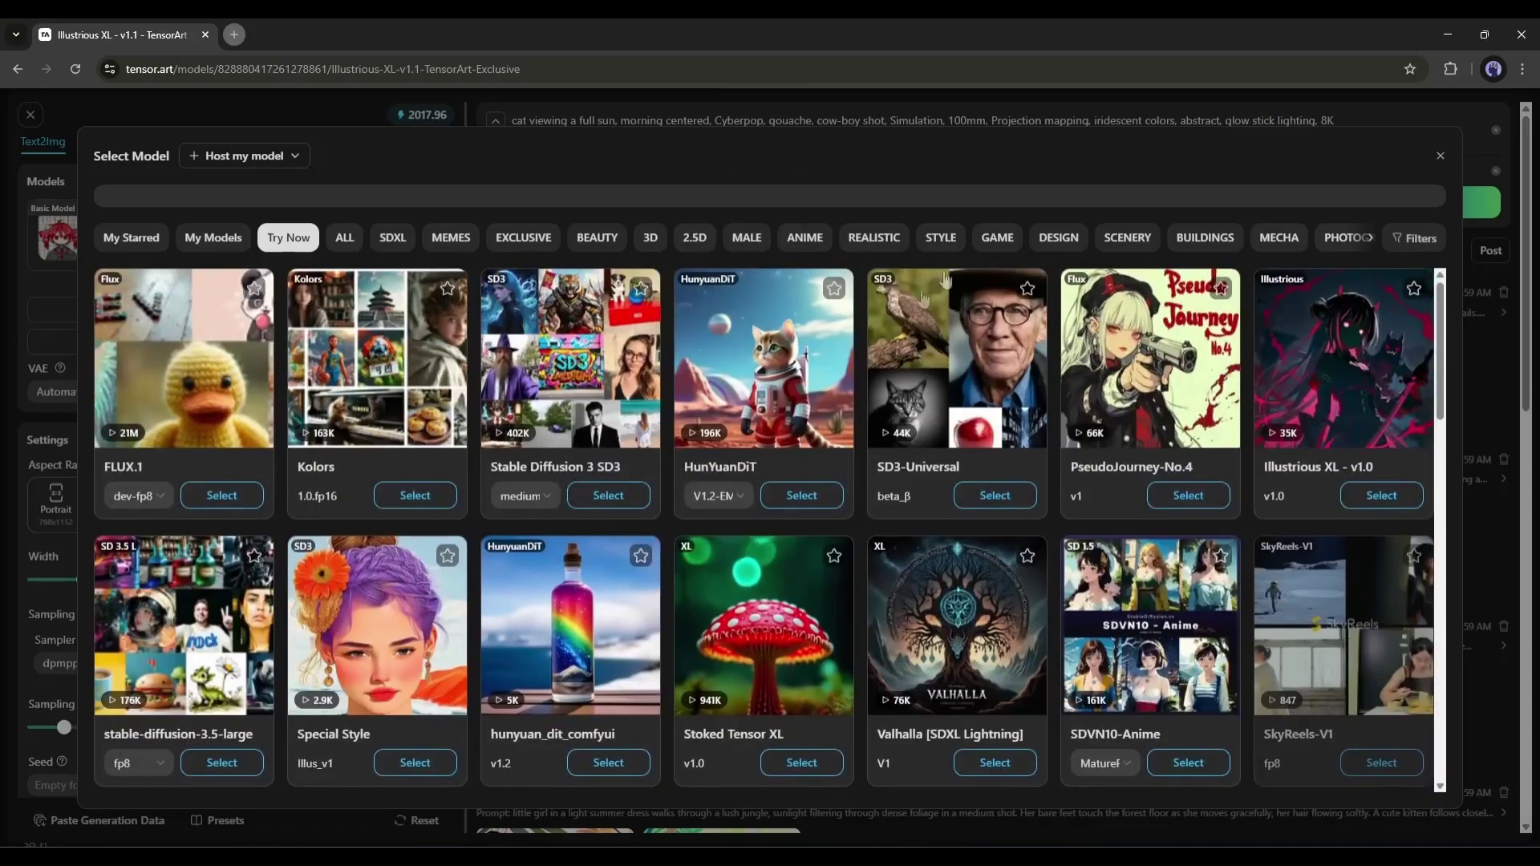
click(1440, 156)
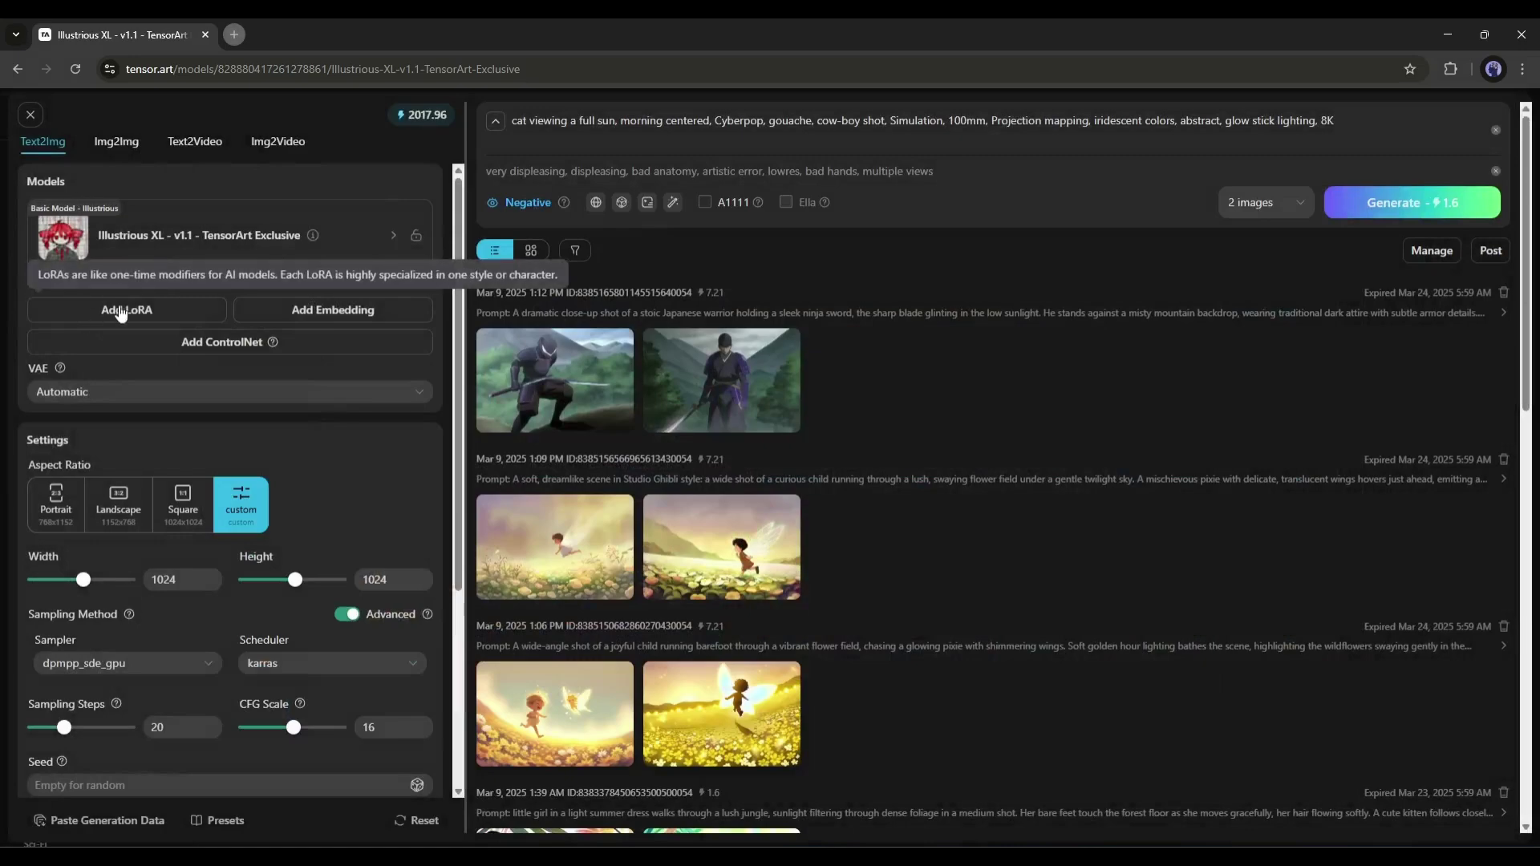
Close the LoRA list without adding one and preview the ControlNet types.
click(118, 312)
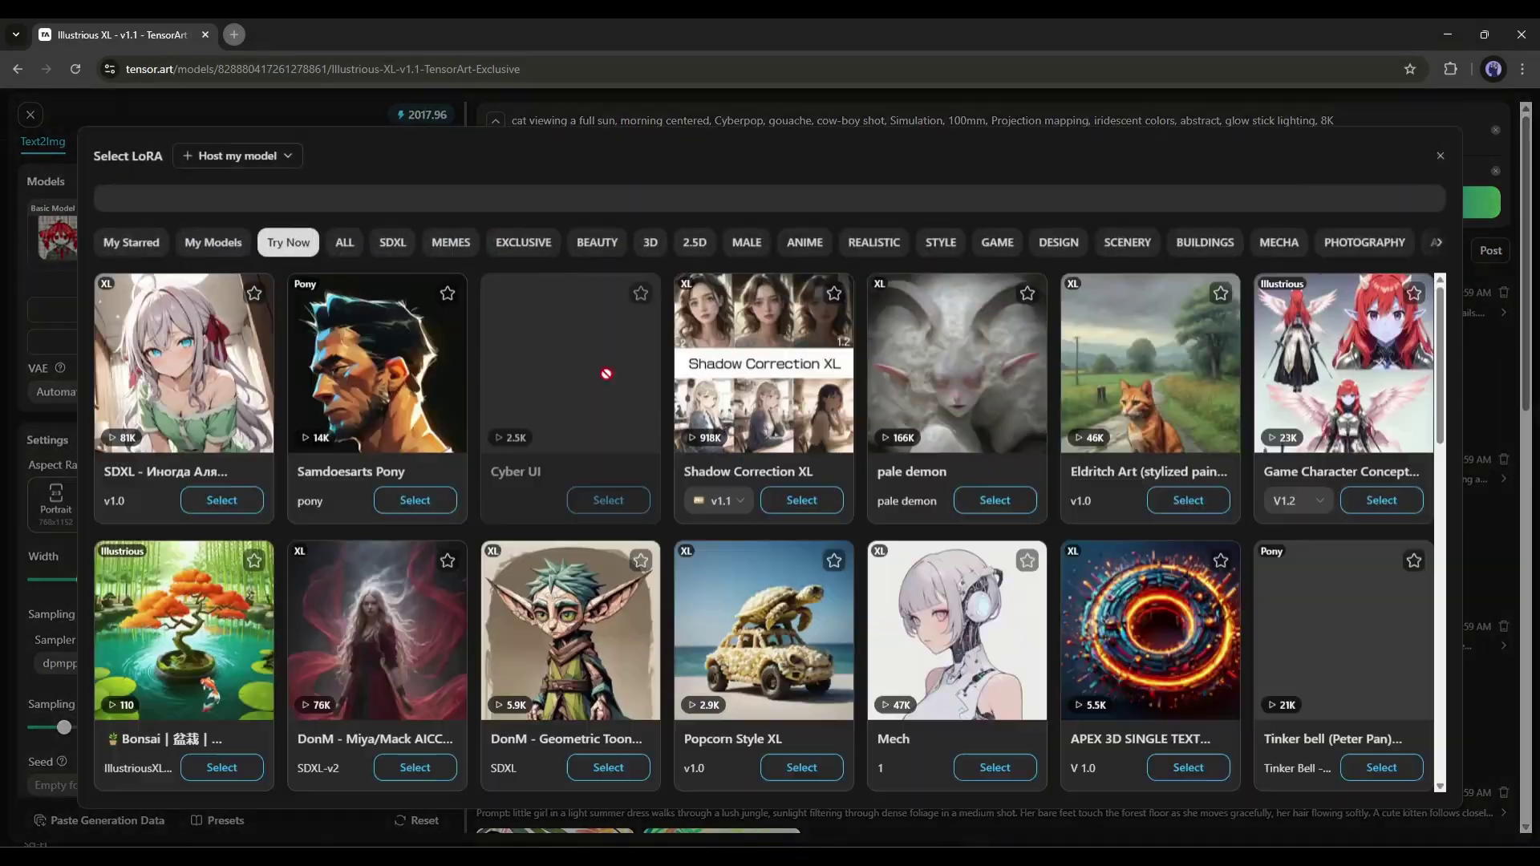
scroll(873, 479, down, 5)
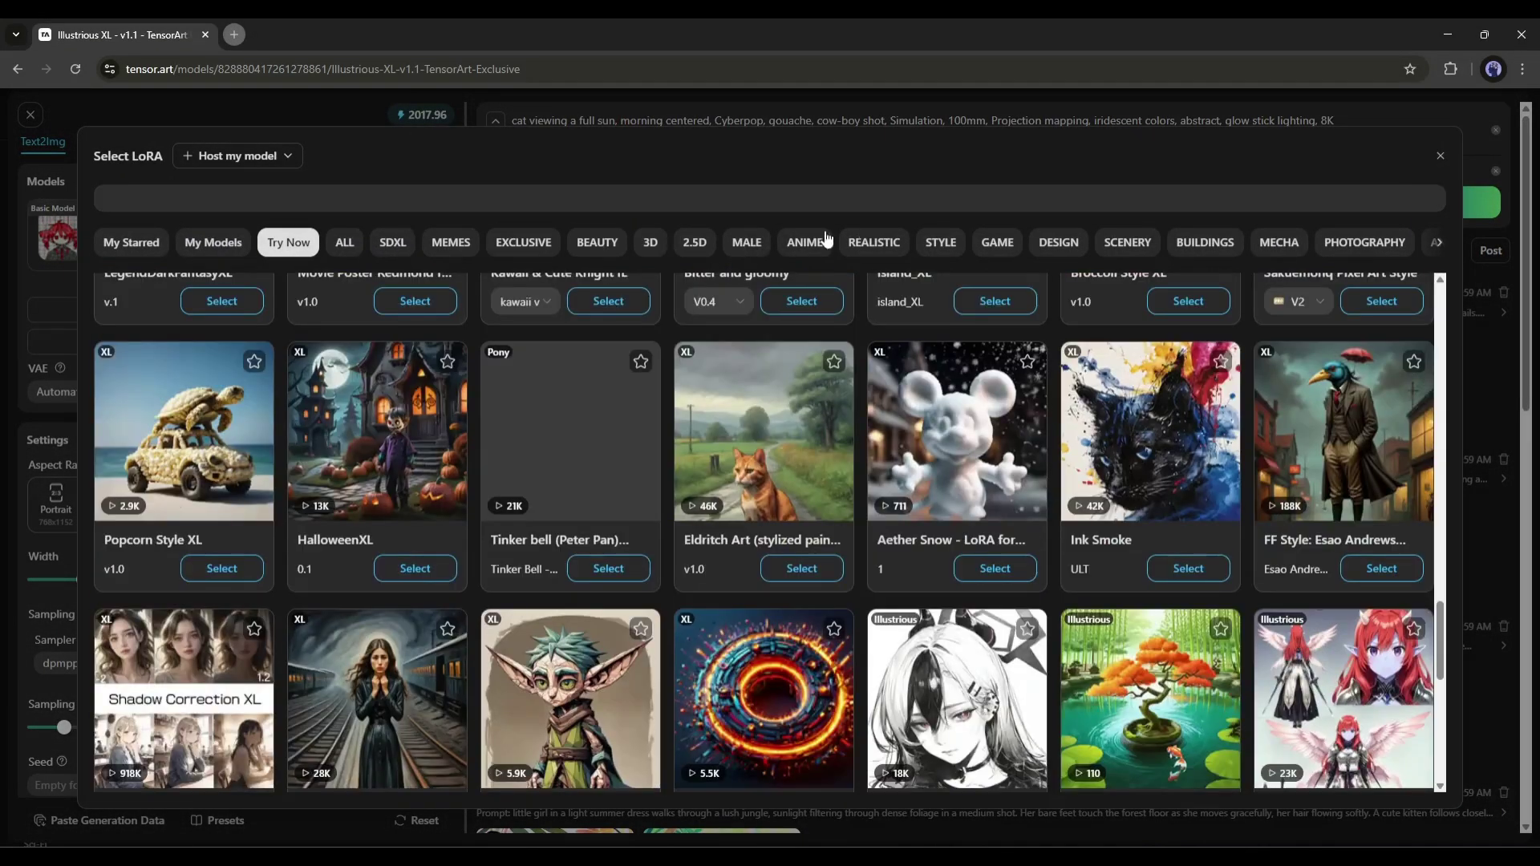
click(1440, 157)
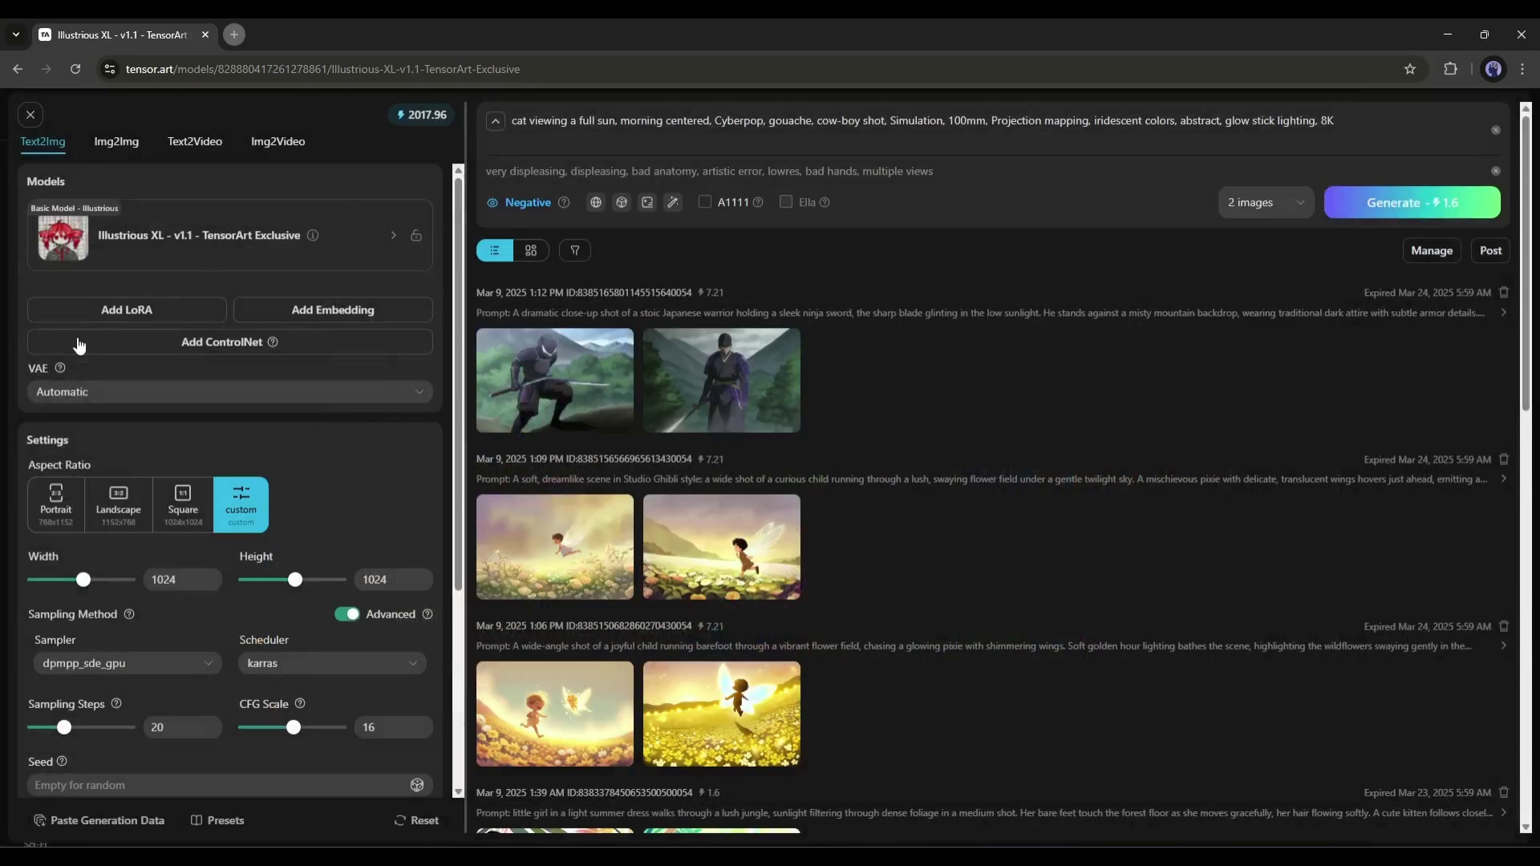
click(224, 345)
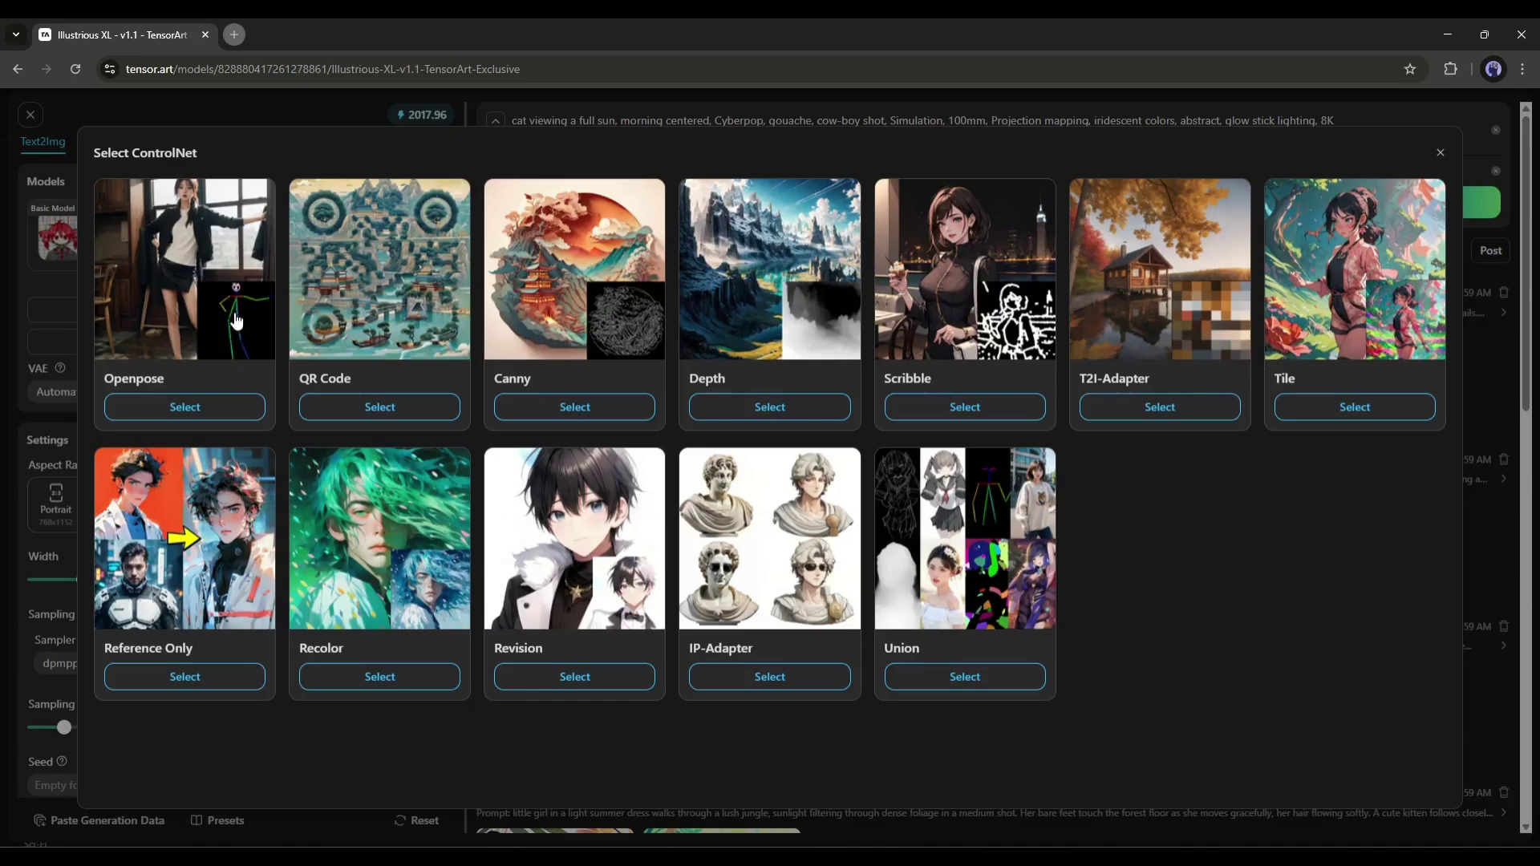
Close ControlNet without choosing one and keep the VAE on Automatic.
click(1441, 154)
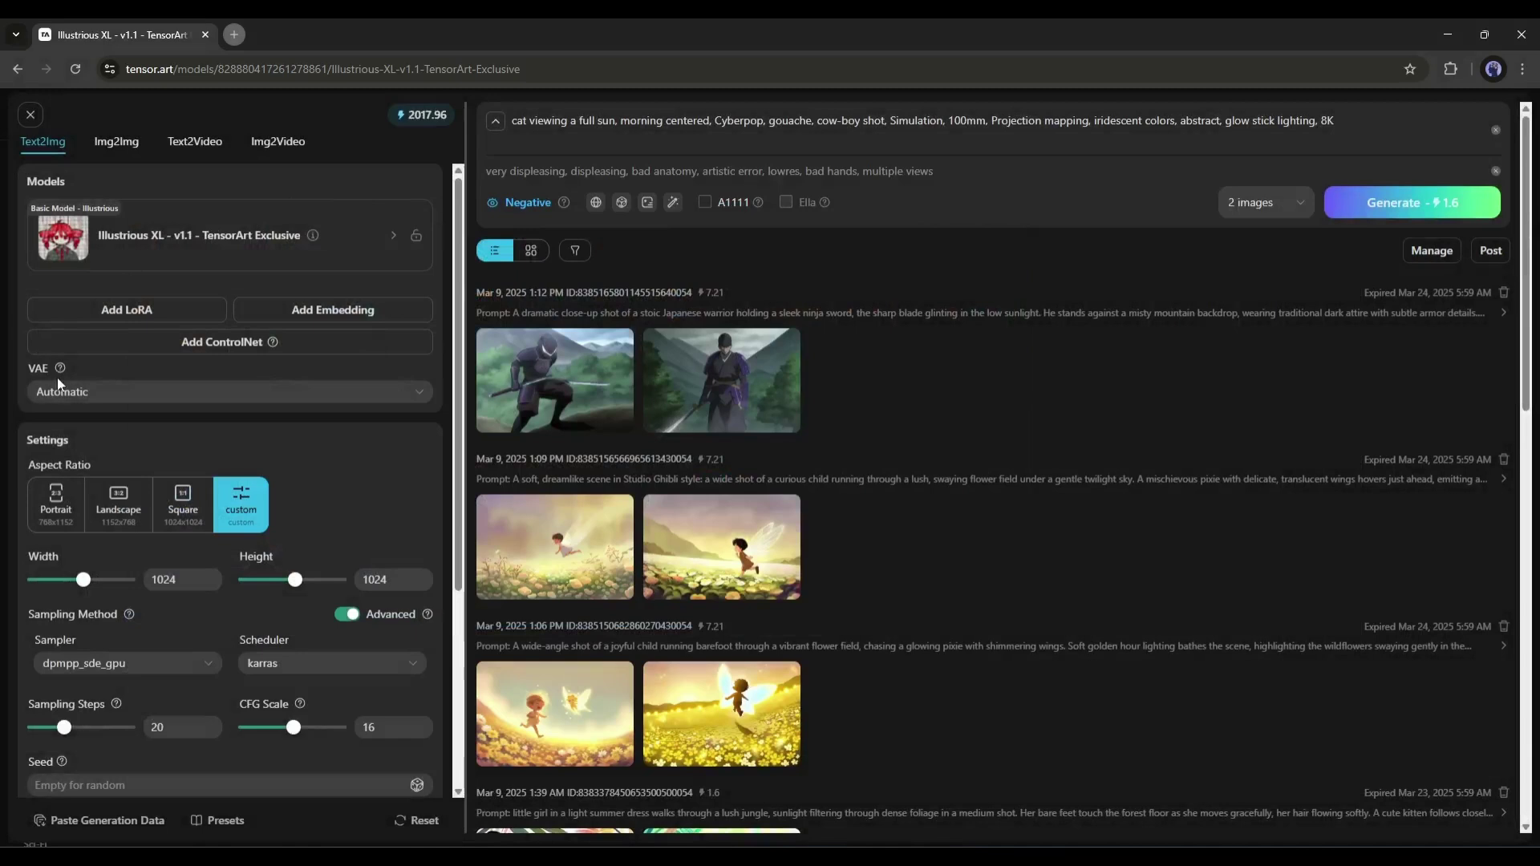
click(116, 395)
scroll(122, 481, down, 5)
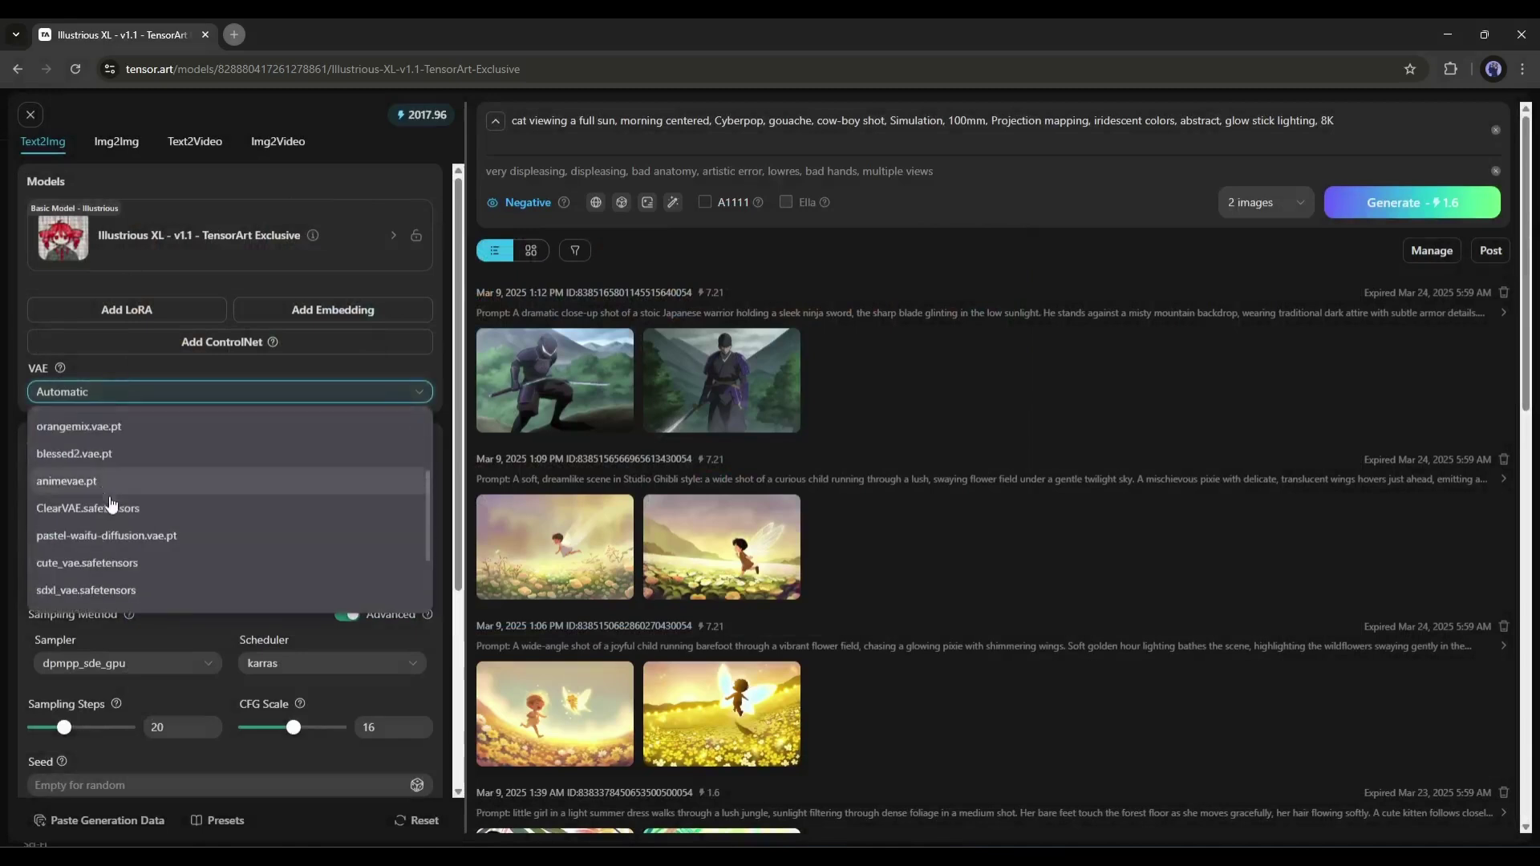
scroll(118, 575, up, 5)
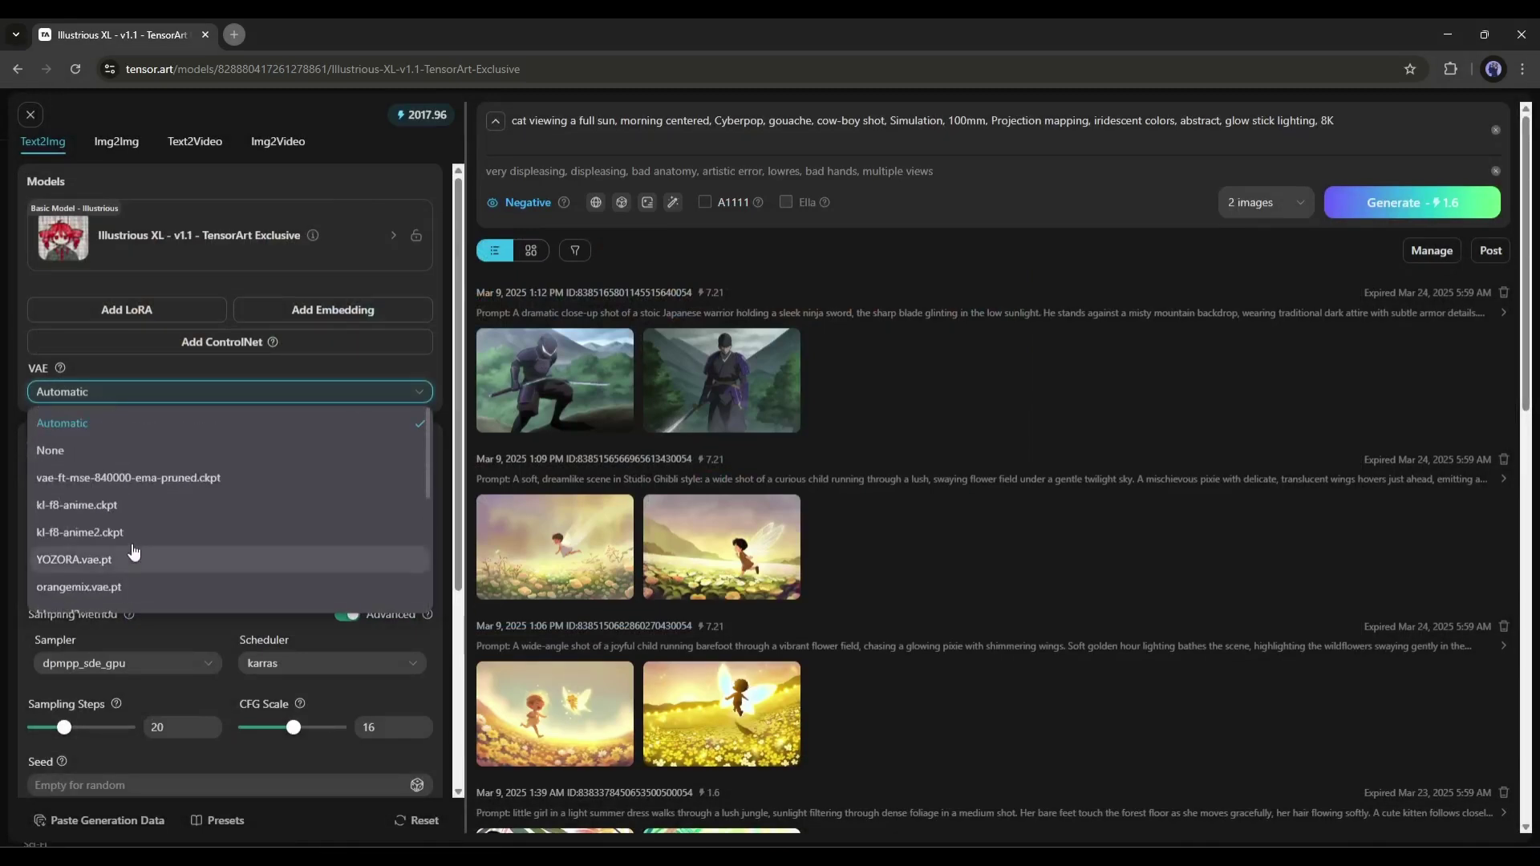
click(120, 435)
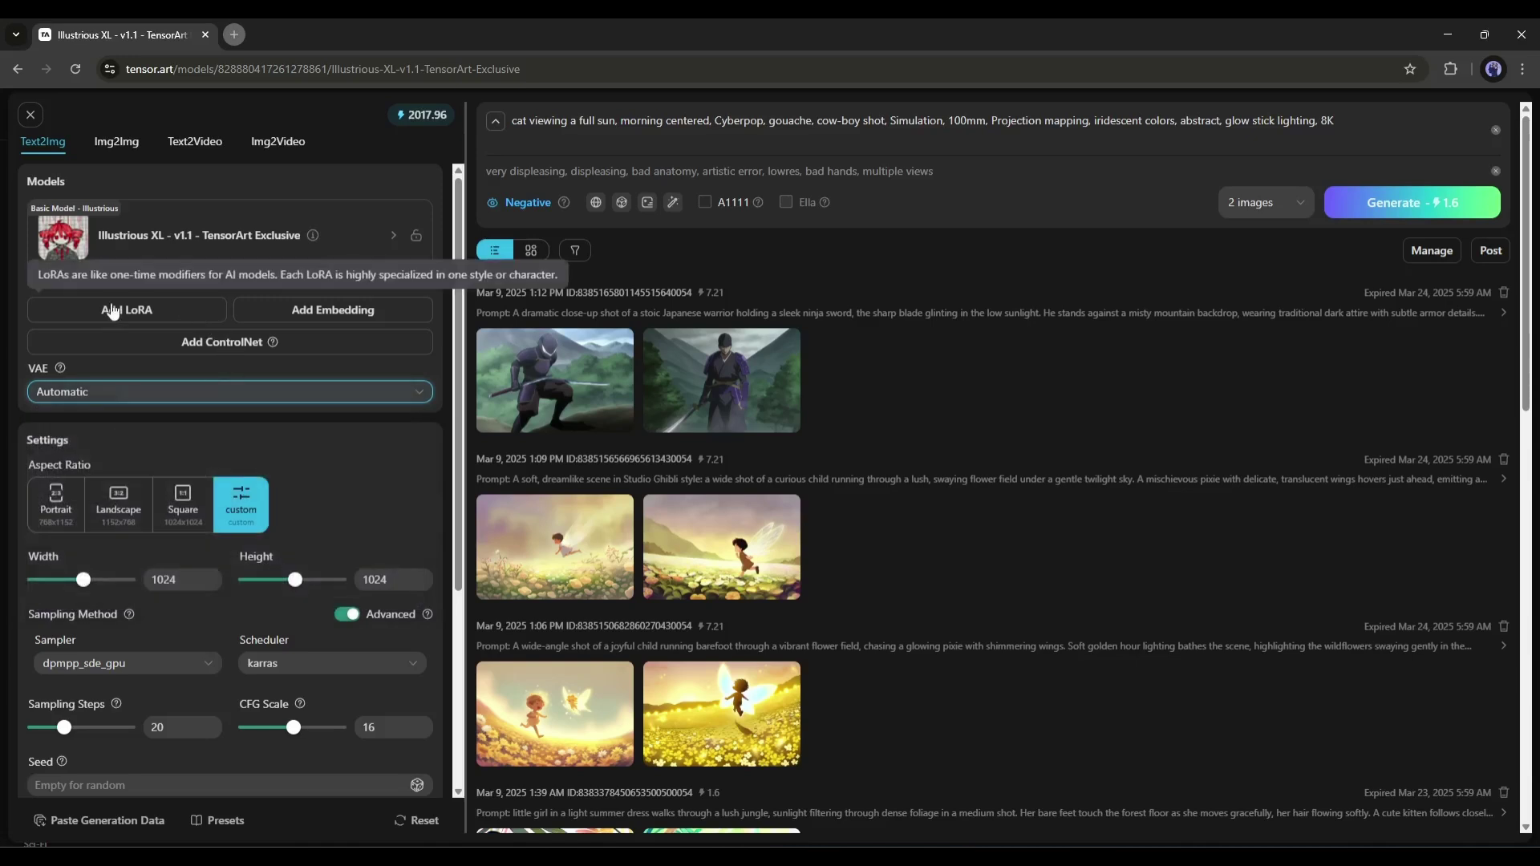
scroll(80, 317, down, 2)
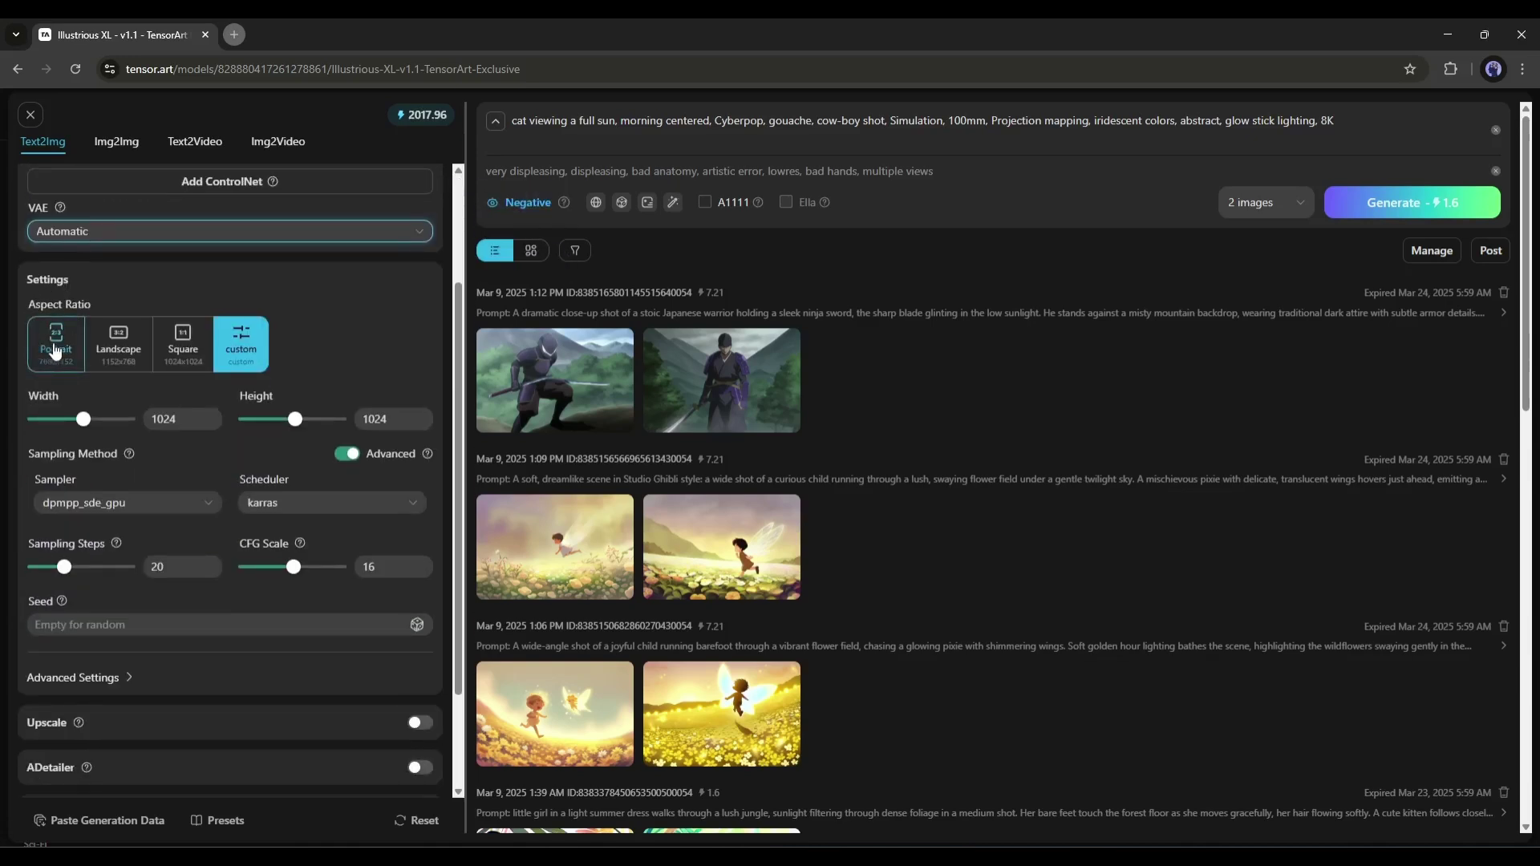
Switch to Landscape 1152x768 and raise Sampling Steps from 20 to 22.
click(115, 343)
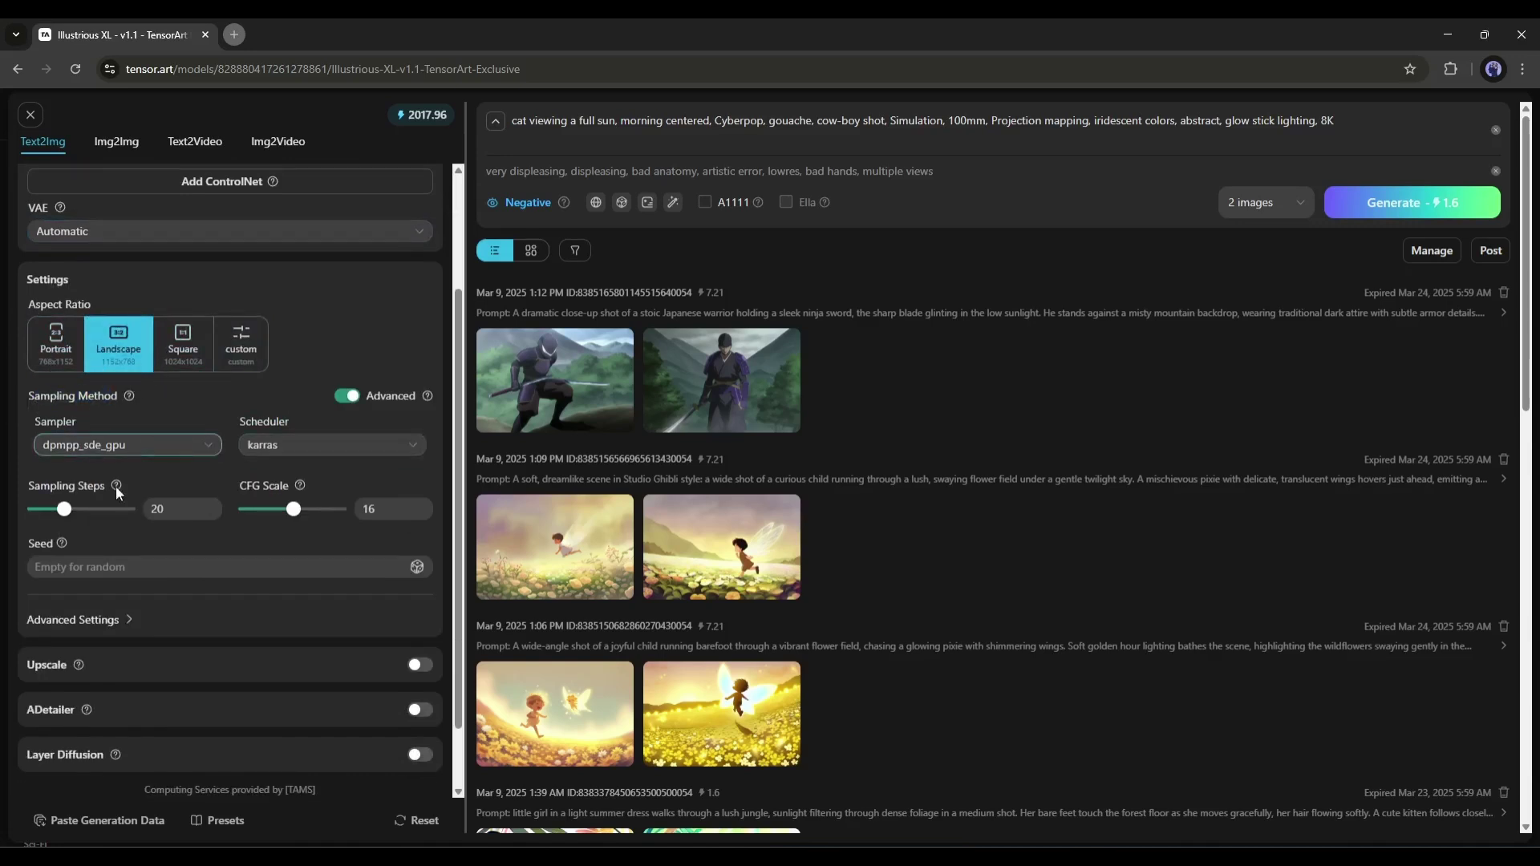
drag(64, 509, 67, 508)
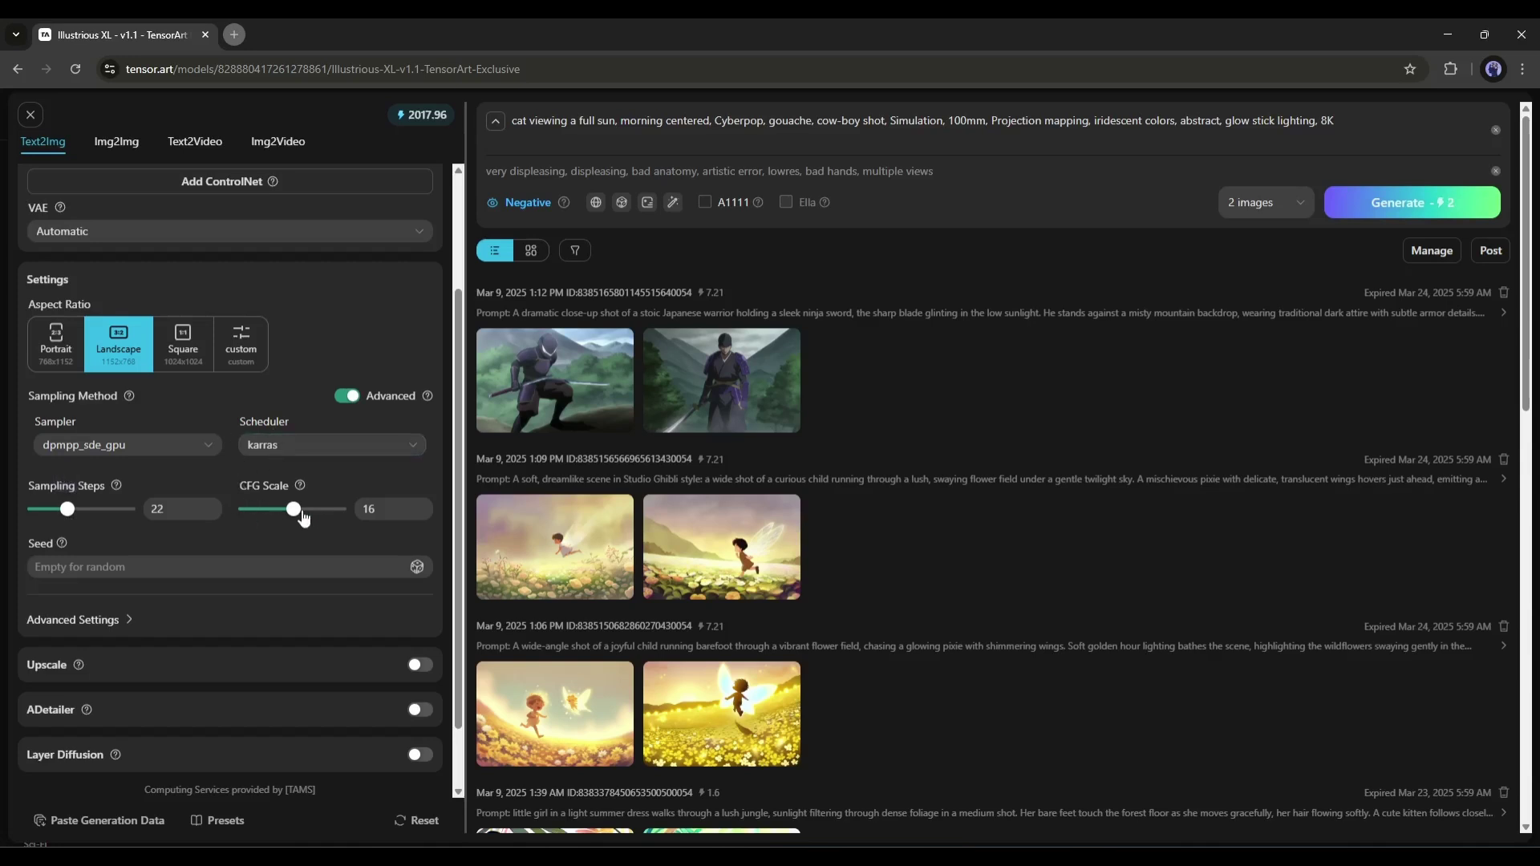
mouse_move(295, 514)
scroll(271, 462, down, 1)
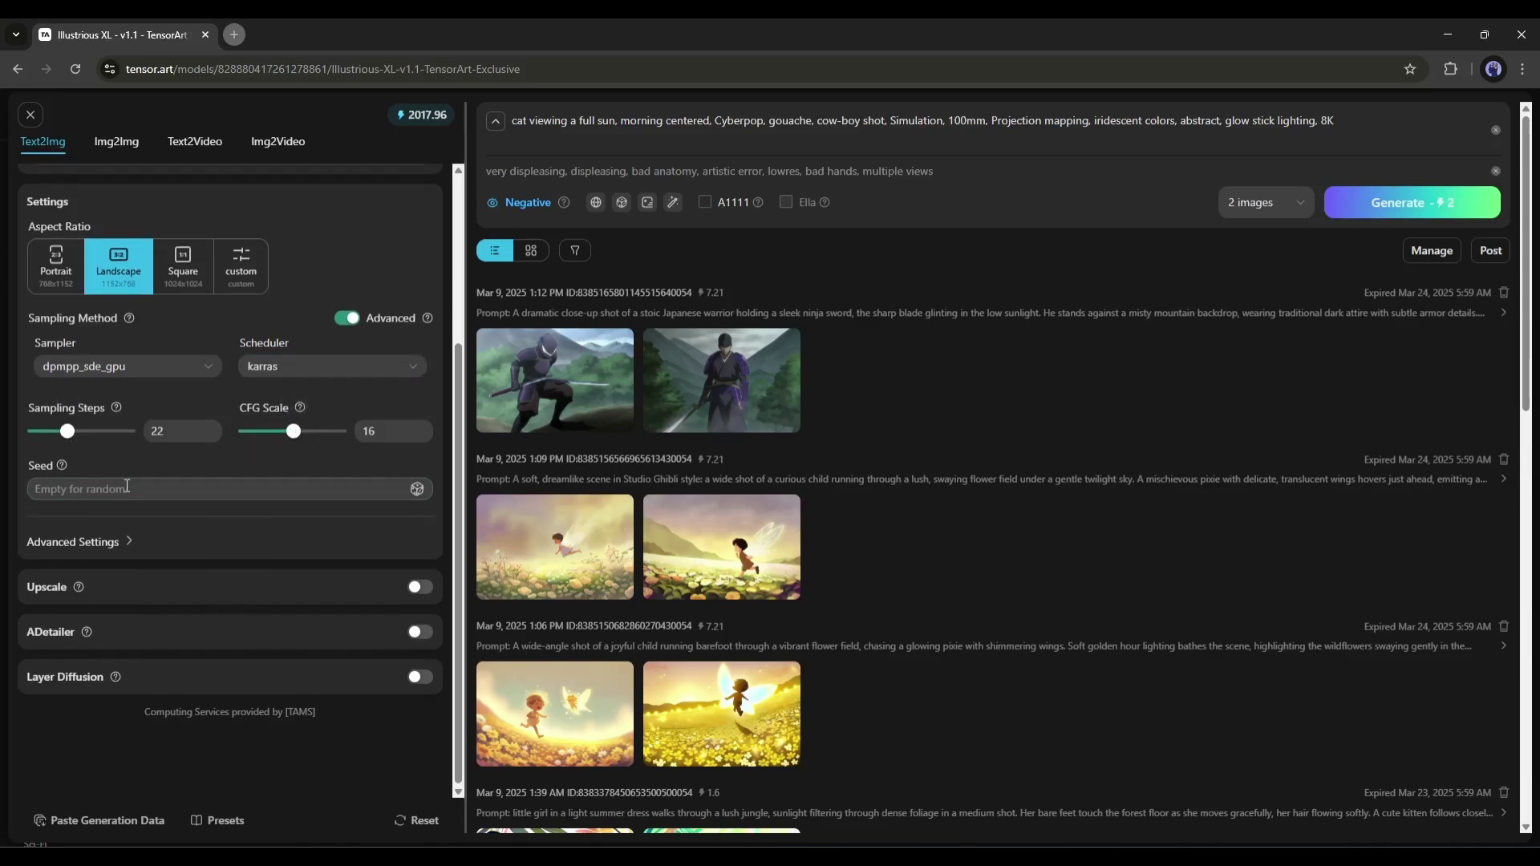
click(406, 488)
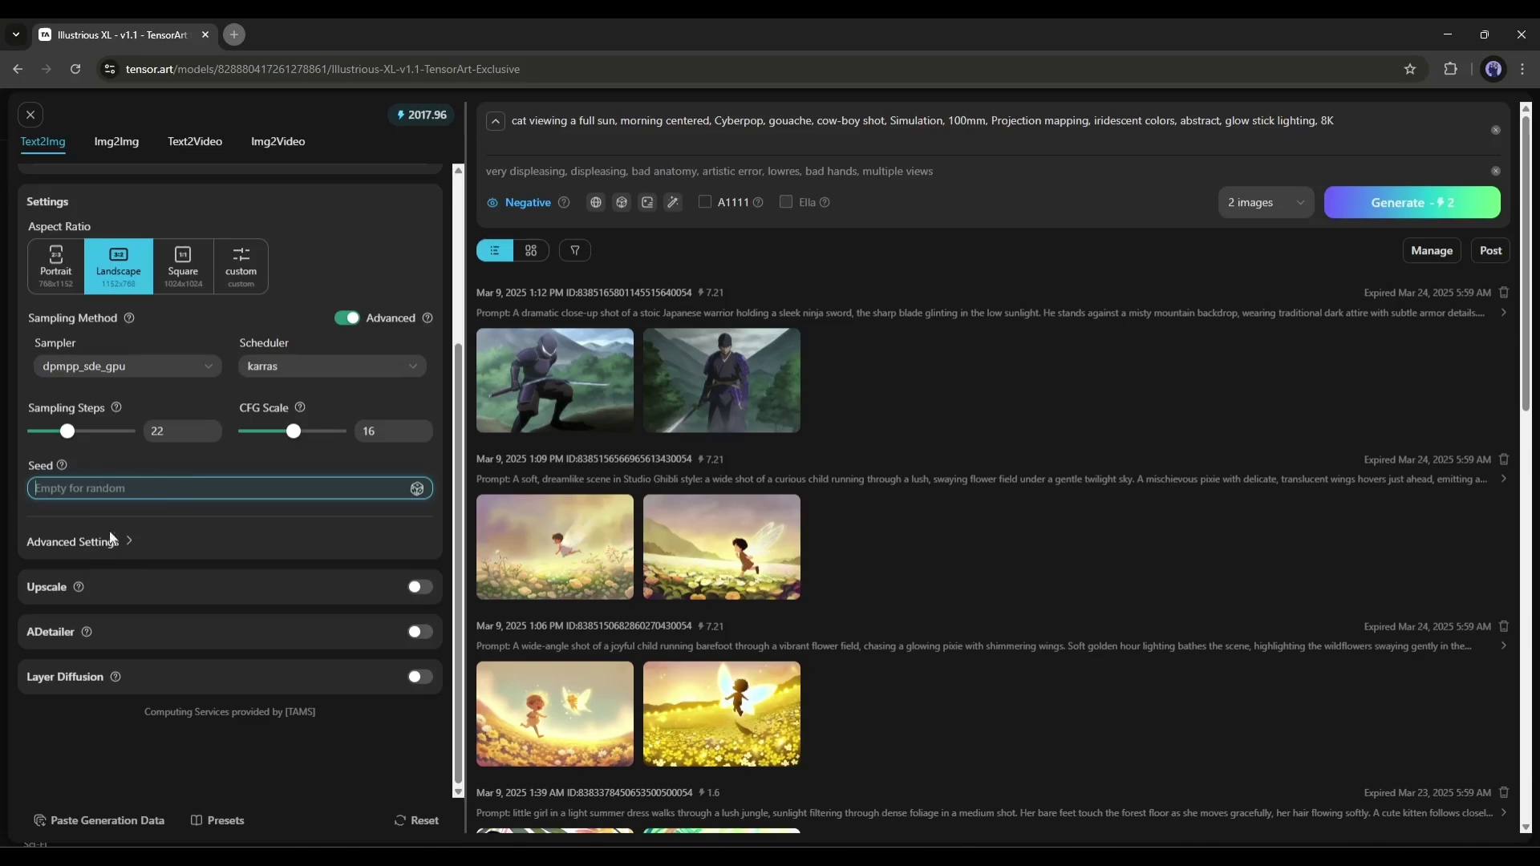
mouse_move(84, 592)
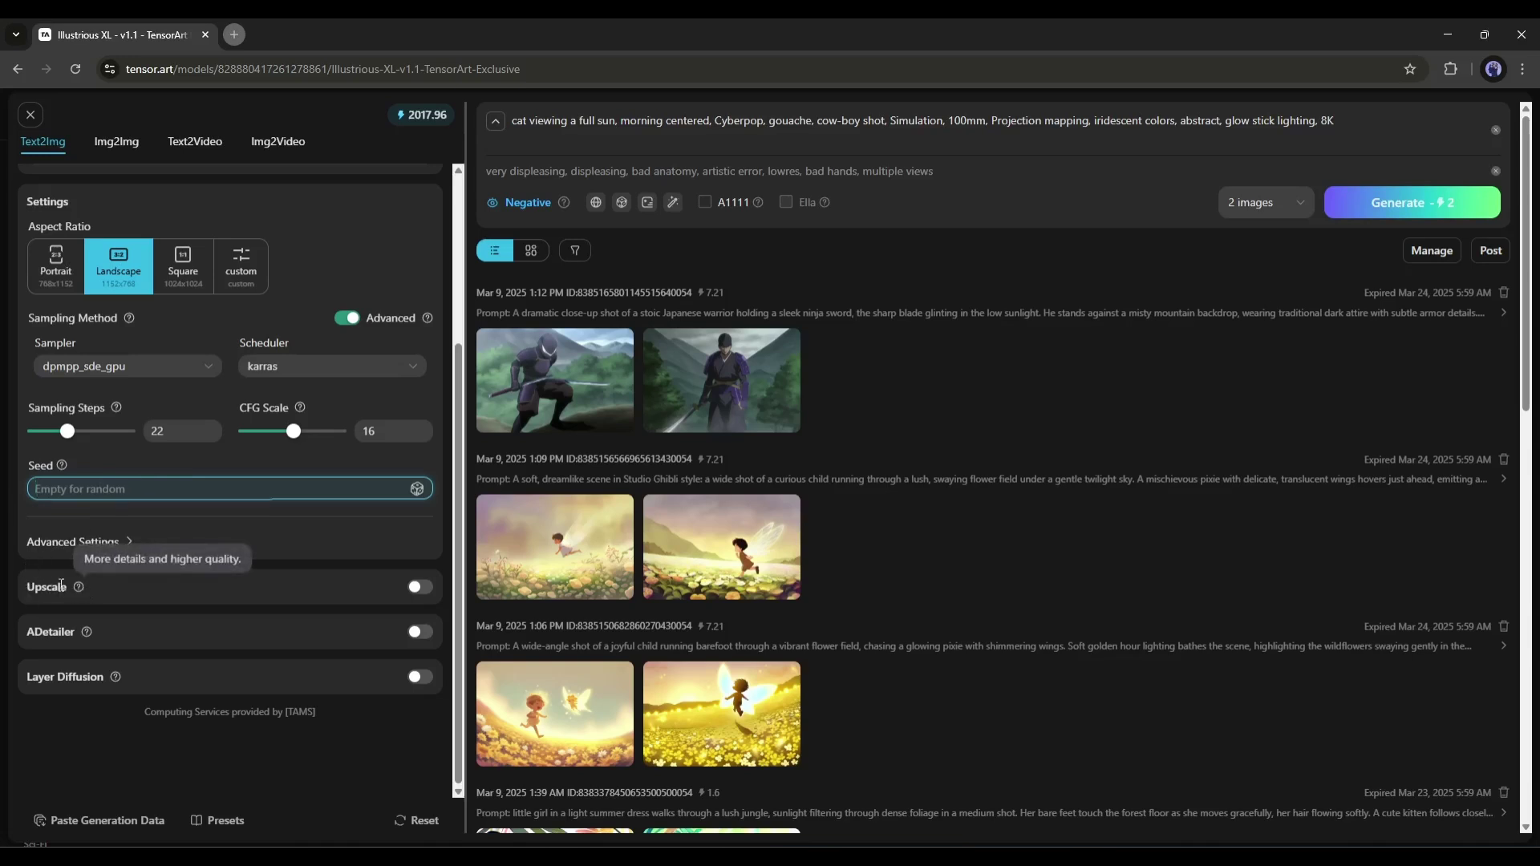
Turn on Upscale at 2x to 2304x1536 with R-ESRGAN 4x+.
click(417, 592)
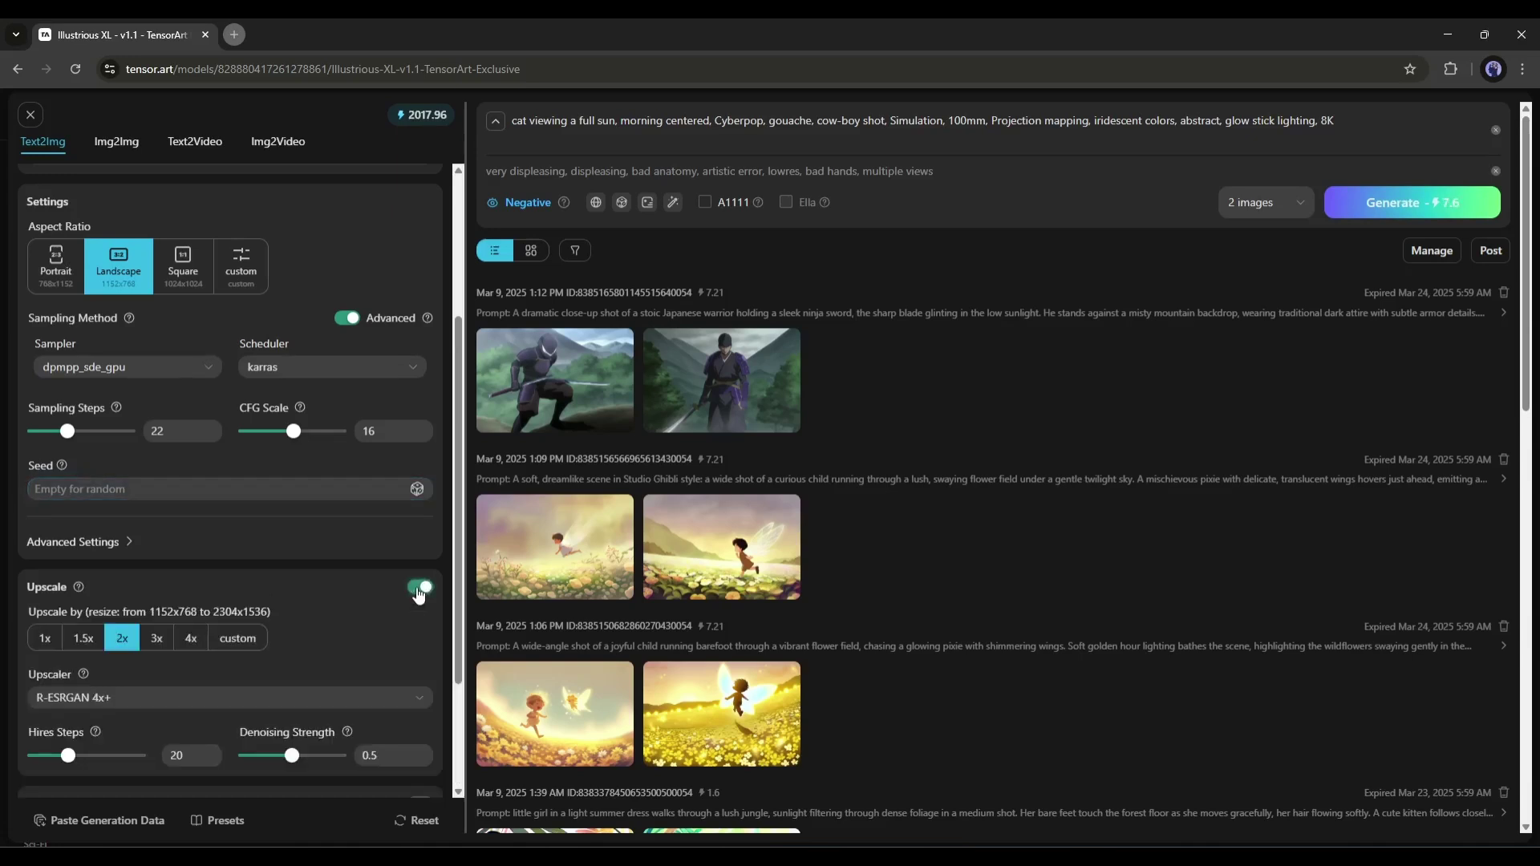
scroll(170, 572, down, 1)
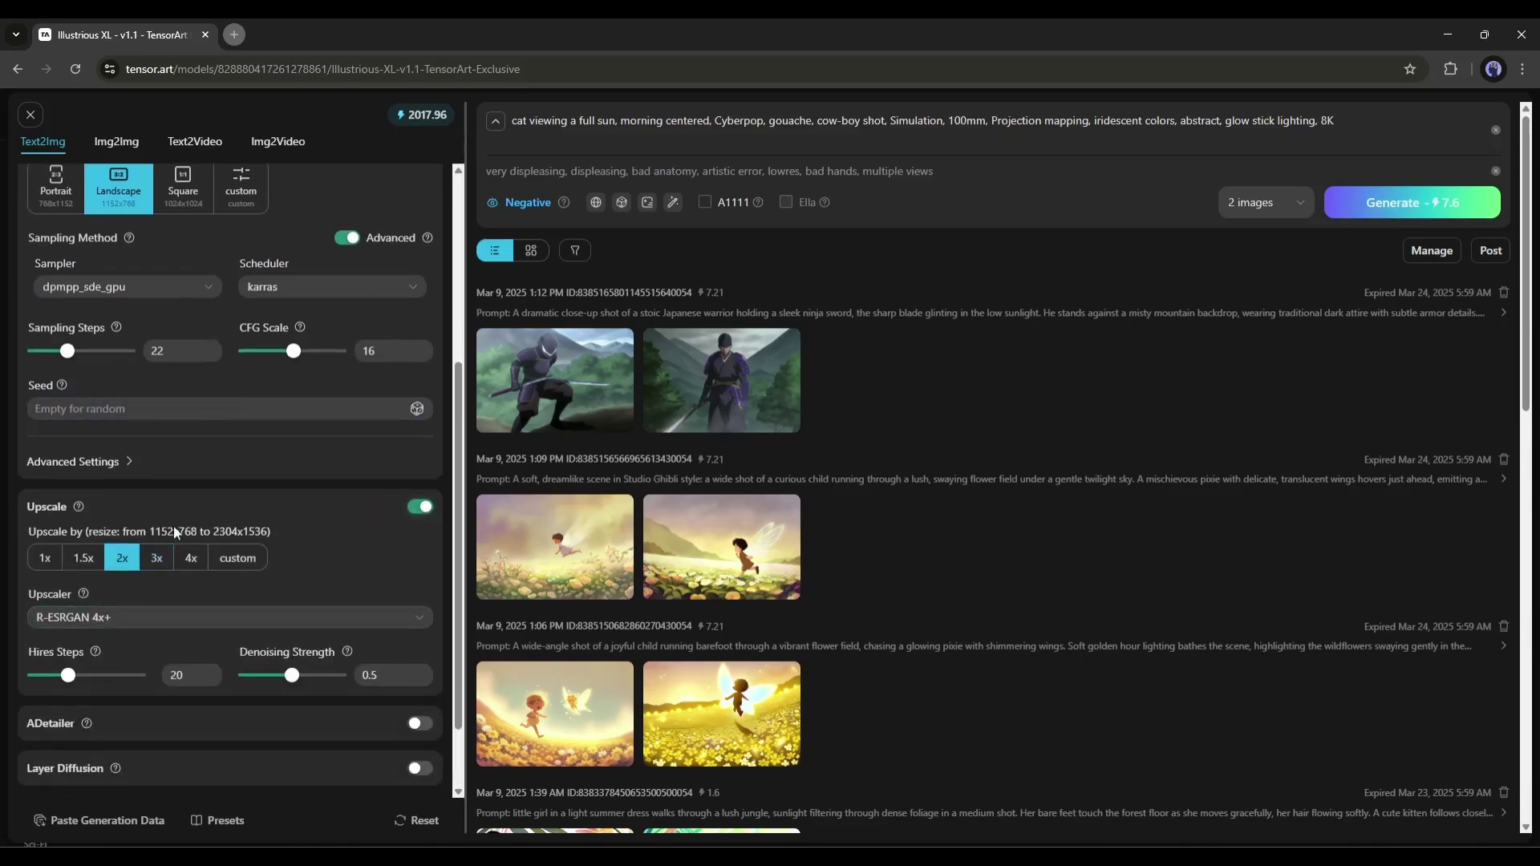
scroll(173, 527, down, 1)
drag(34, 632, 85, 634)
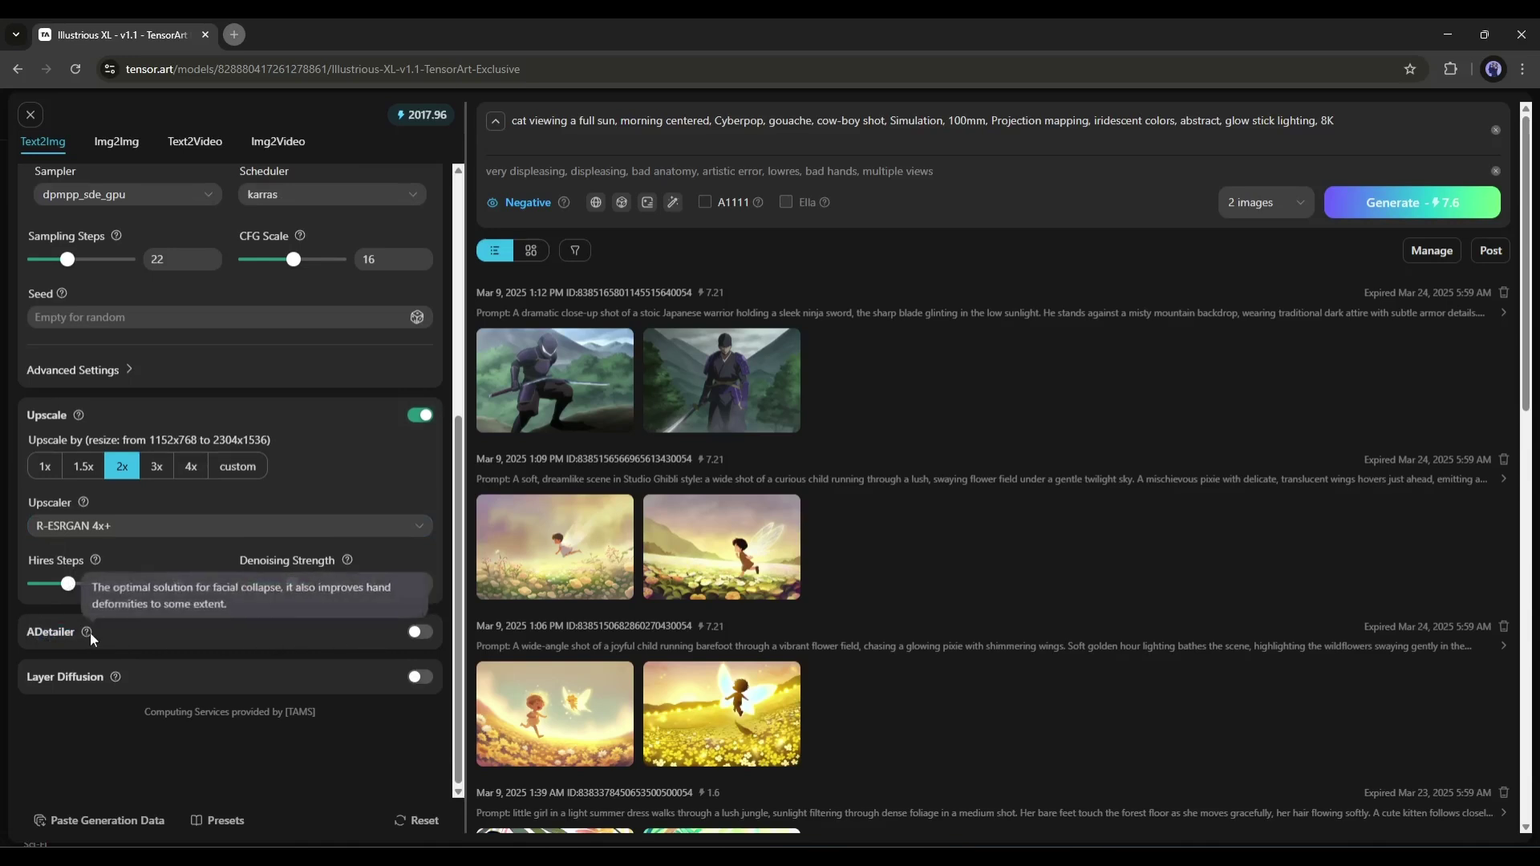
Enable ADetailer and review its detection models, keeping face_yolov8s.pt.
click(415, 634)
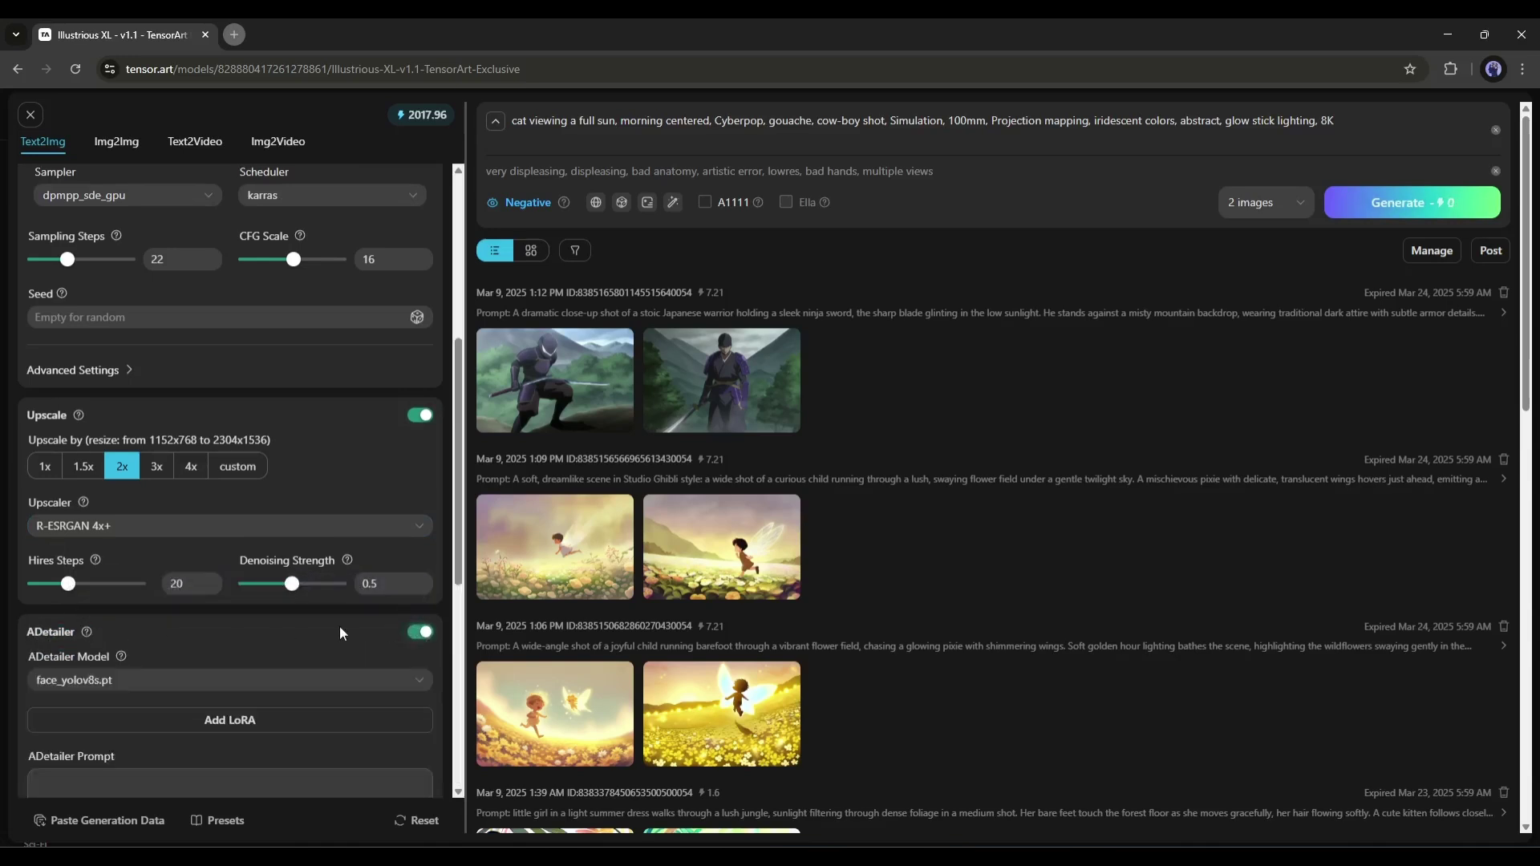
scroll(339, 627, down, 2)
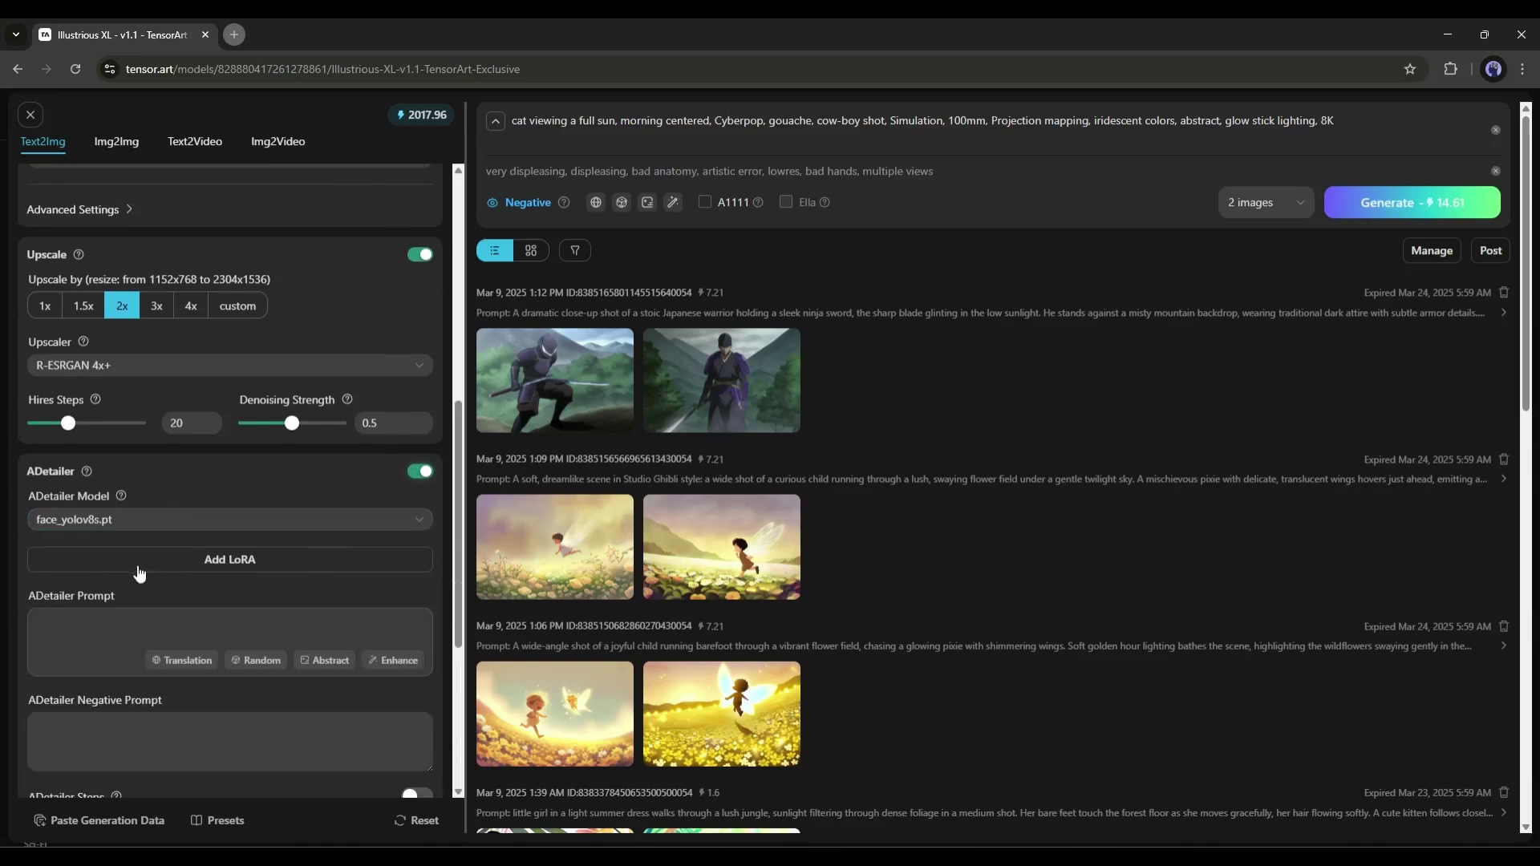
click(125, 522)
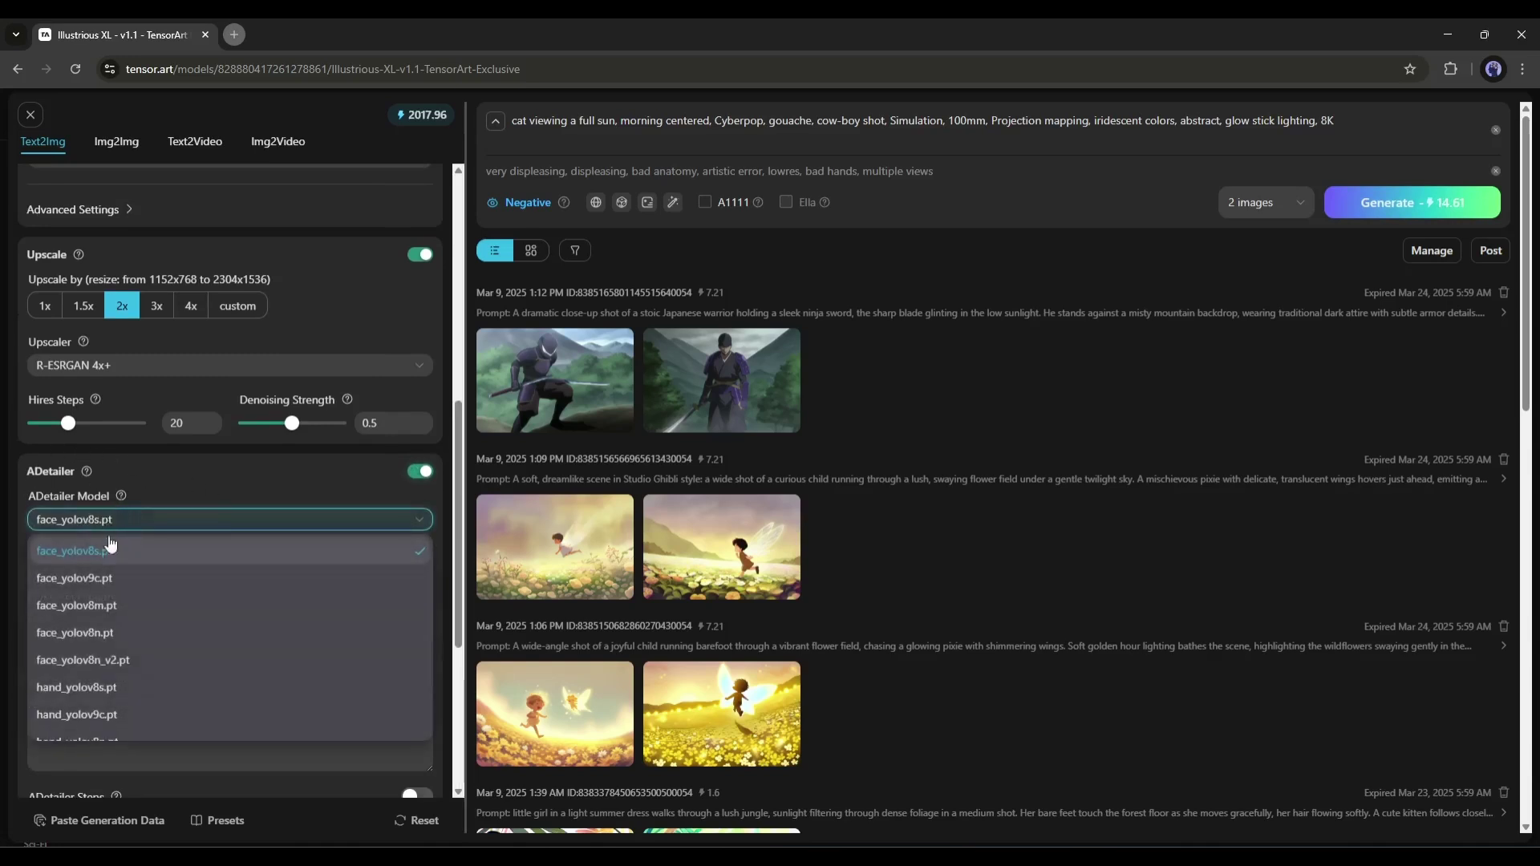
scroll(137, 574, down, 2)
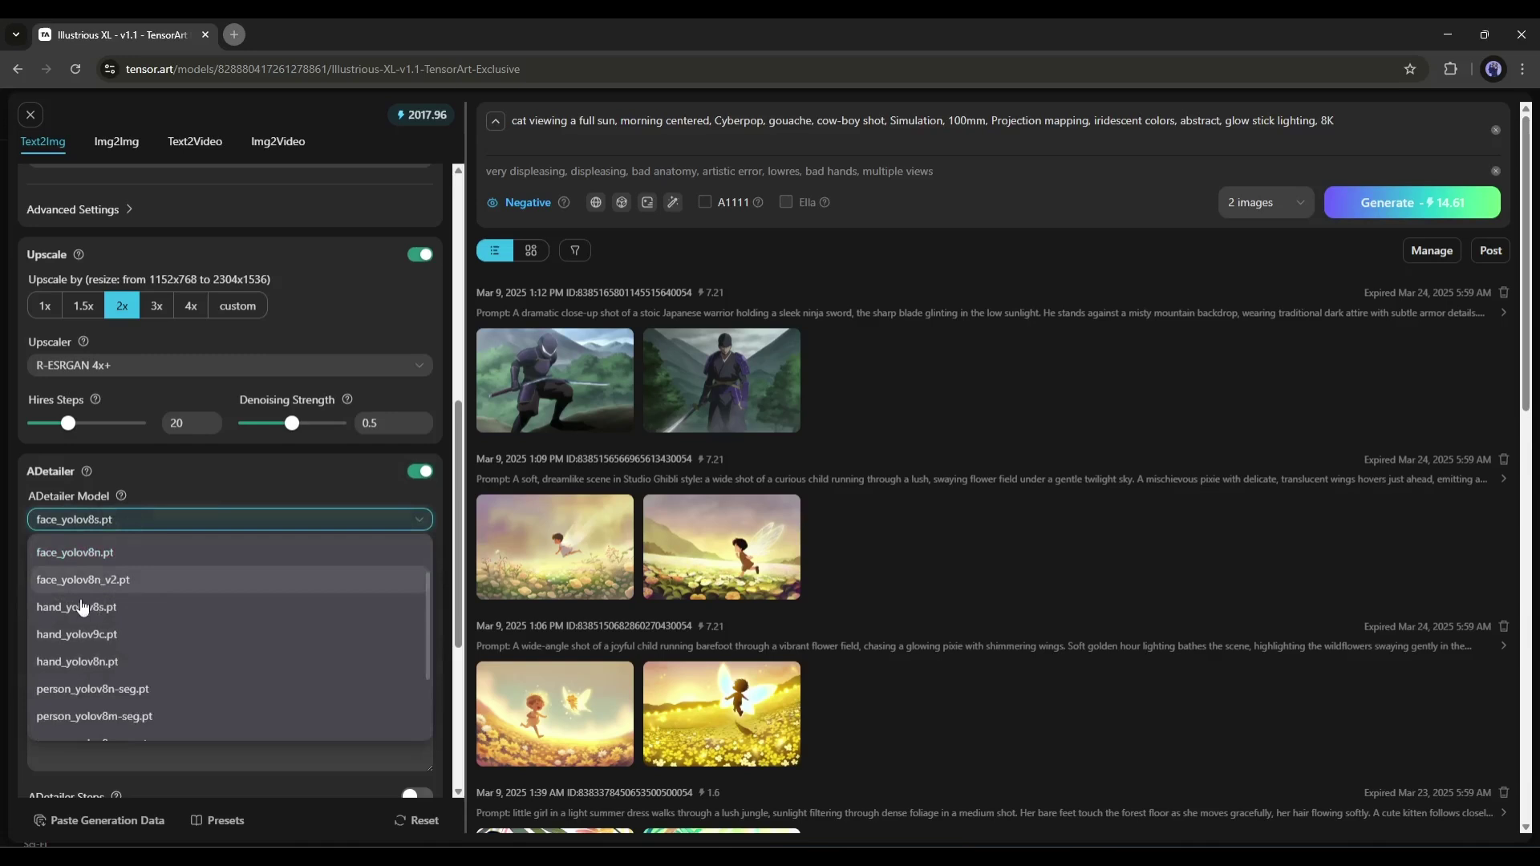
scroll(121, 618, down, 3)
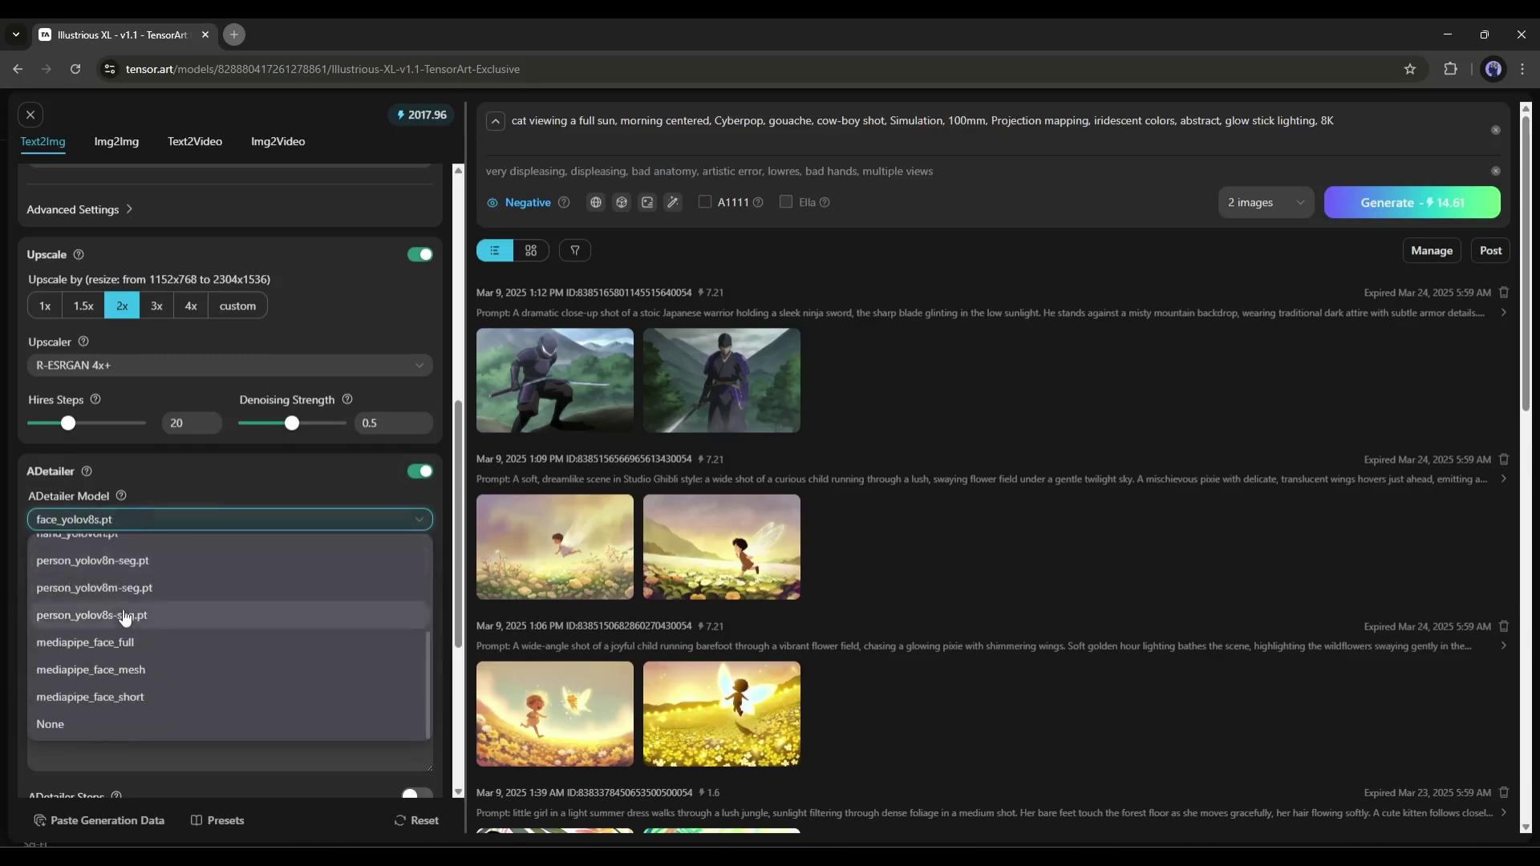
scroll(111, 693, up, 5)
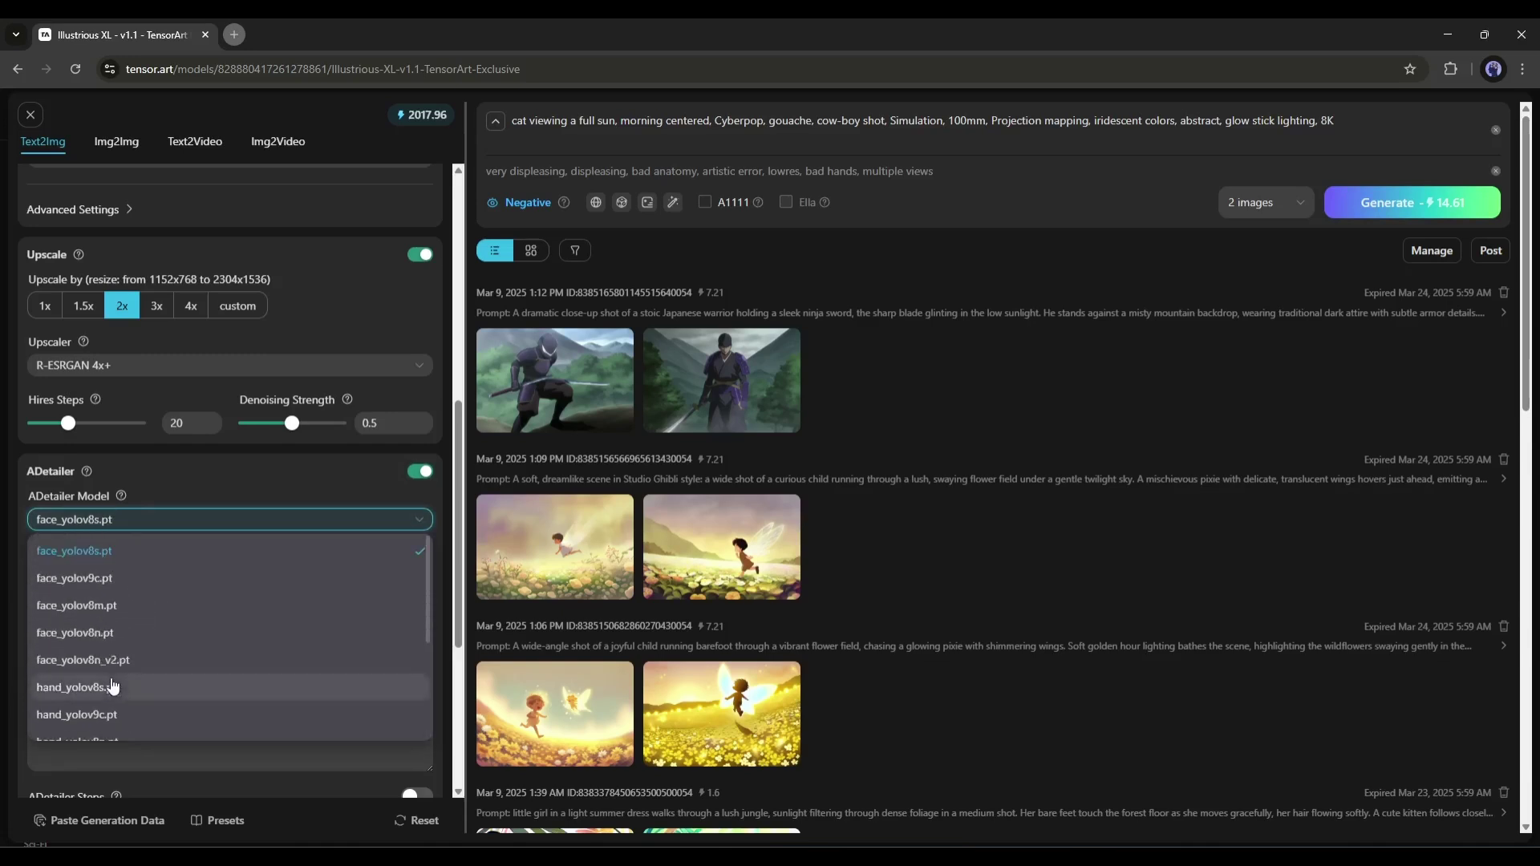
click(122, 555)
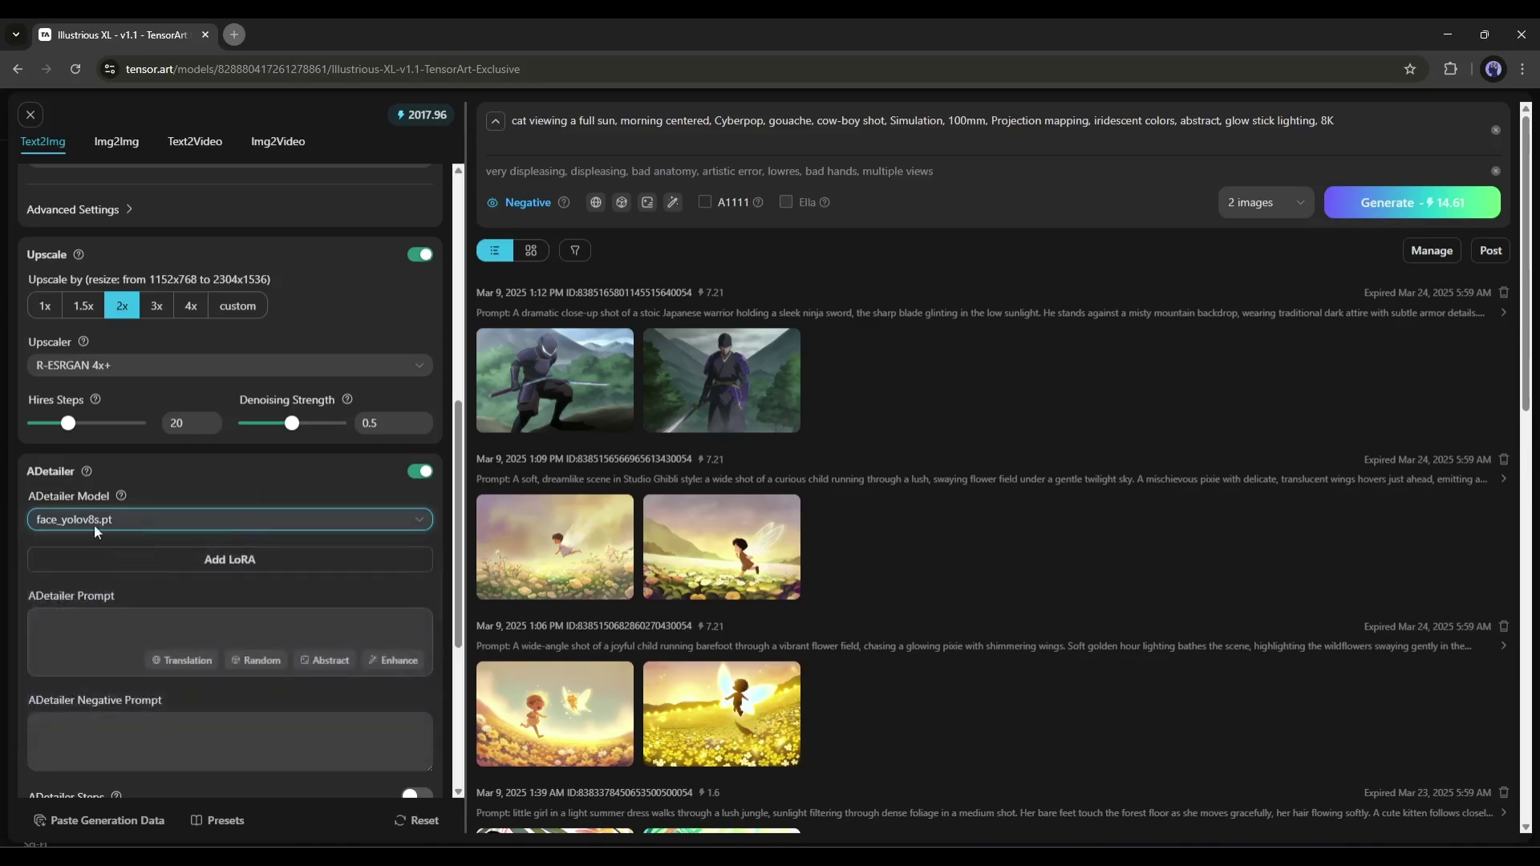
Look over ADetailer's prompt fields, leave ADetailer off, and switch on Layer Diffusion.
click(103, 632)
scroll(63, 618, down, 3)
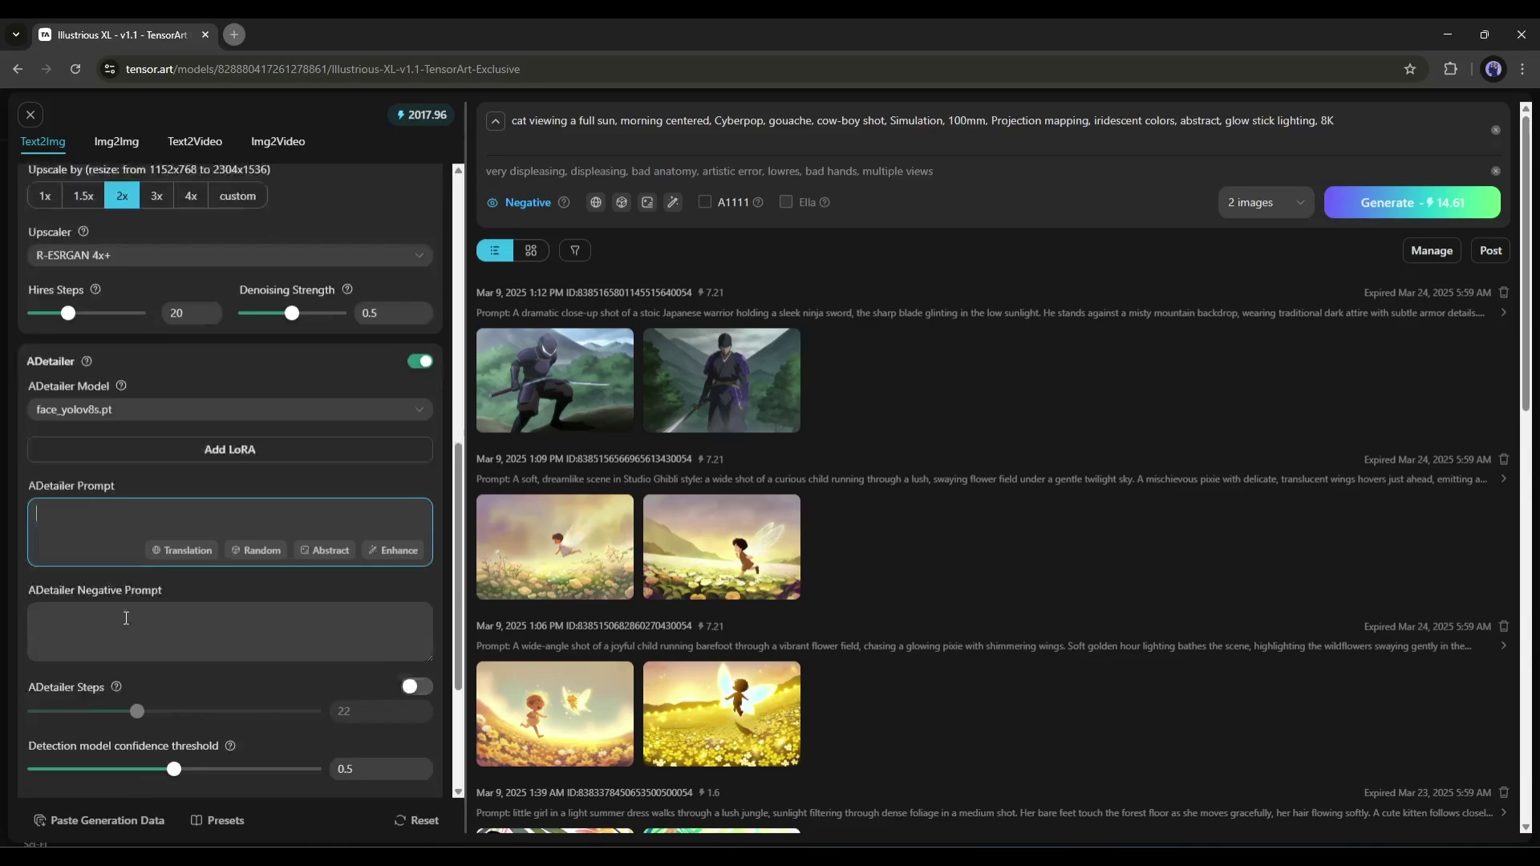
click(128, 591)
scroll(154, 627, down, 1)
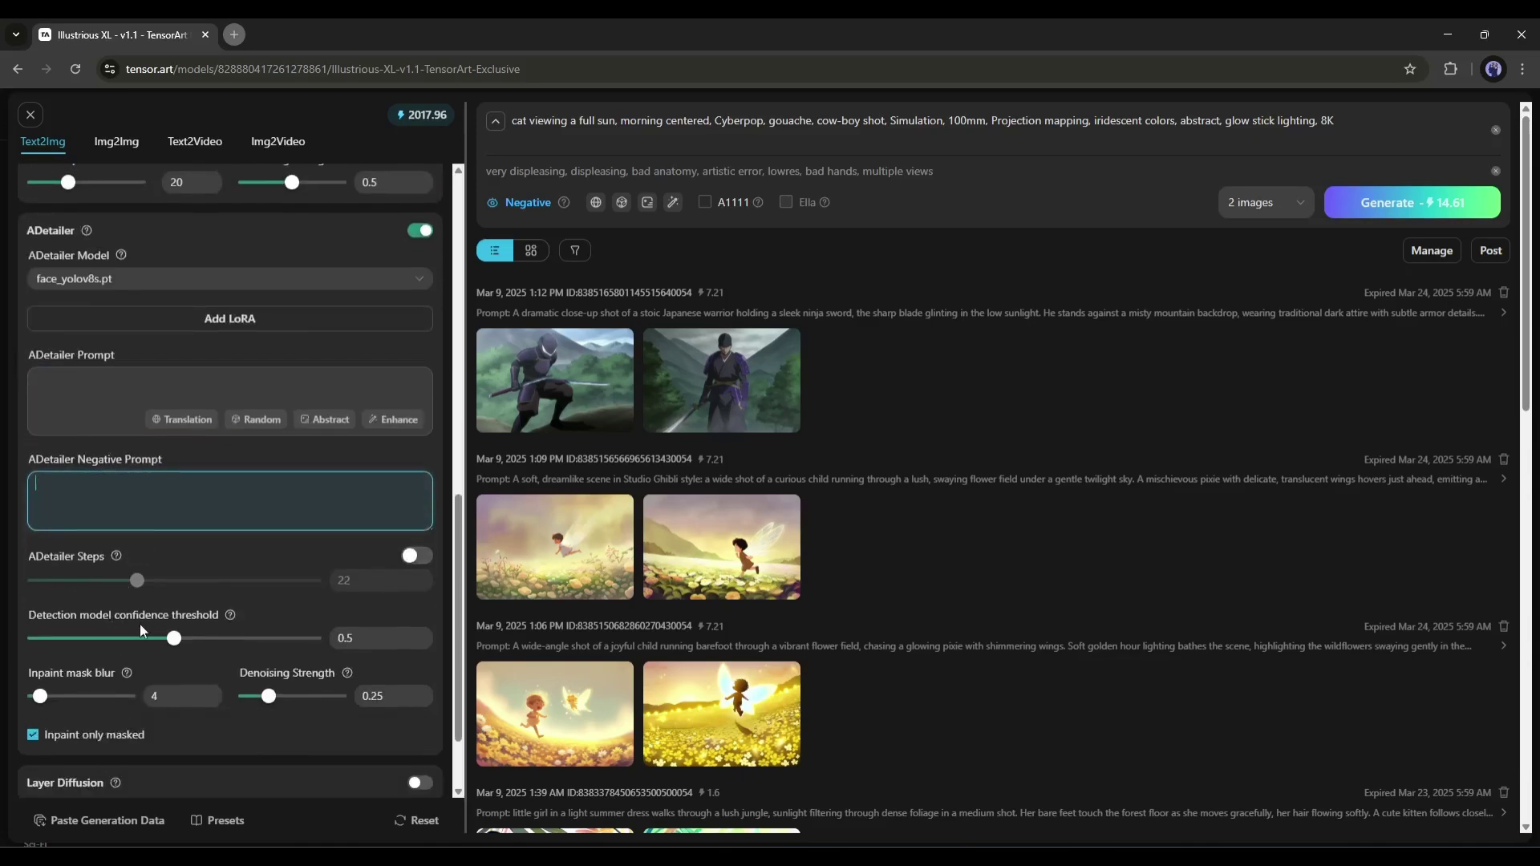
scroll(140, 625, down, 2)
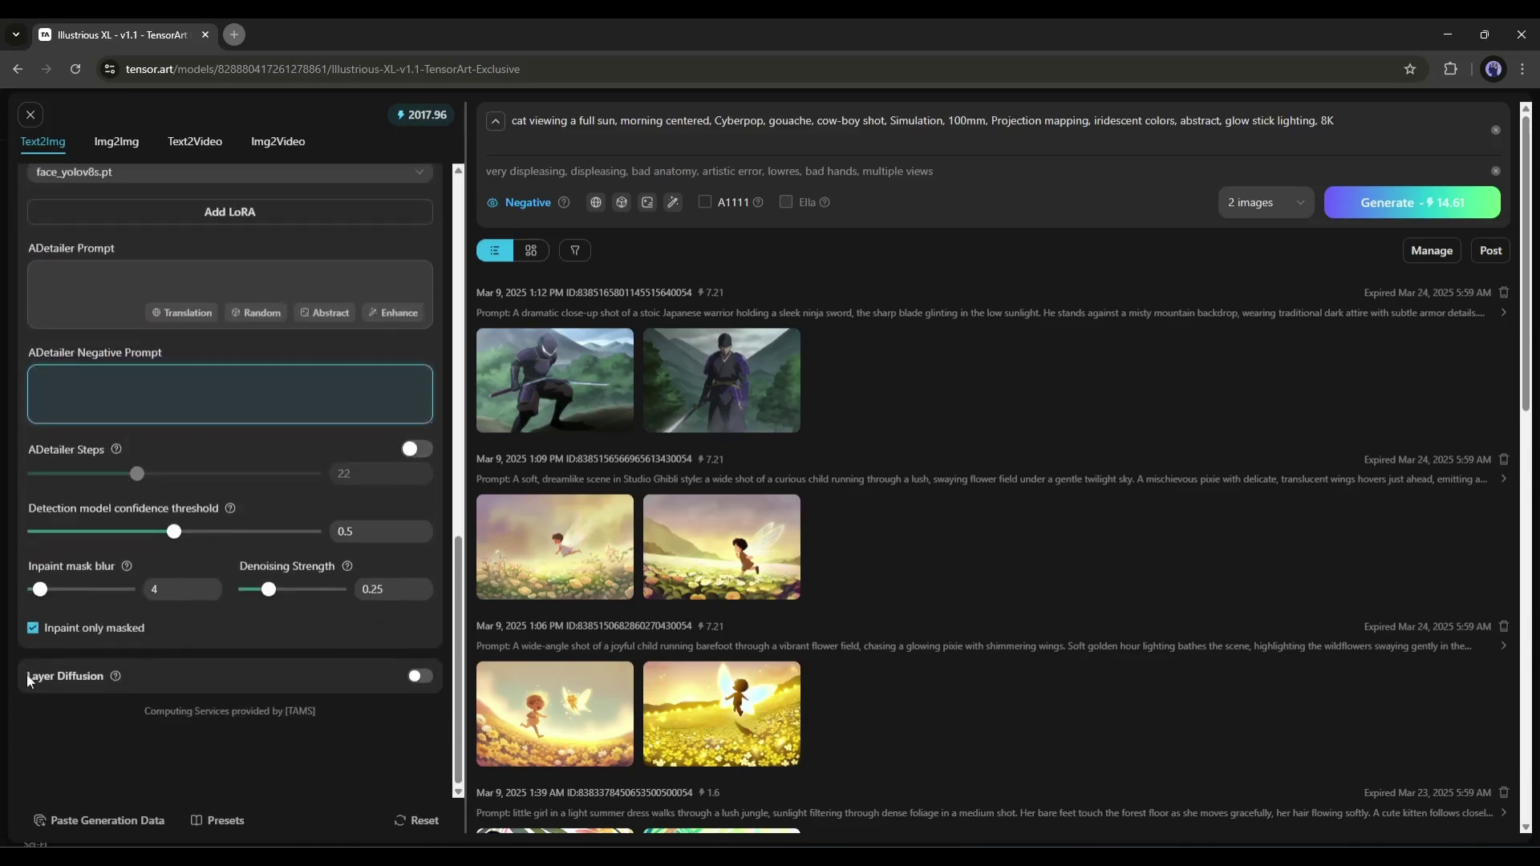
drag(27, 680, 69, 677)
click(65, 679)
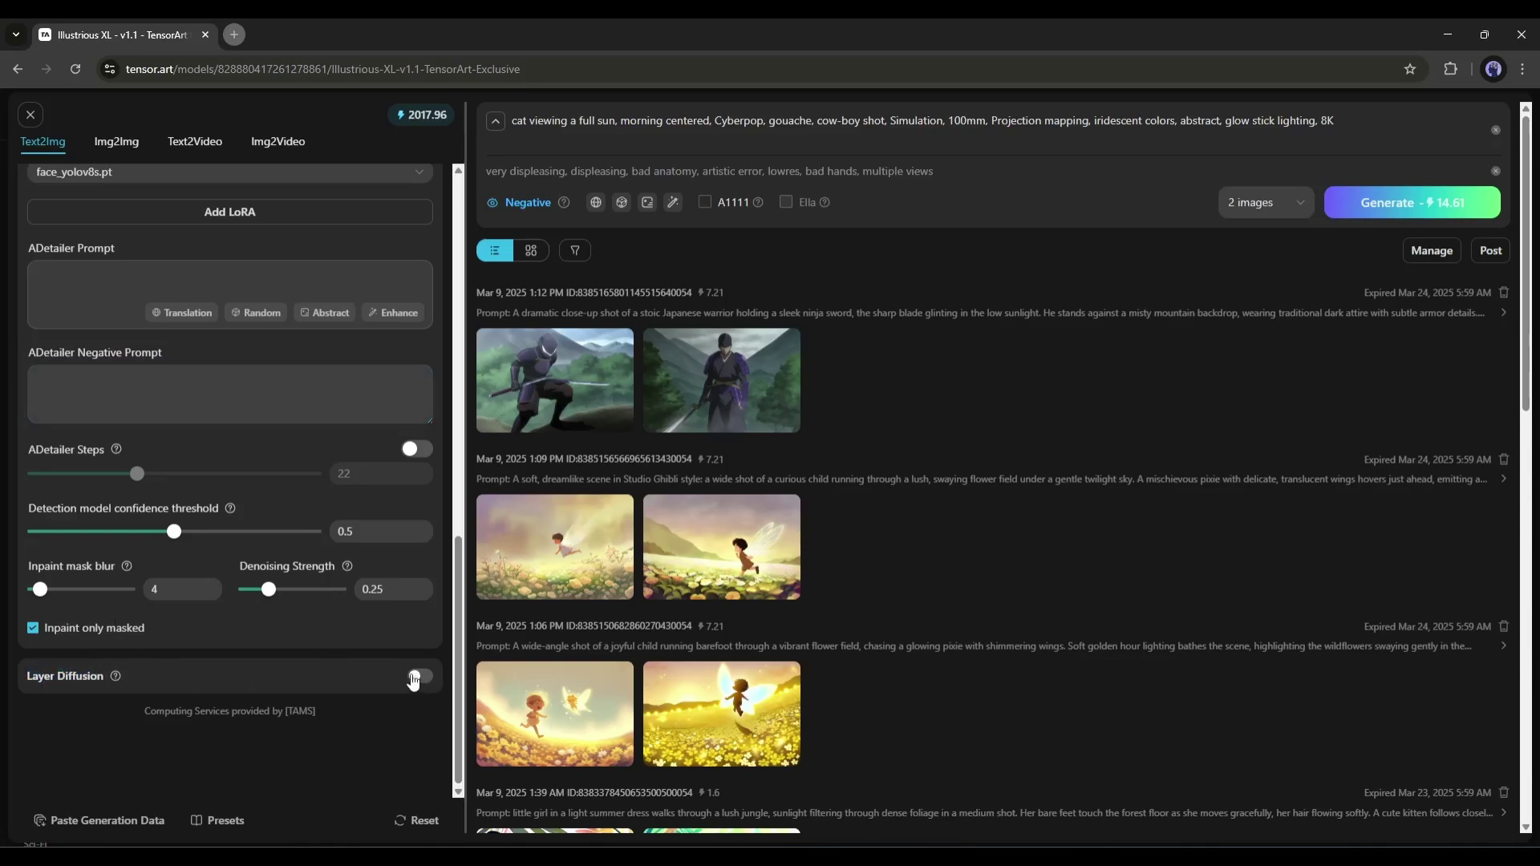
click(415, 678)
Replace the positive prompt with the pasted anime sword-on-chains prompt and move into the negative prompt.
click(421, 626)
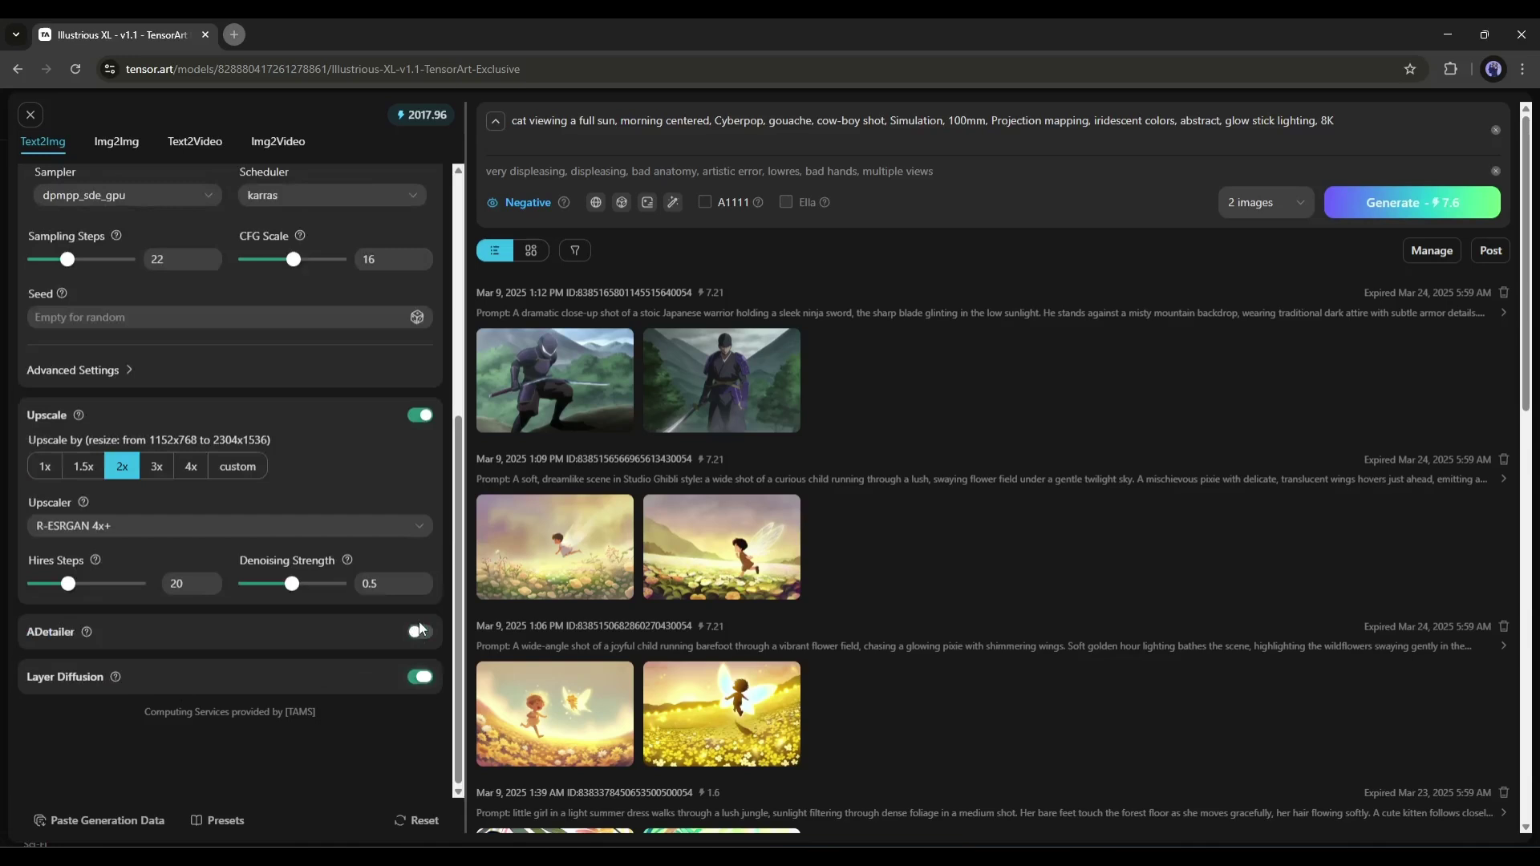
scroll(369, 604, up, 5)
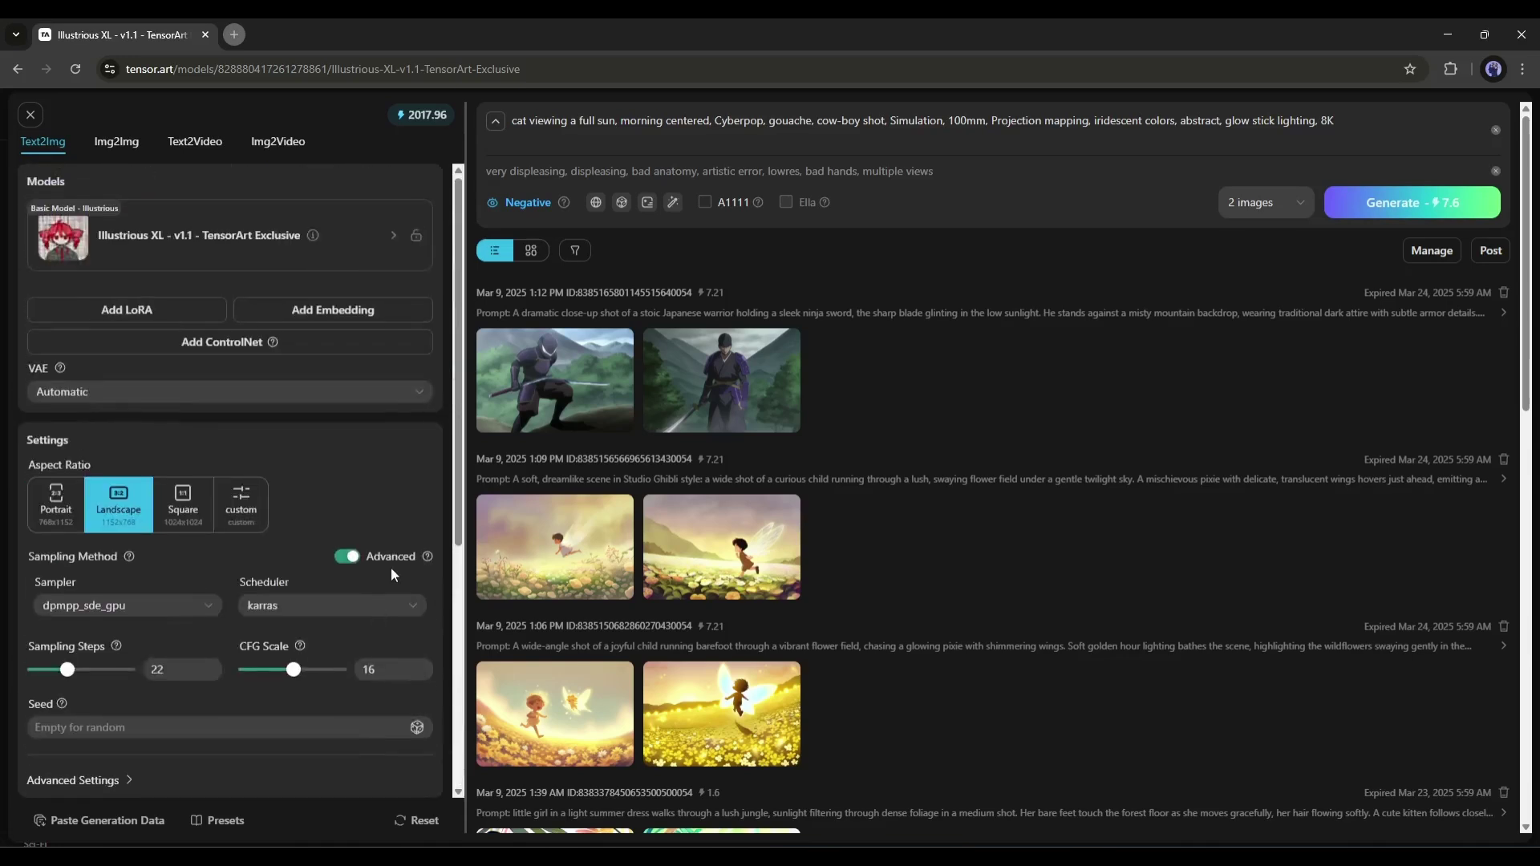
triple_click(848, 117)
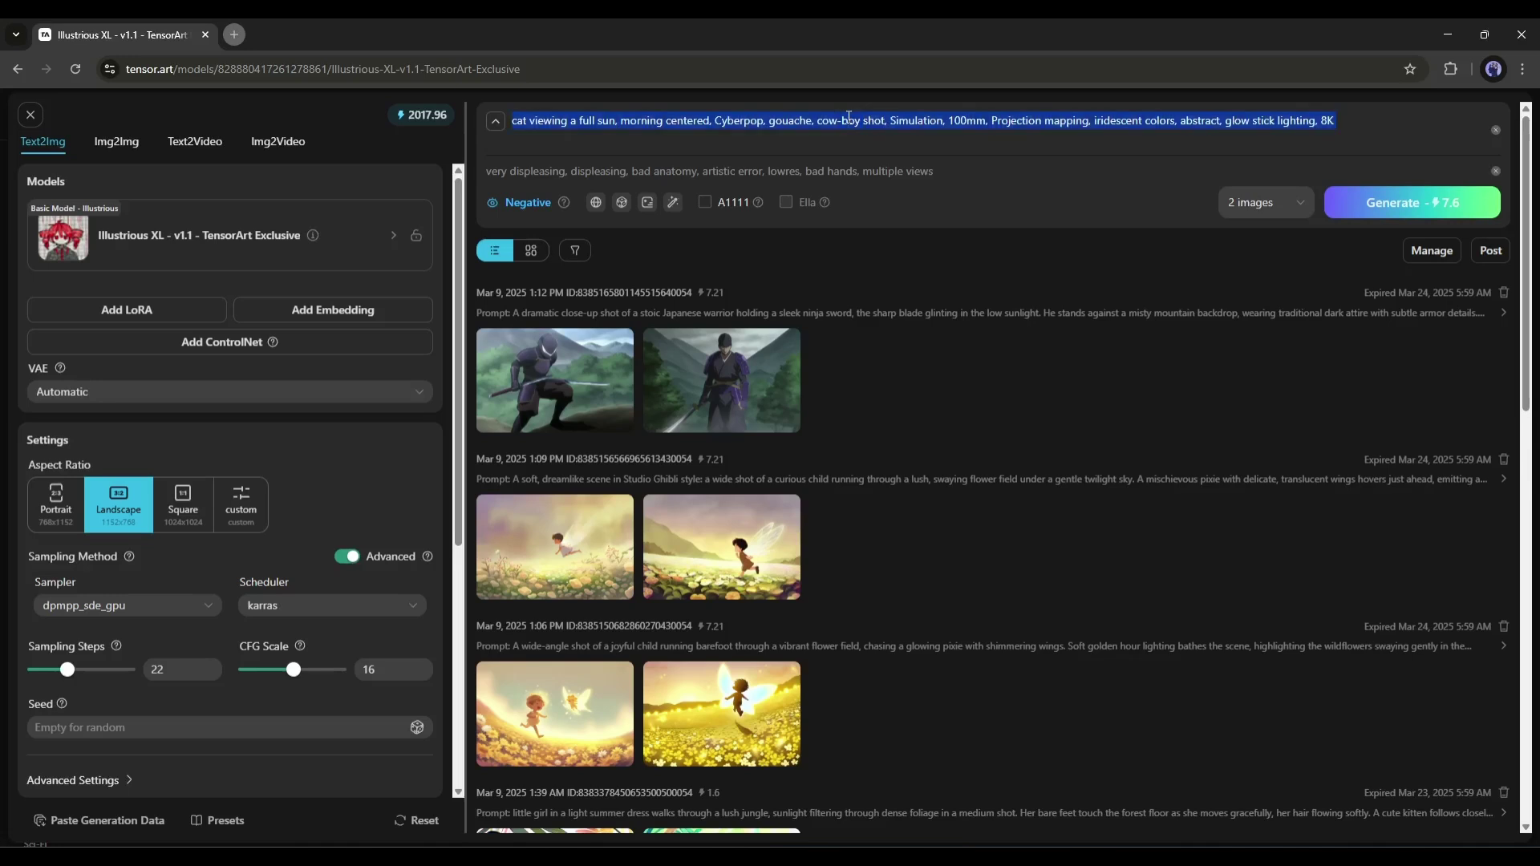
key(BackSpace)
text(a woman is posing in anime style holding a sword on chains around her, 1girl, masterpiece, android 18, red hair,)
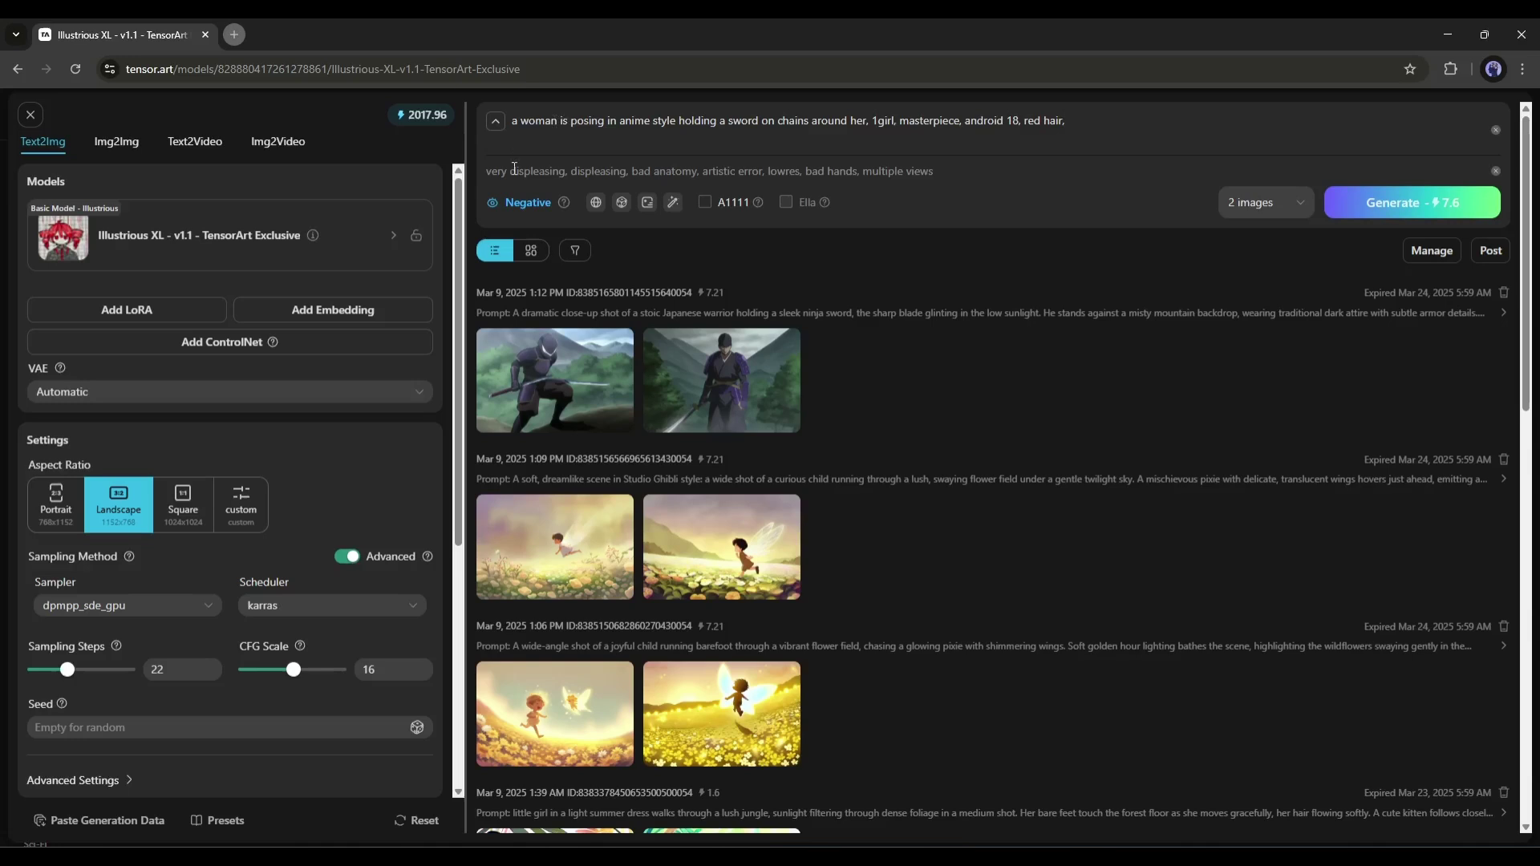
drag(491, 170, 819, 171)
click(886, 171)
Keep the batch at 2 images, then browse both Android 18 sword images full size.
click(1261, 202)
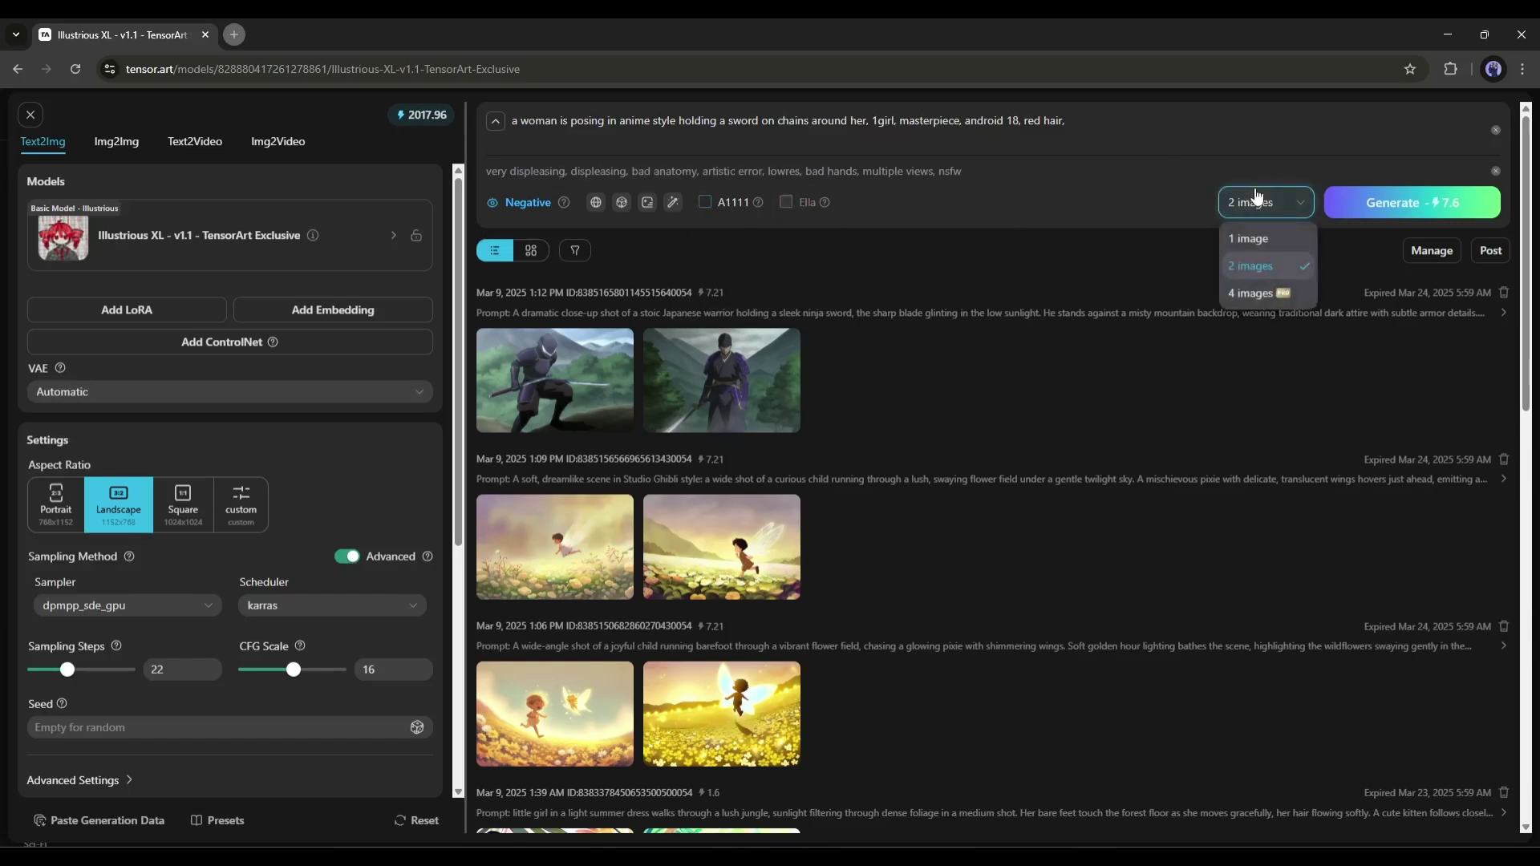
click(1272, 265)
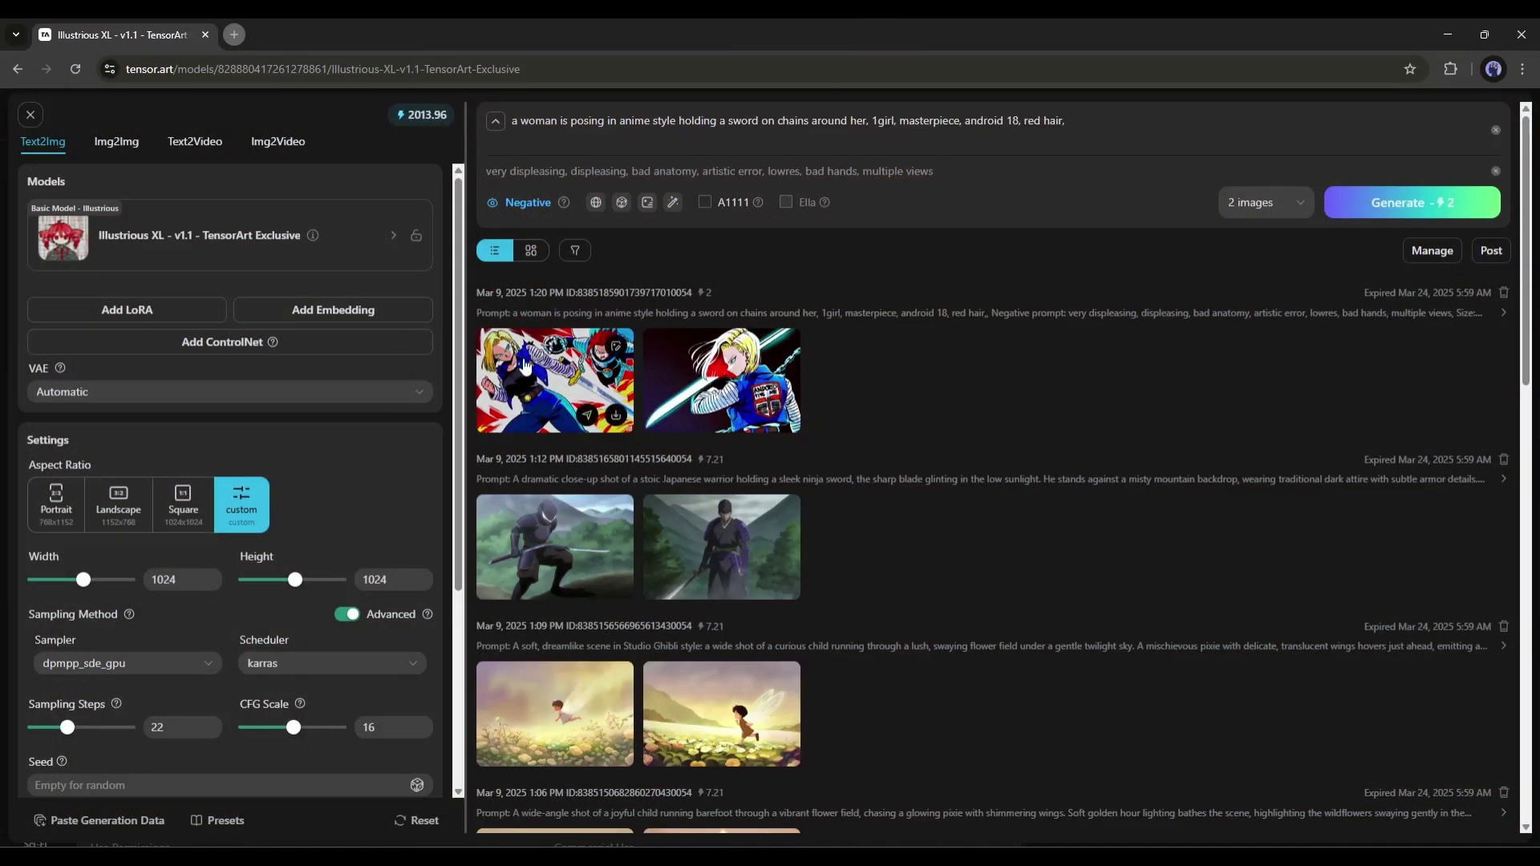
click(523, 363)
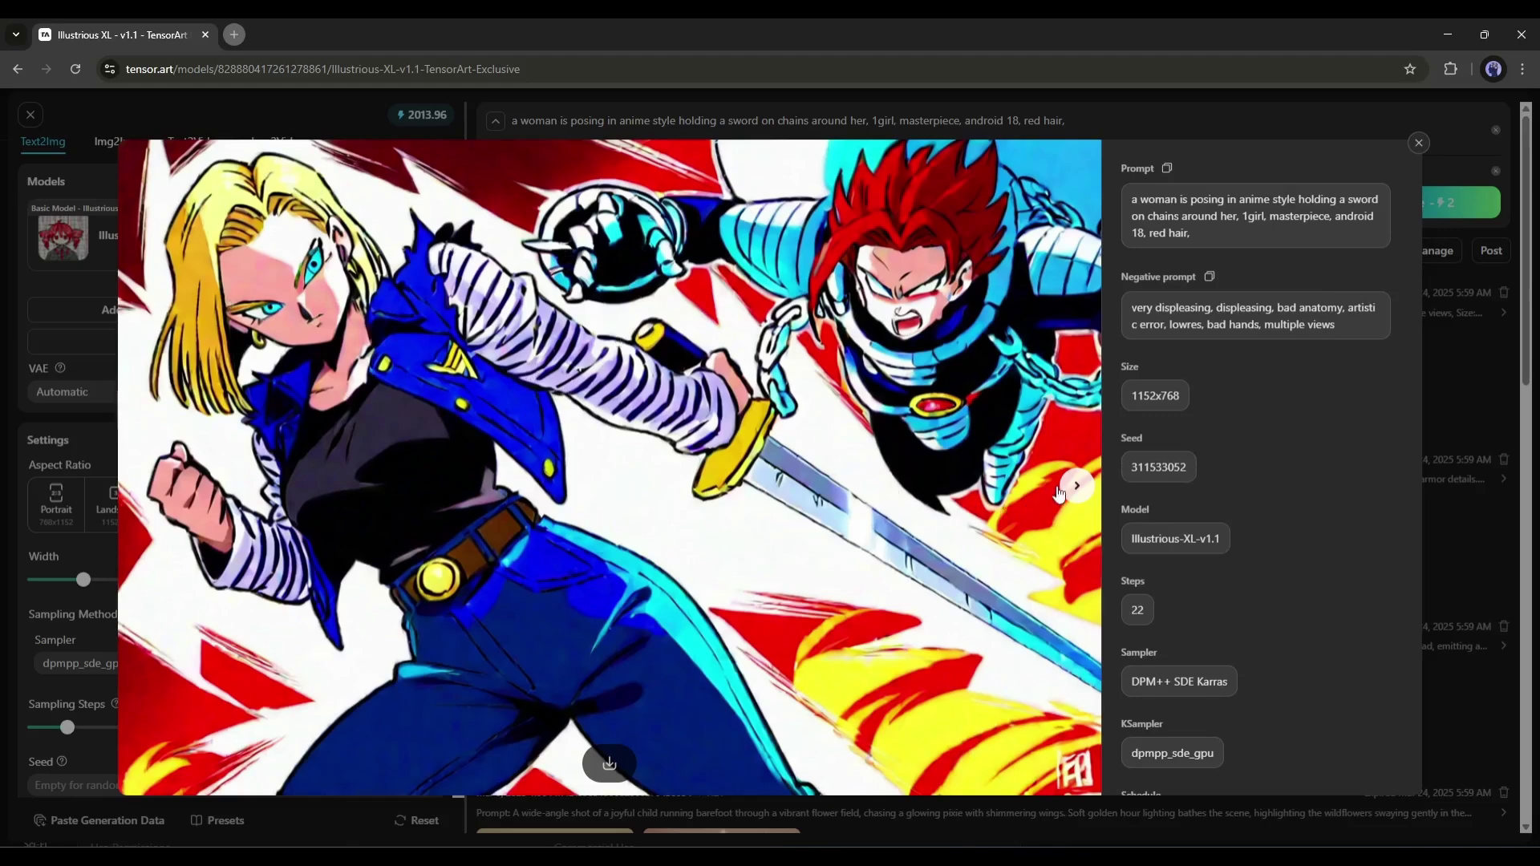
click(1075, 488)
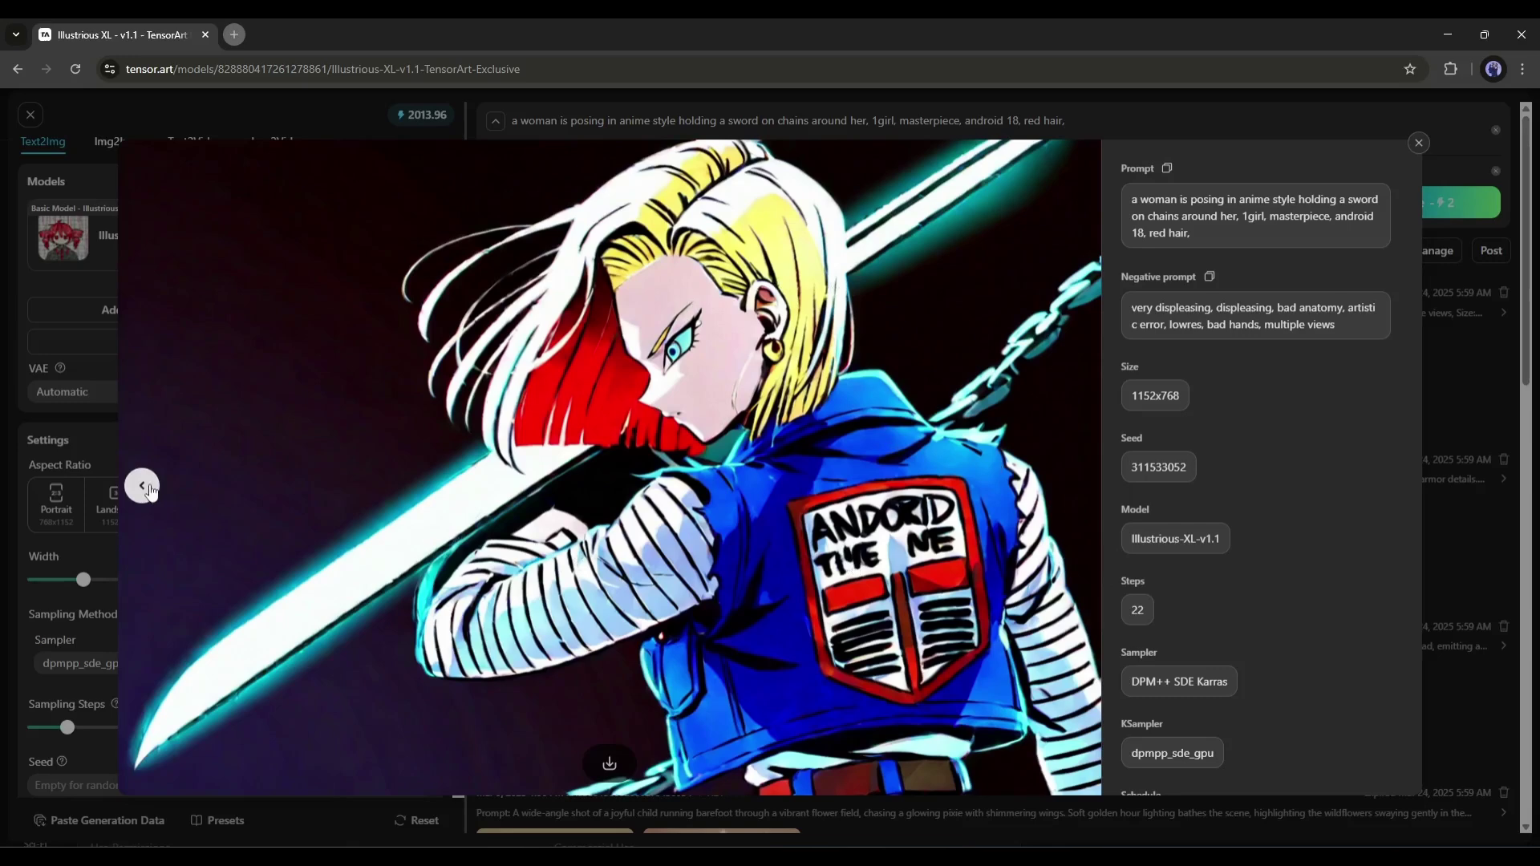
click(143, 486)
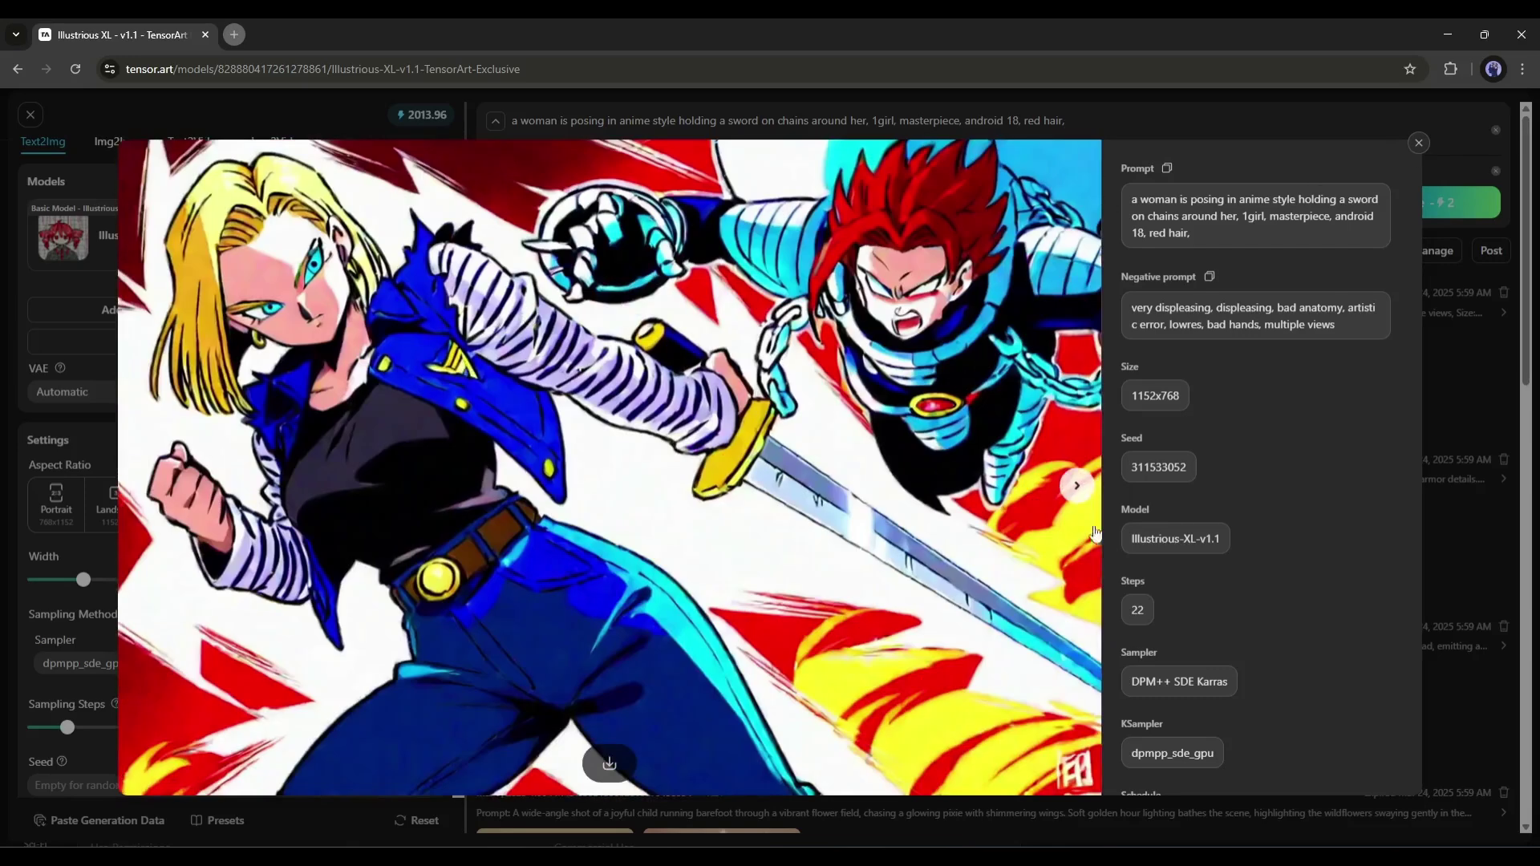
scroll(1283, 188, down, 5)
click(1419, 143)
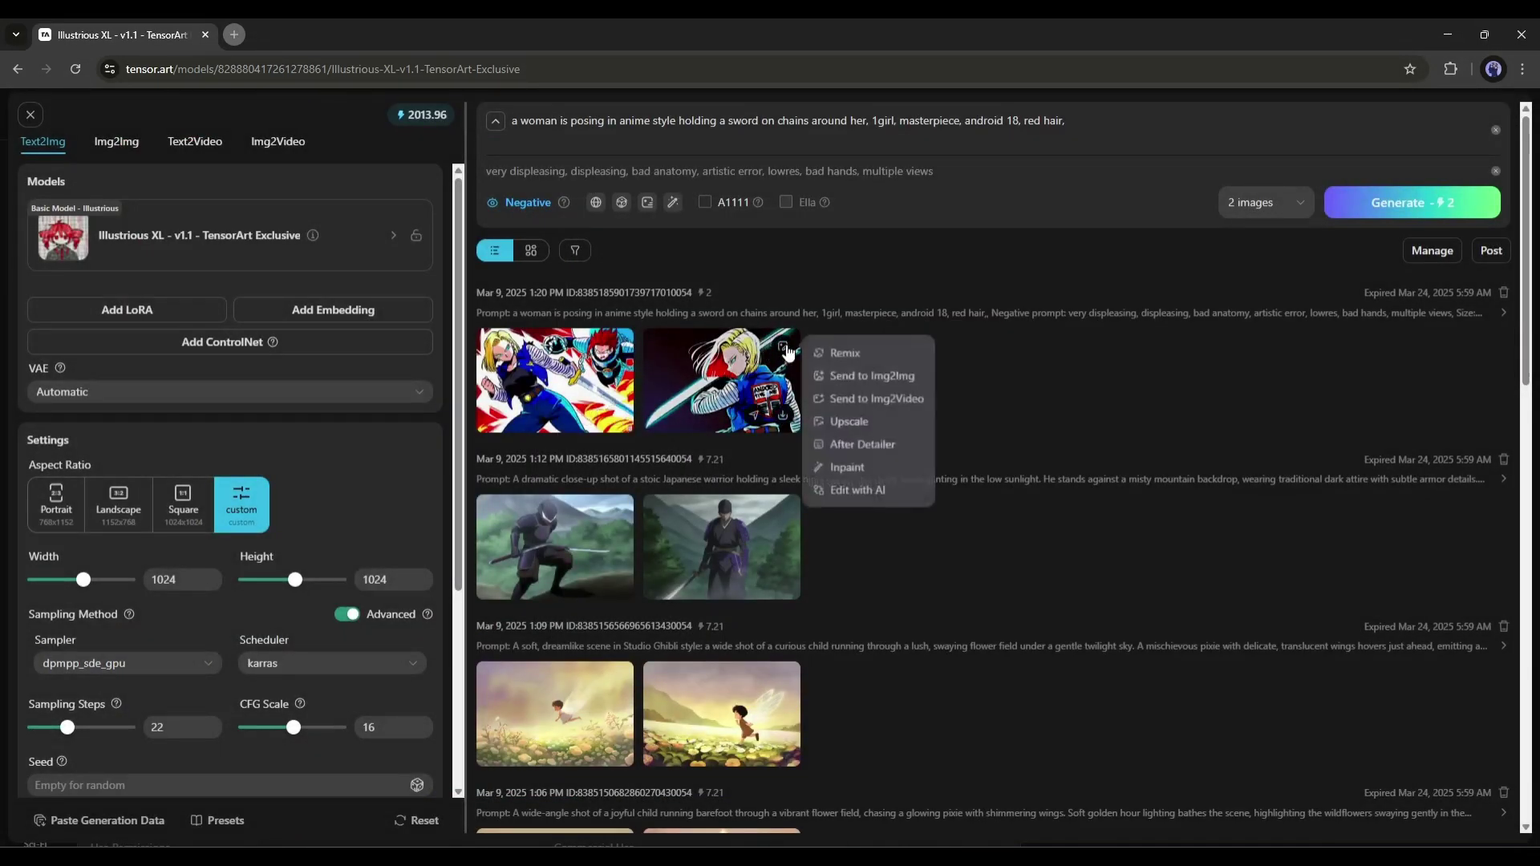
Send the back-view Android 18 image to After Detailer with face_yolov8s.pt and generate.
click(782, 346)
mouse_move(791, 314)
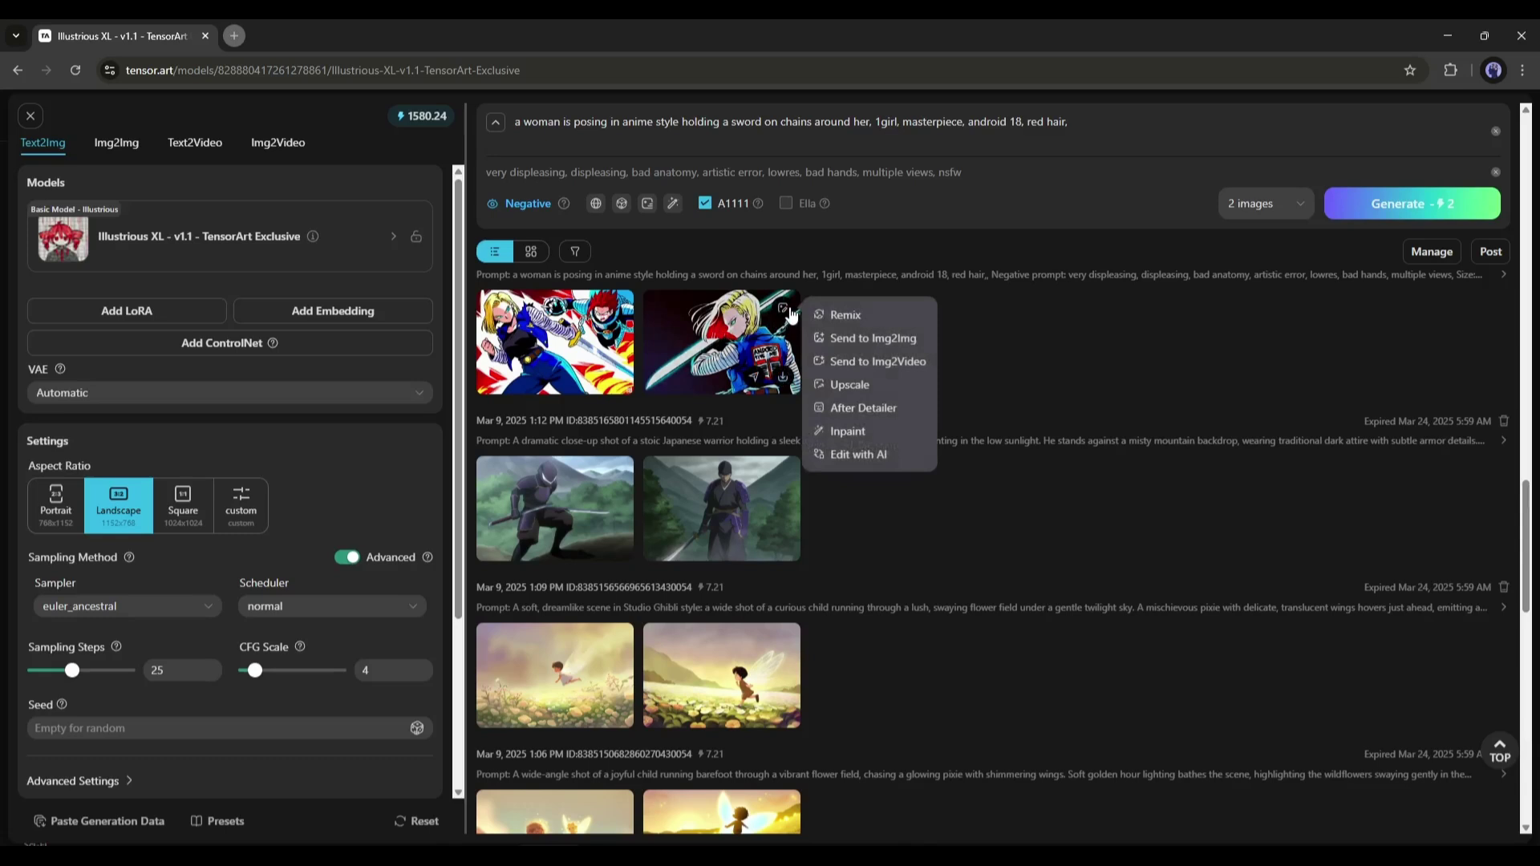
click(872, 412)
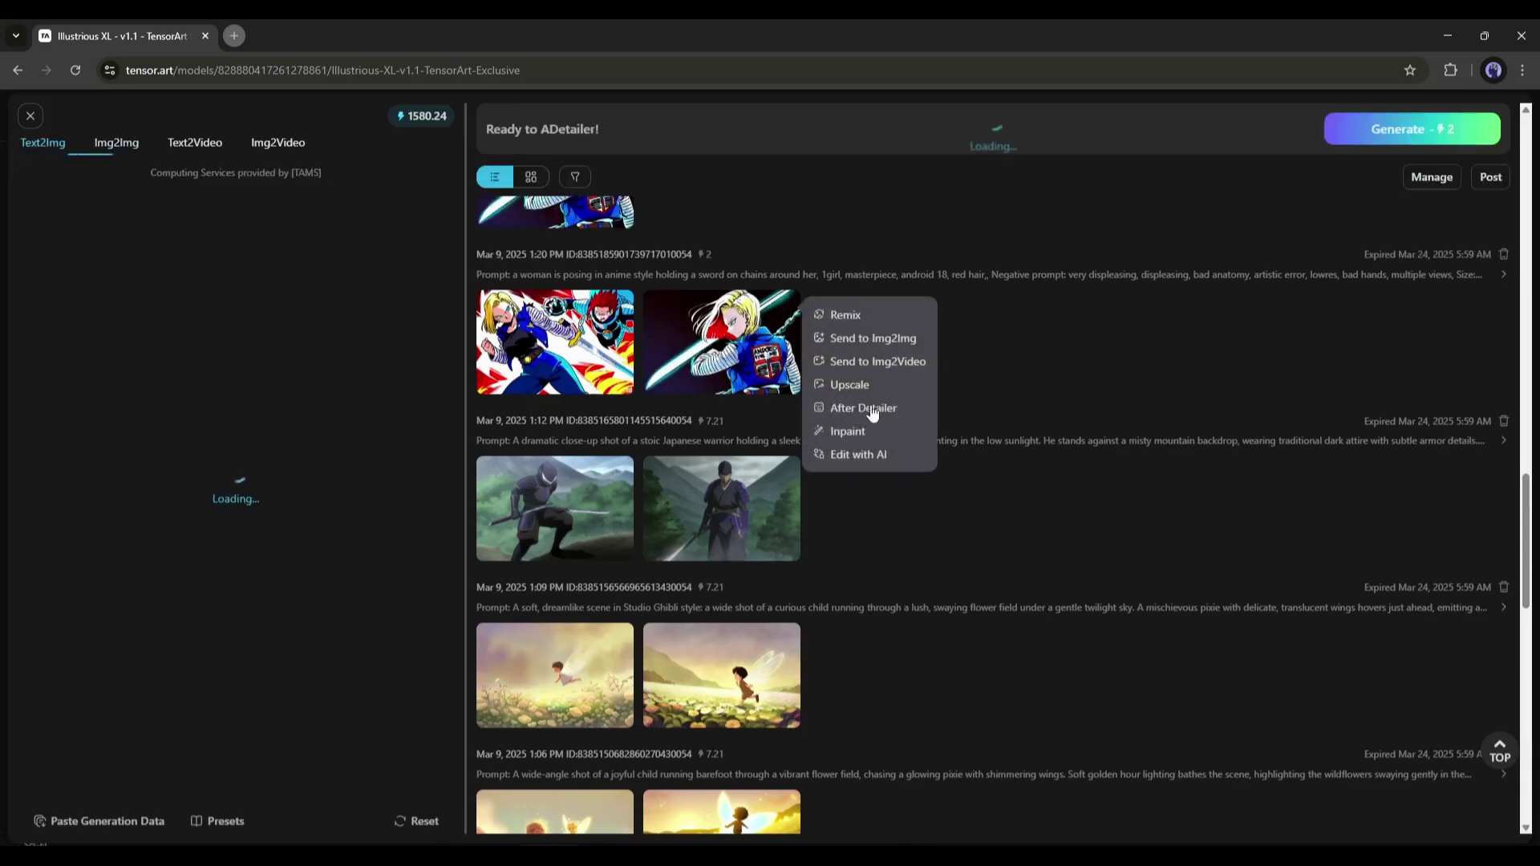
click(207, 568)
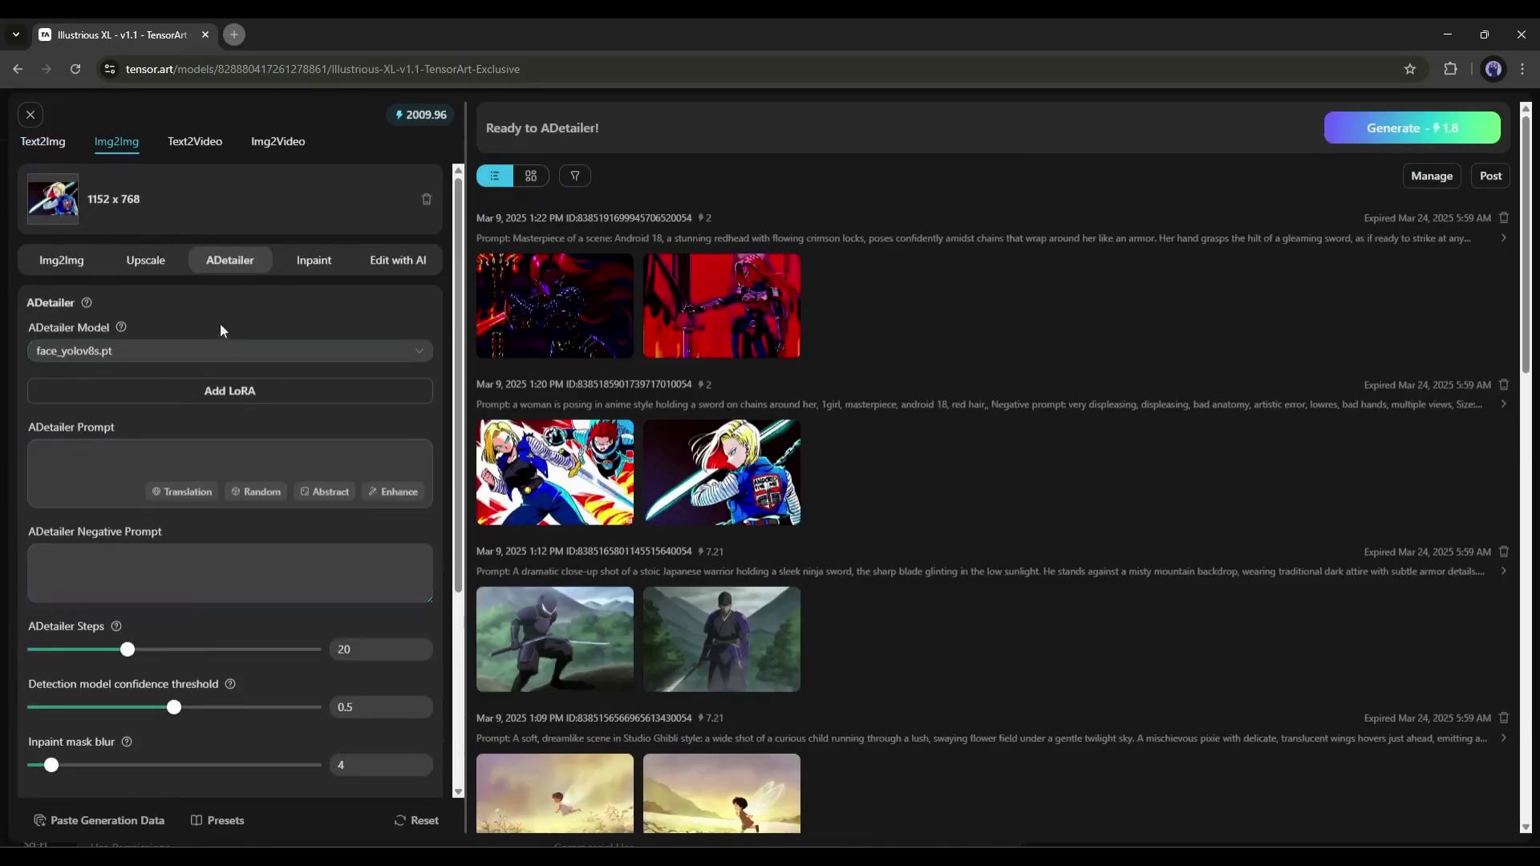
click(112, 353)
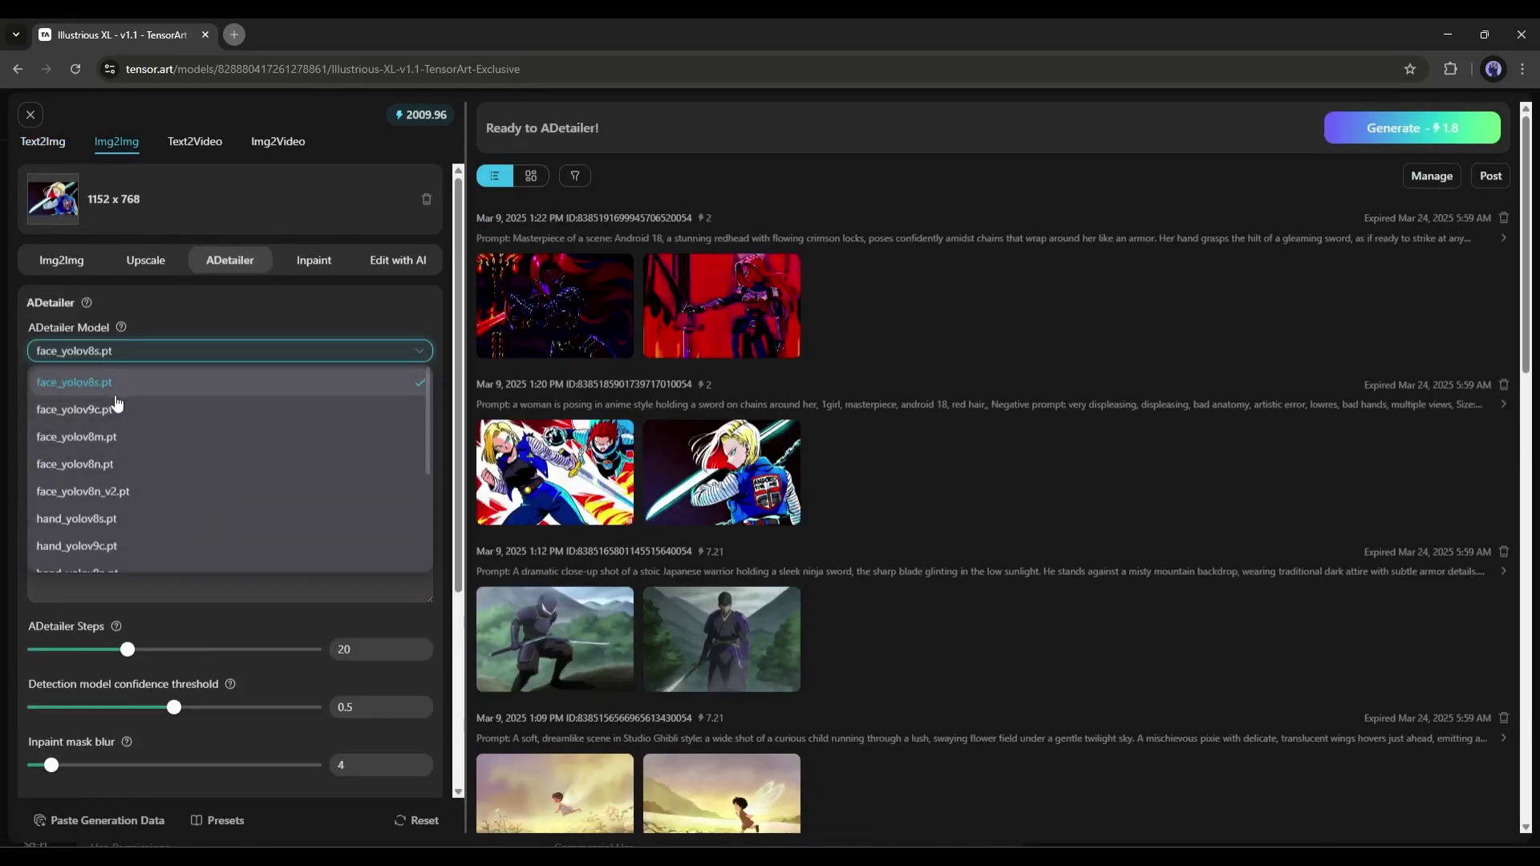
click(253, 347)
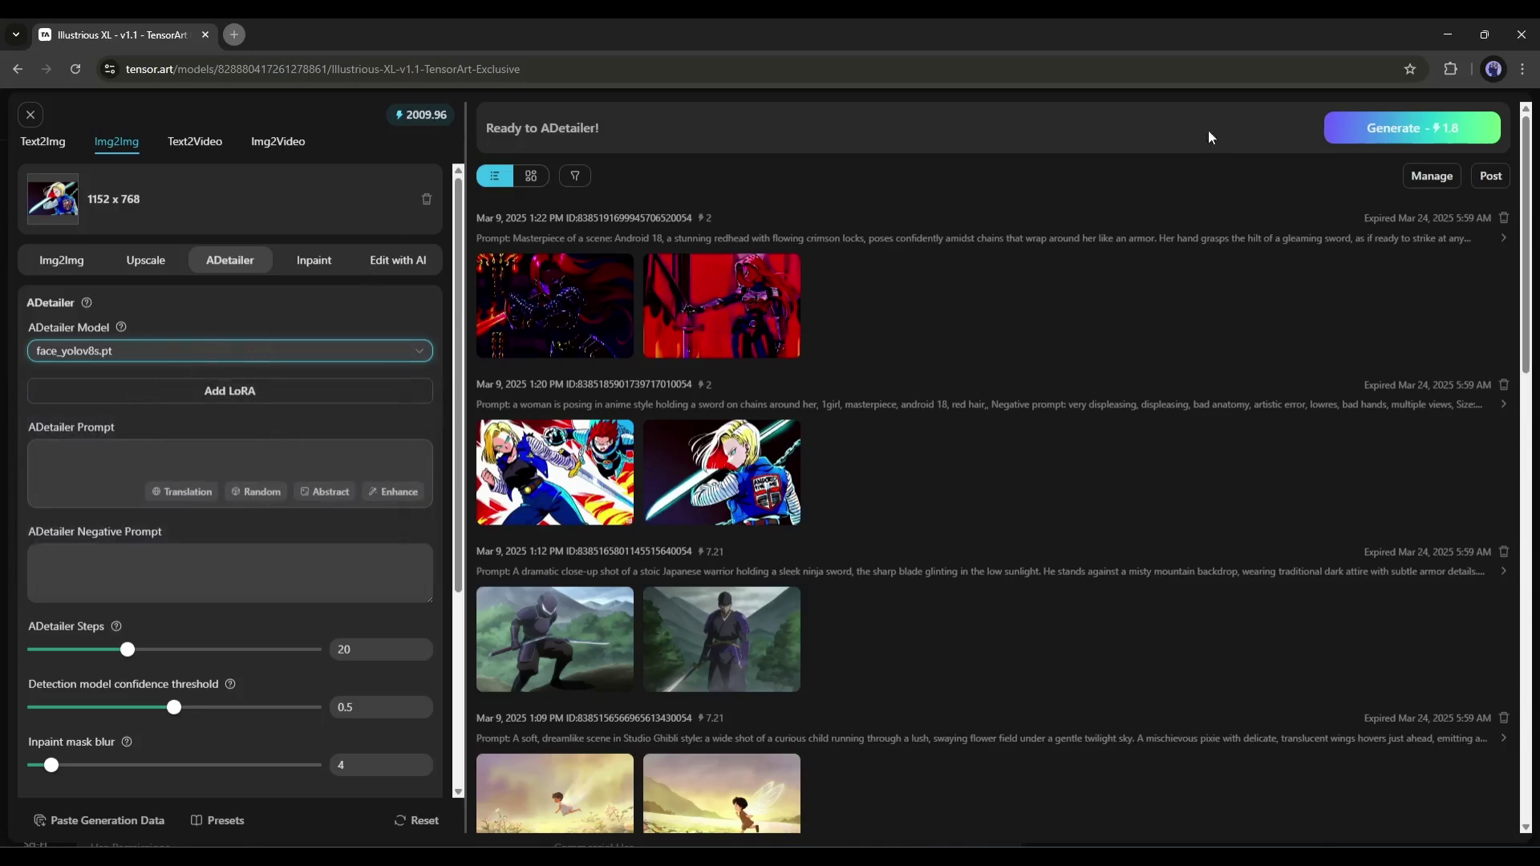
click(1368, 137)
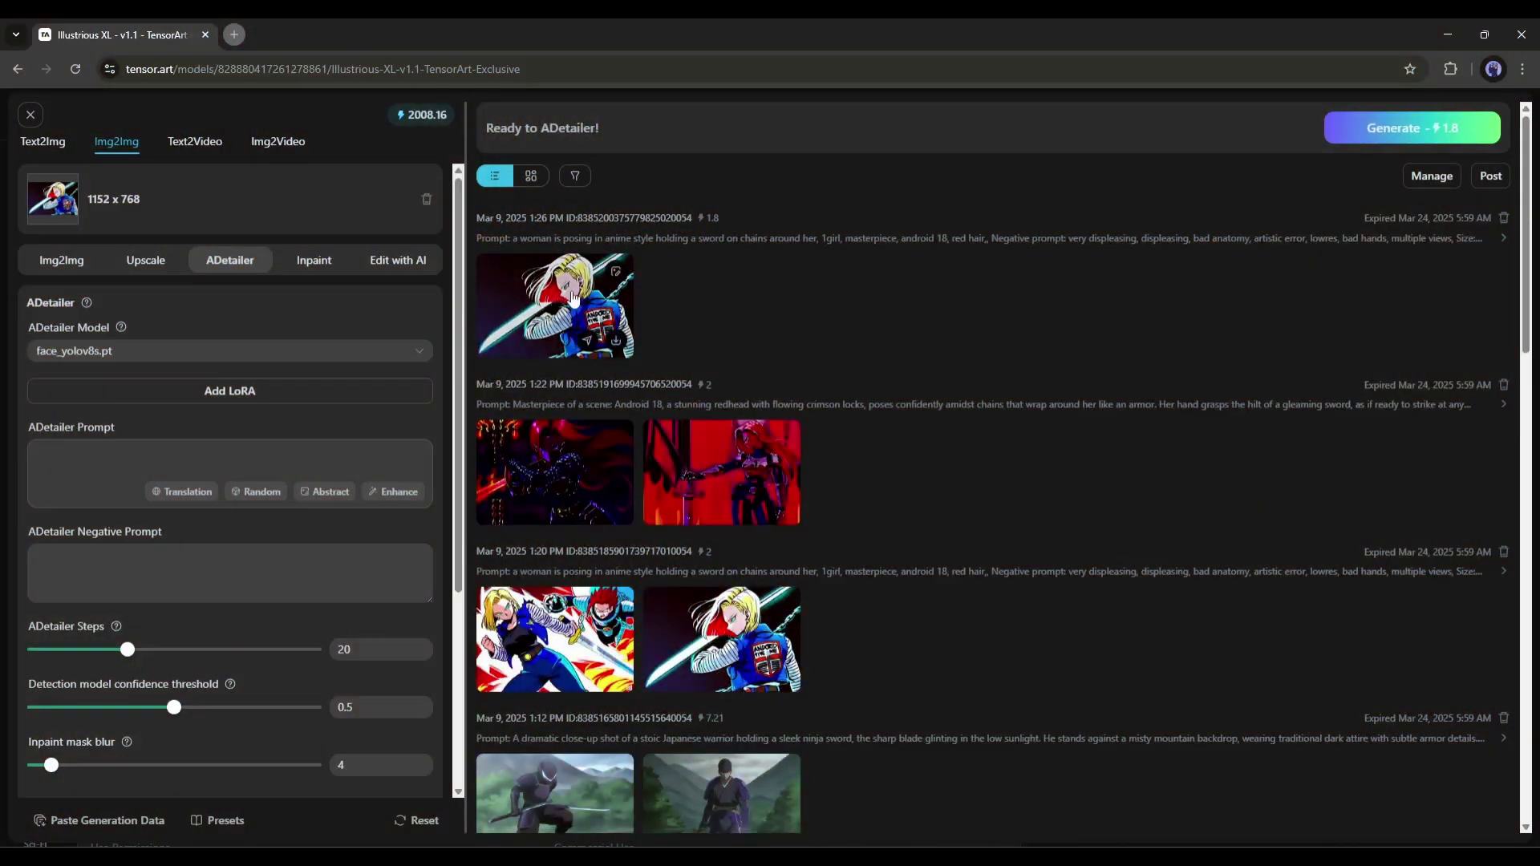
Check the detailed result, then inpaint the newest image with a painted mask and view it.
click(561, 313)
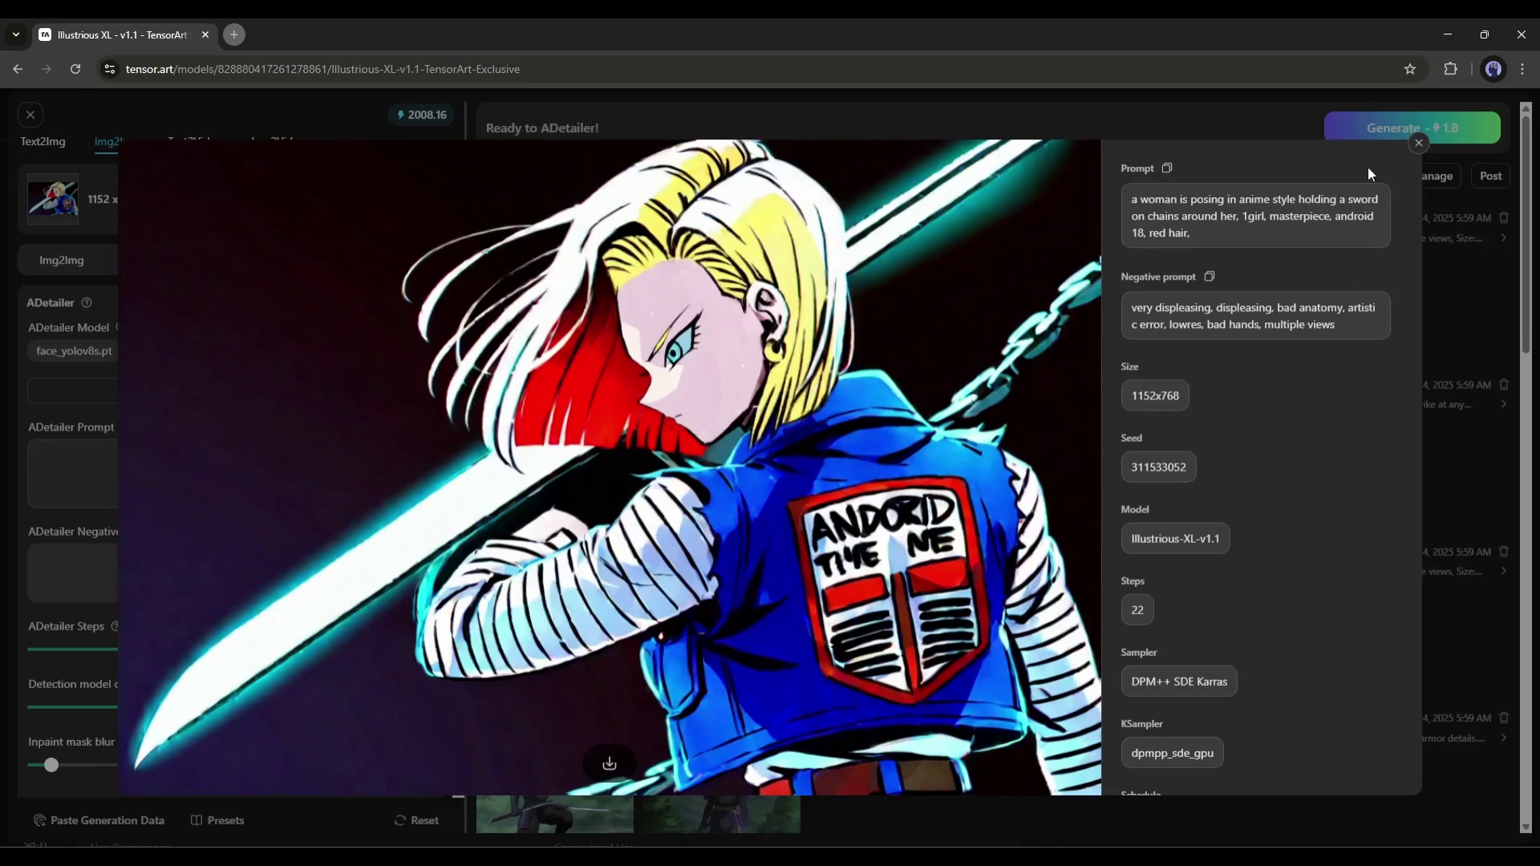
click(1420, 144)
click(624, 274)
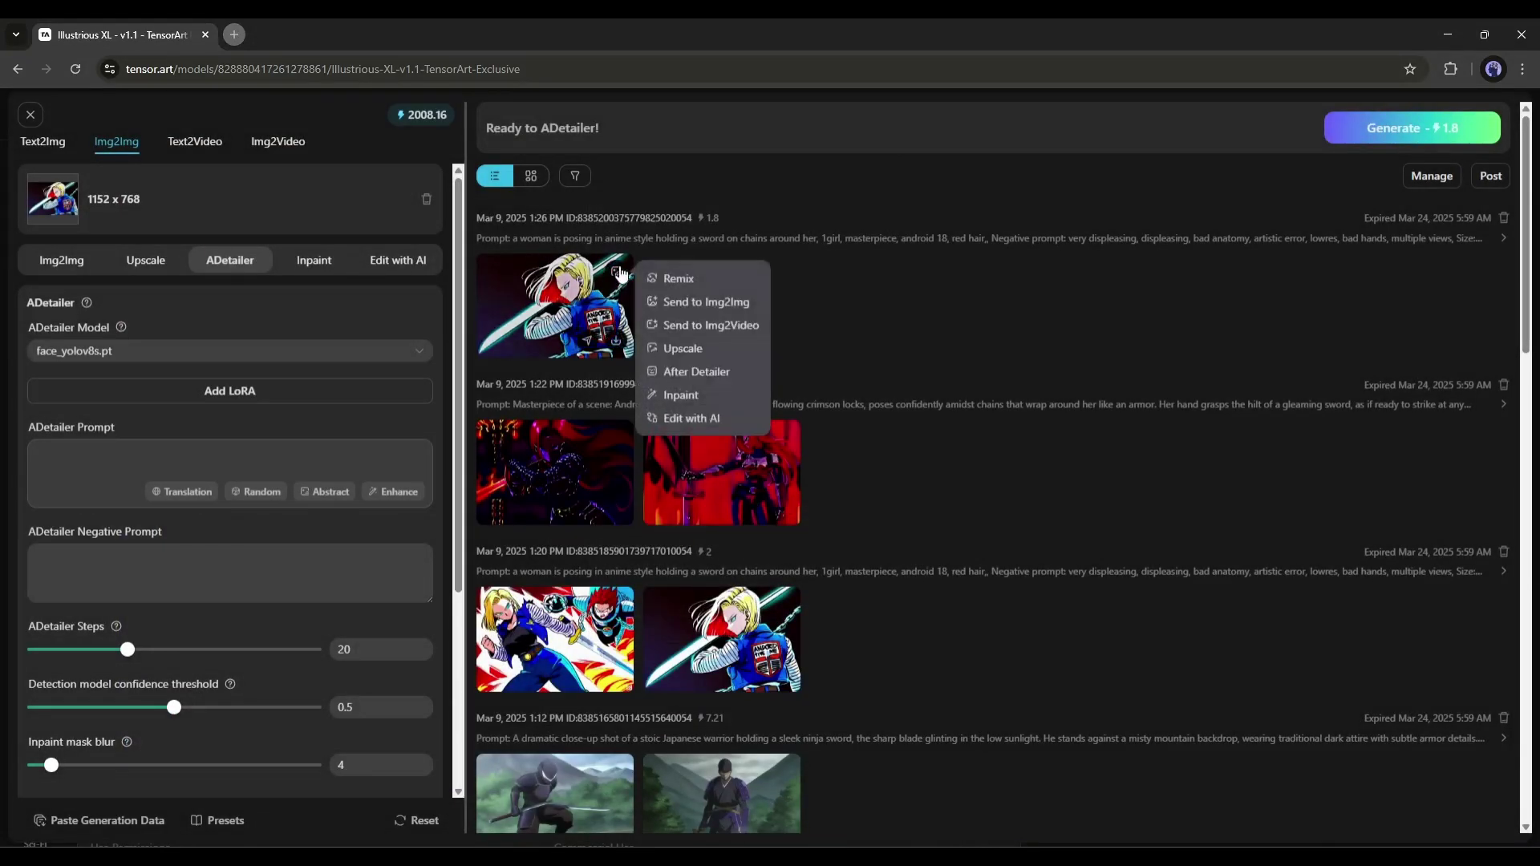
click(681, 394)
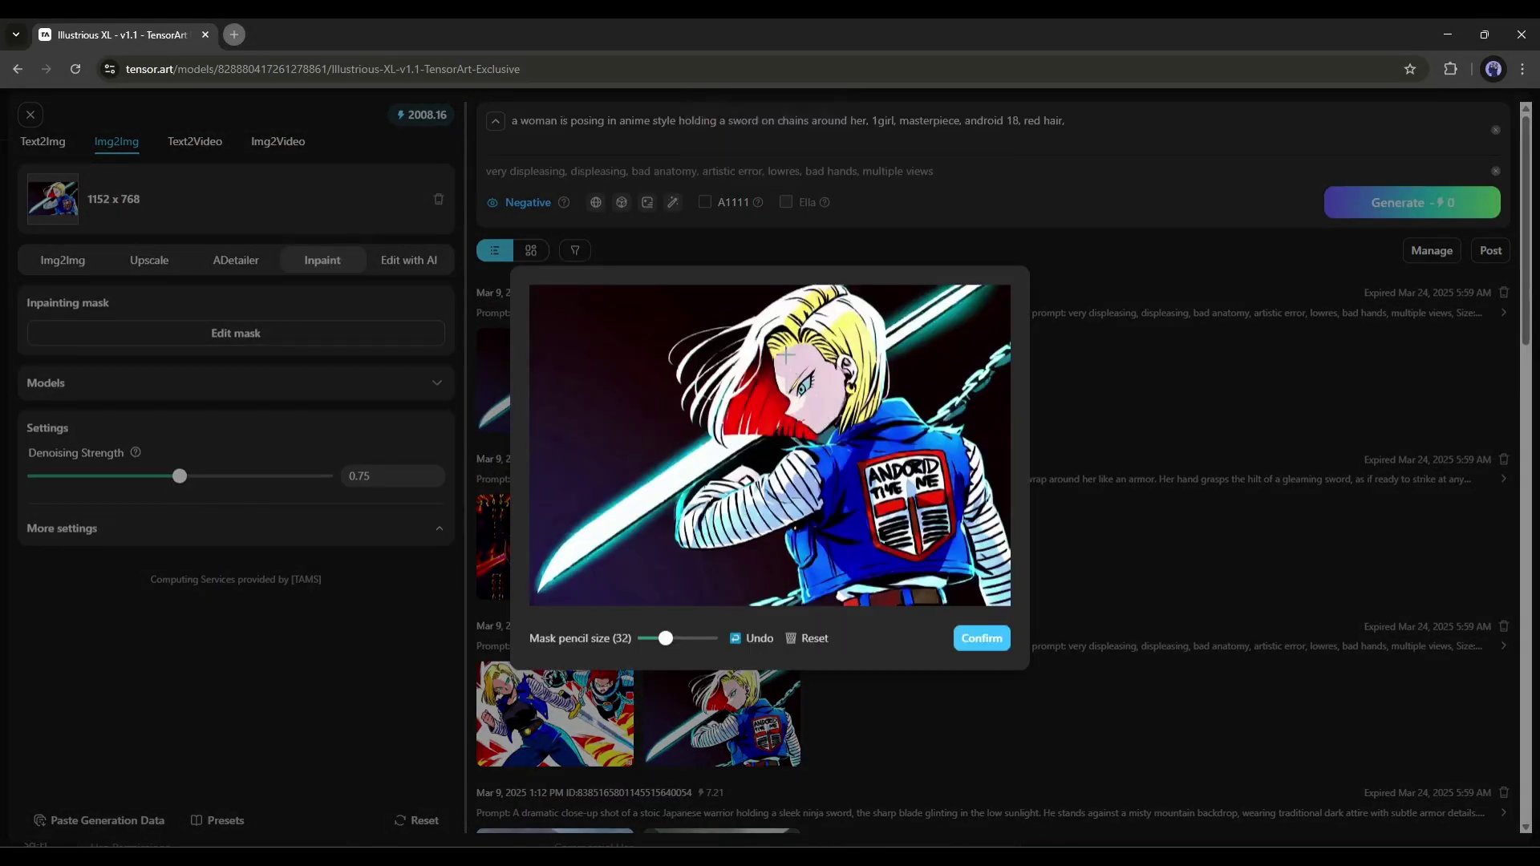
click(980, 636)
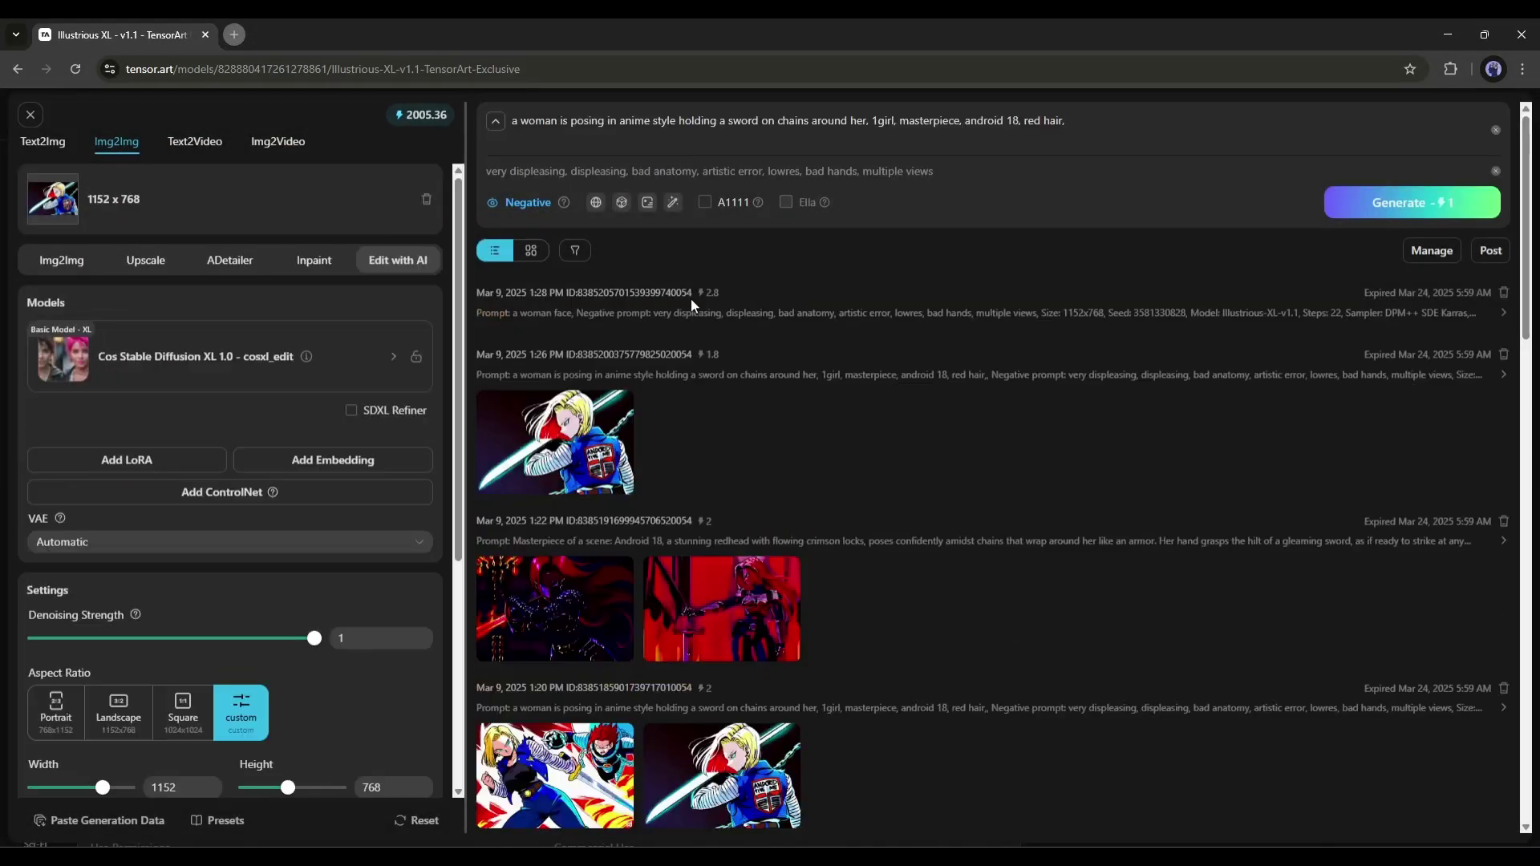
click(555, 379)
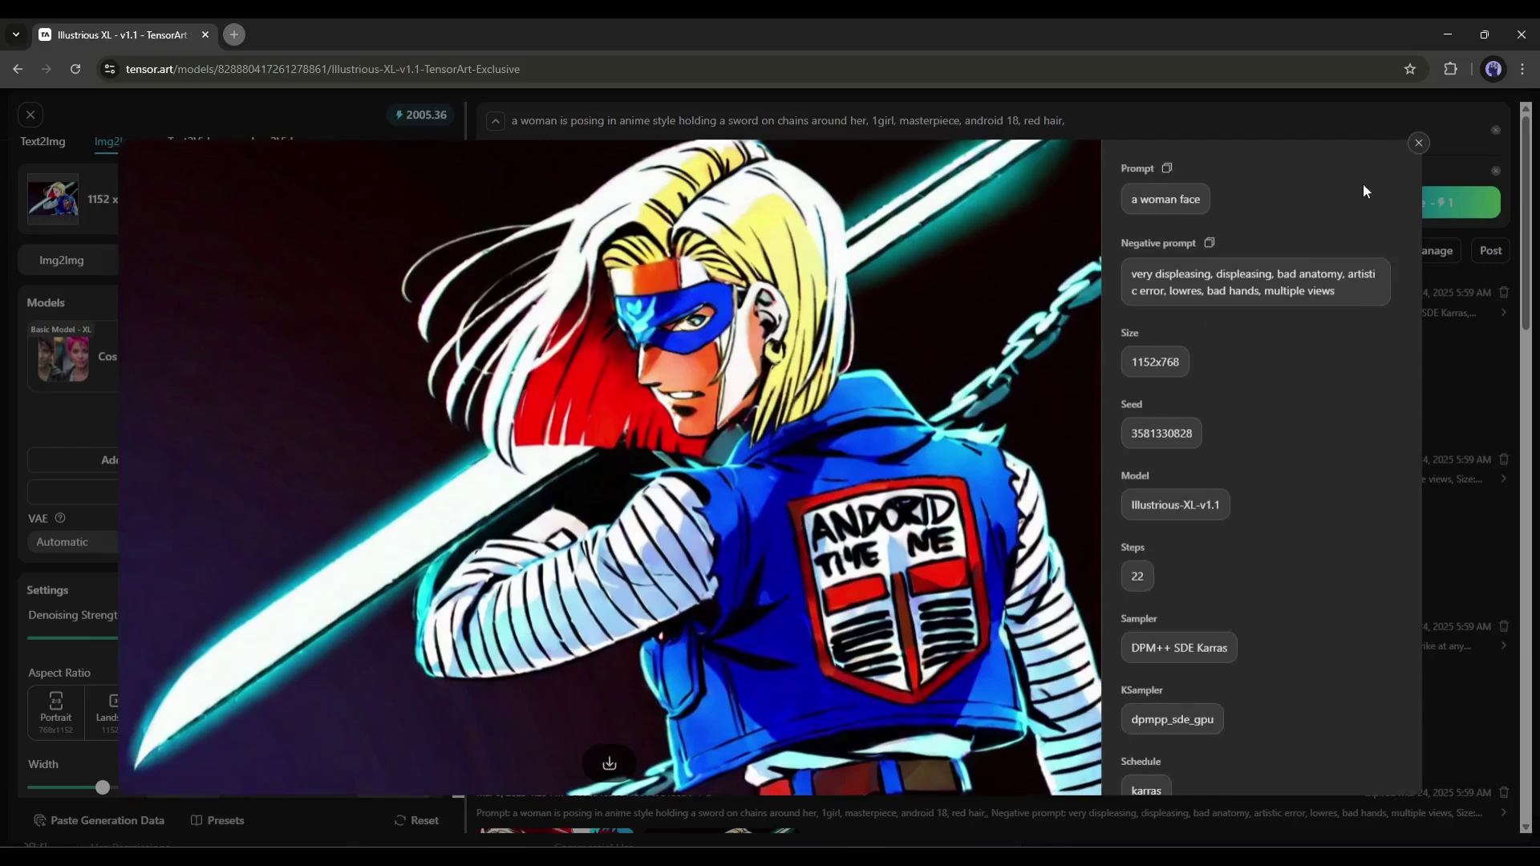
click(1418, 144)
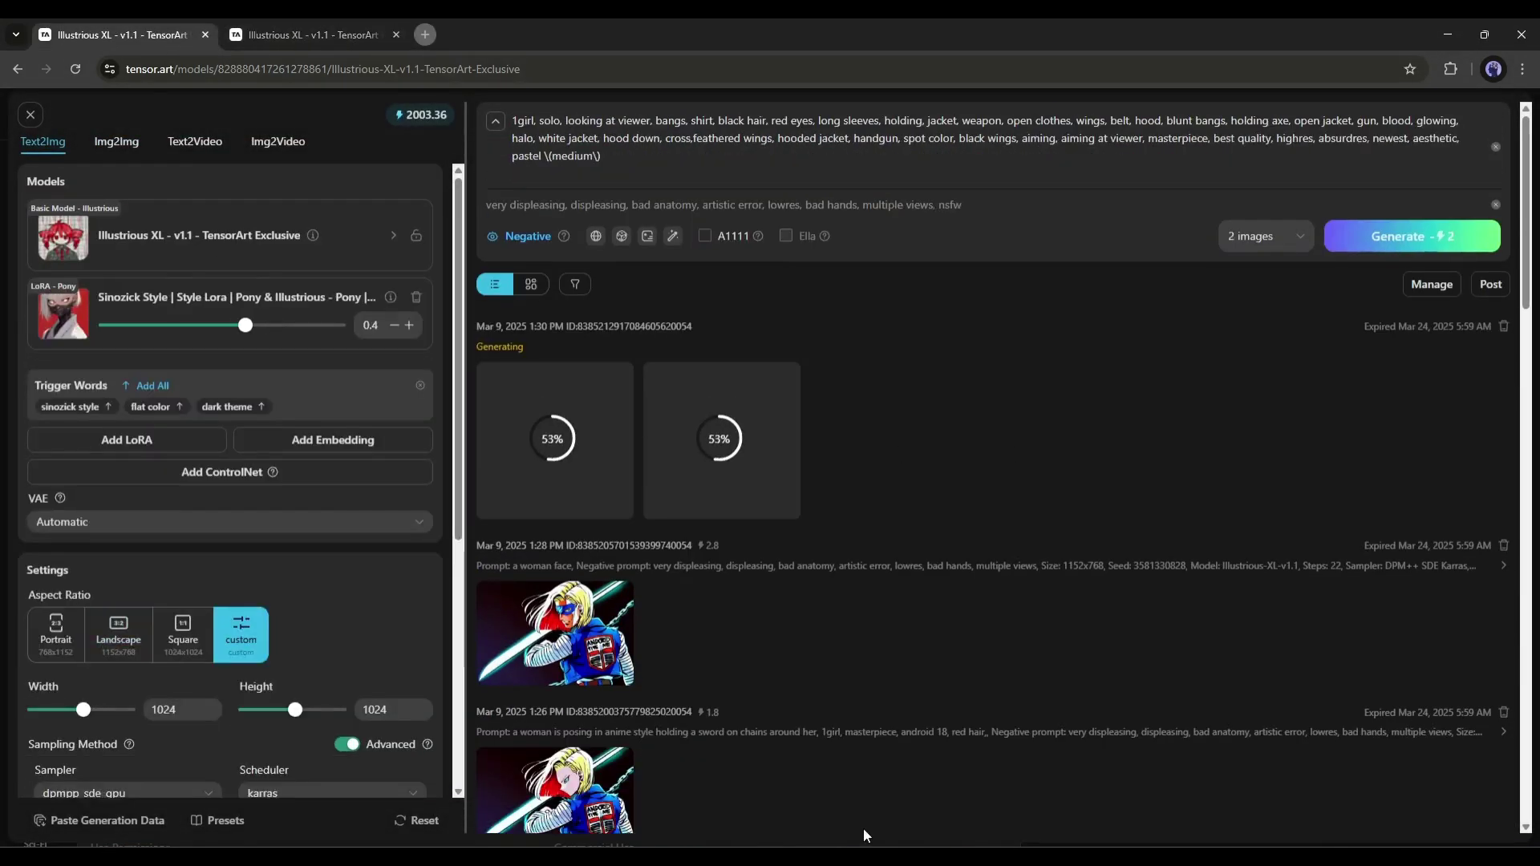
Browse the winged-girl gun images full size and download the second one.
click(722, 440)
key(Escape)
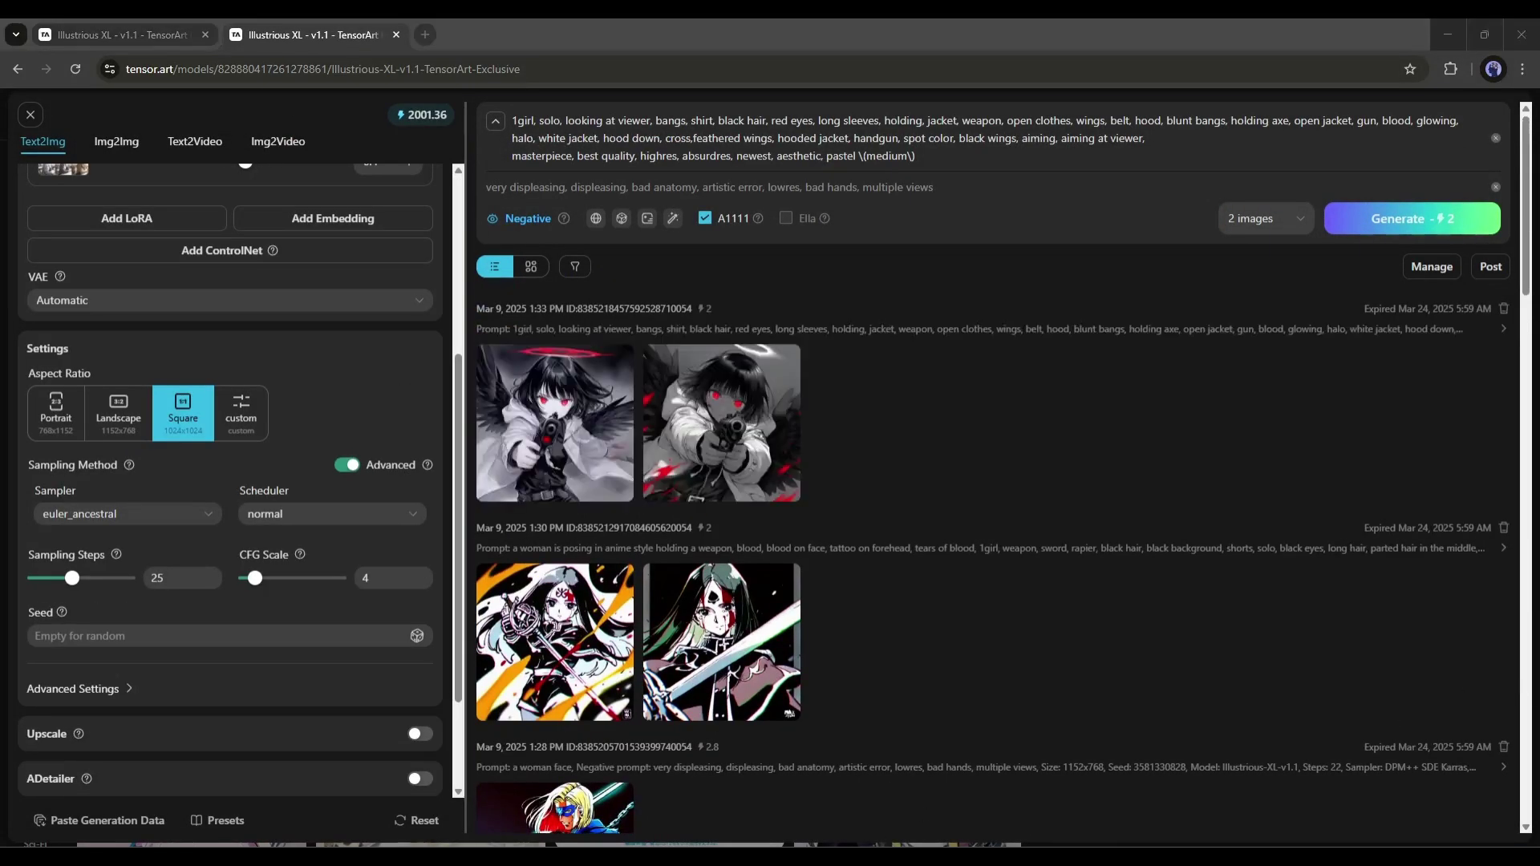
click(722, 457)
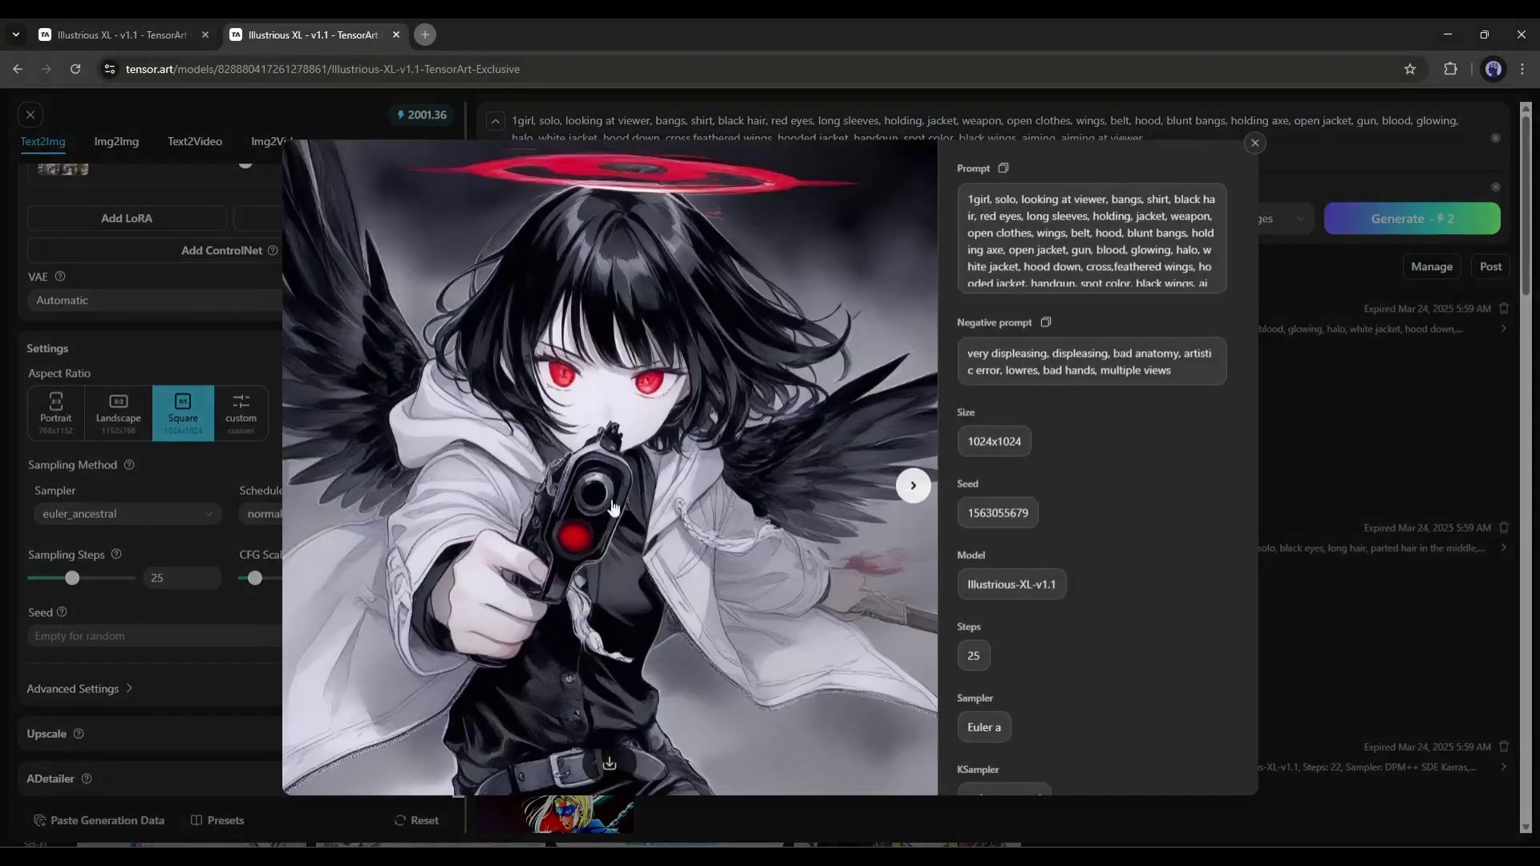
click(913, 485)
click(303, 485)
key(Escape)
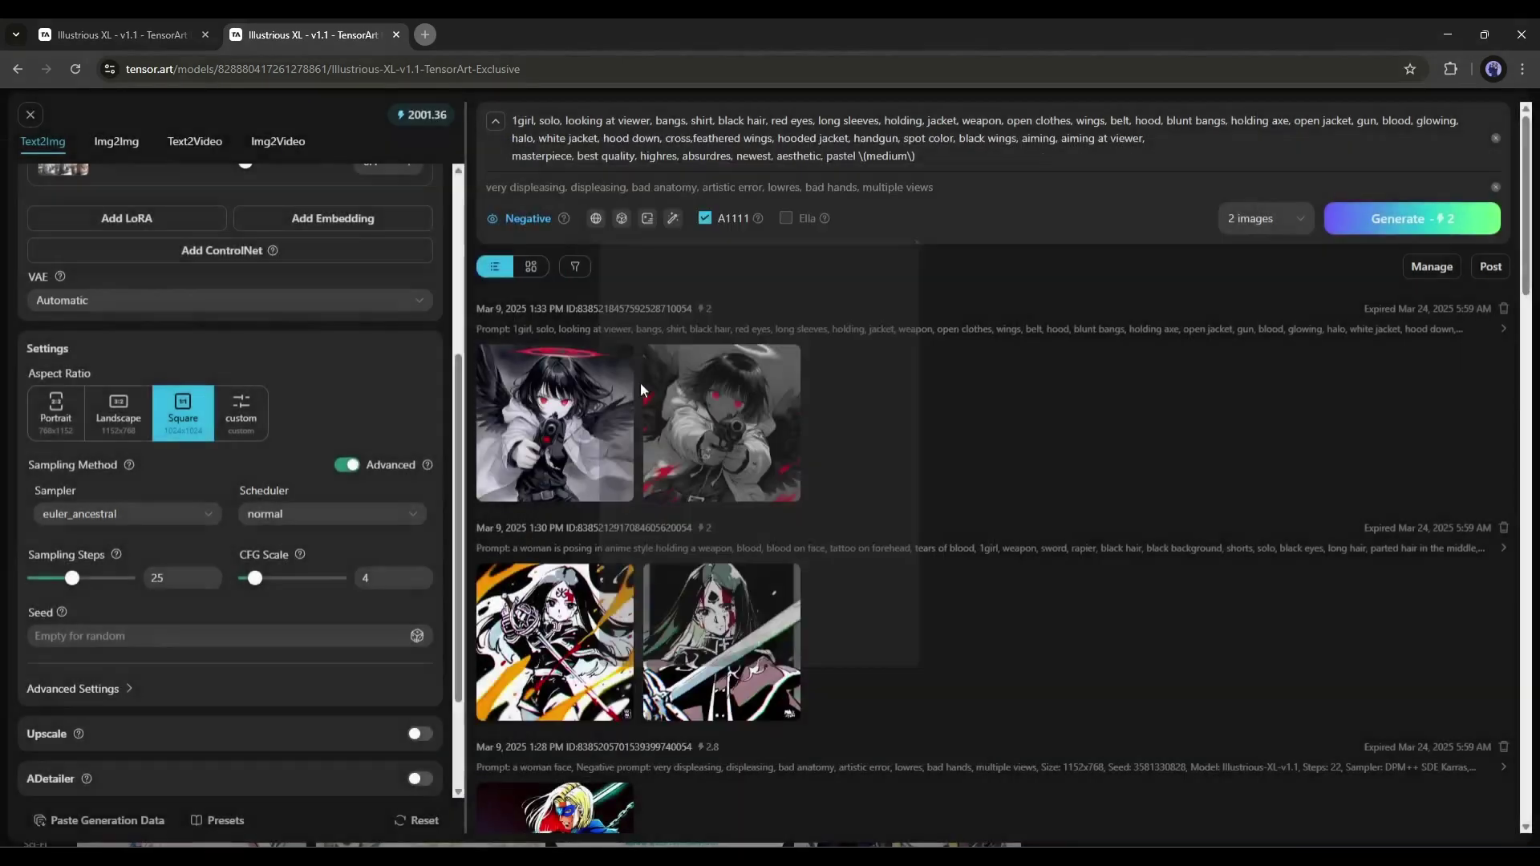
scroll(238, 426, up, 4)
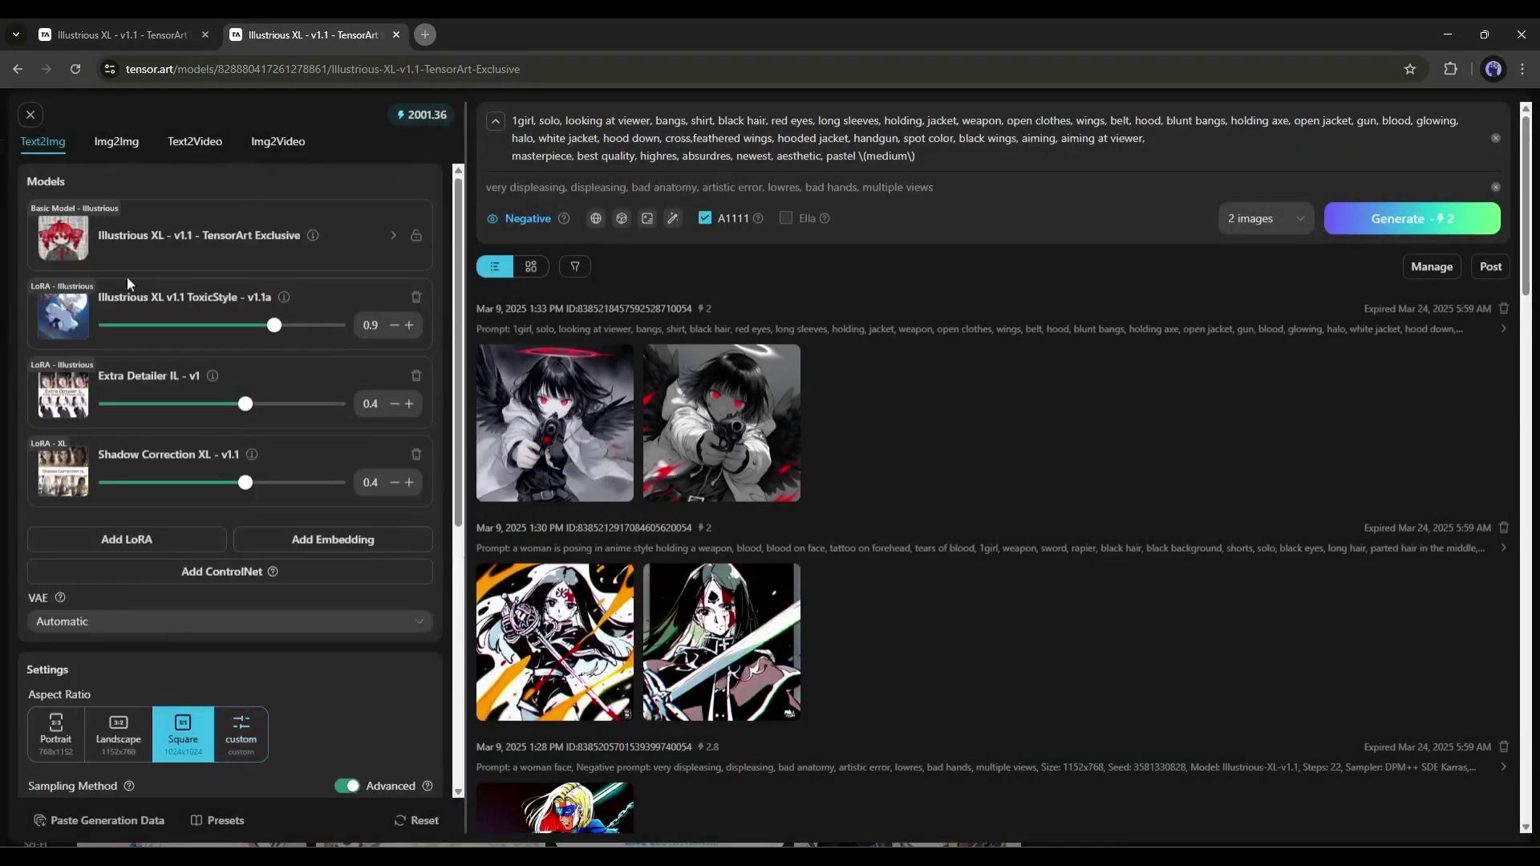
click(782, 362)
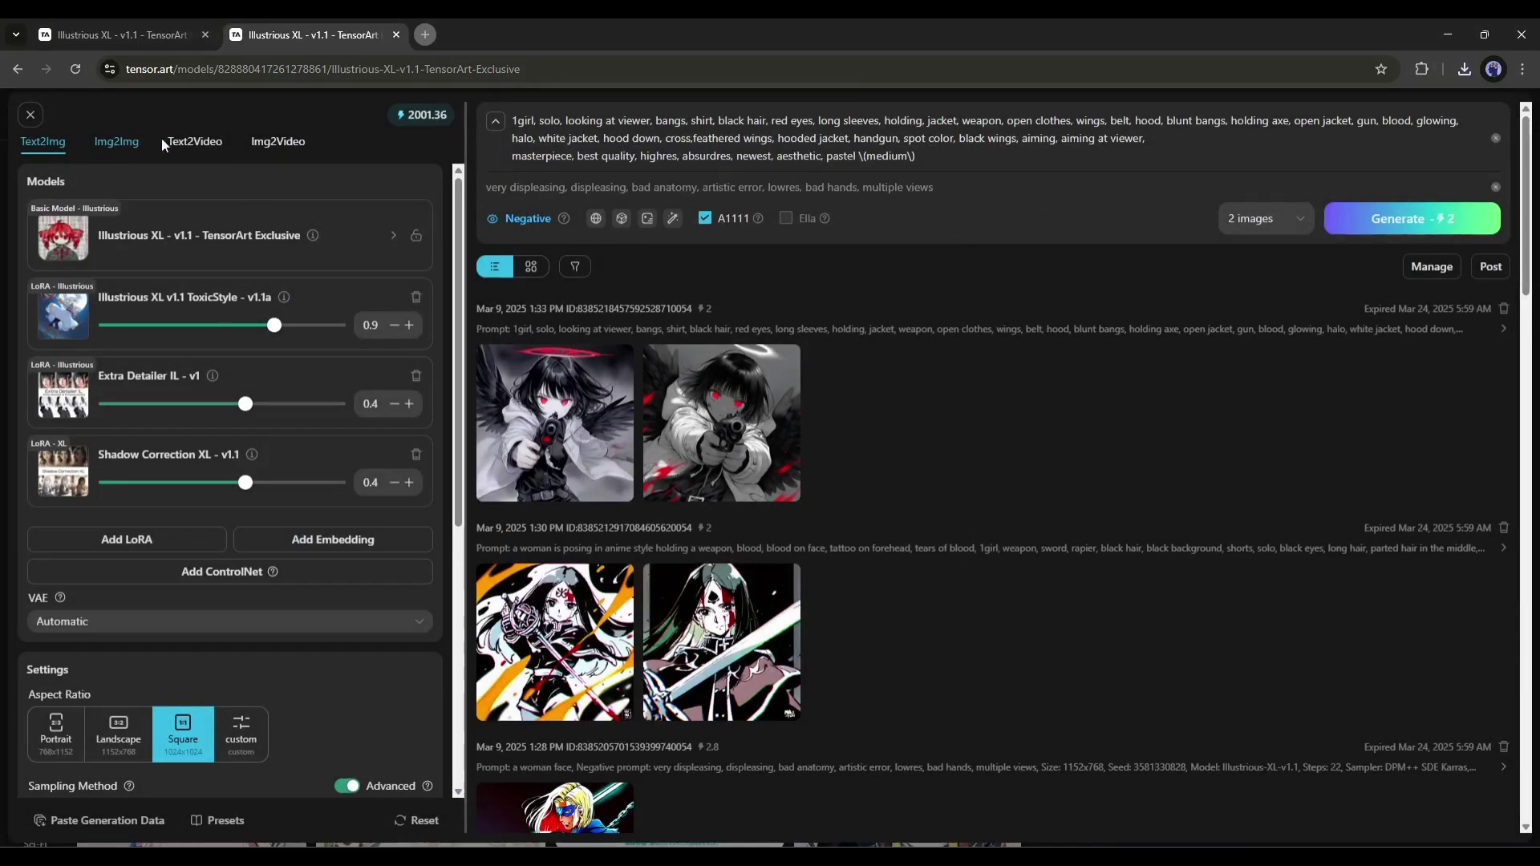
Set Text2Video to the Wan2.1 model with a 4-second duration at 832x480.
click(199, 145)
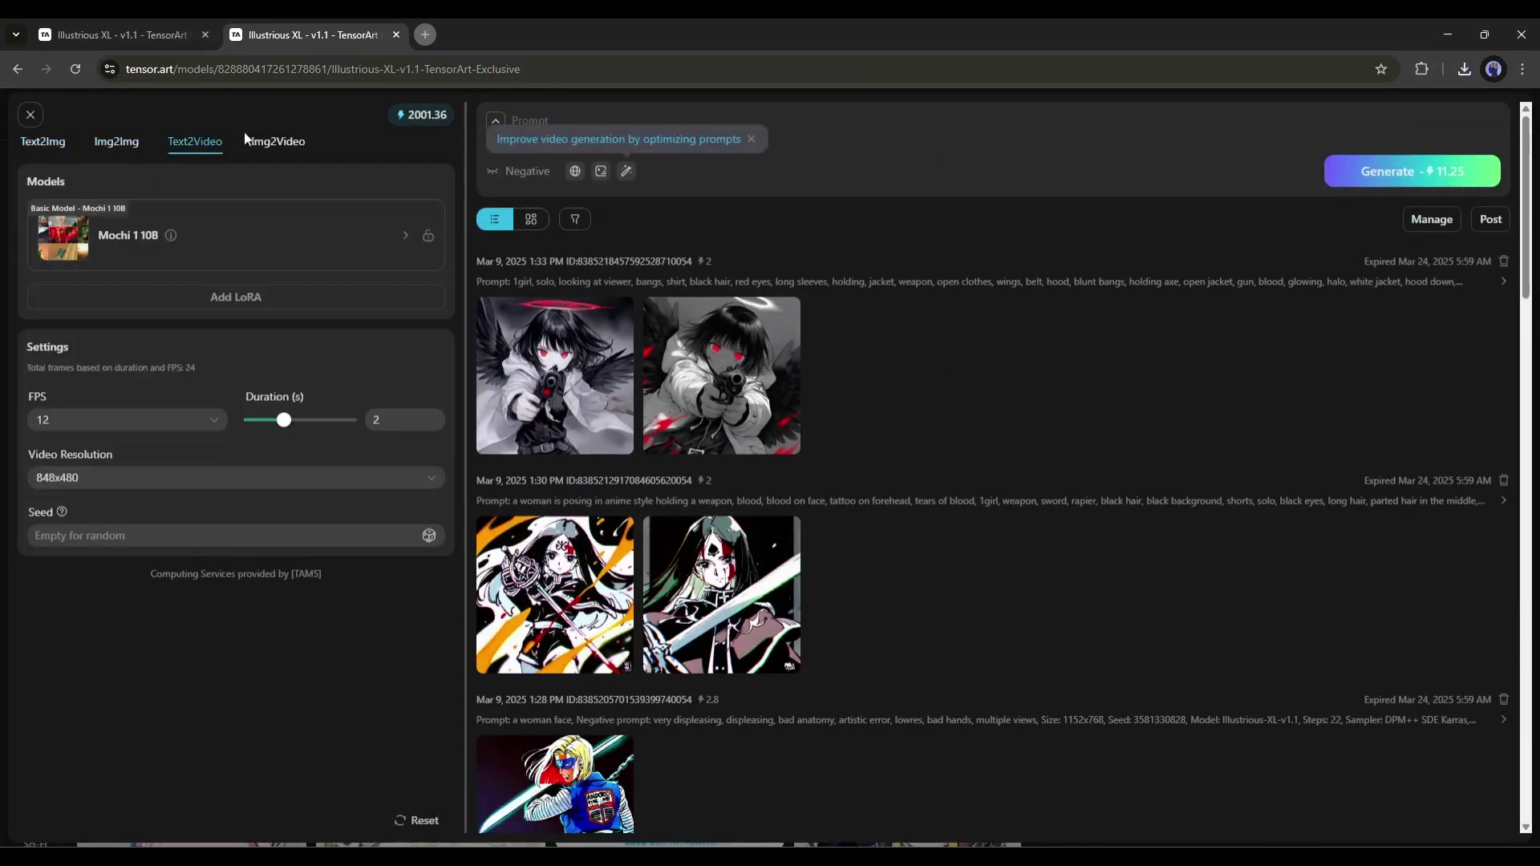
click(273, 248)
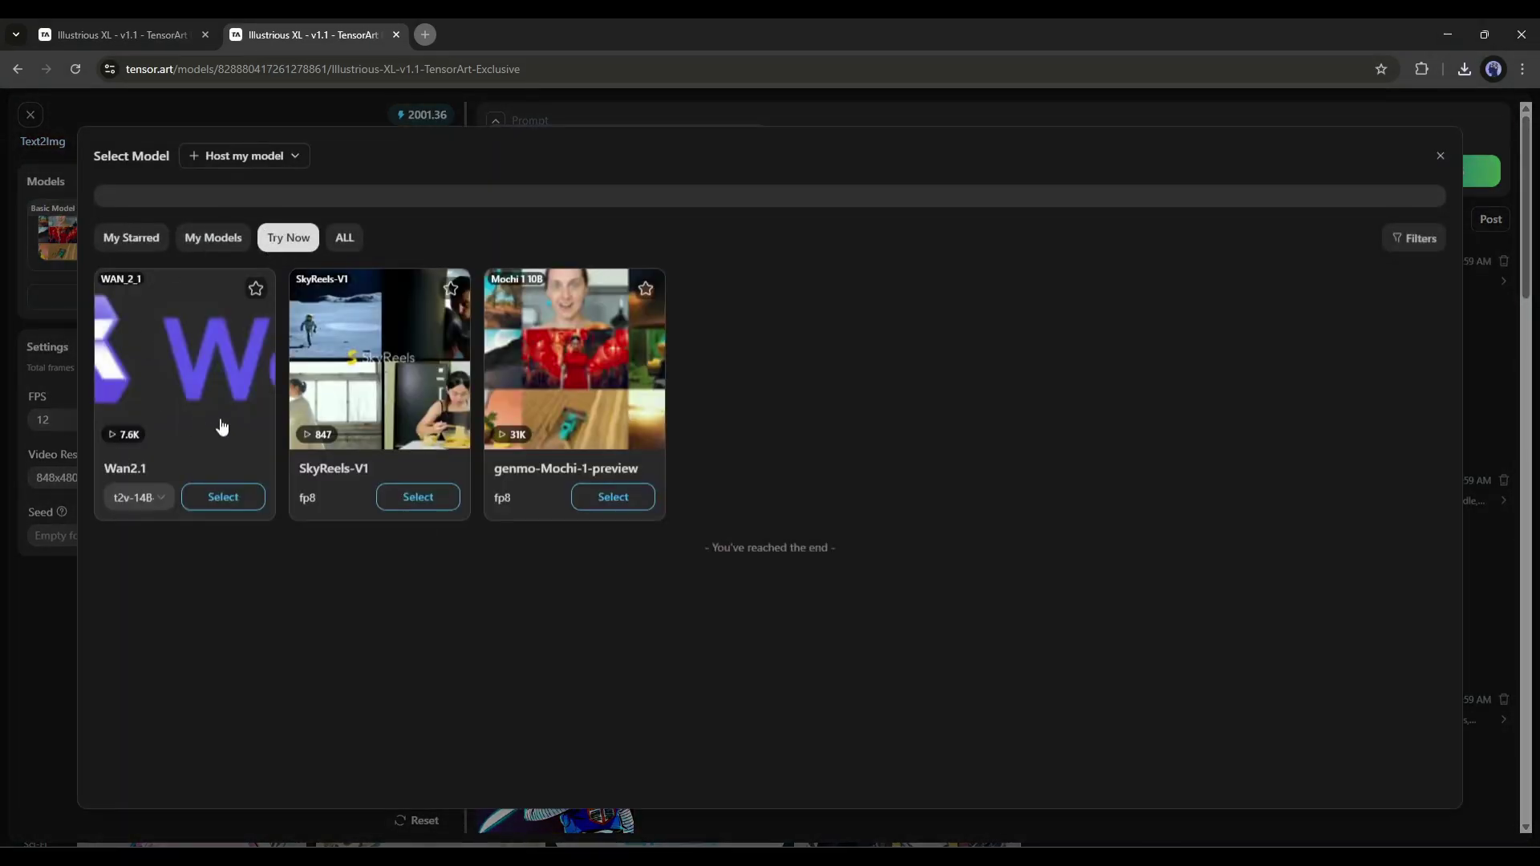
click(223, 498)
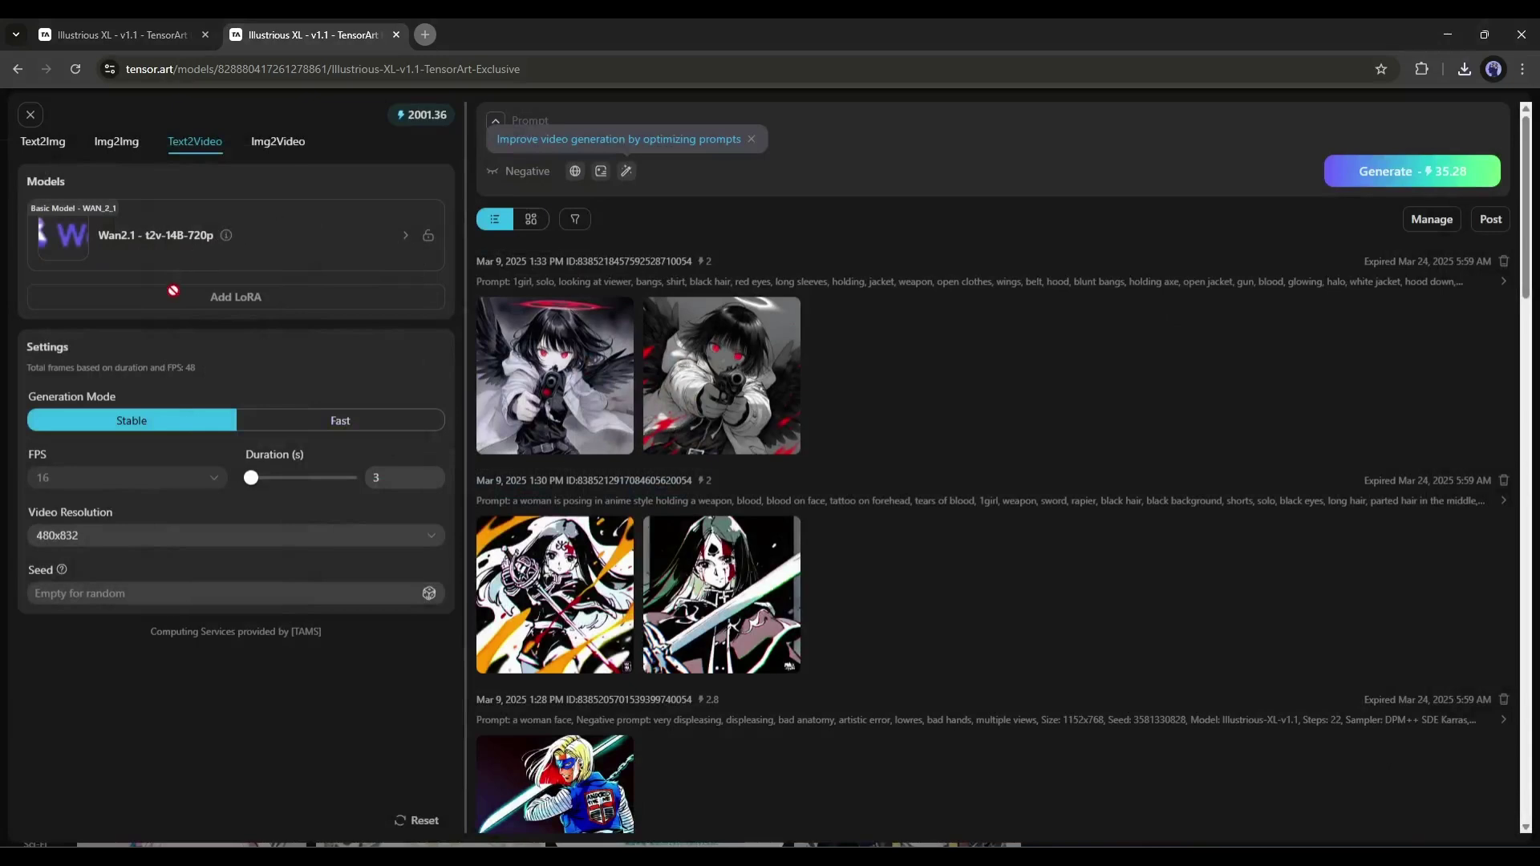
drag(251, 477, 350, 477)
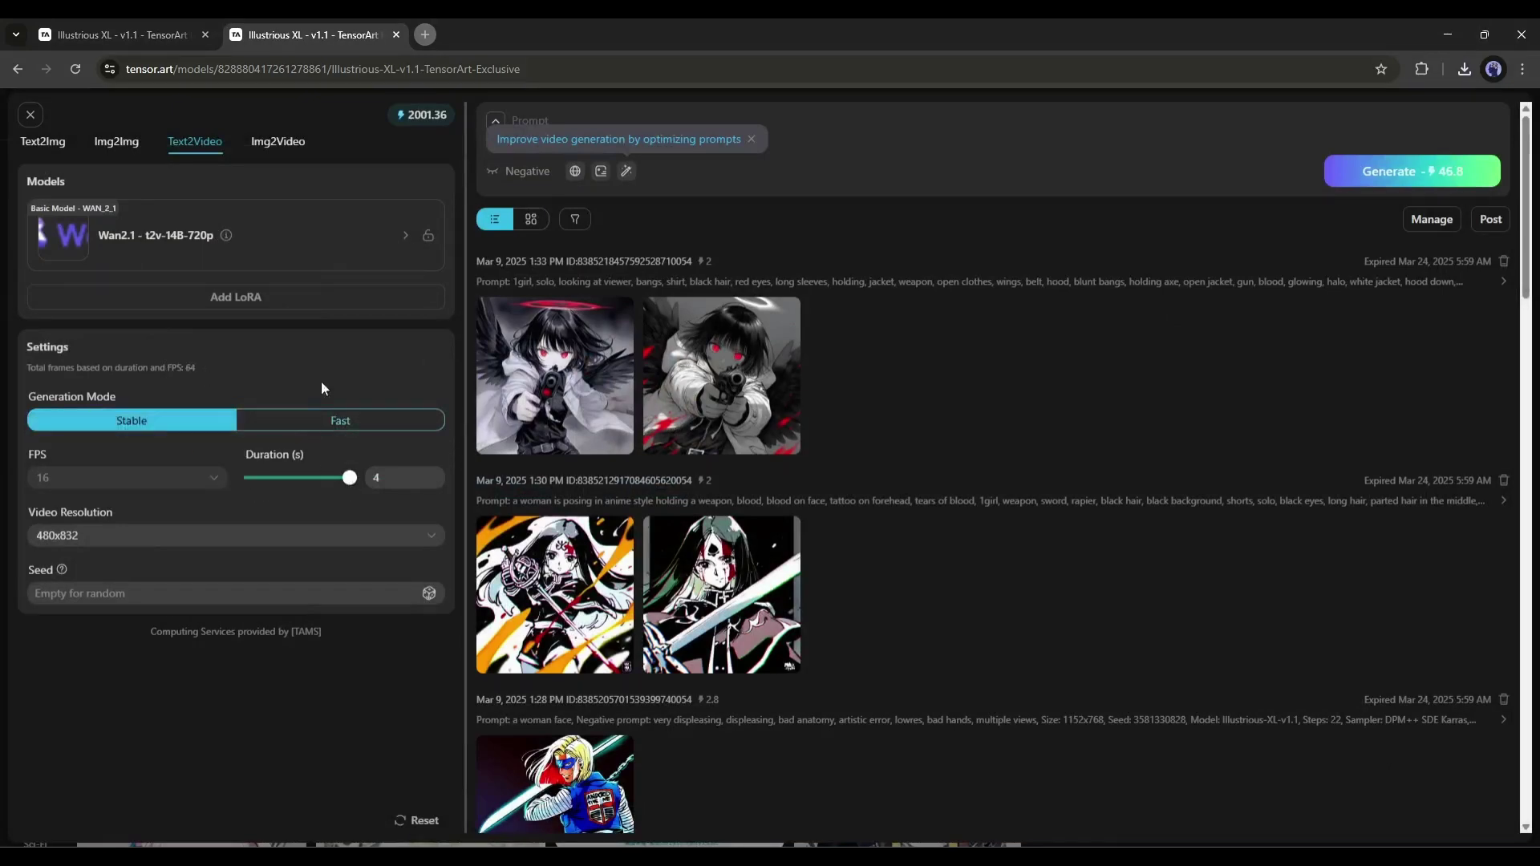
click(126, 539)
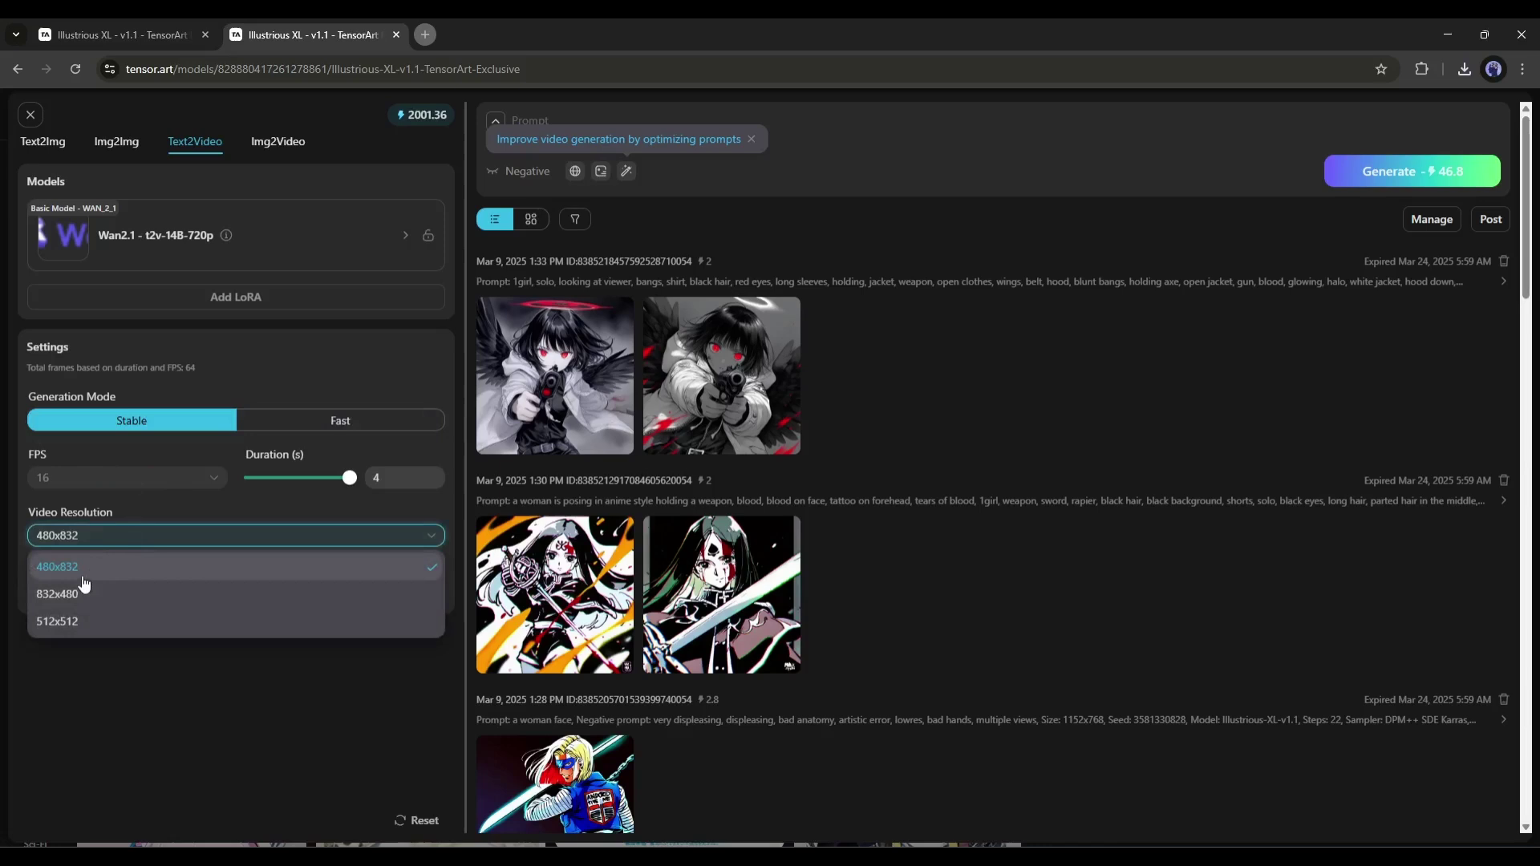
click(92, 598)
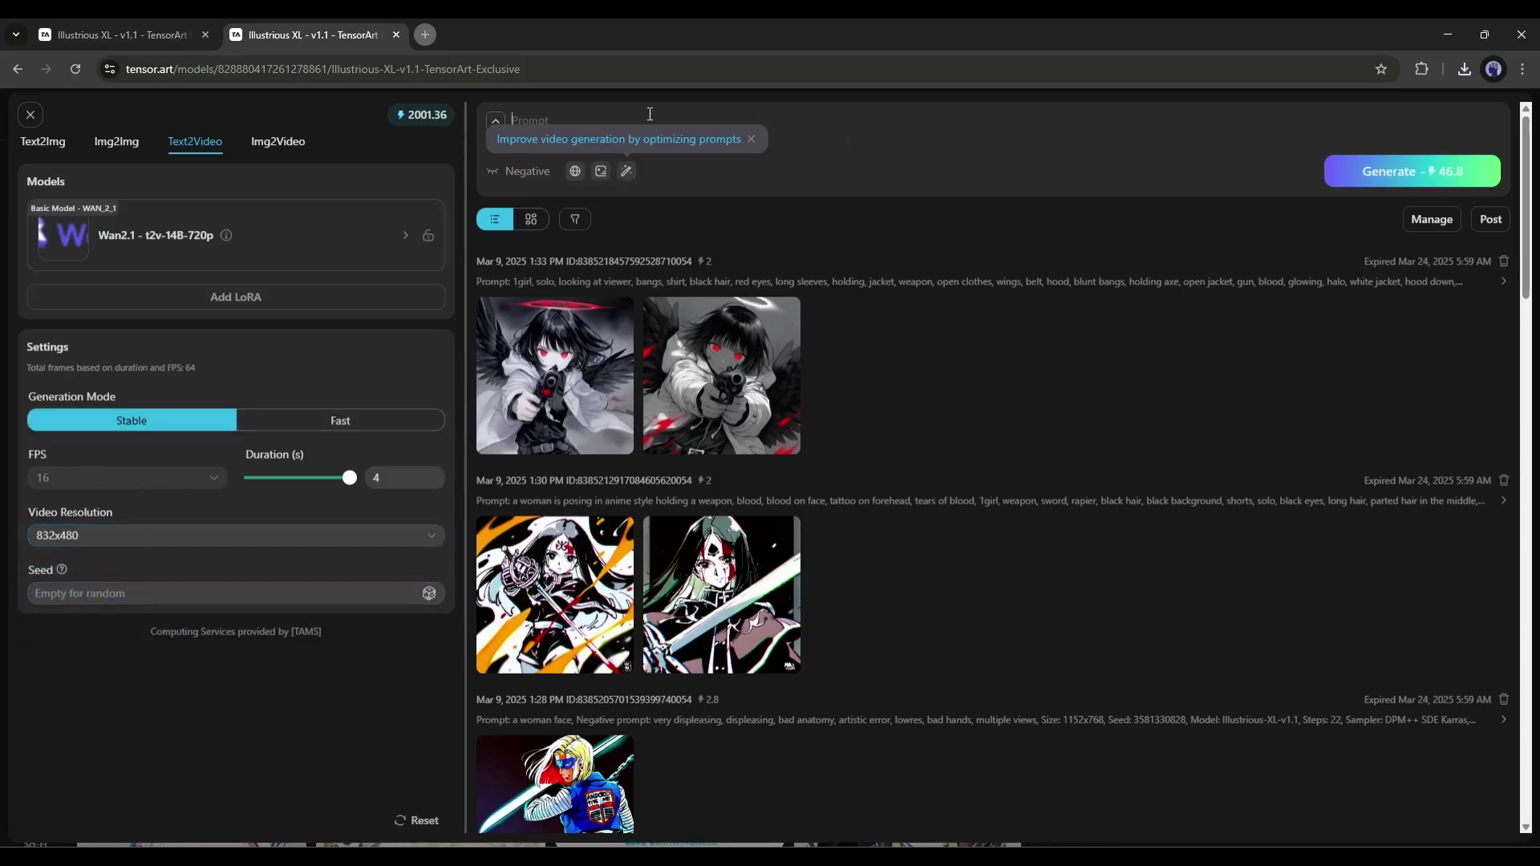
Prompt 'a girl walking in busy street', enhance it, generate, and view the video.
click(720, 108)
text(a girl walking in busy street)
click(706, 139)
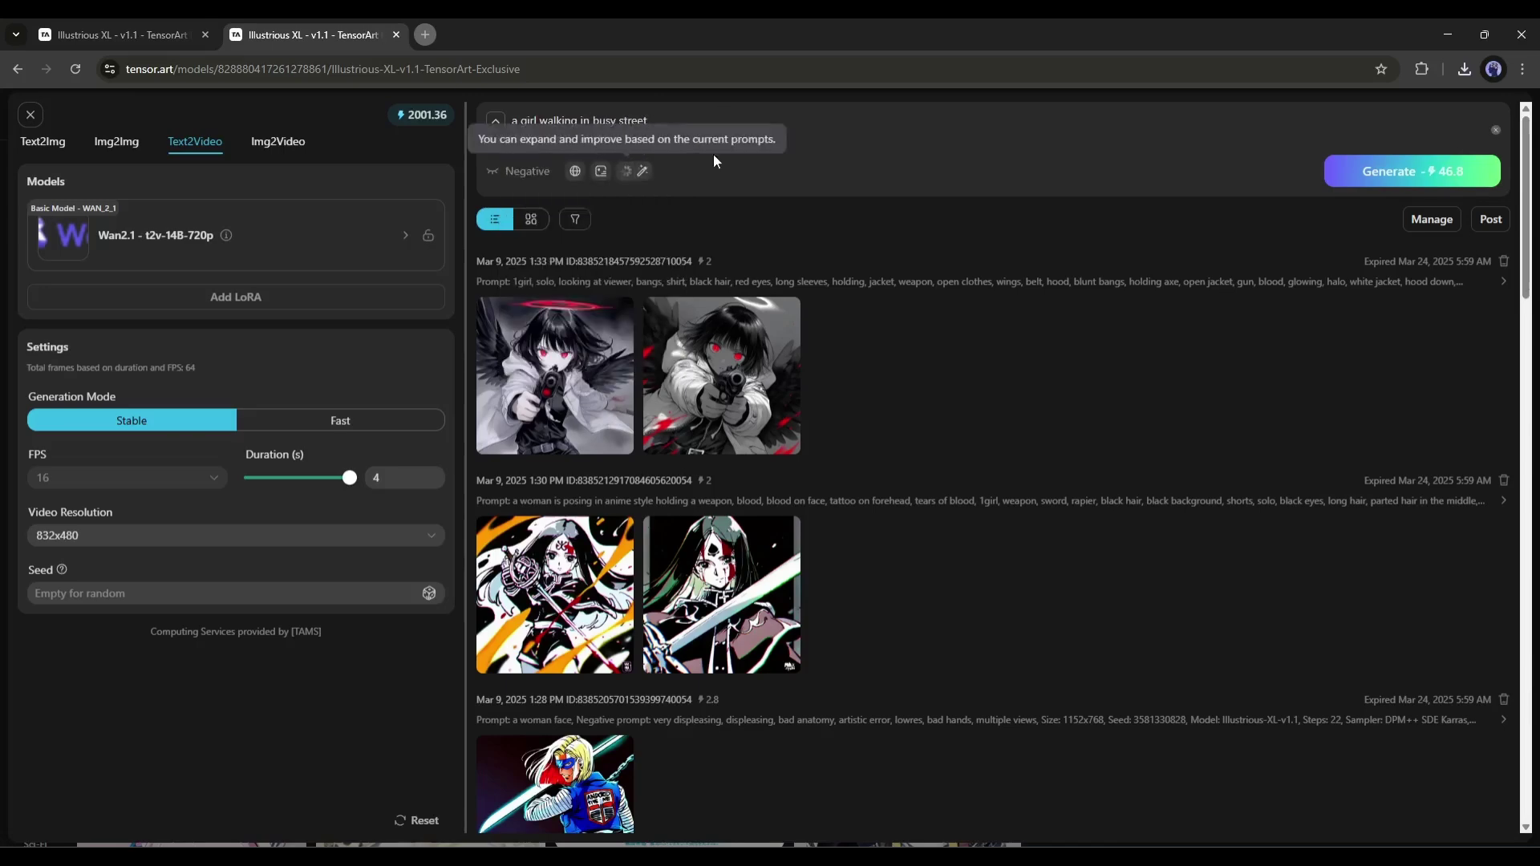
click(1402, 189)
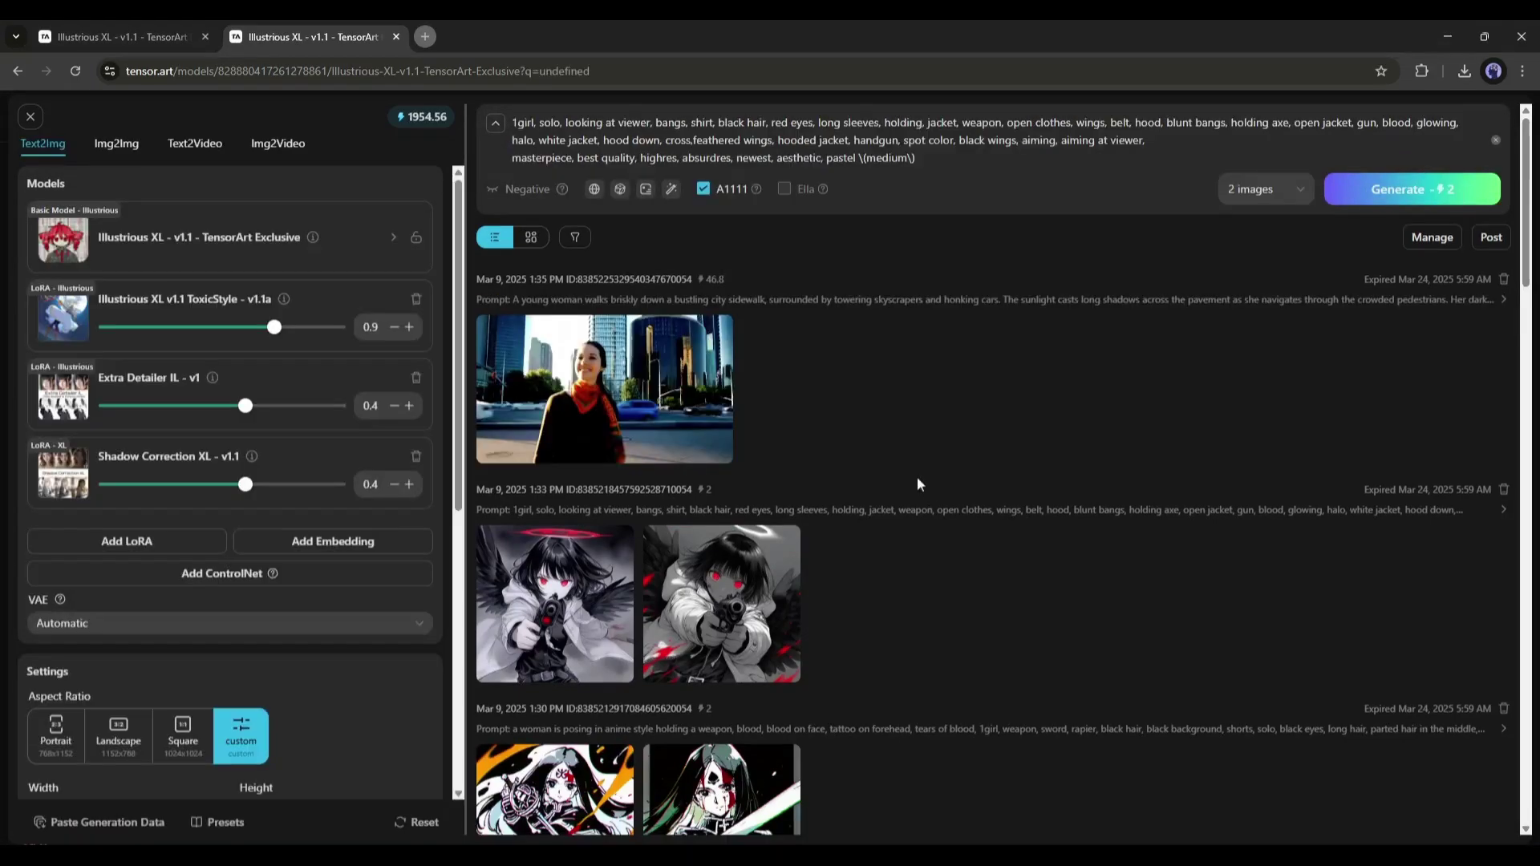
click(629, 397)
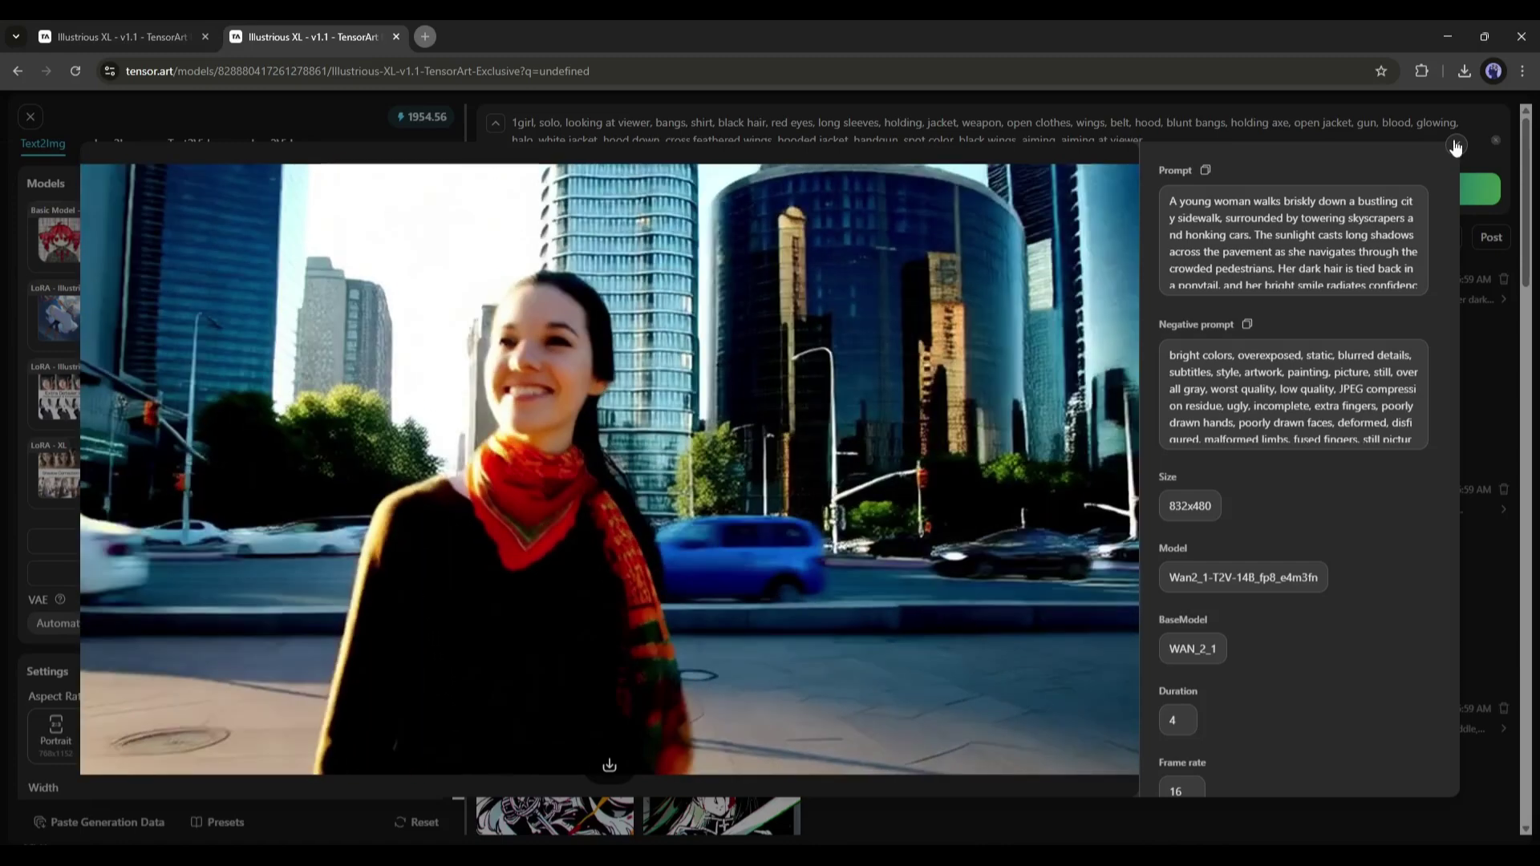
click(1457, 145)
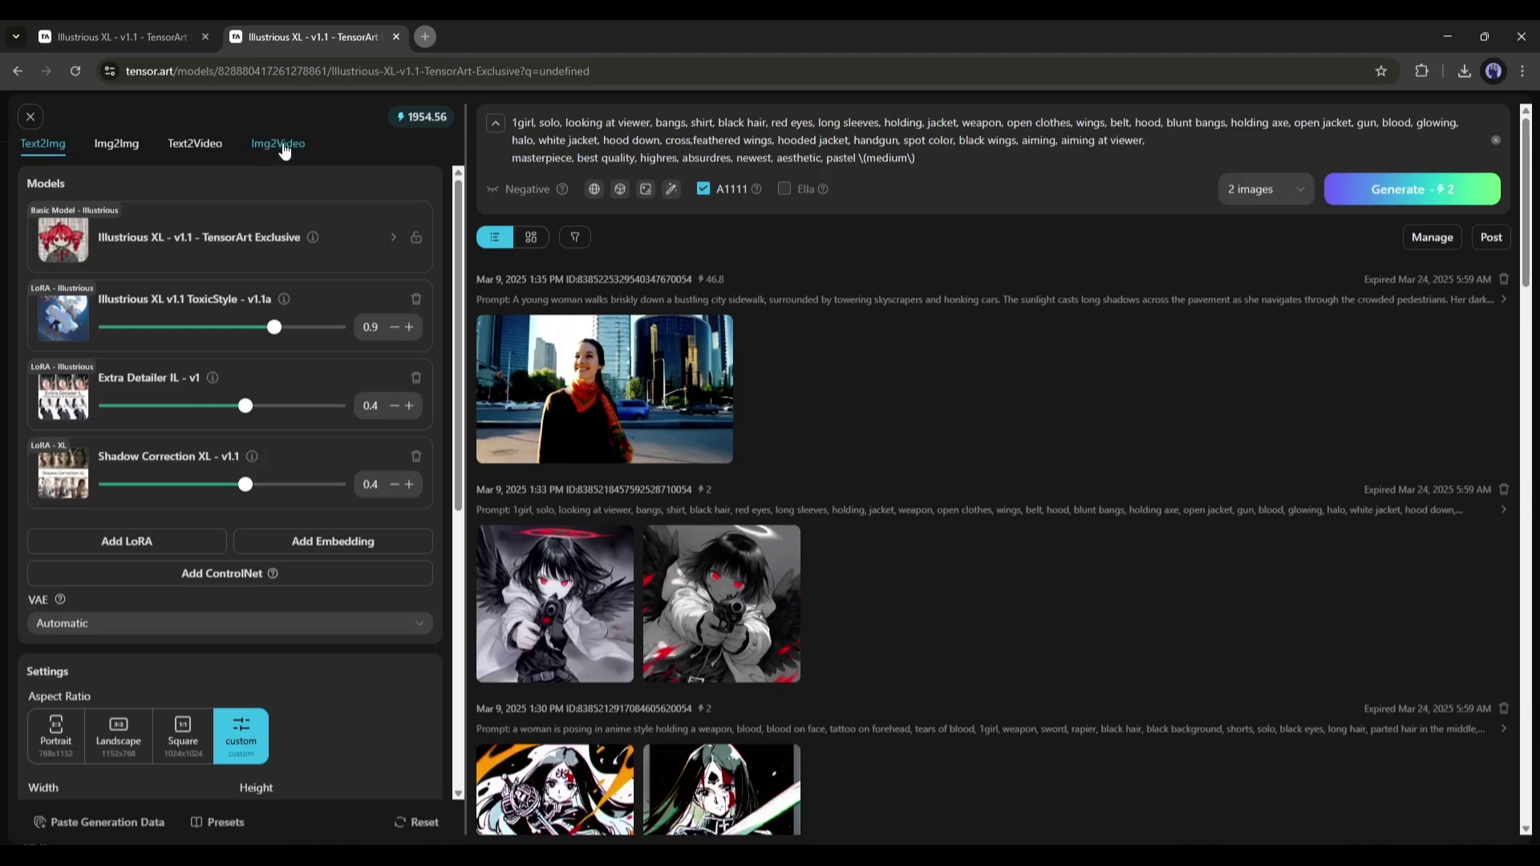
Upload the winged-girl image to Img2Video, prompt 'a girl with gun', generate, and inspect the result.
click(284, 151)
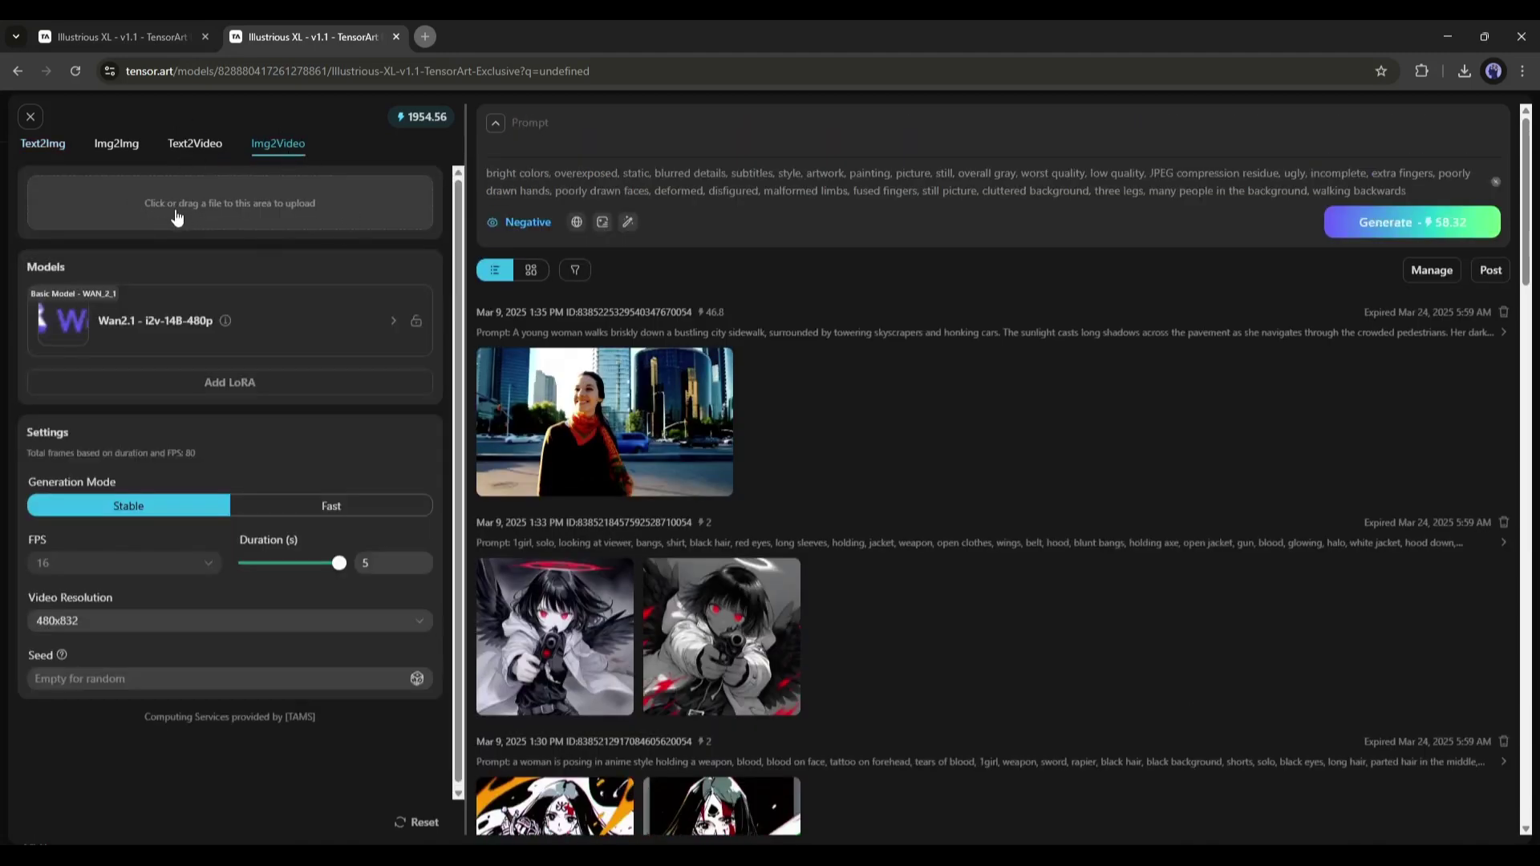
click(238, 200)
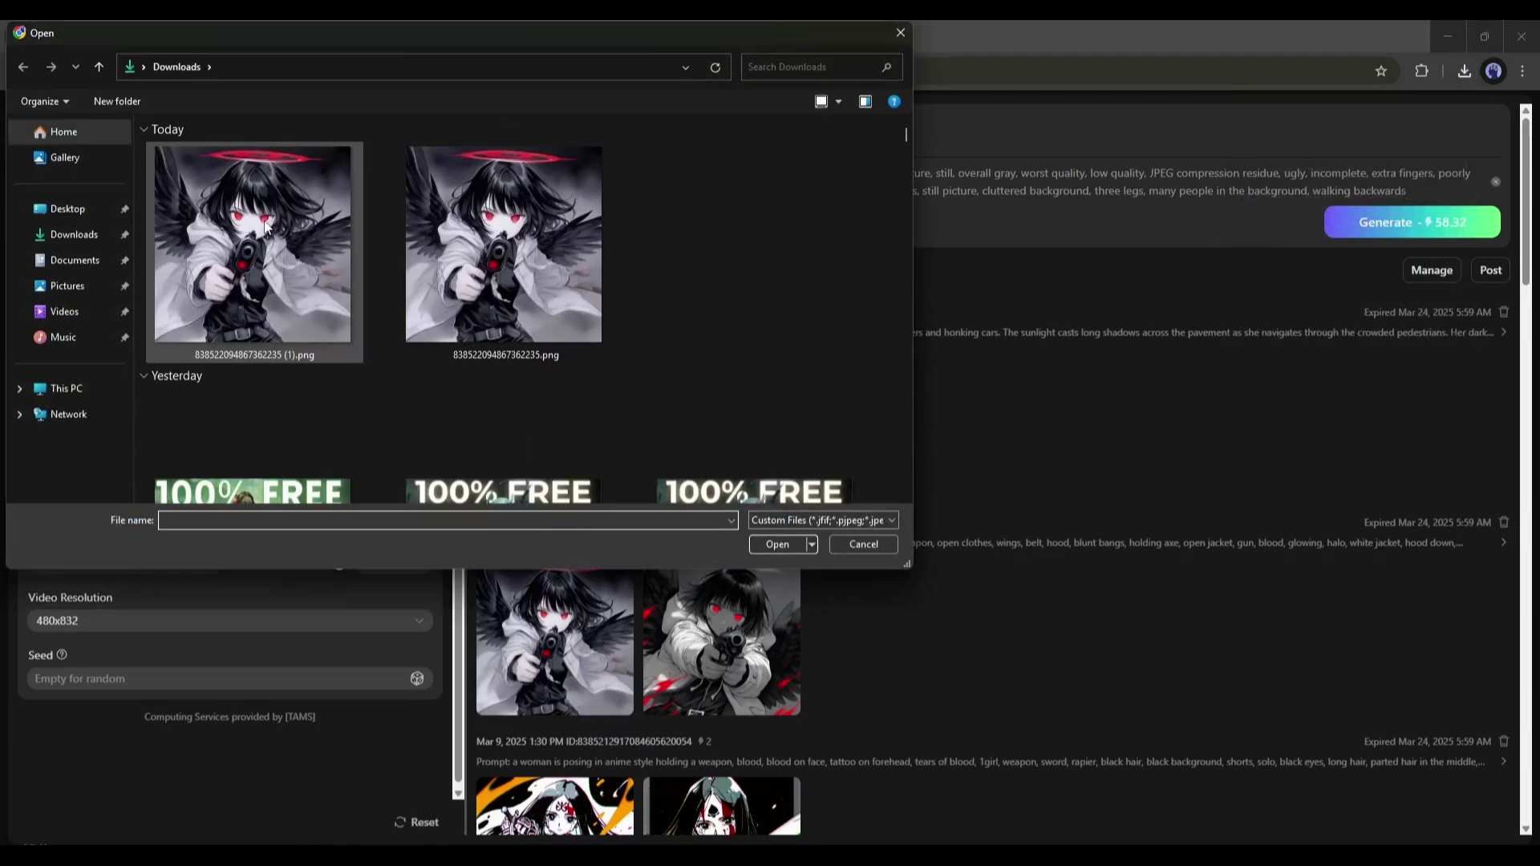
double_click(264, 245)
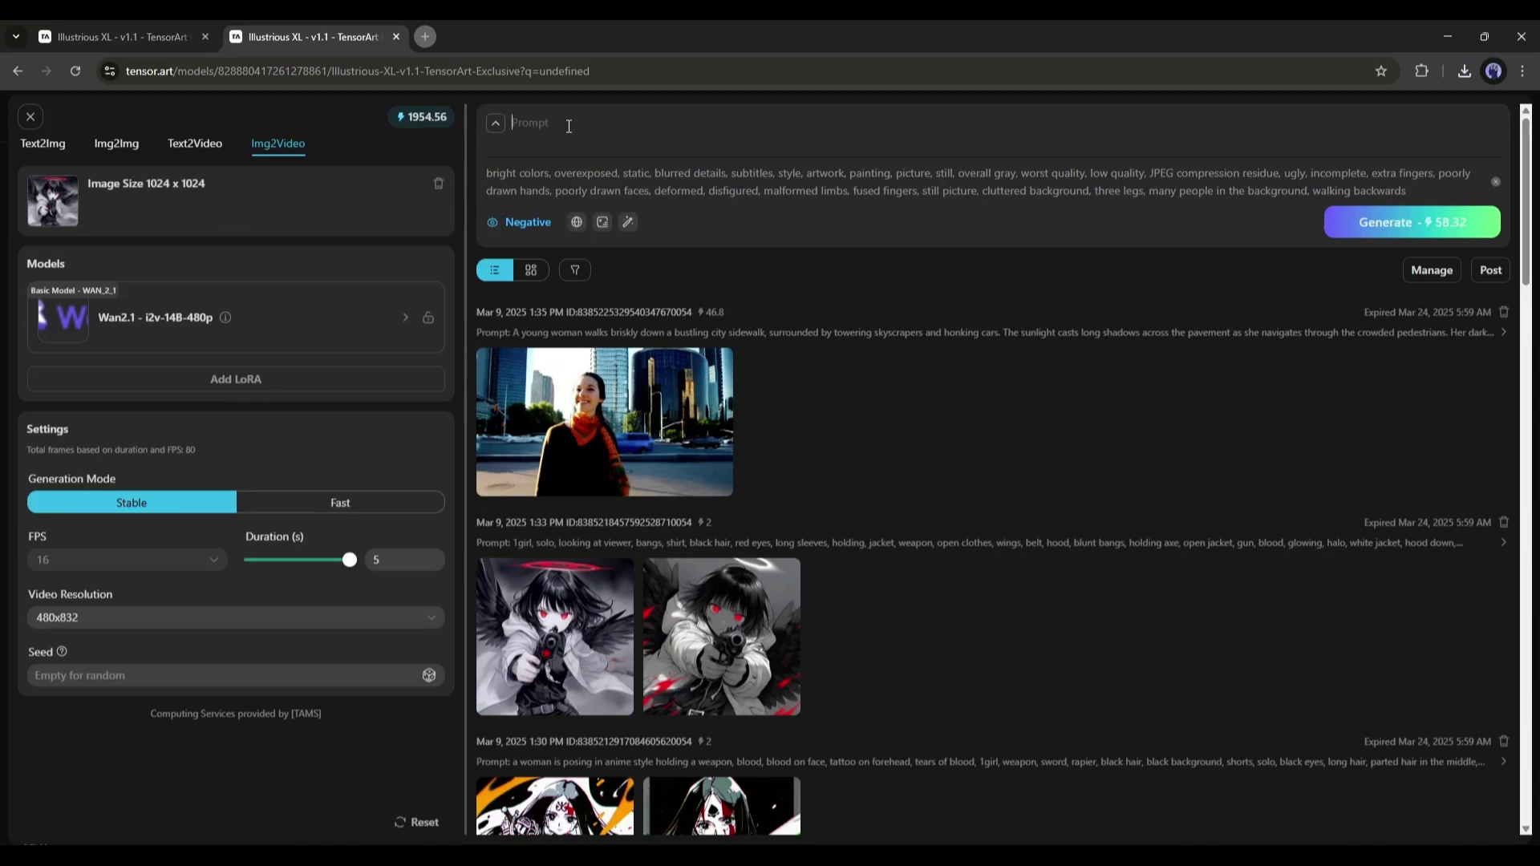
text(a girl with gun)
click(1416, 225)
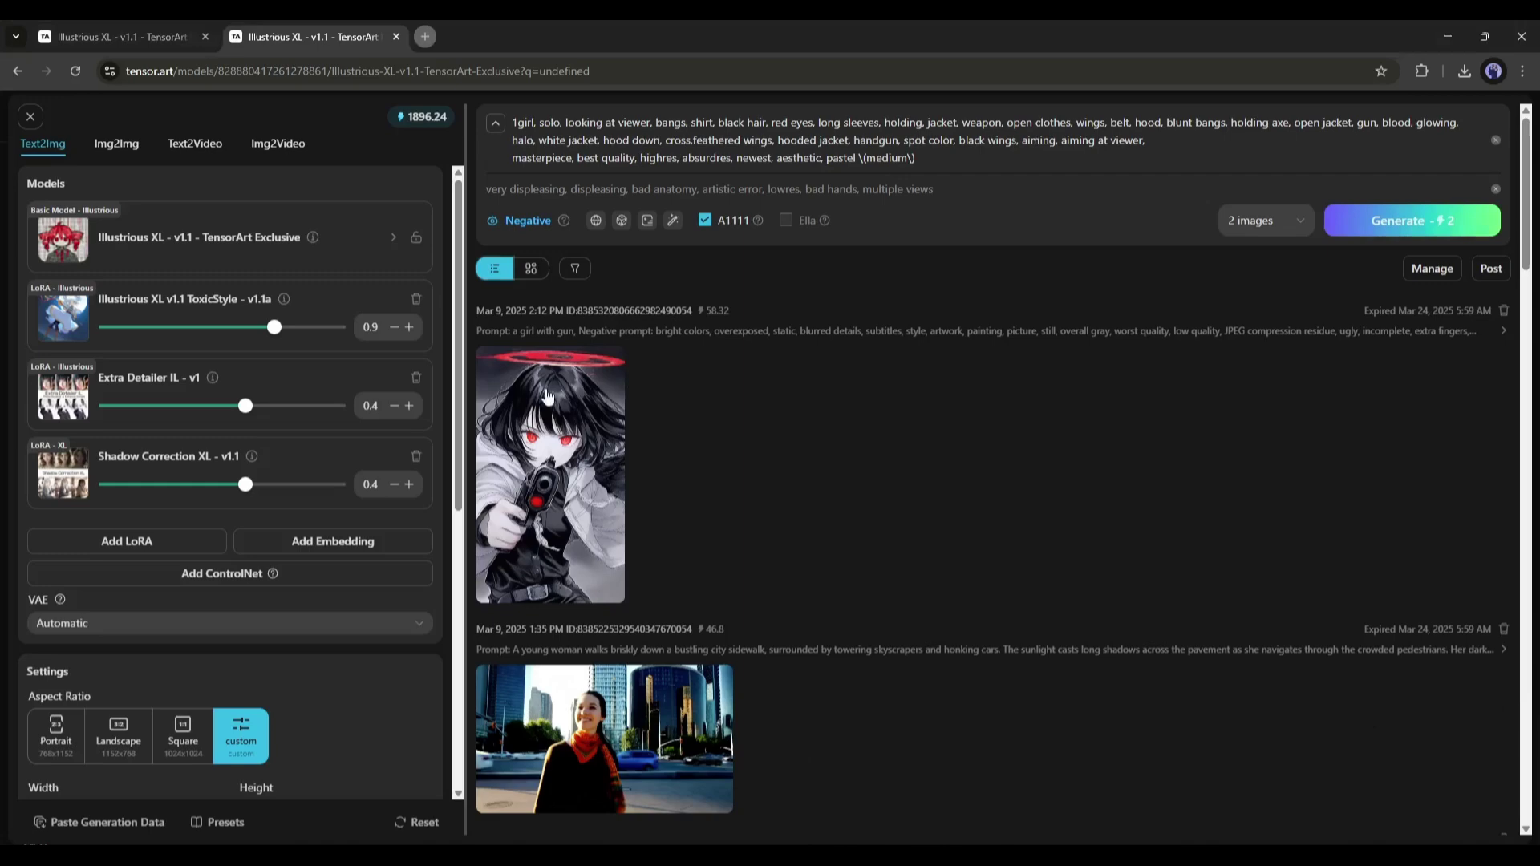
click(548, 399)
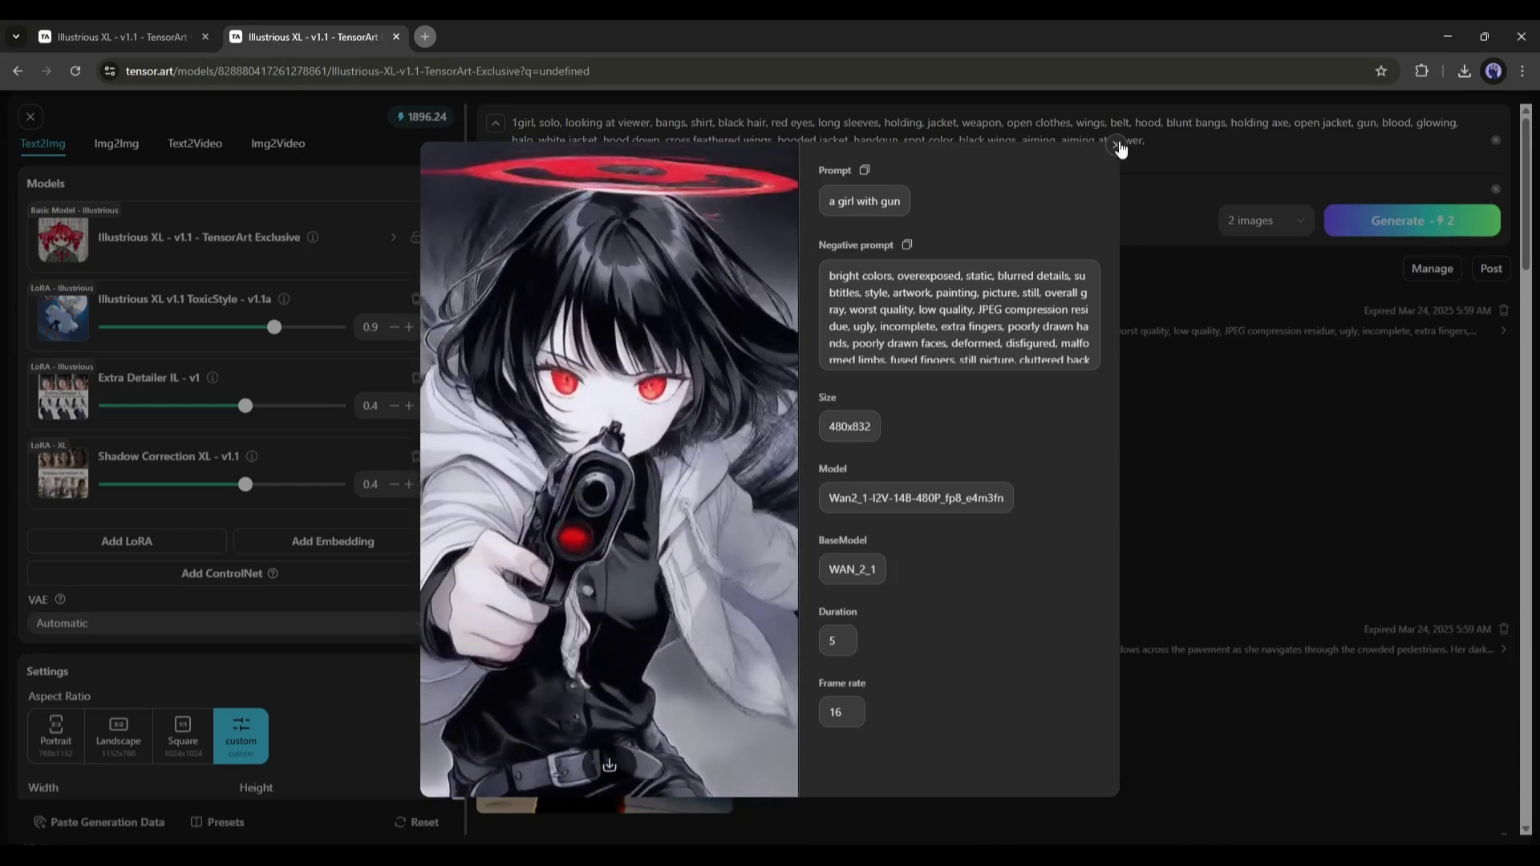
click(1118, 147)
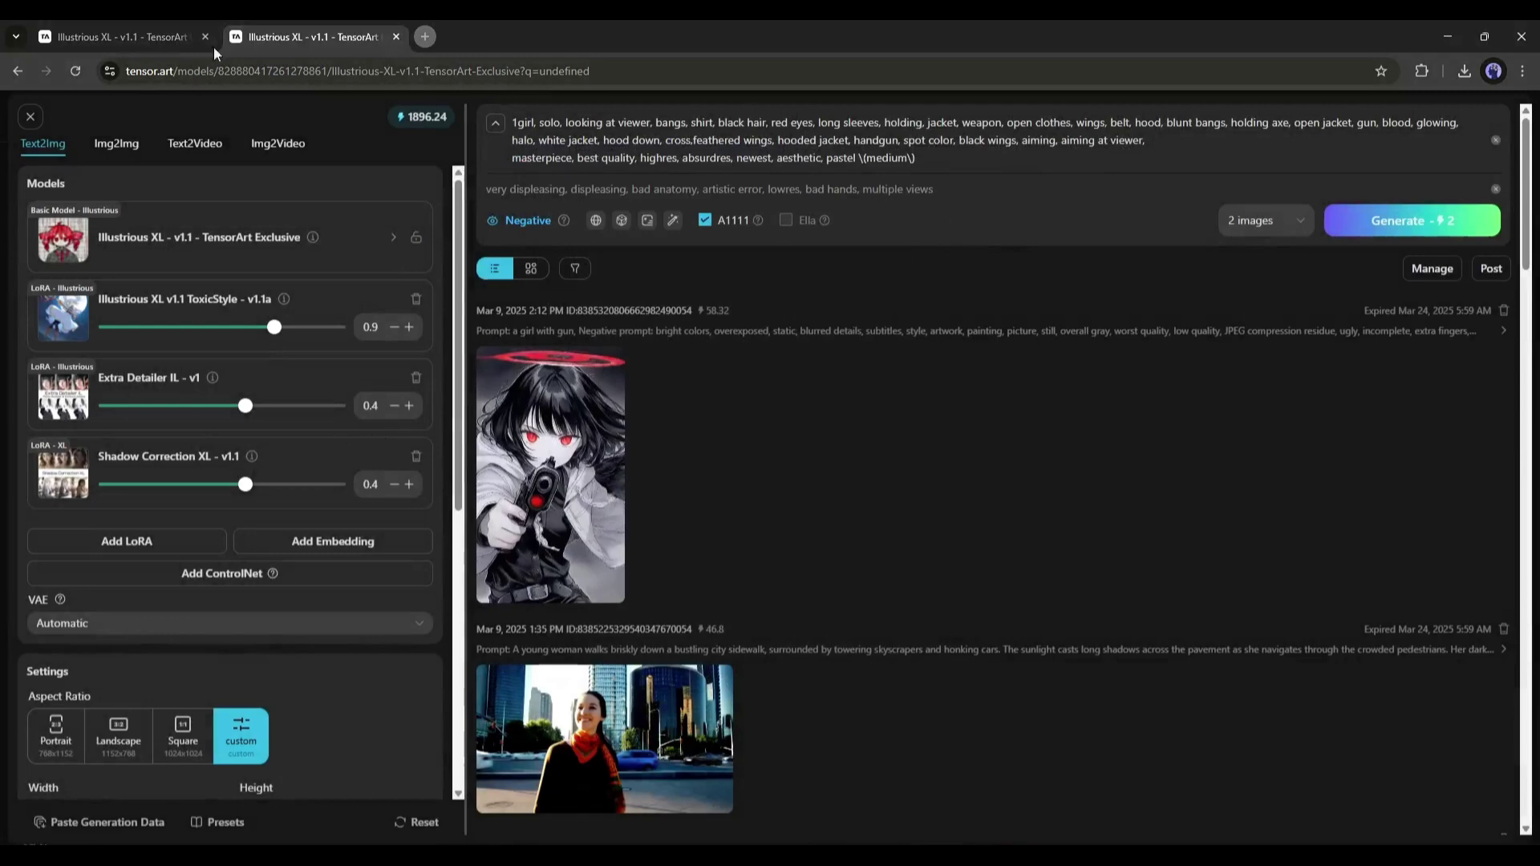
Close the generation panel and go via the home page to Online Training.
click(31, 118)
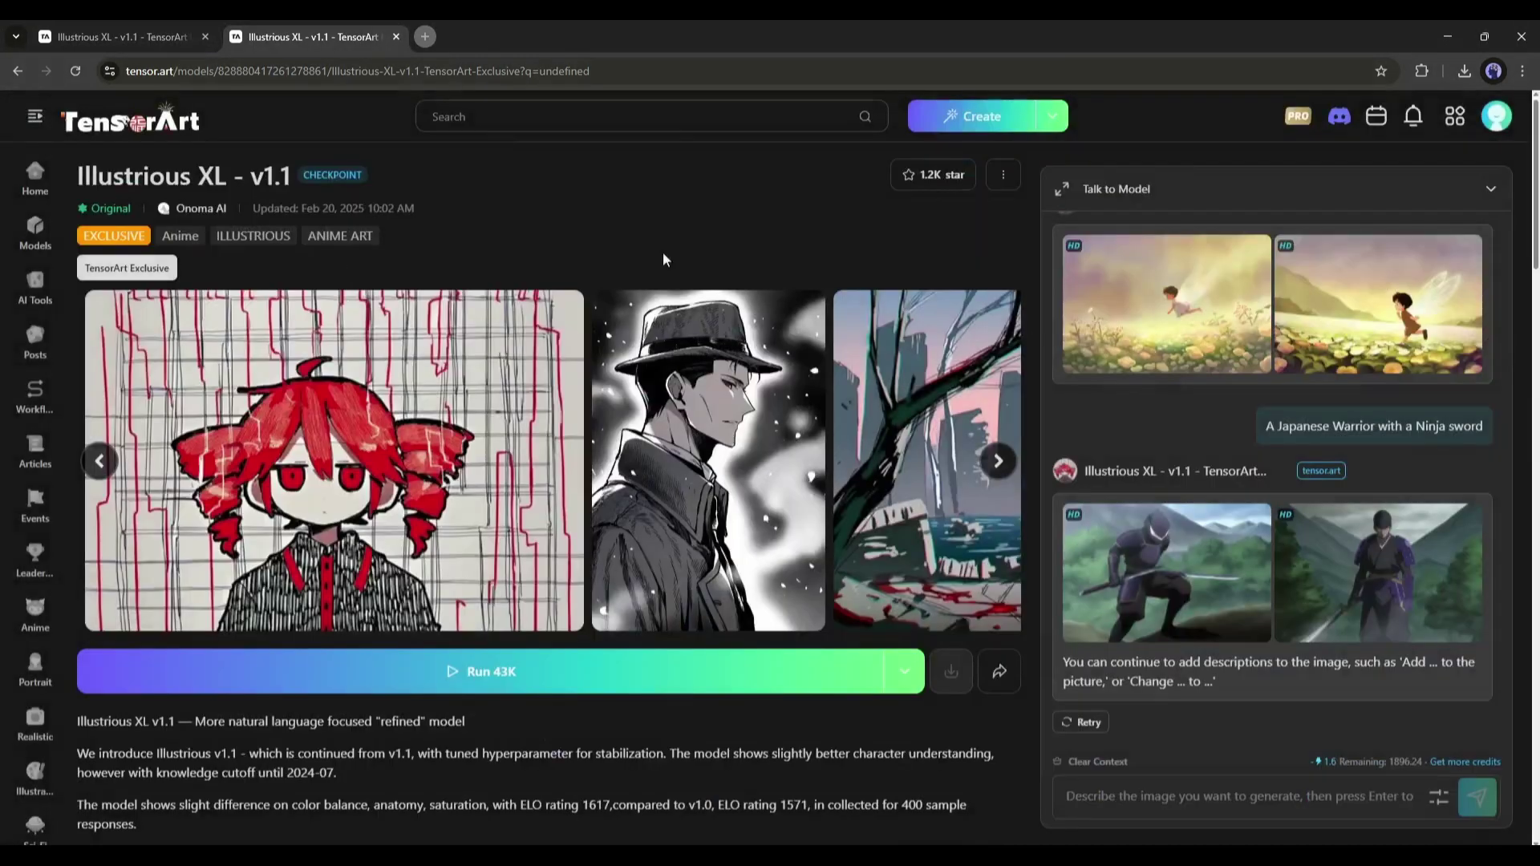
click(119, 131)
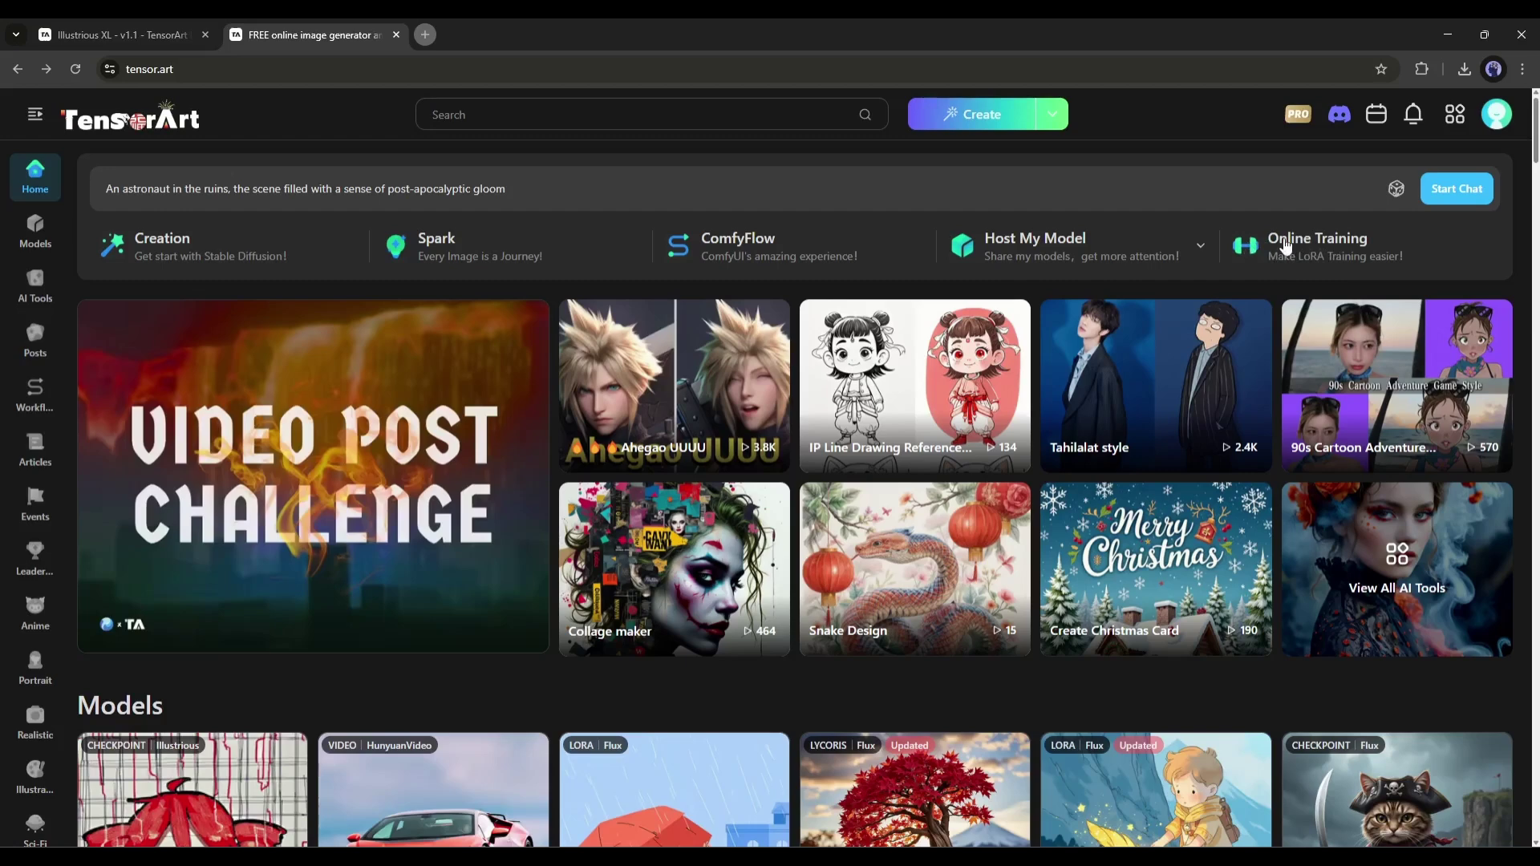
click(1302, 242)
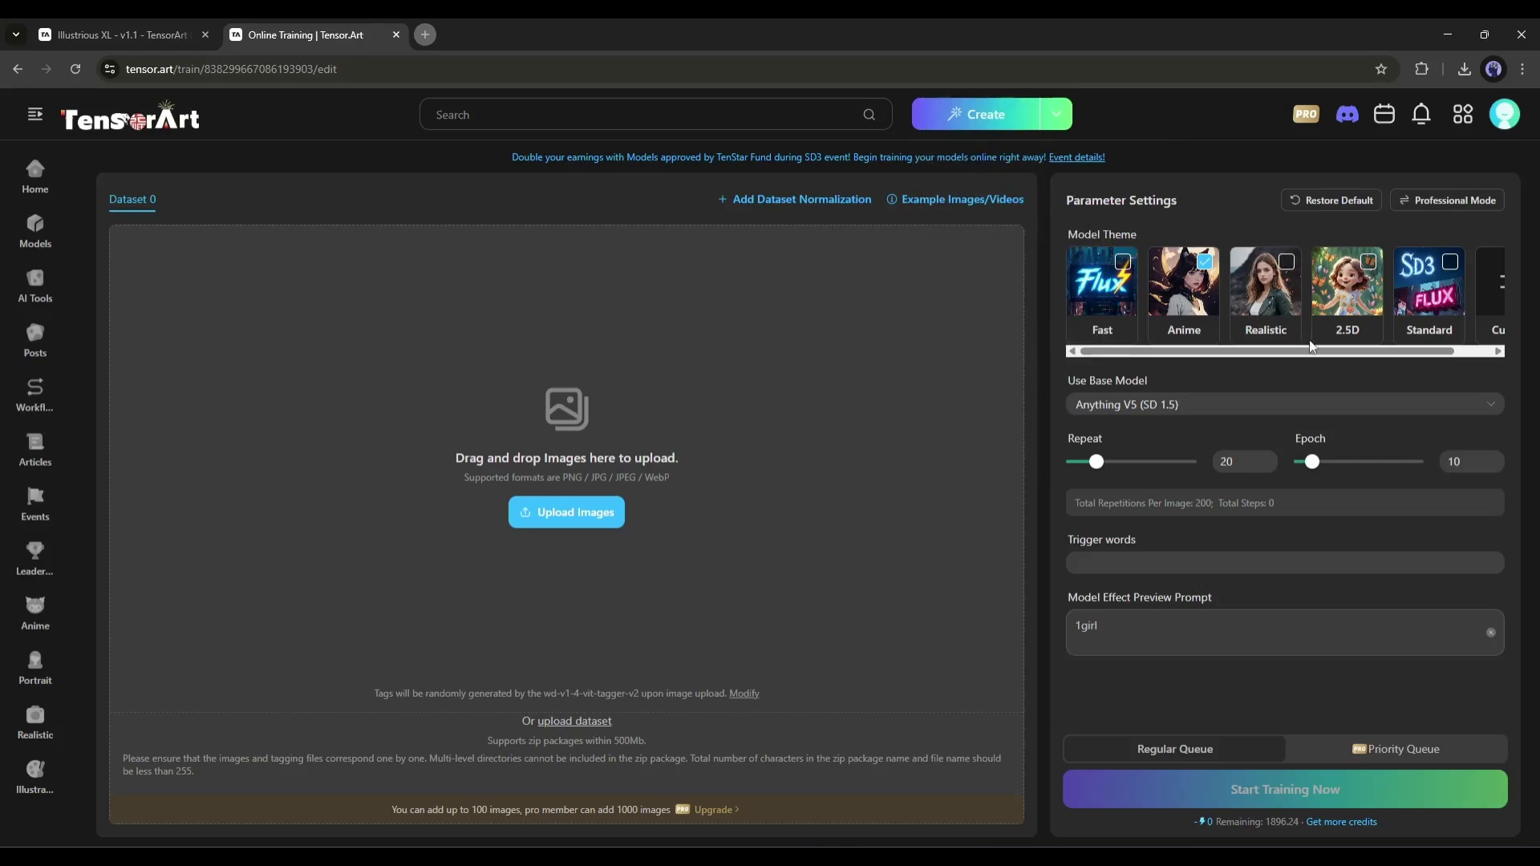
Choose Animagine XL as the base model and set the trigger words to 'action girl'.
drag(1312, 355, 1245, 355)
click(1176, 409)
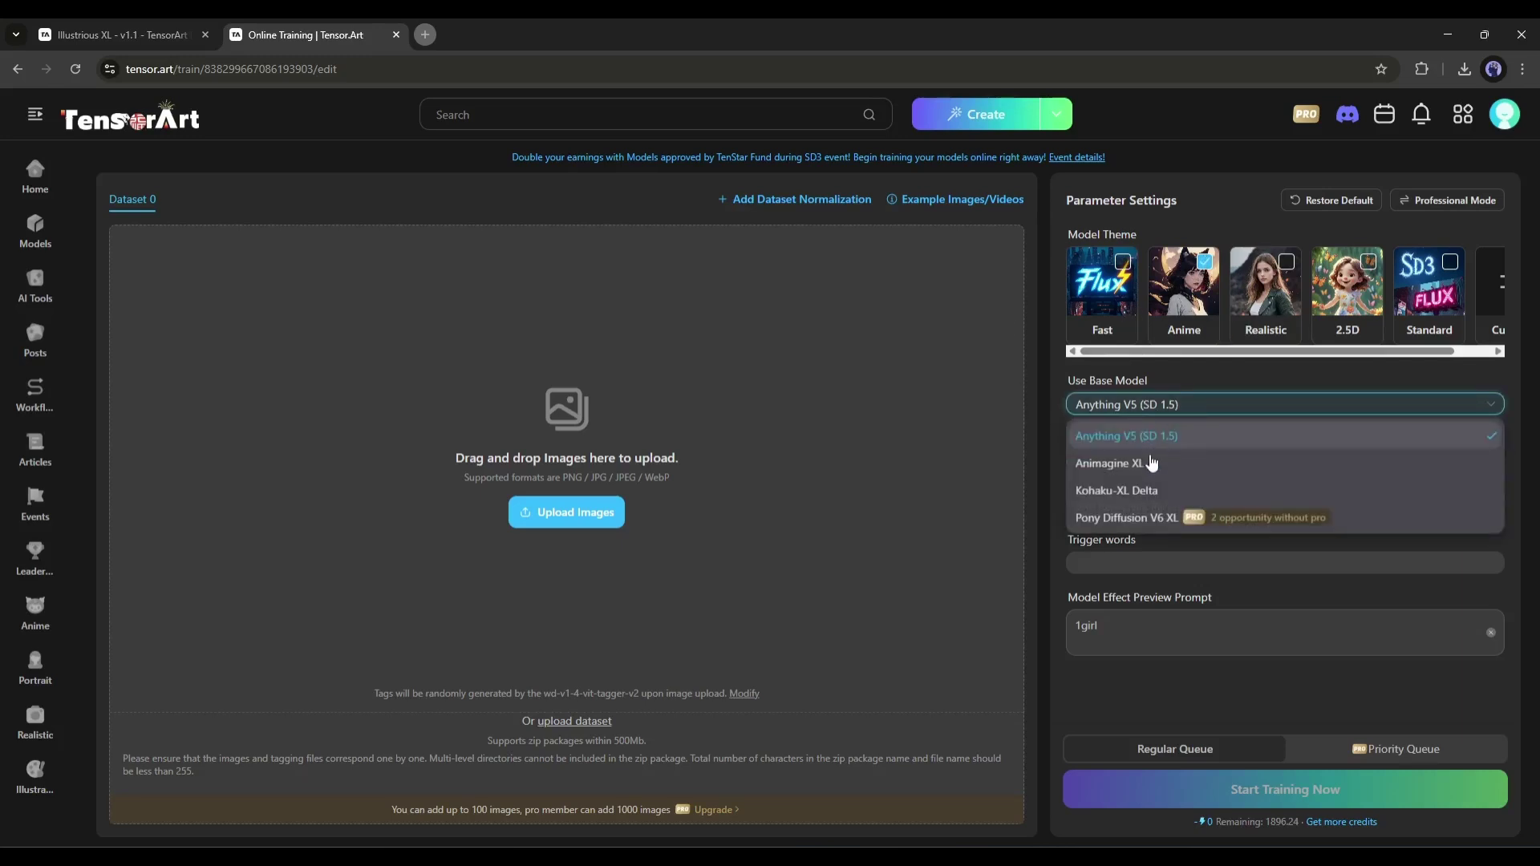
click(1182, 441)
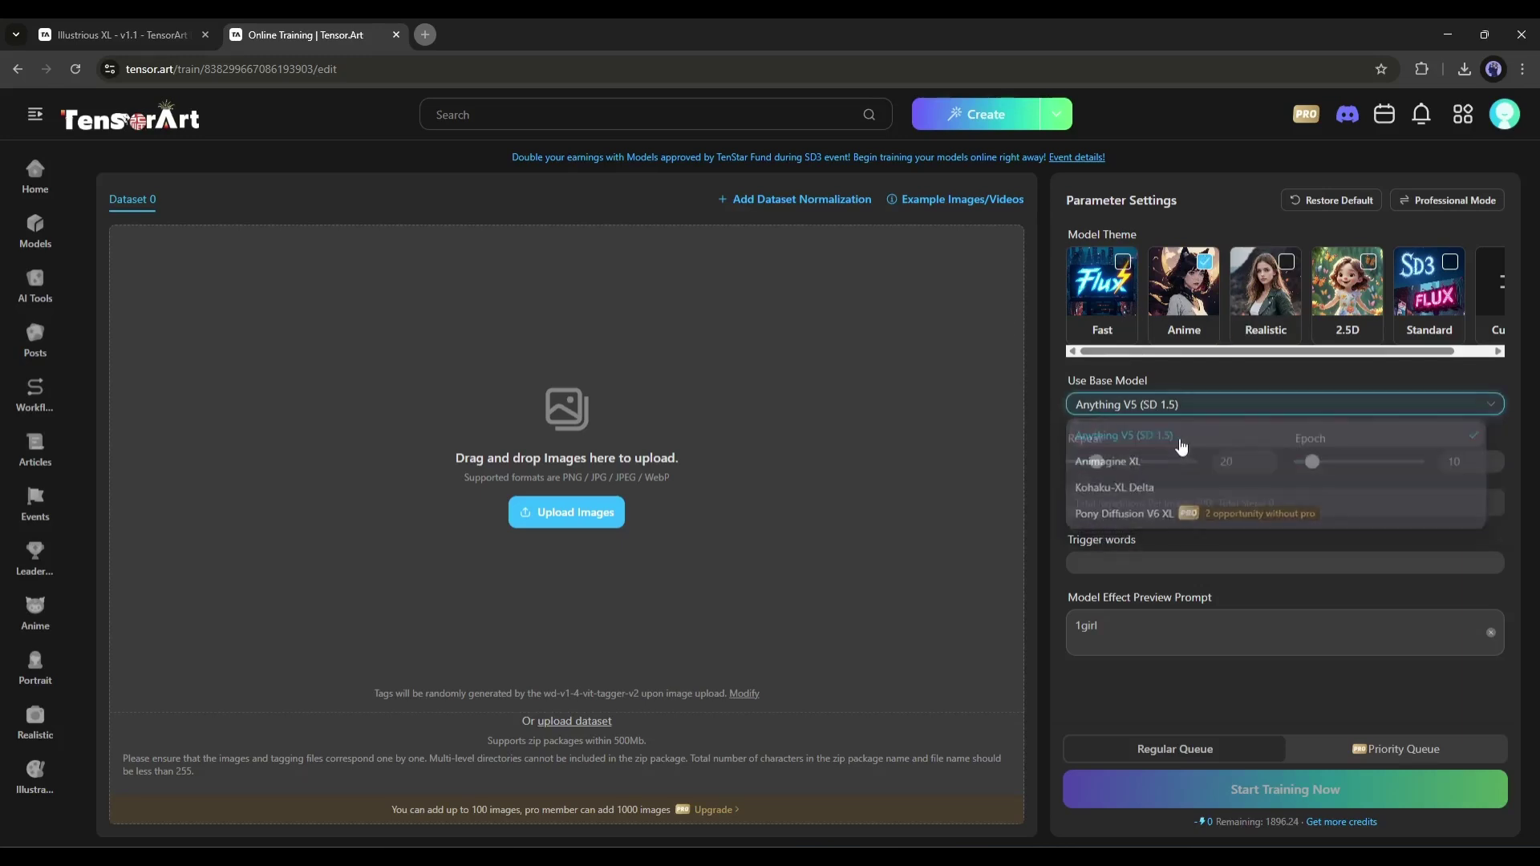
click(1196, 405)
click(1204, 461)
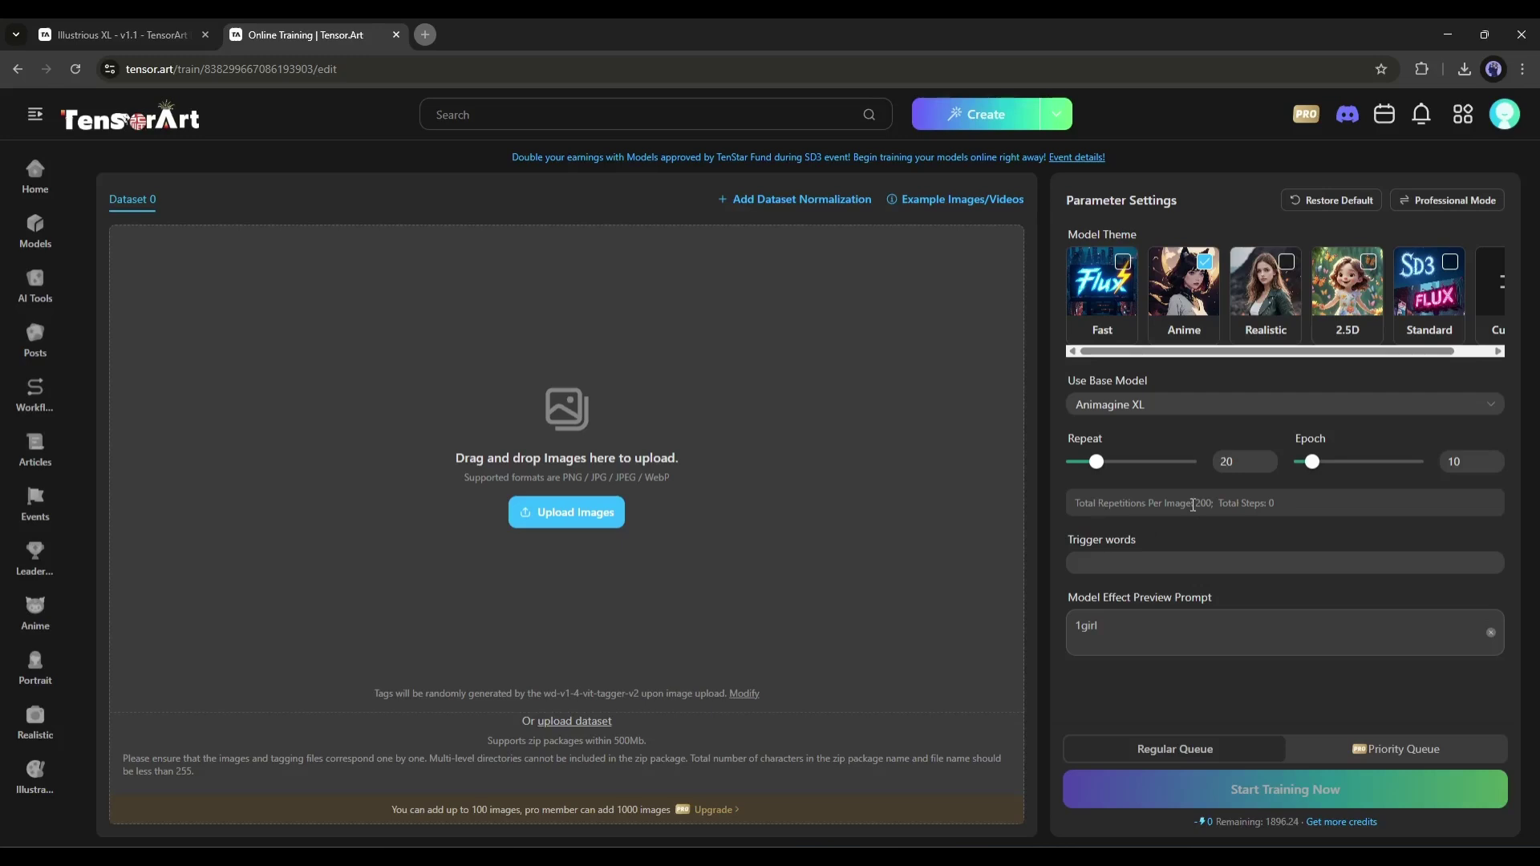
click(1143, 564)
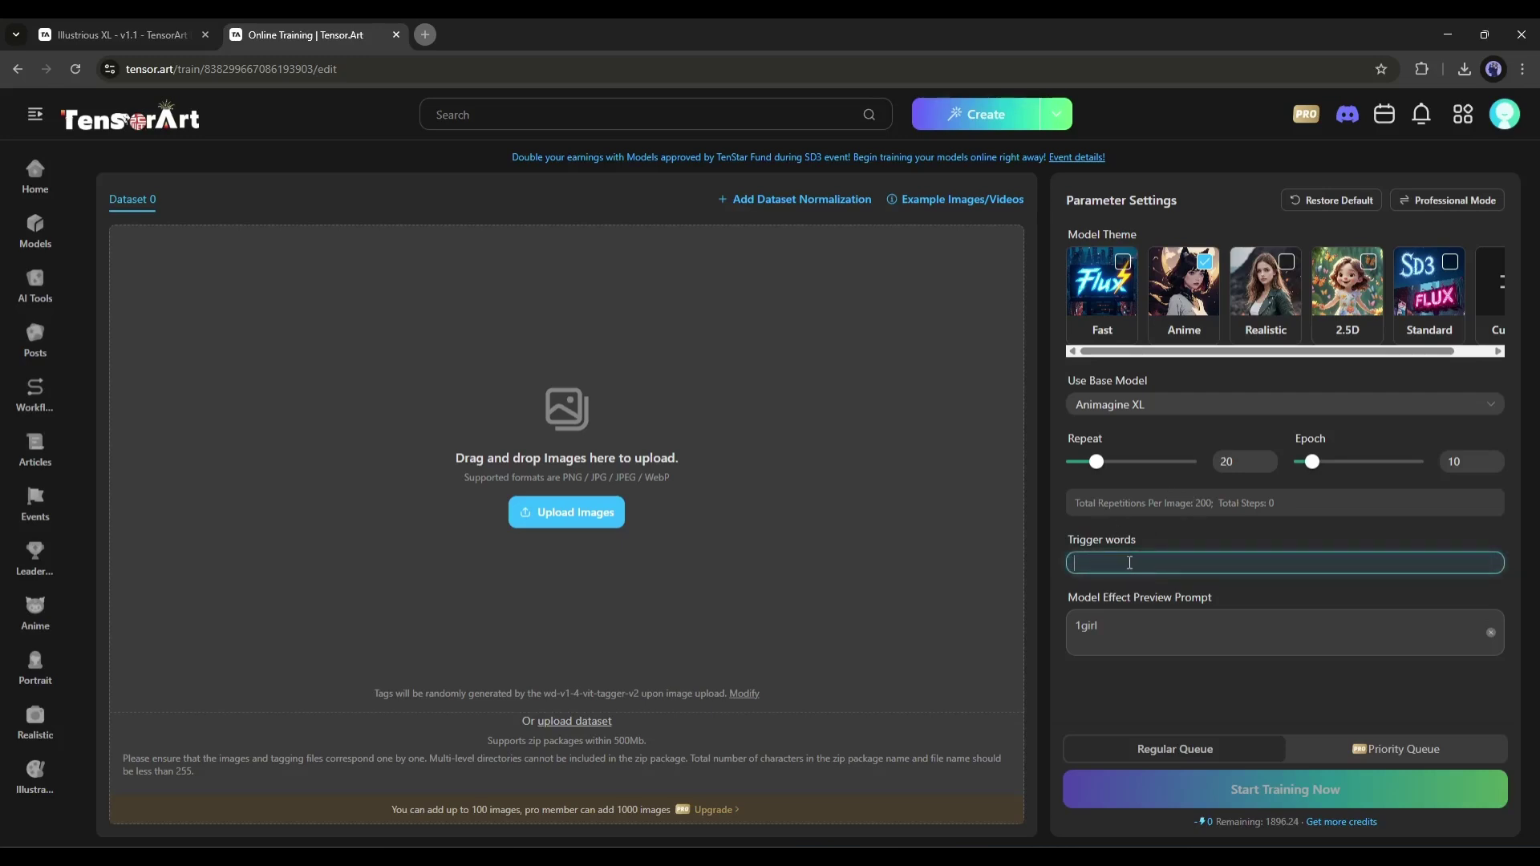
text(action girl)
click(1083, 353)
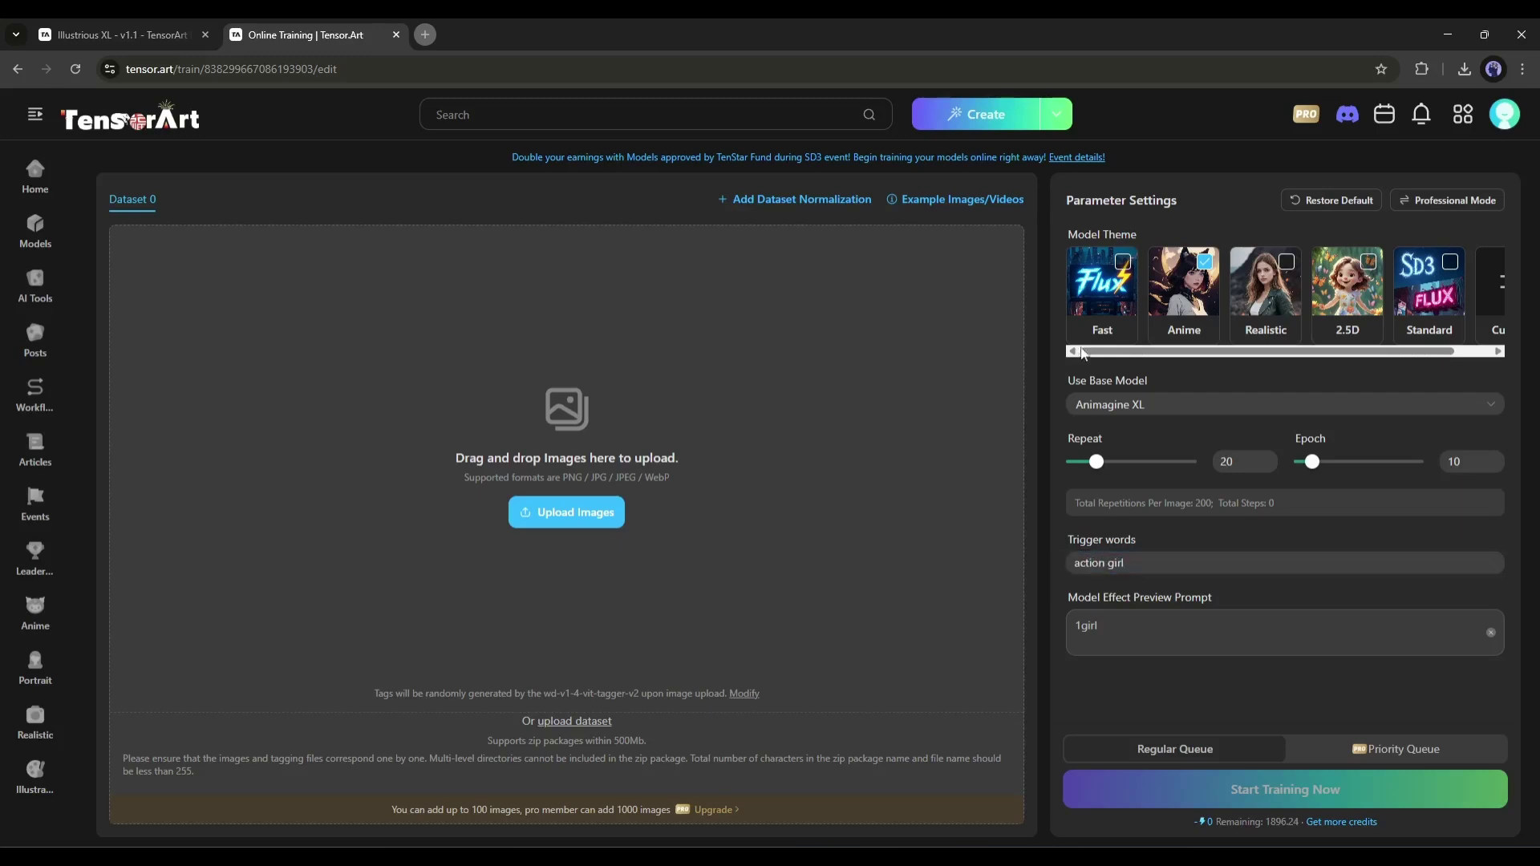
Upload all 17 training images from the folder.
click(566, 513)
drag(178, 417, 926, 179)
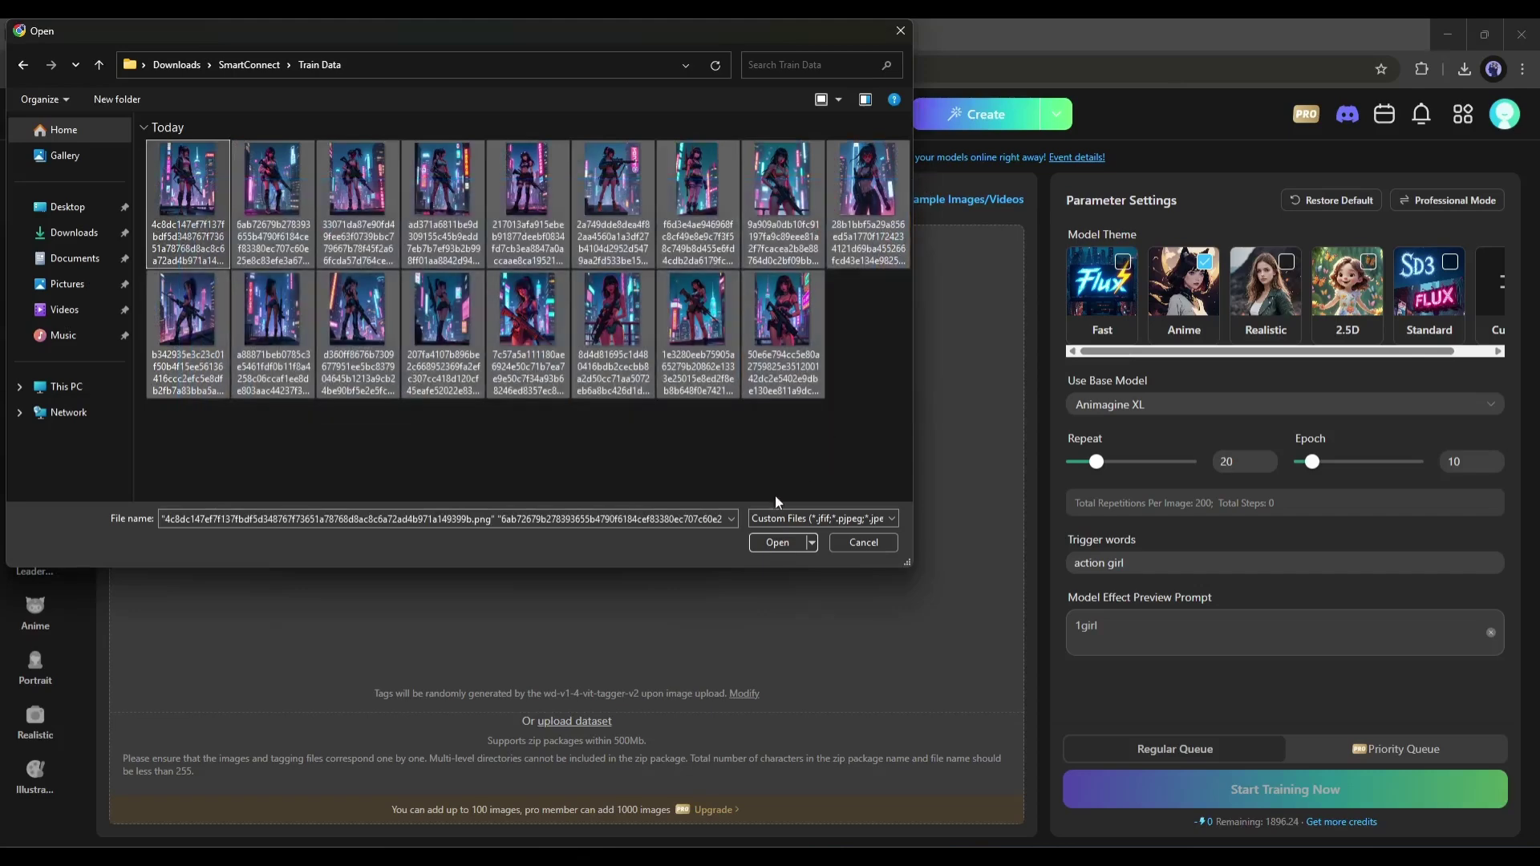
click(779, 544)
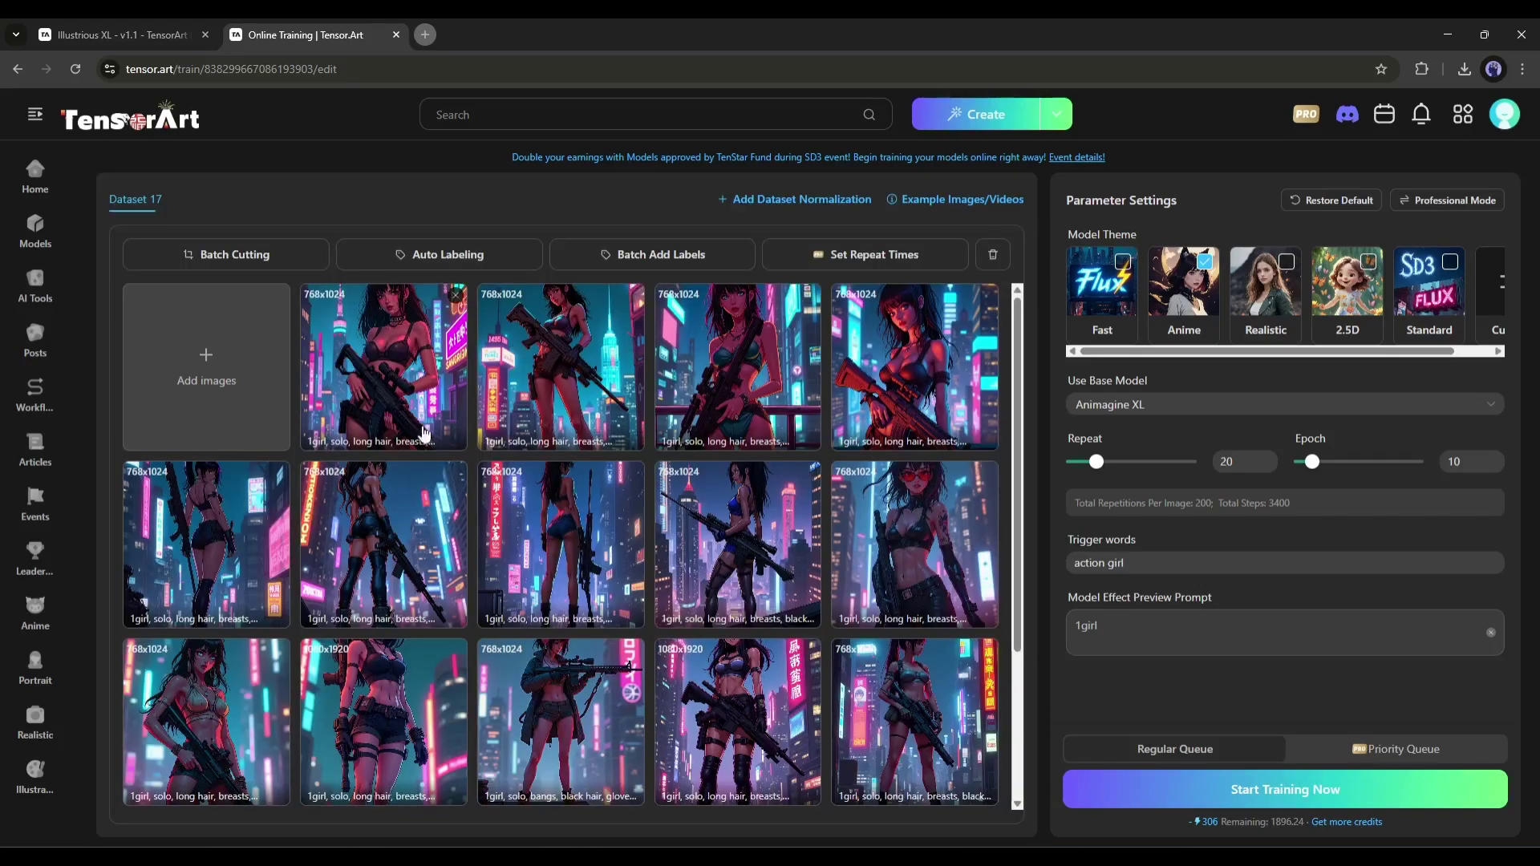
Compare the auto-generated tags, such as 1girl, solo, assault rifle and neon lights, across six training images.
click(393, 447)
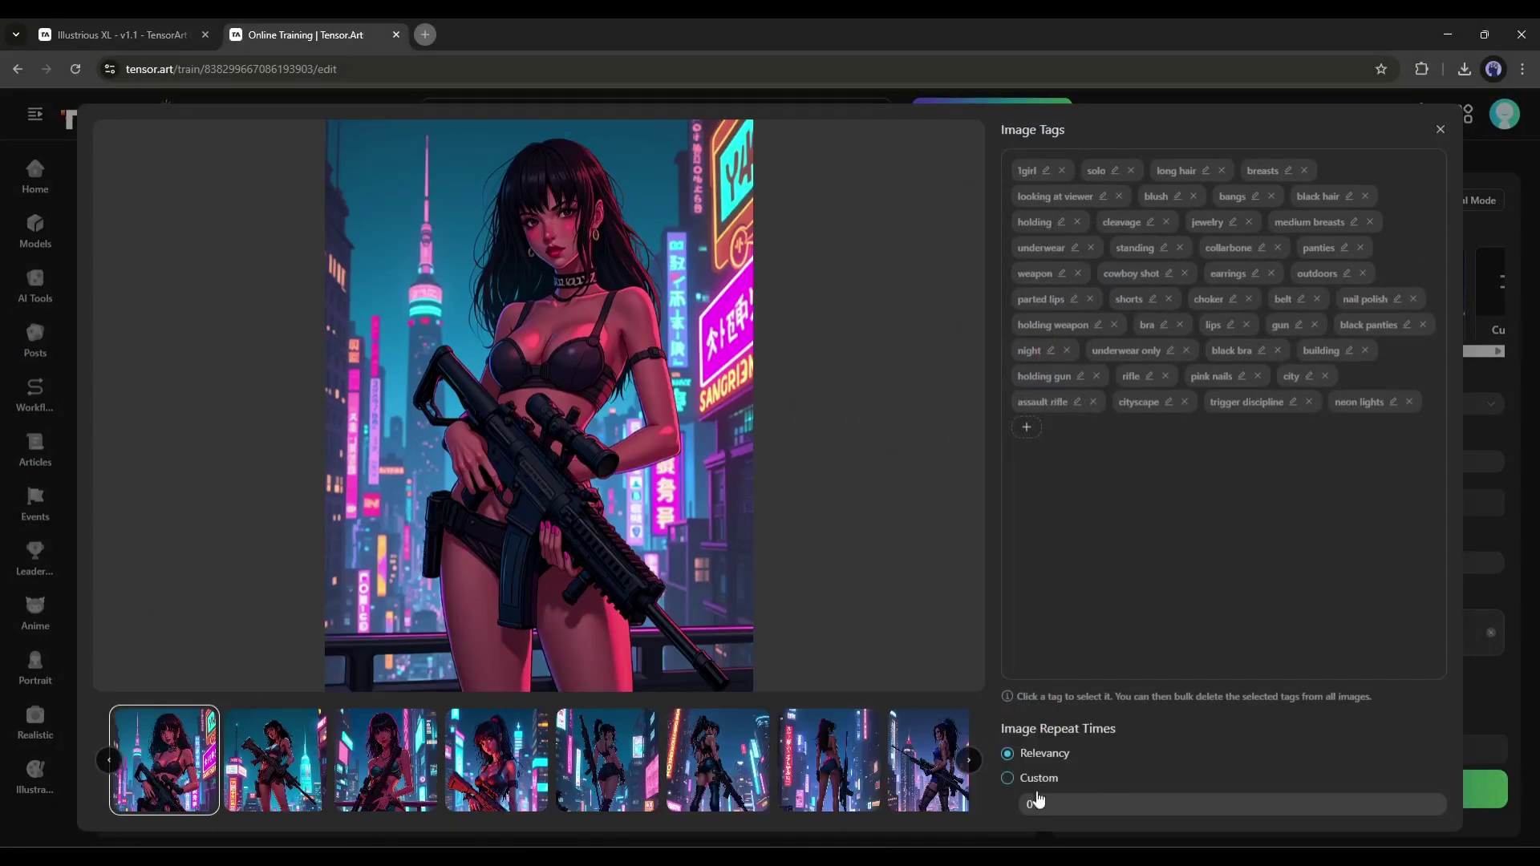
click(270, 760)
click(383, 777)
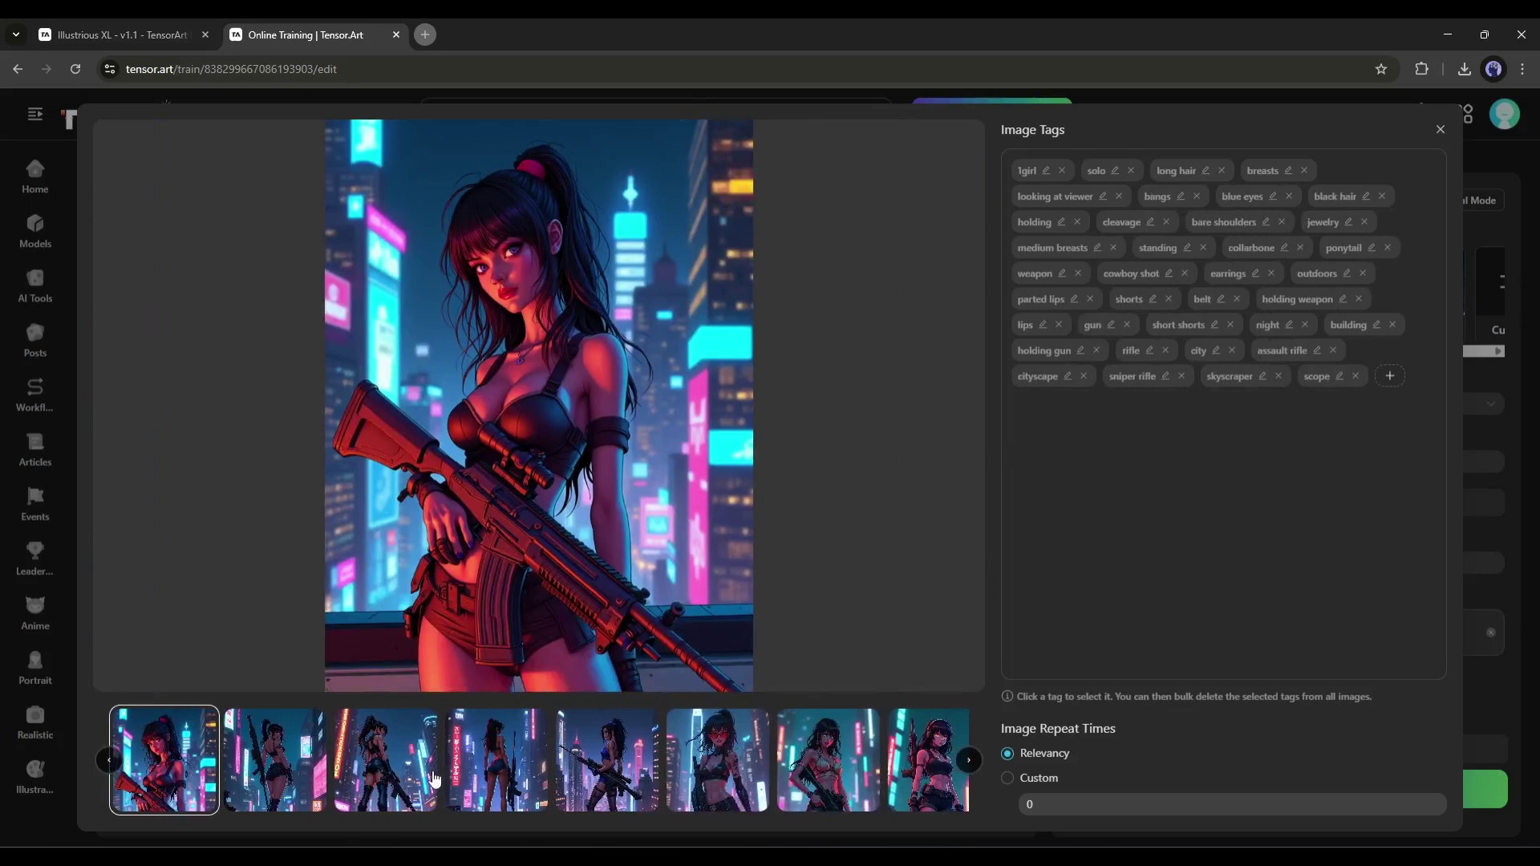
click(433, 778)
click(494, 780)
click(534, 782)
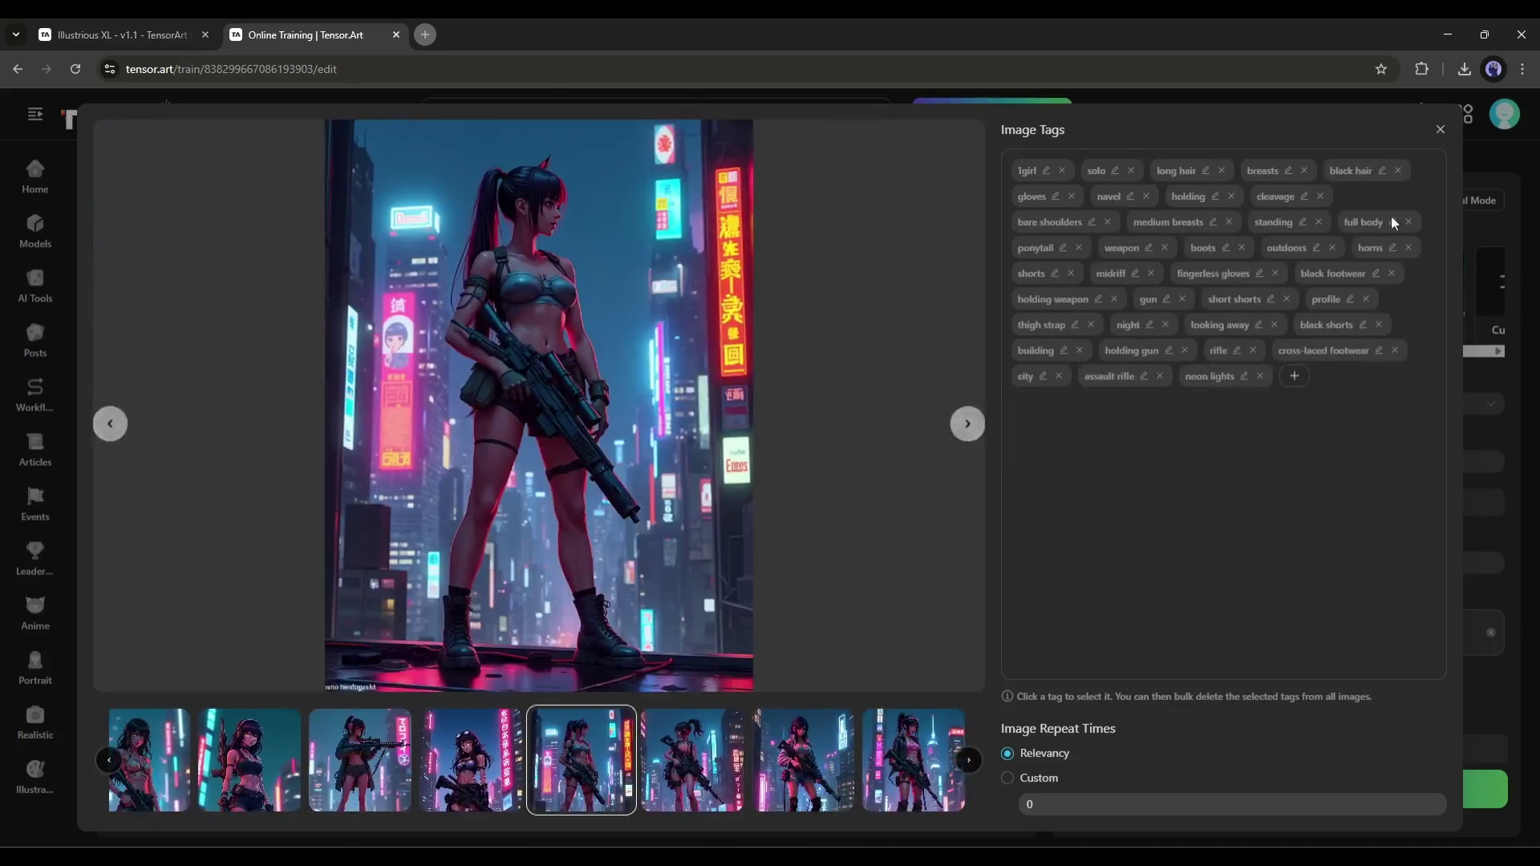
click(1442, 131)
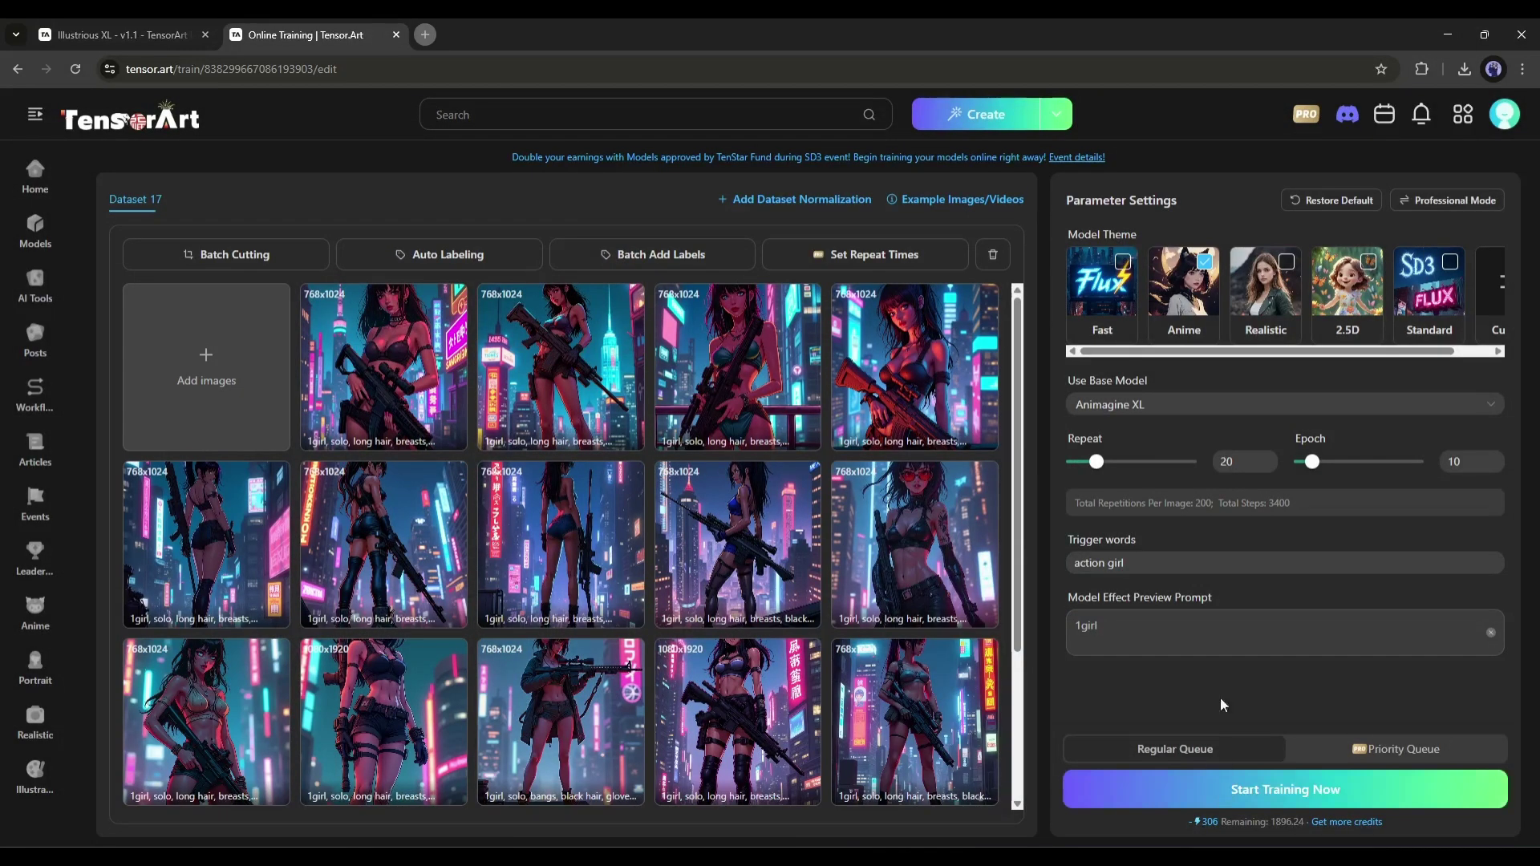
Start LoRA training and inspect the enlarged blue-haired girl epoch preview.
click(1211, 789)
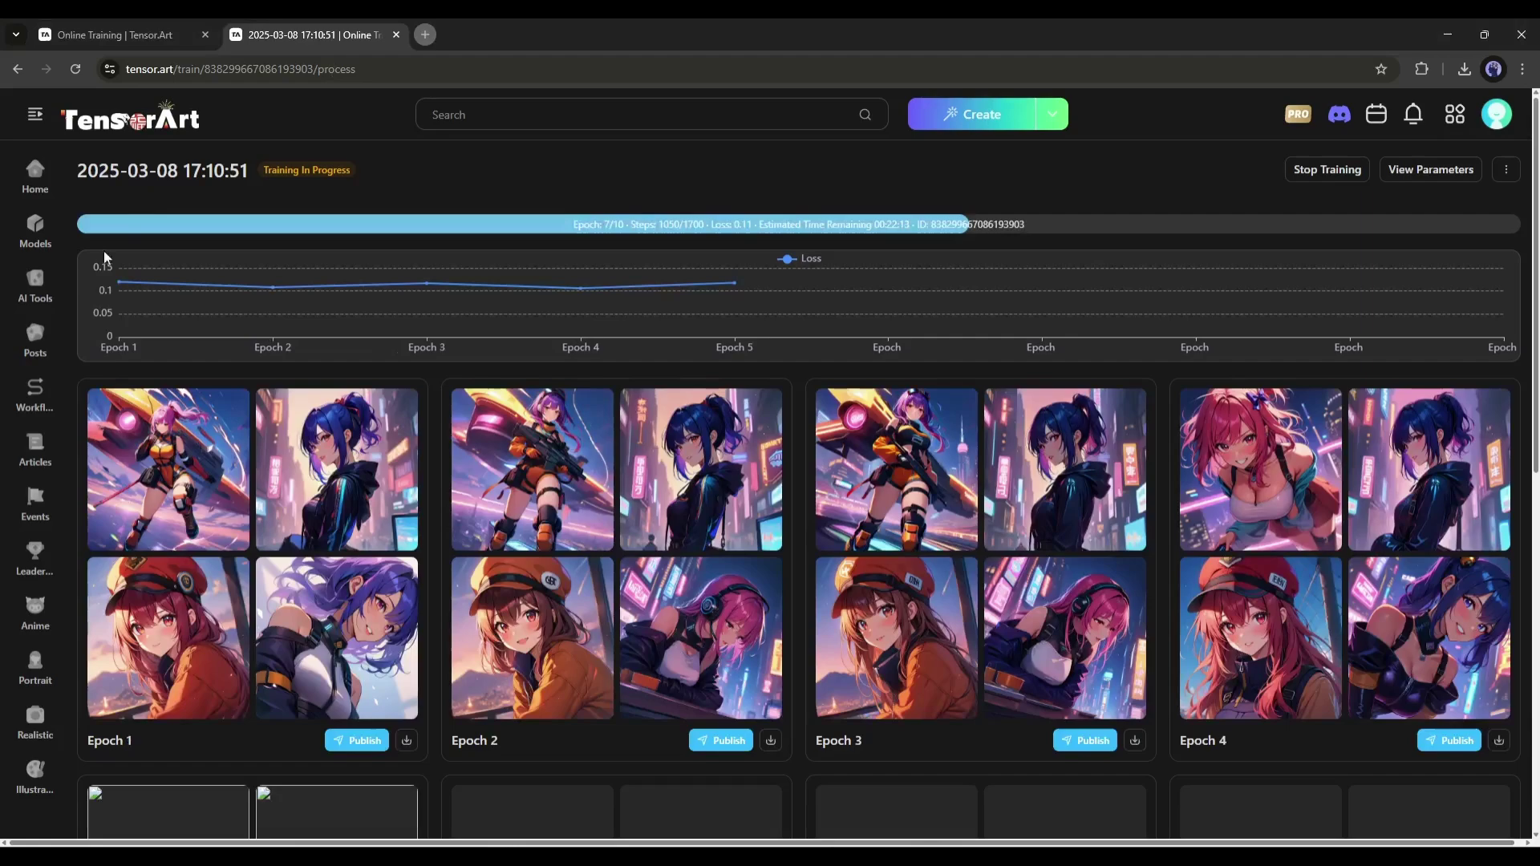
click(353, 469)
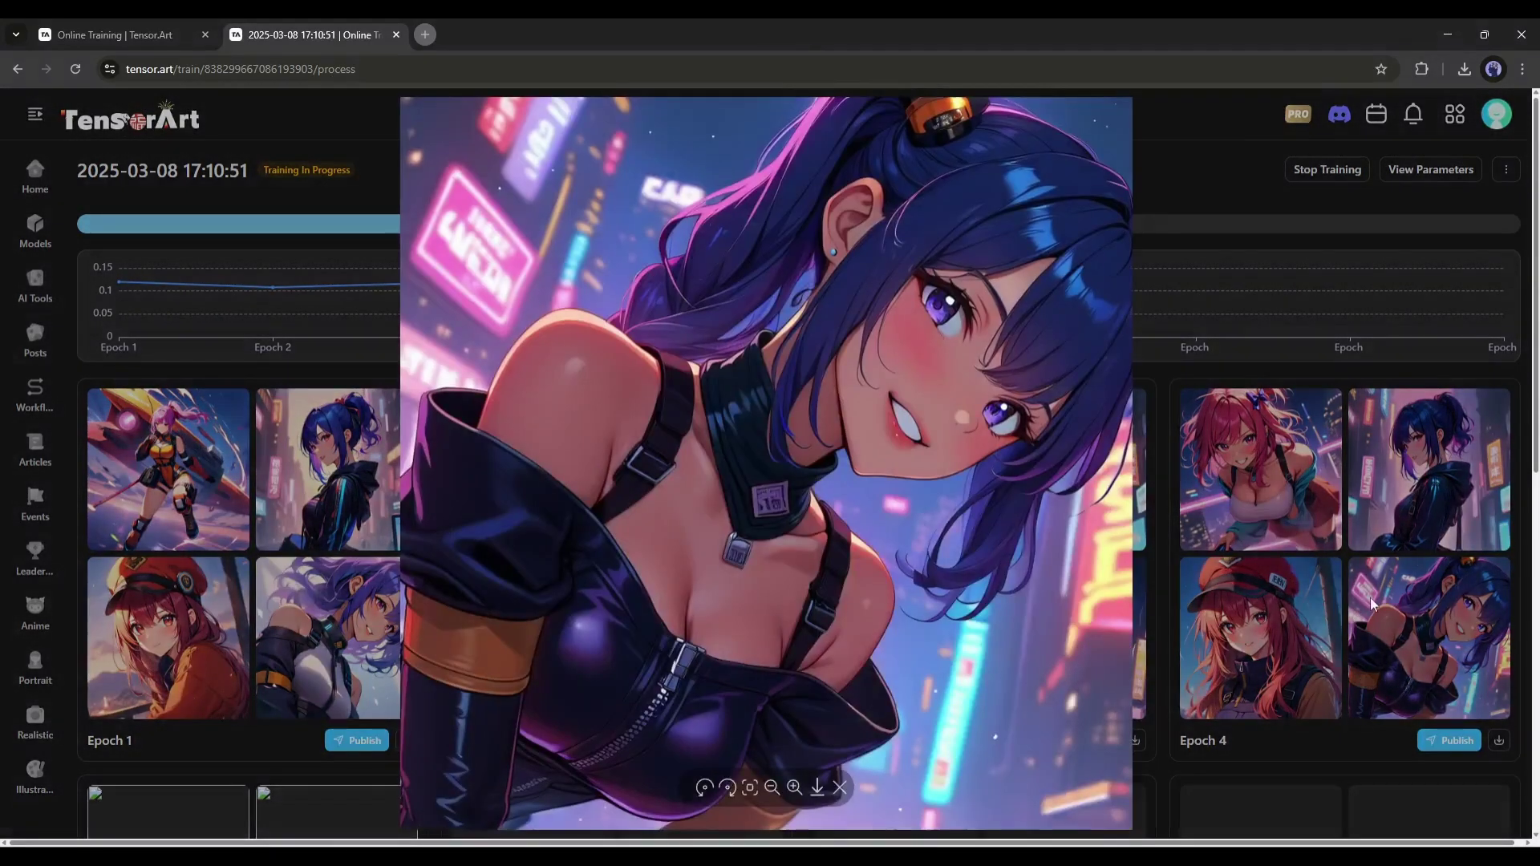
click(1372, 603)
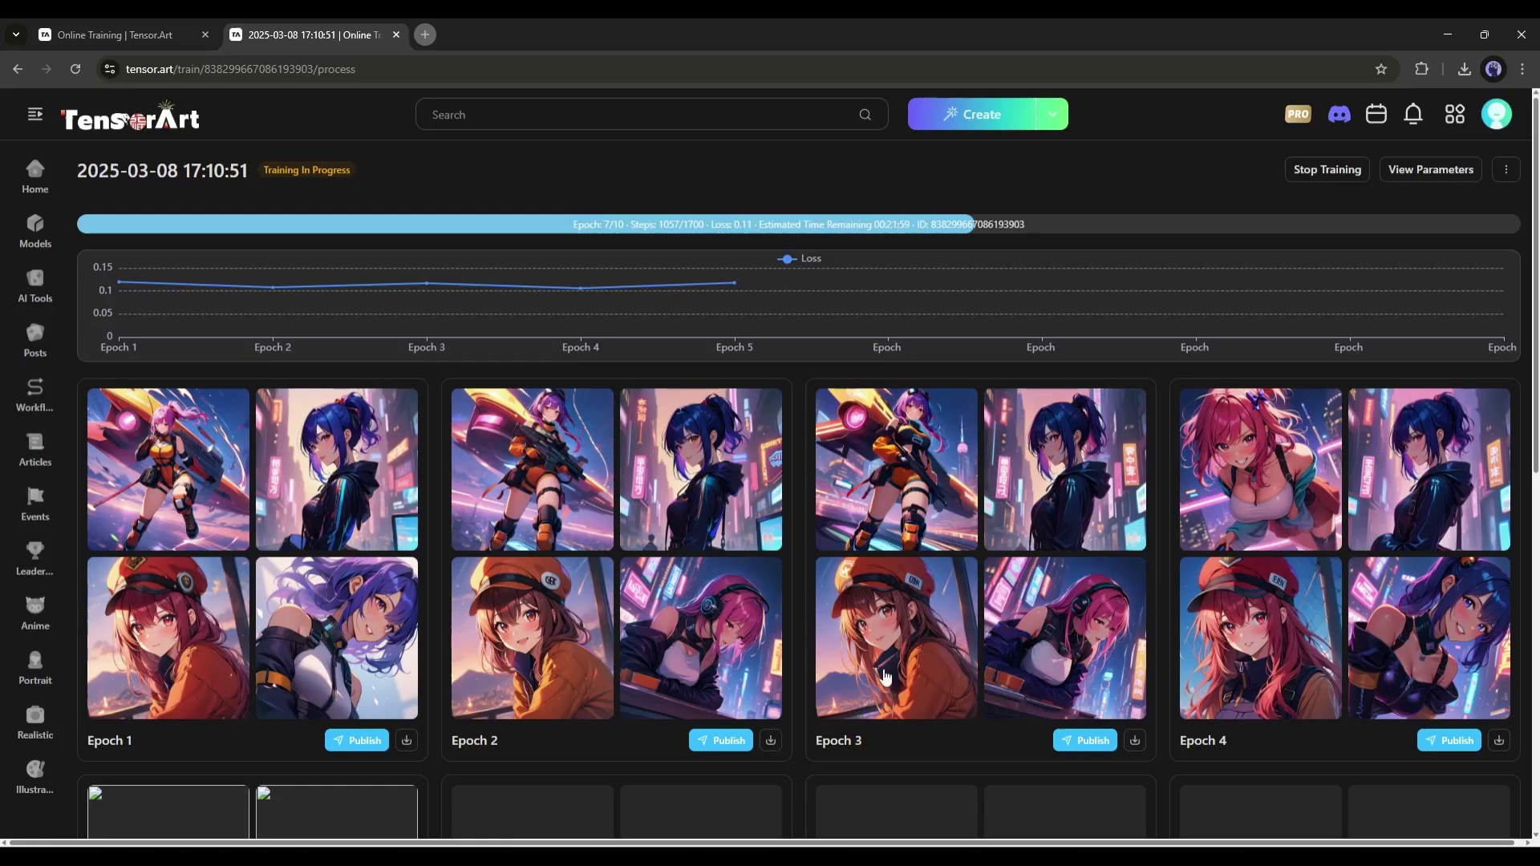
Create a new project from Epoch 2 named 'Action Girl' in the Anime channel.
click(719, 741)
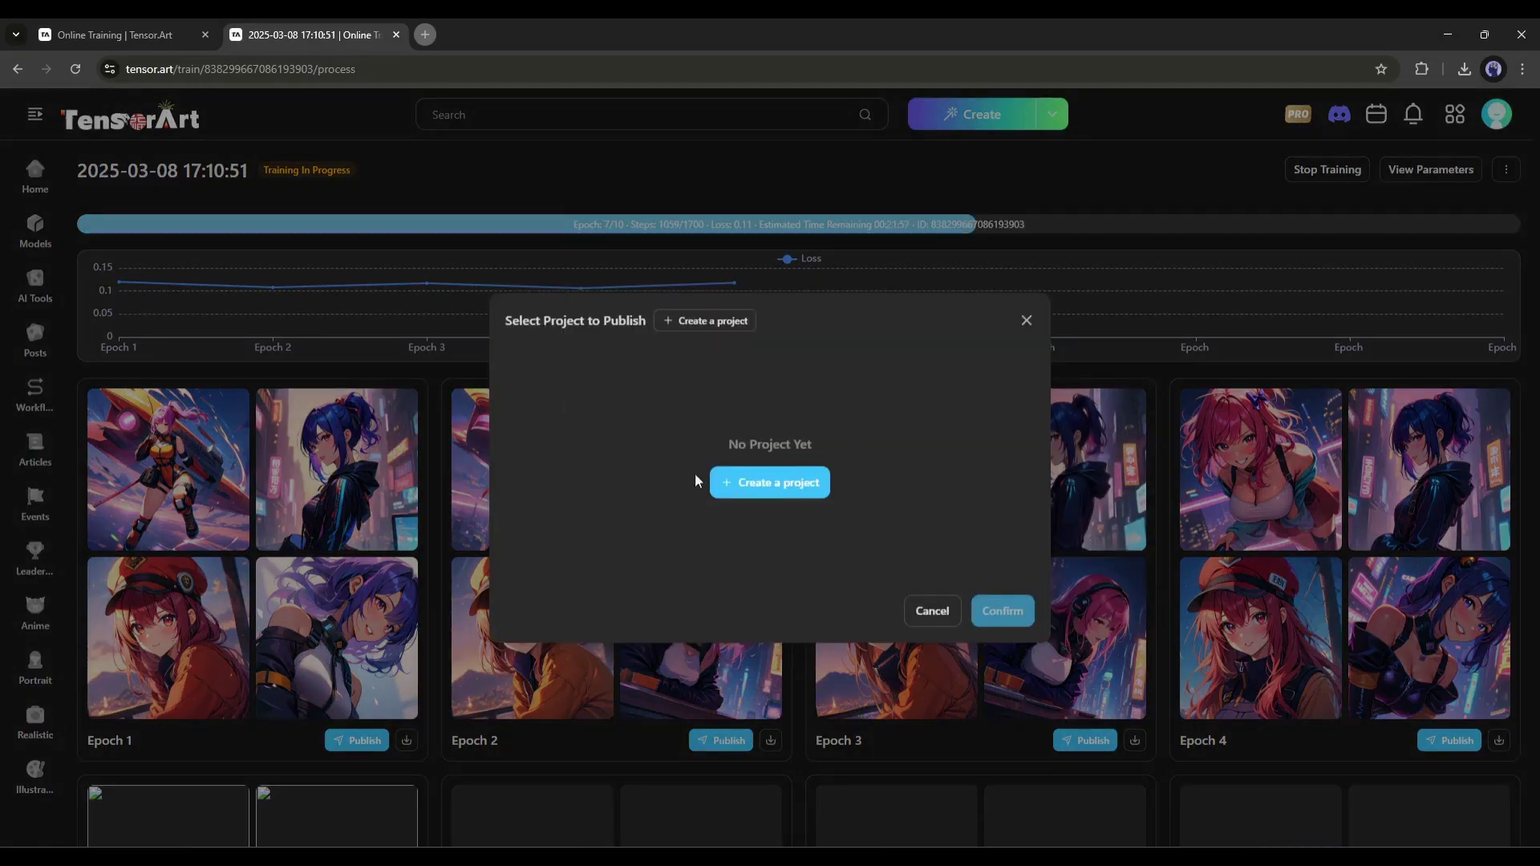
click(764, 485)
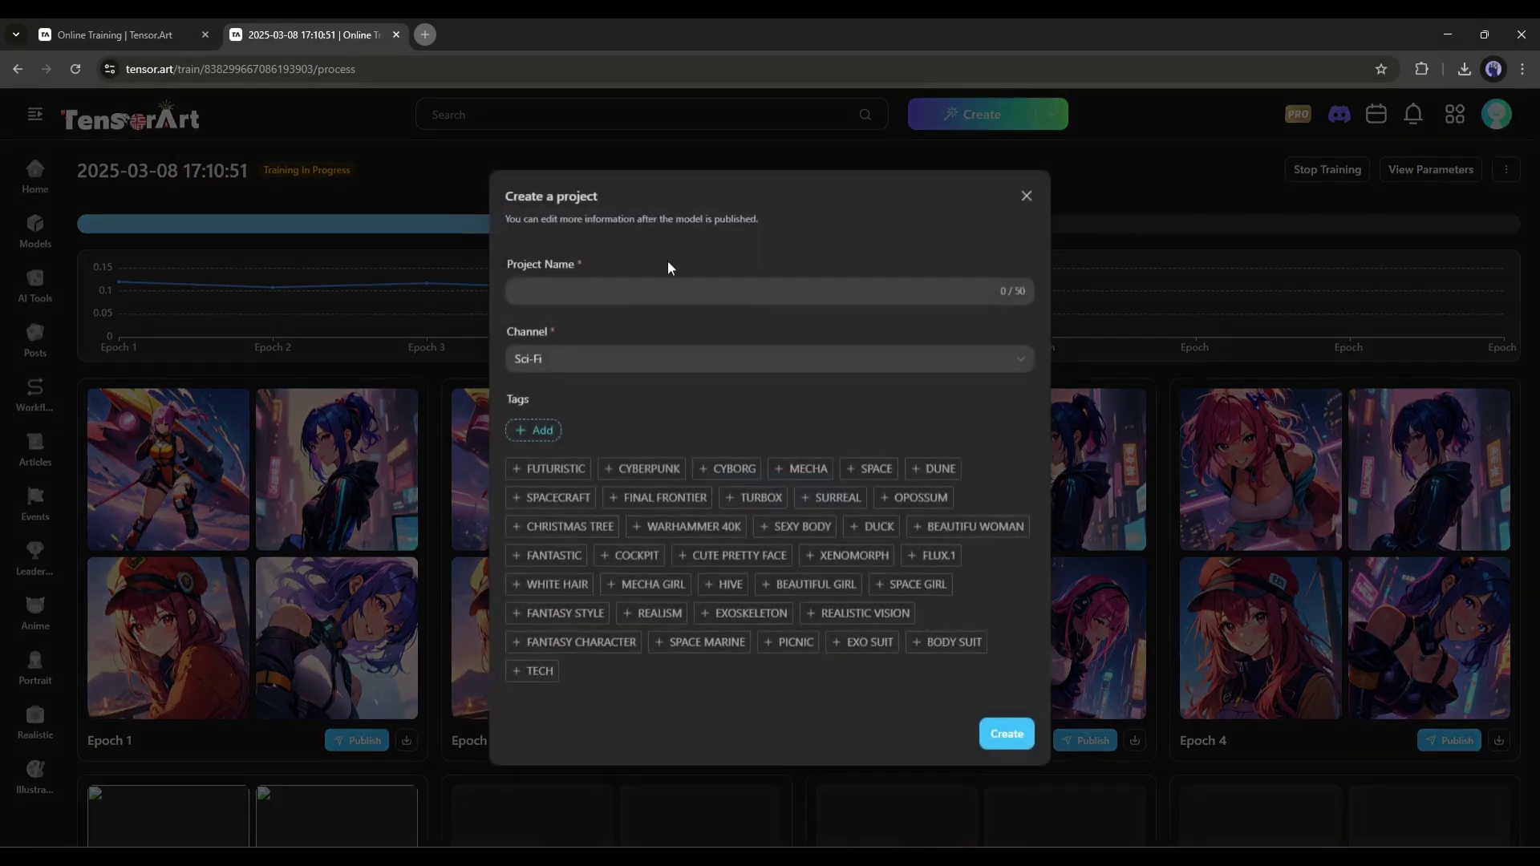
click(583, 292)
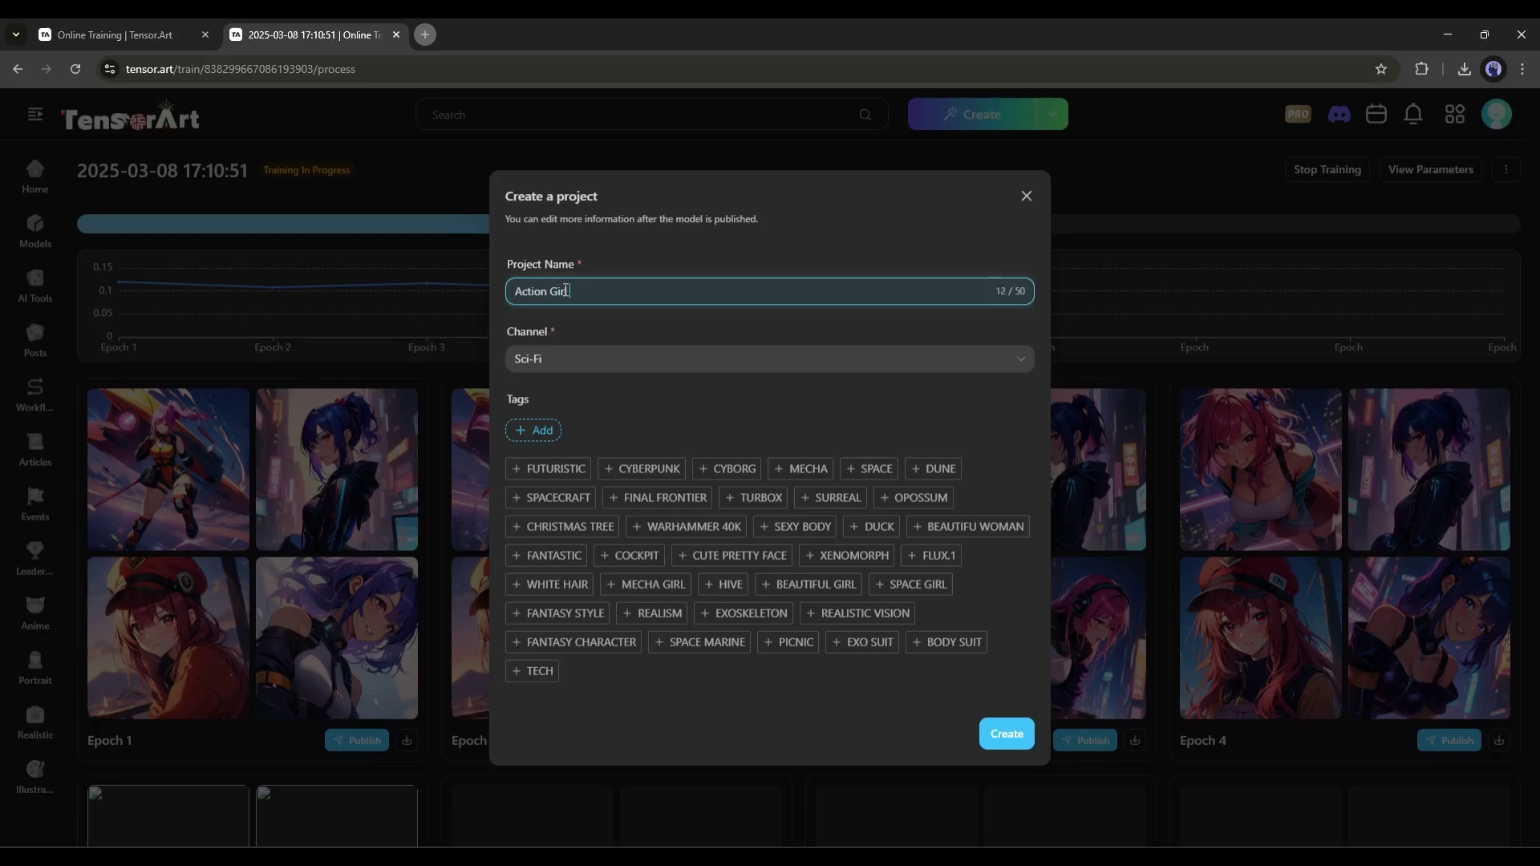
click(586, 366)
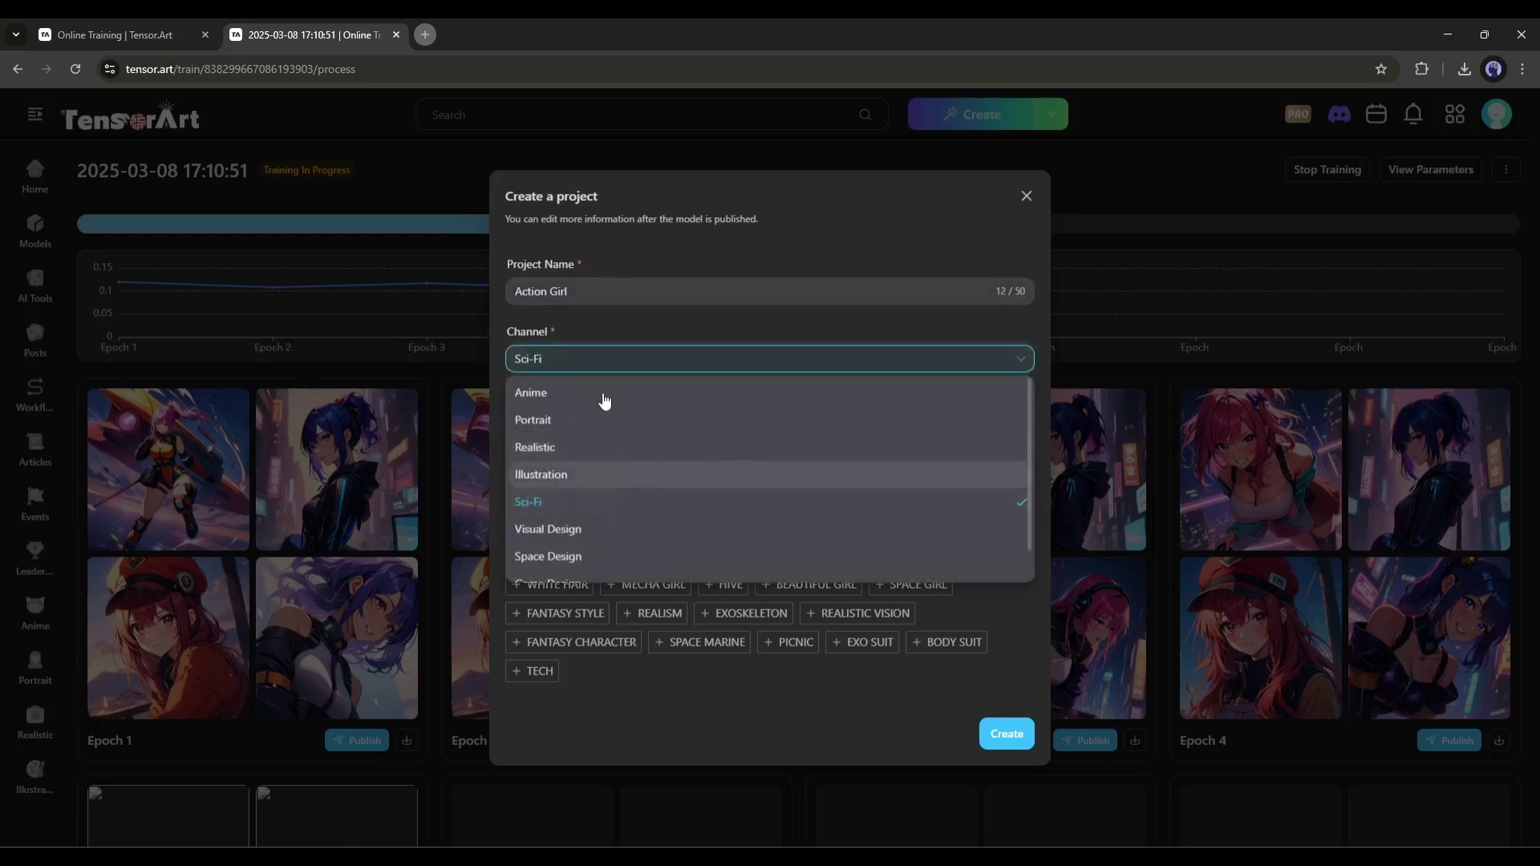
click(605, 393)
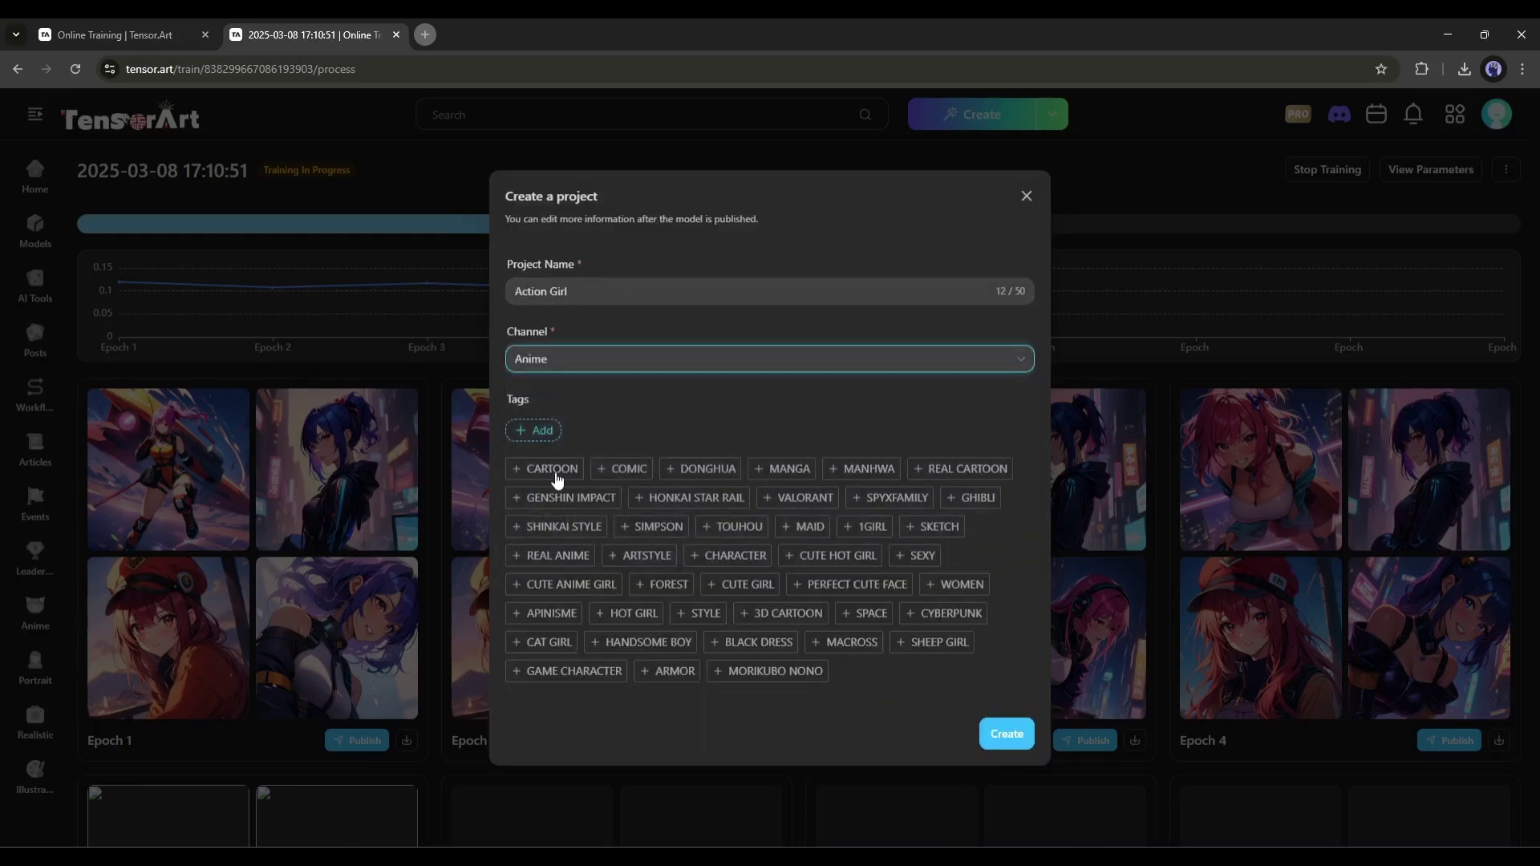
Tag the project CARTOON, 1GIRL and REAL ANIME.
click(554, 471)
click(870, 528)
click(955, 526)
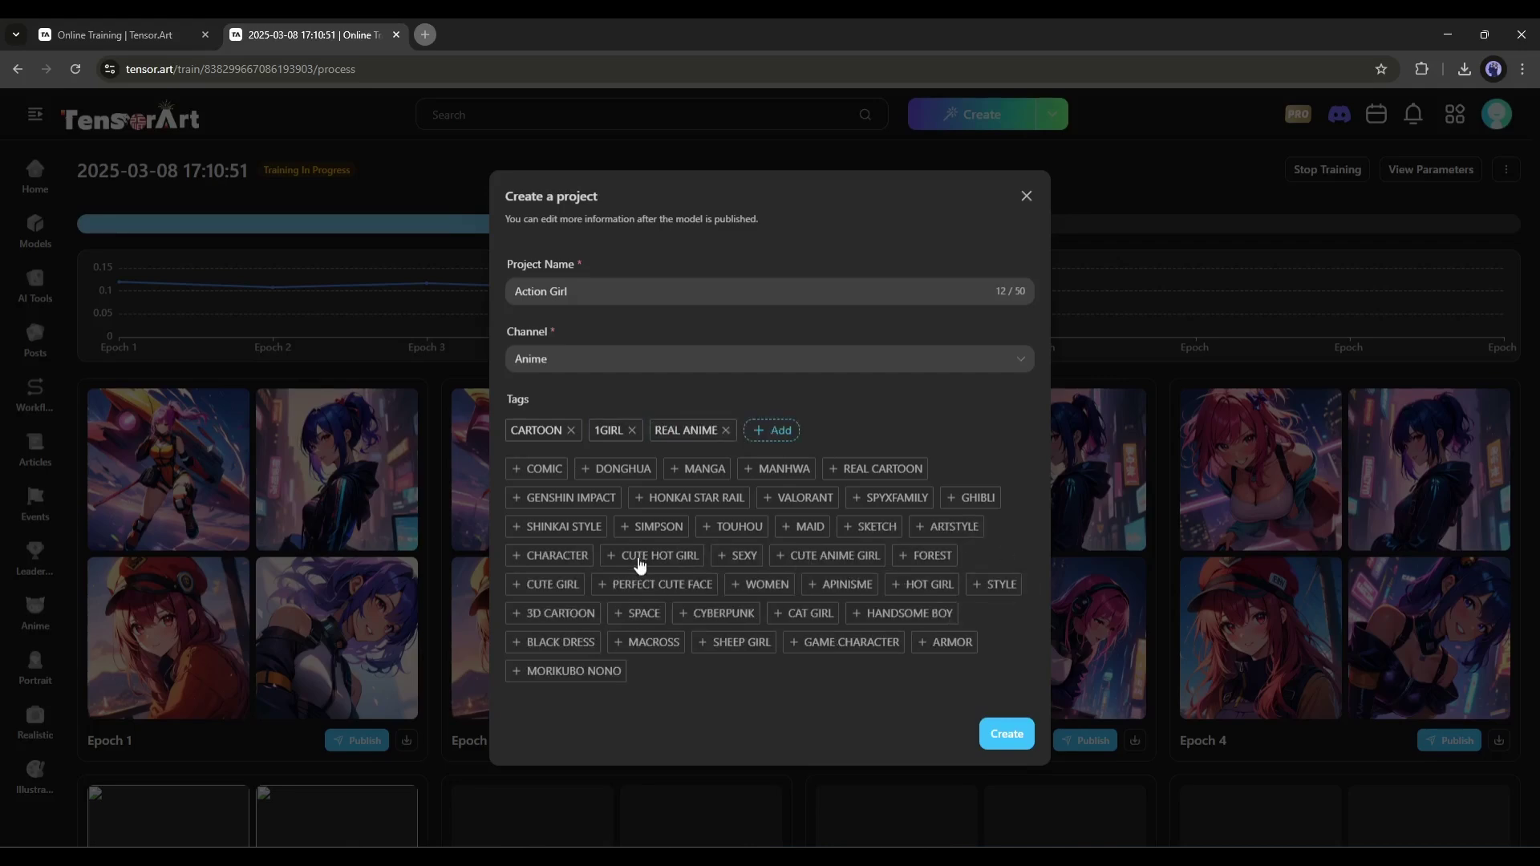
Add the STYLE and CYBERPUNK tags and create the Action Girl project.
click(994, 584)
click(725, 613)
click(1007, 733)
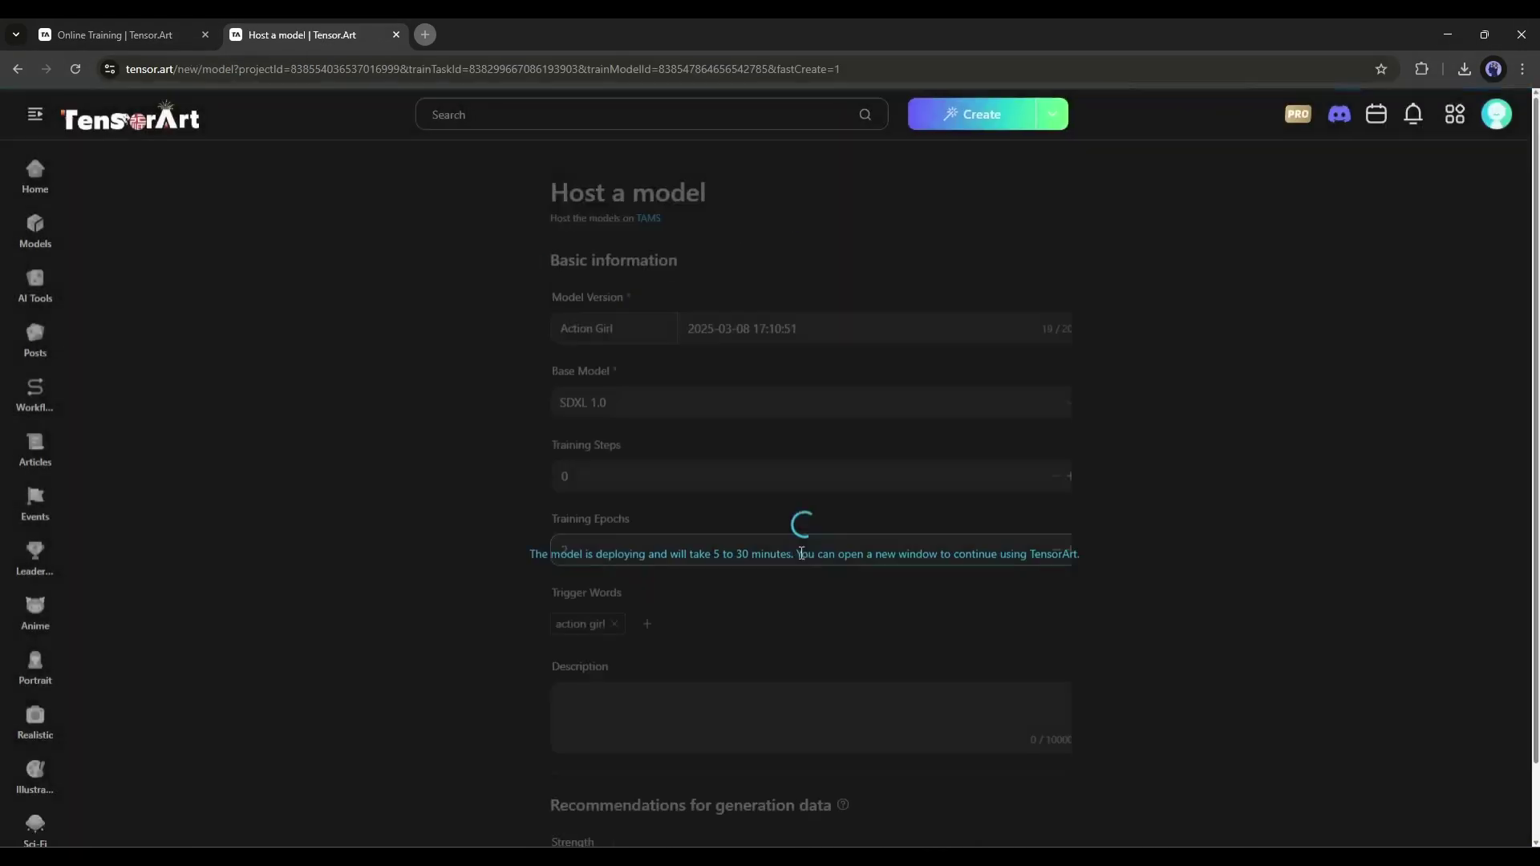
Set the base model to Illustrious and the training steps to 500.
click(674, 405)
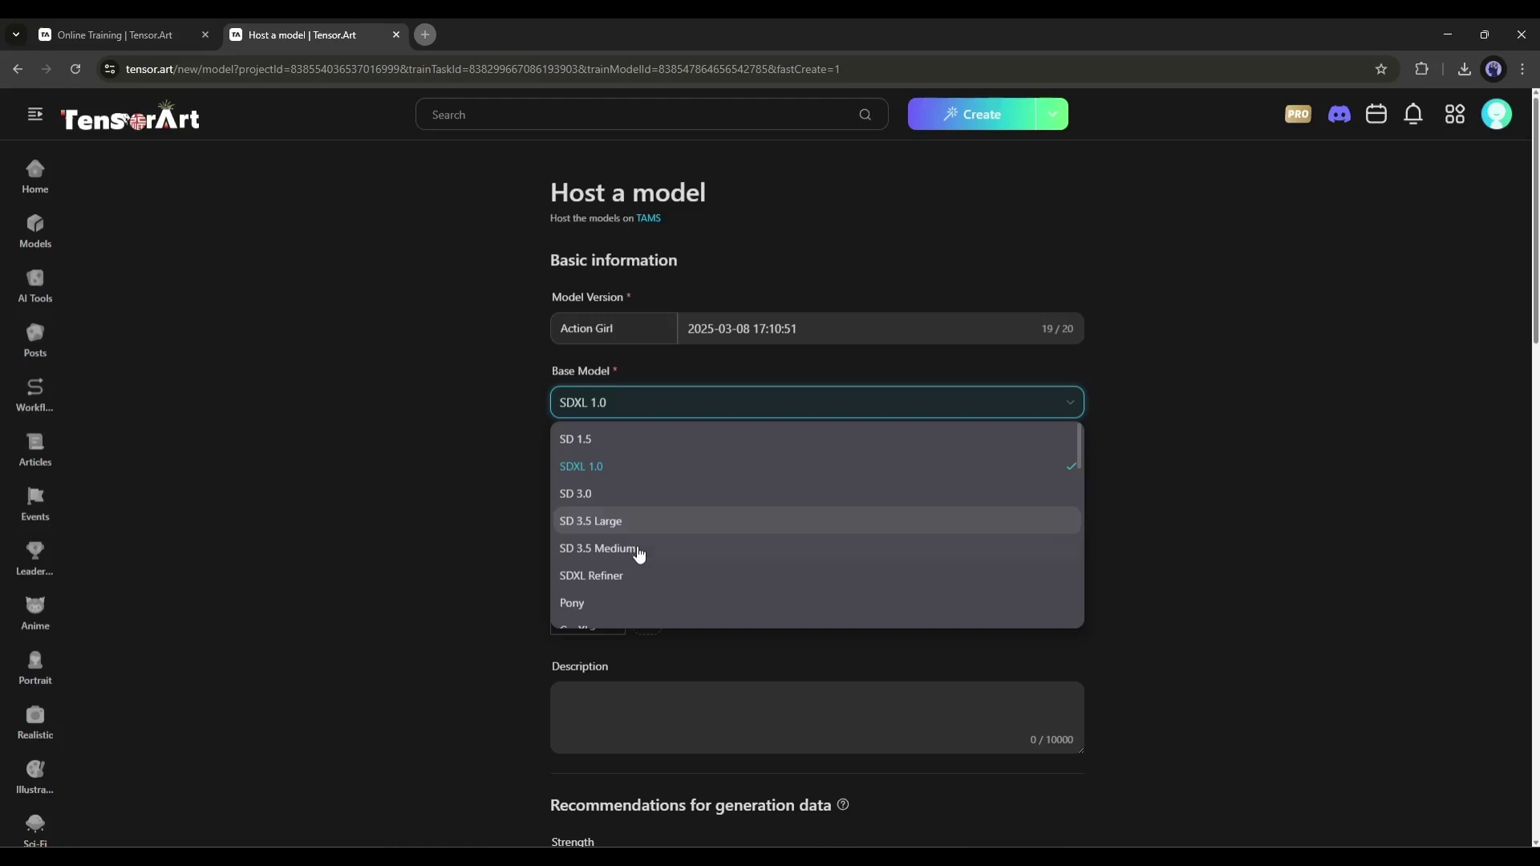
scroll(638, 554, down, 3)
click(623, 499)
click(613, 467)
click(1071, 476)
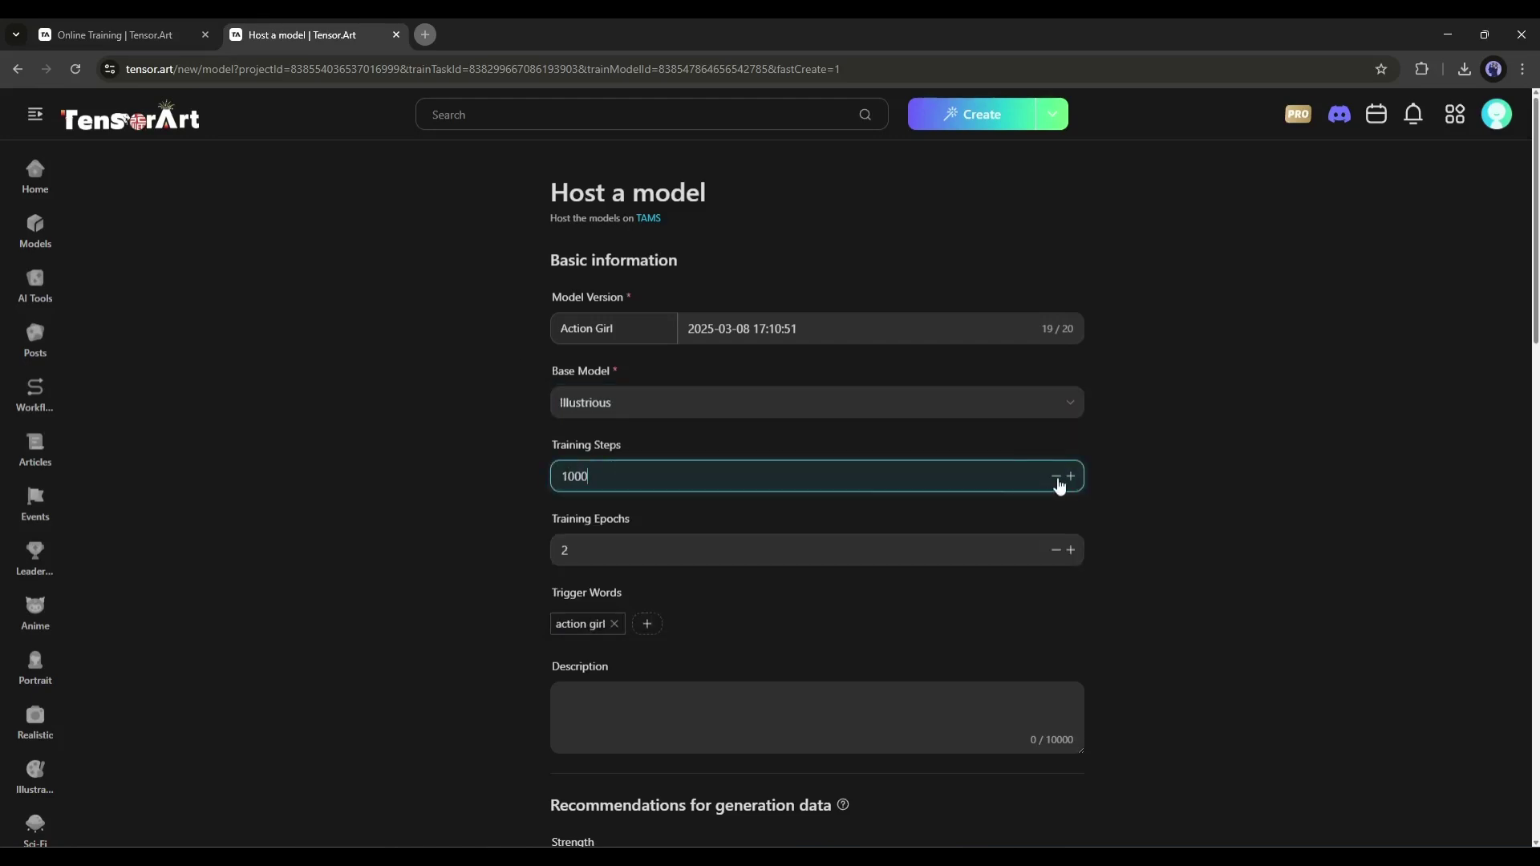
click(1059, 550)
Describe the model as 'Action Girl Anime LoRa' with recommended strength 0.5.
click(624, 703)
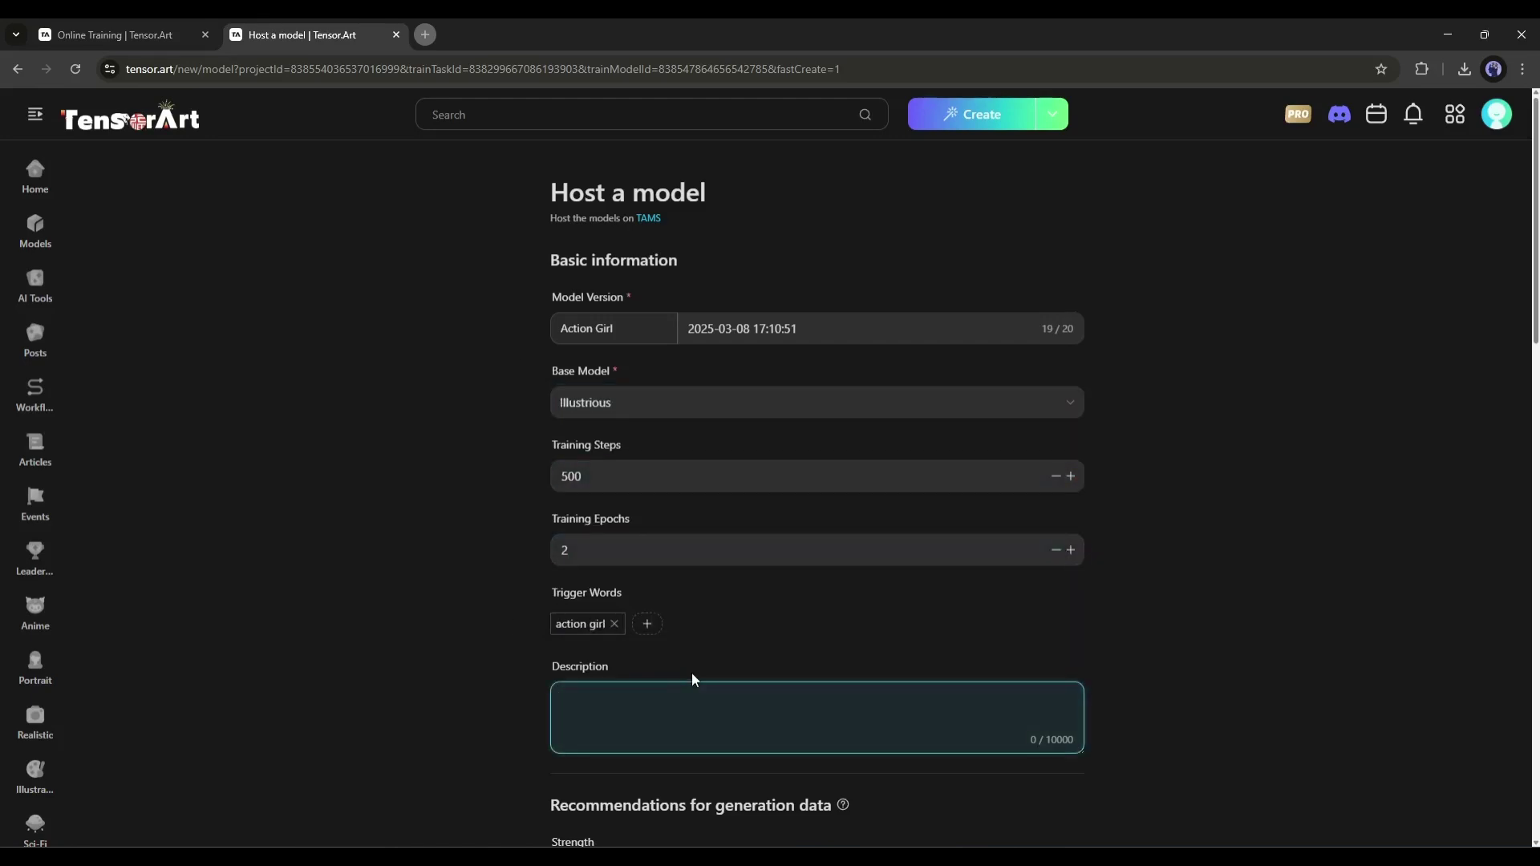
text(Action Girl Anime LoRa)
scroll(695, 680, down, 3)
click(781, 634)
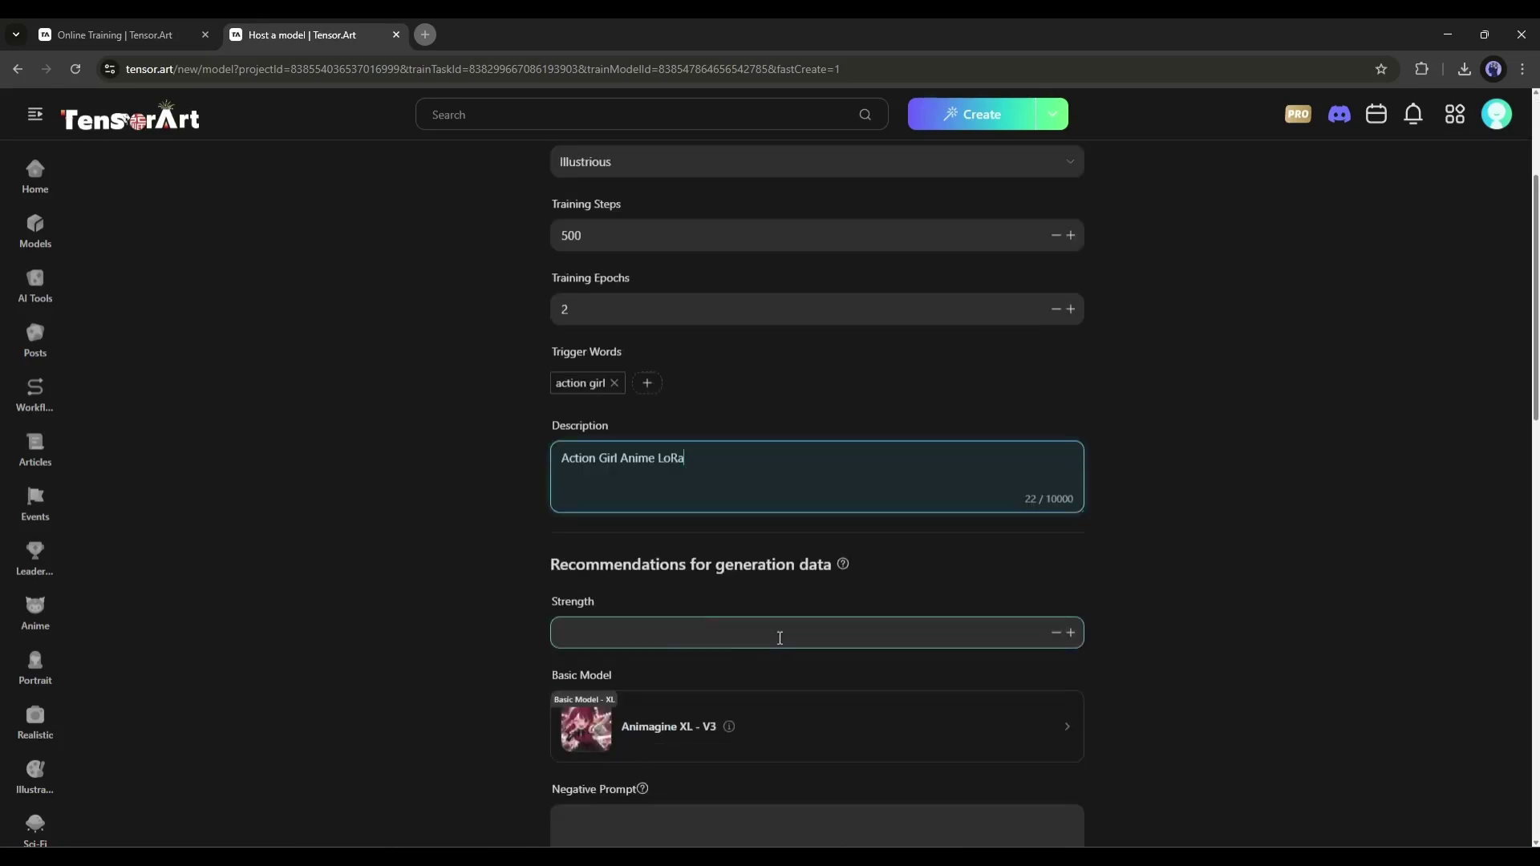
click(1071, 633)
scroll(832, 498, down, 15)
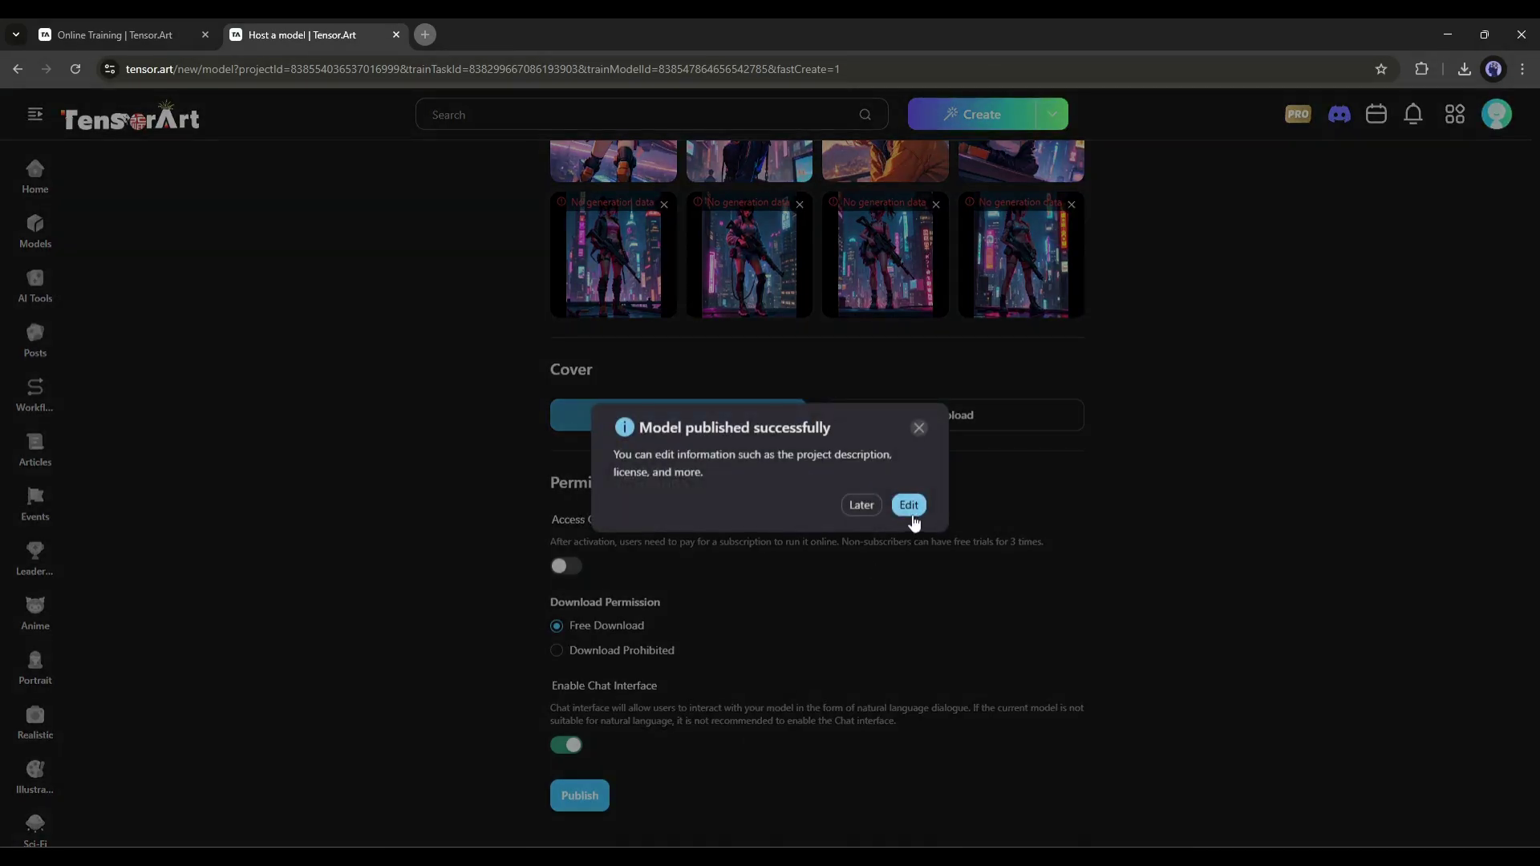
Publish the LoRA and allow selling content generated with it.
click(910, 505)
scroll(921, 385, down, 10)
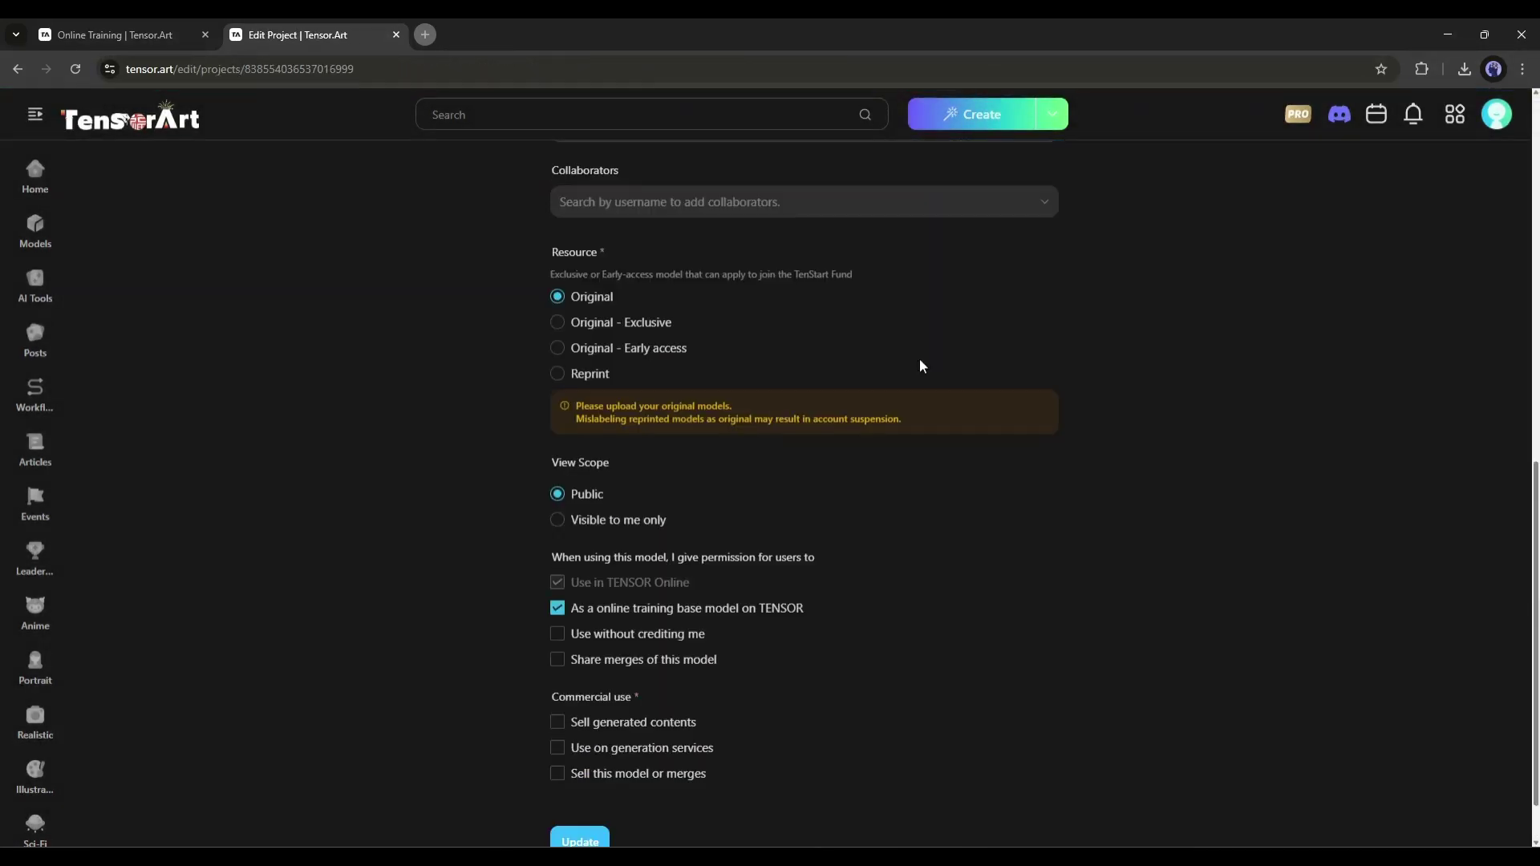
click(588, 656)
scroll(680, 616, up, 10)
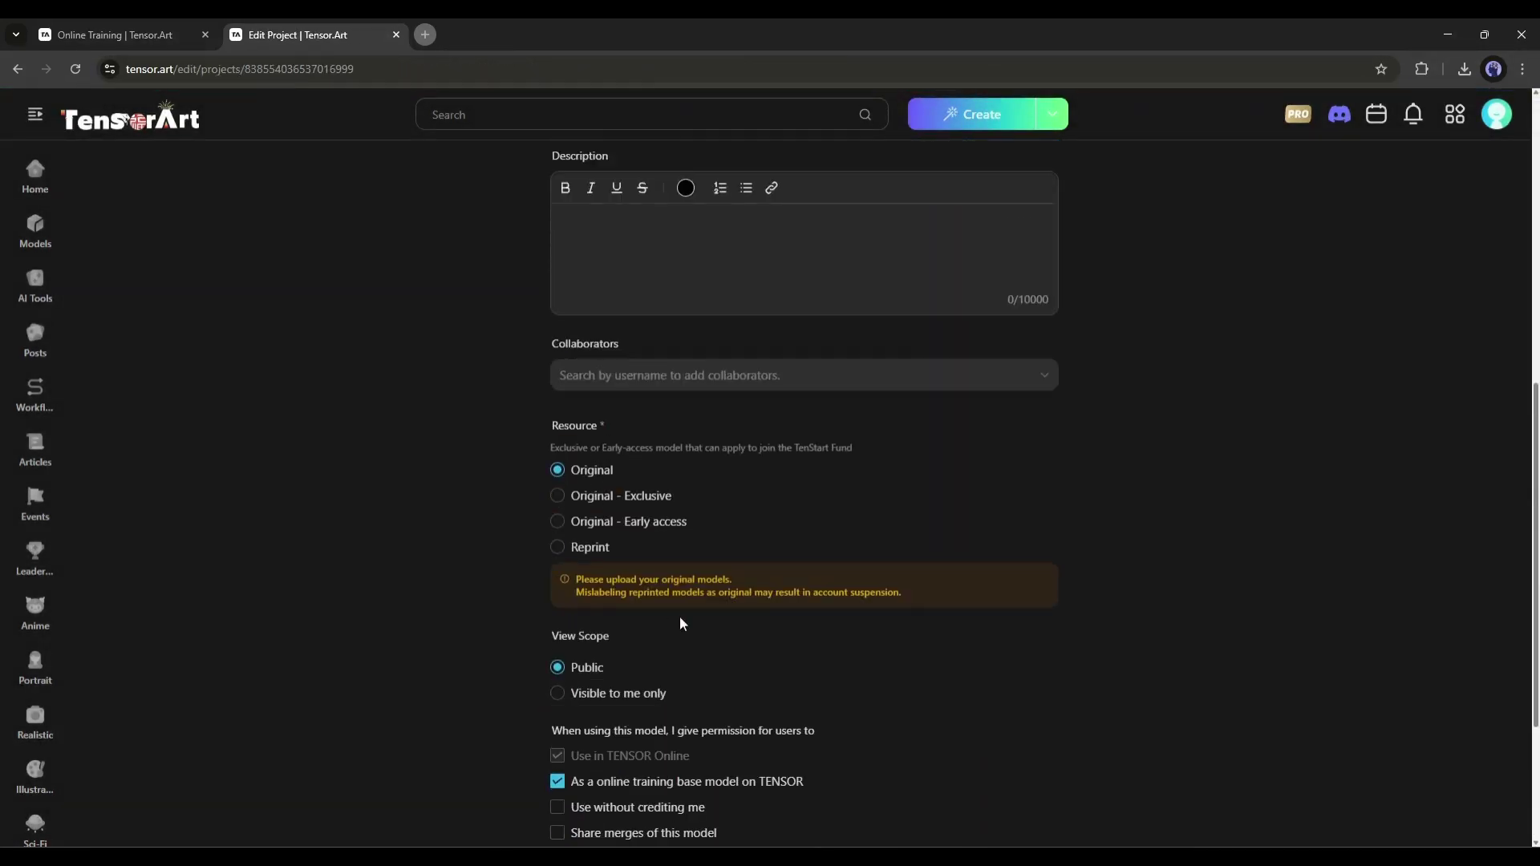
scroll(657, 622, down, 10)
Save the updated permissions and load the Action Girl LoRA into the image generator.
click(586, 777)
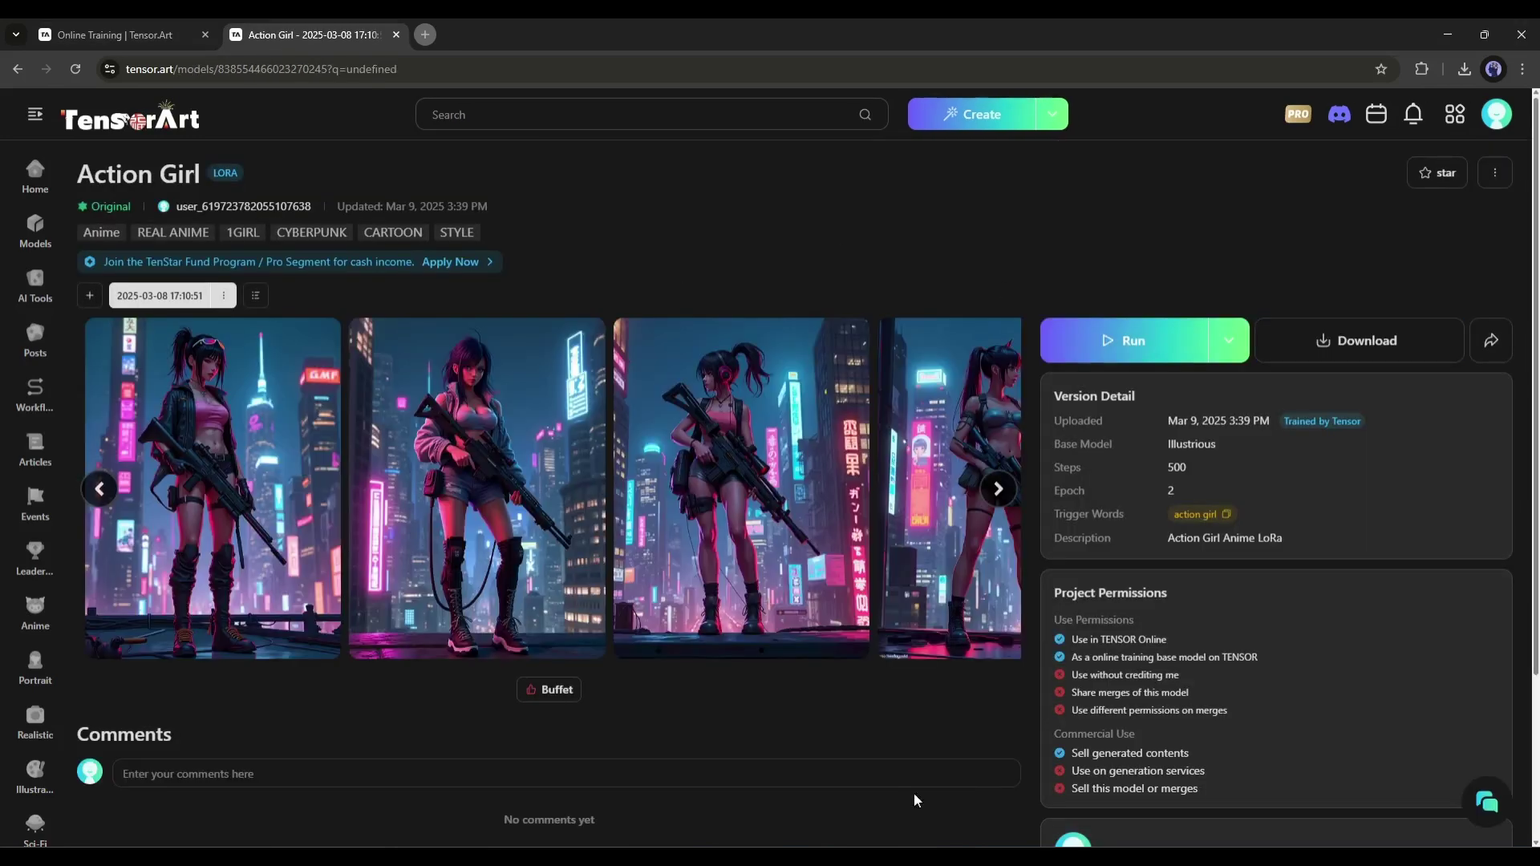
click(1152, 361)
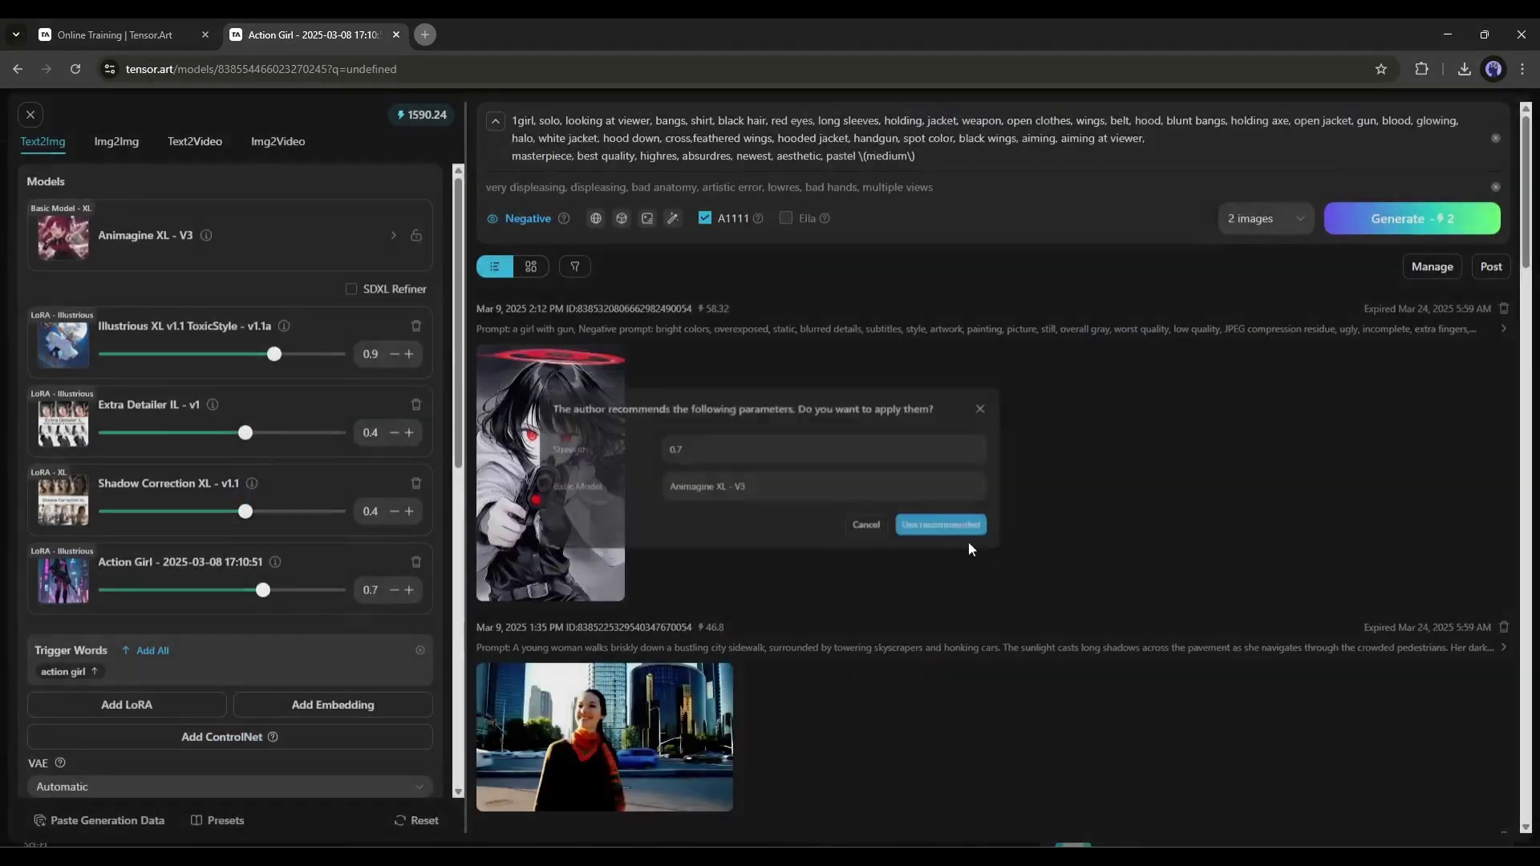
click(941, 524)
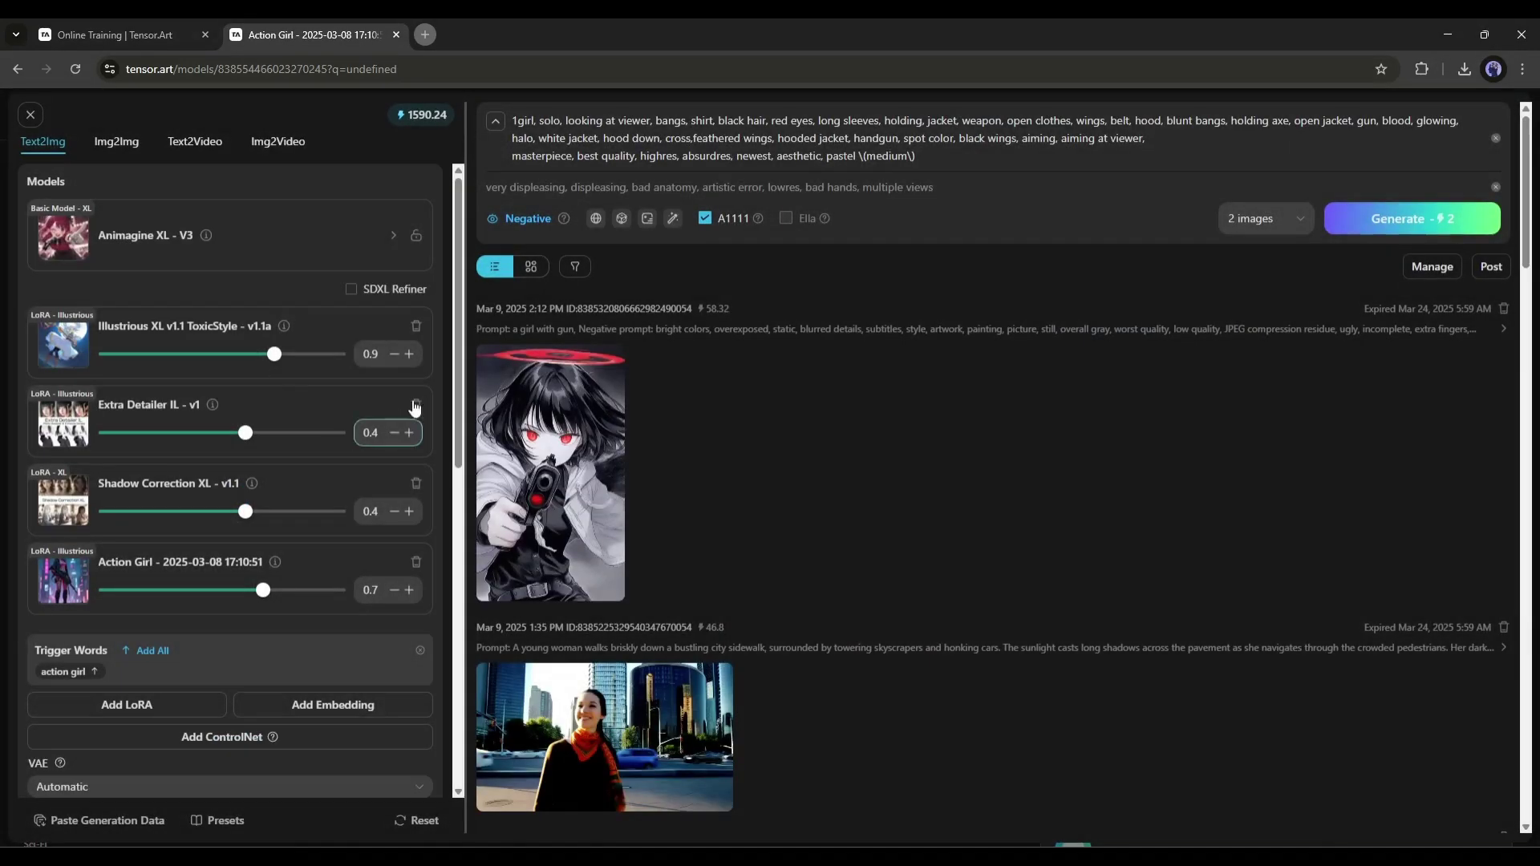
Remove the three extra LoRAs, keeping only Action Girl, and choose the Landscape aspect ratio.
click(415, 404)
click(415, 404)
click(415, 325)
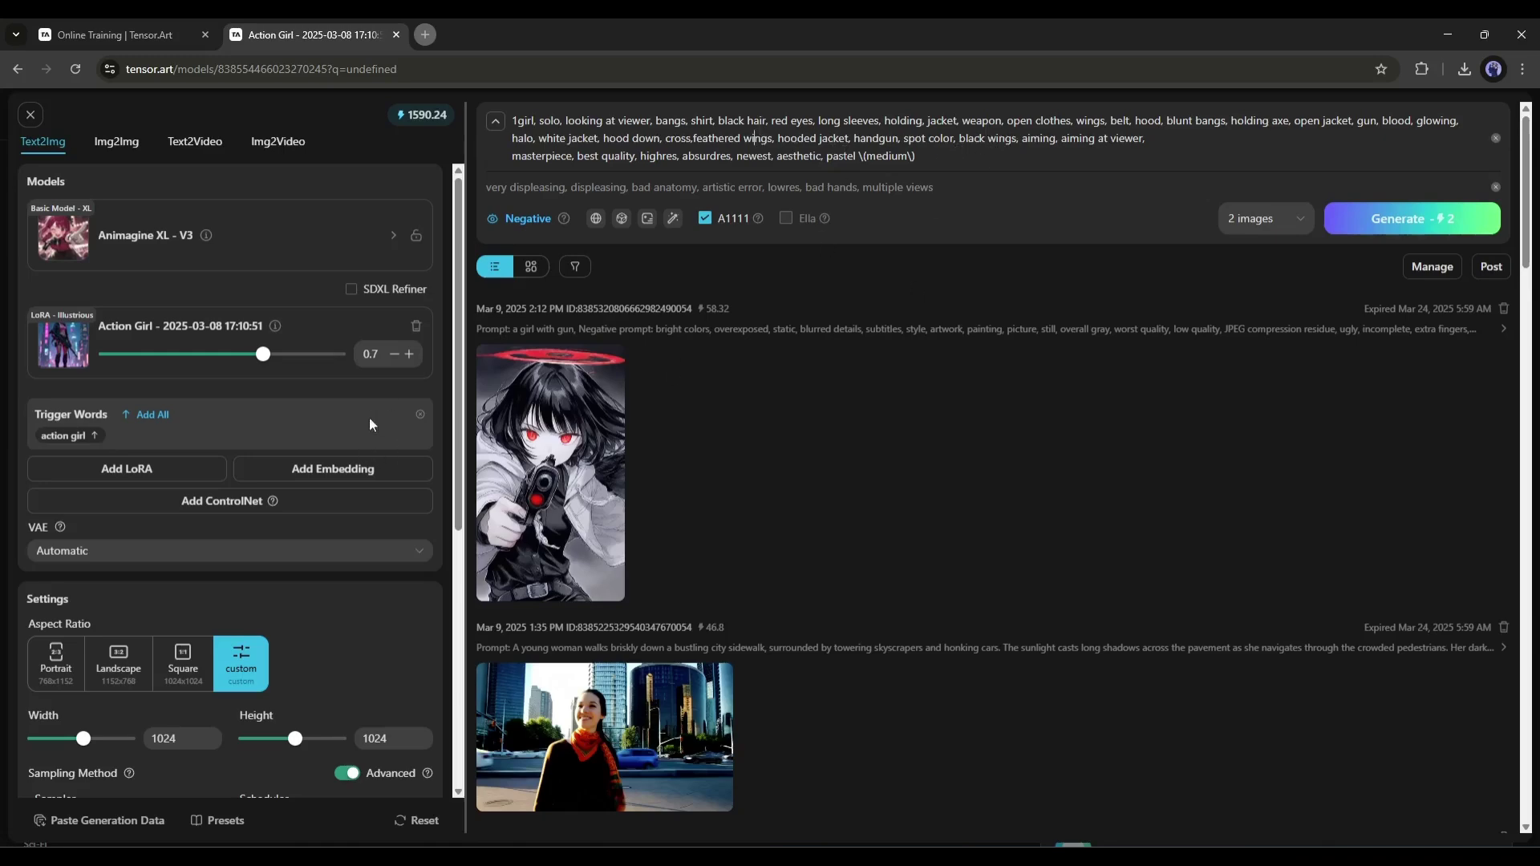
click(125, 685)
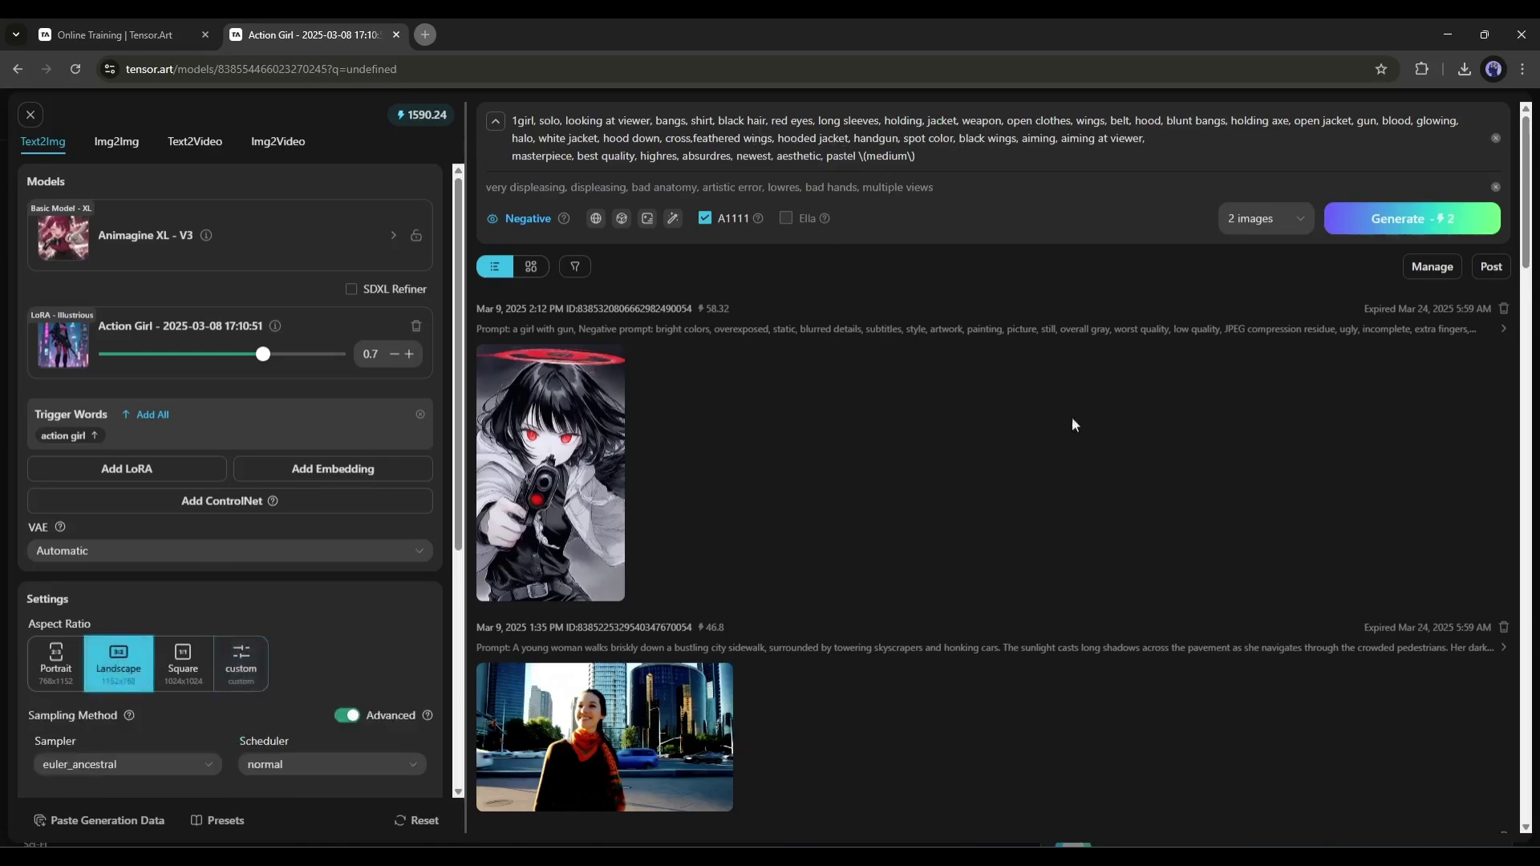
Generate two images and view both results in detail.
click(1449, 220)
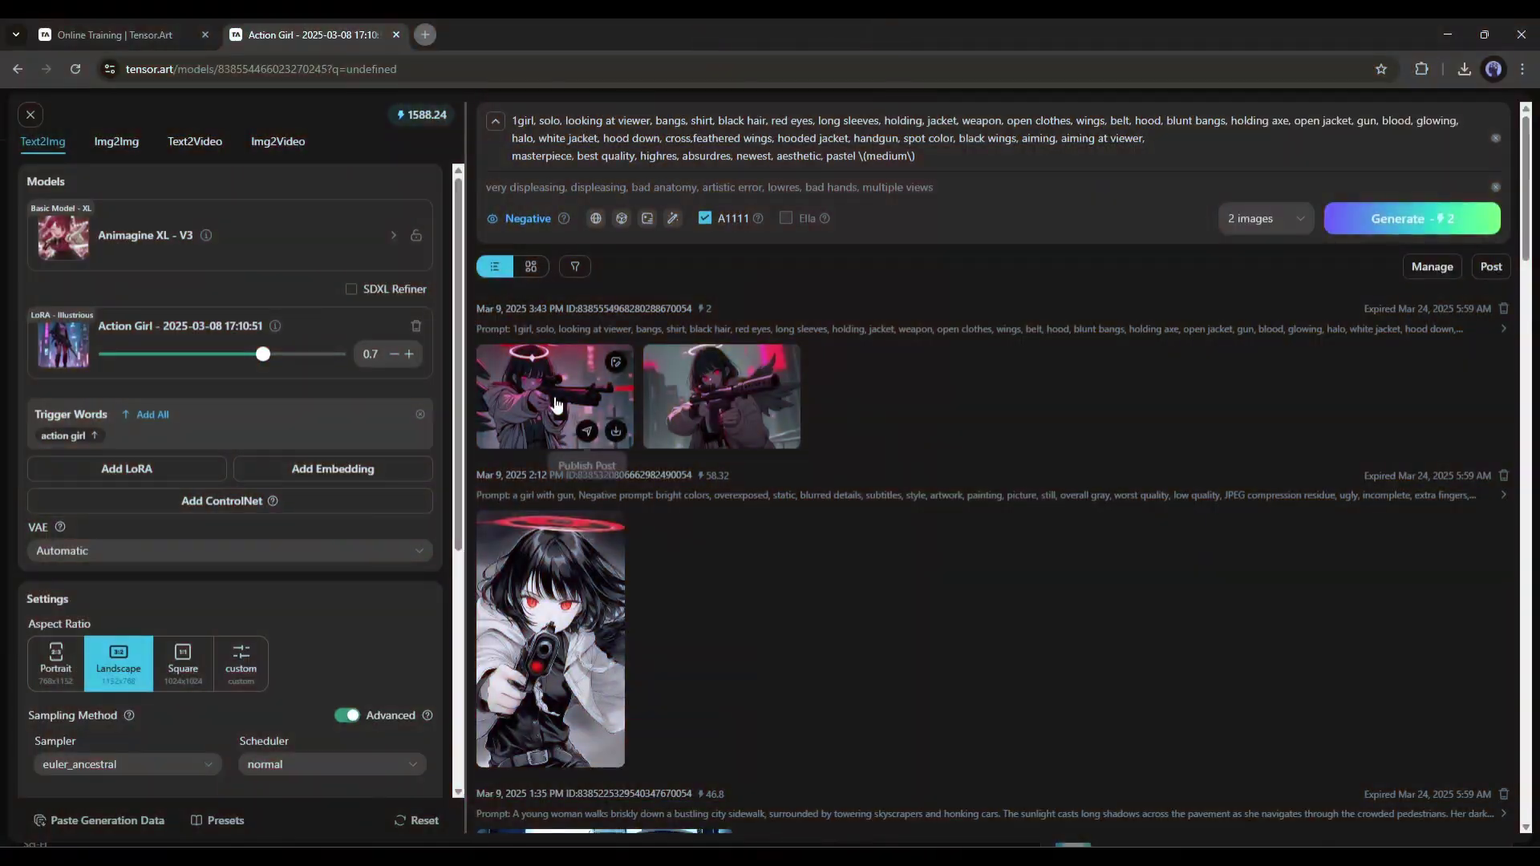
click(560, 407)
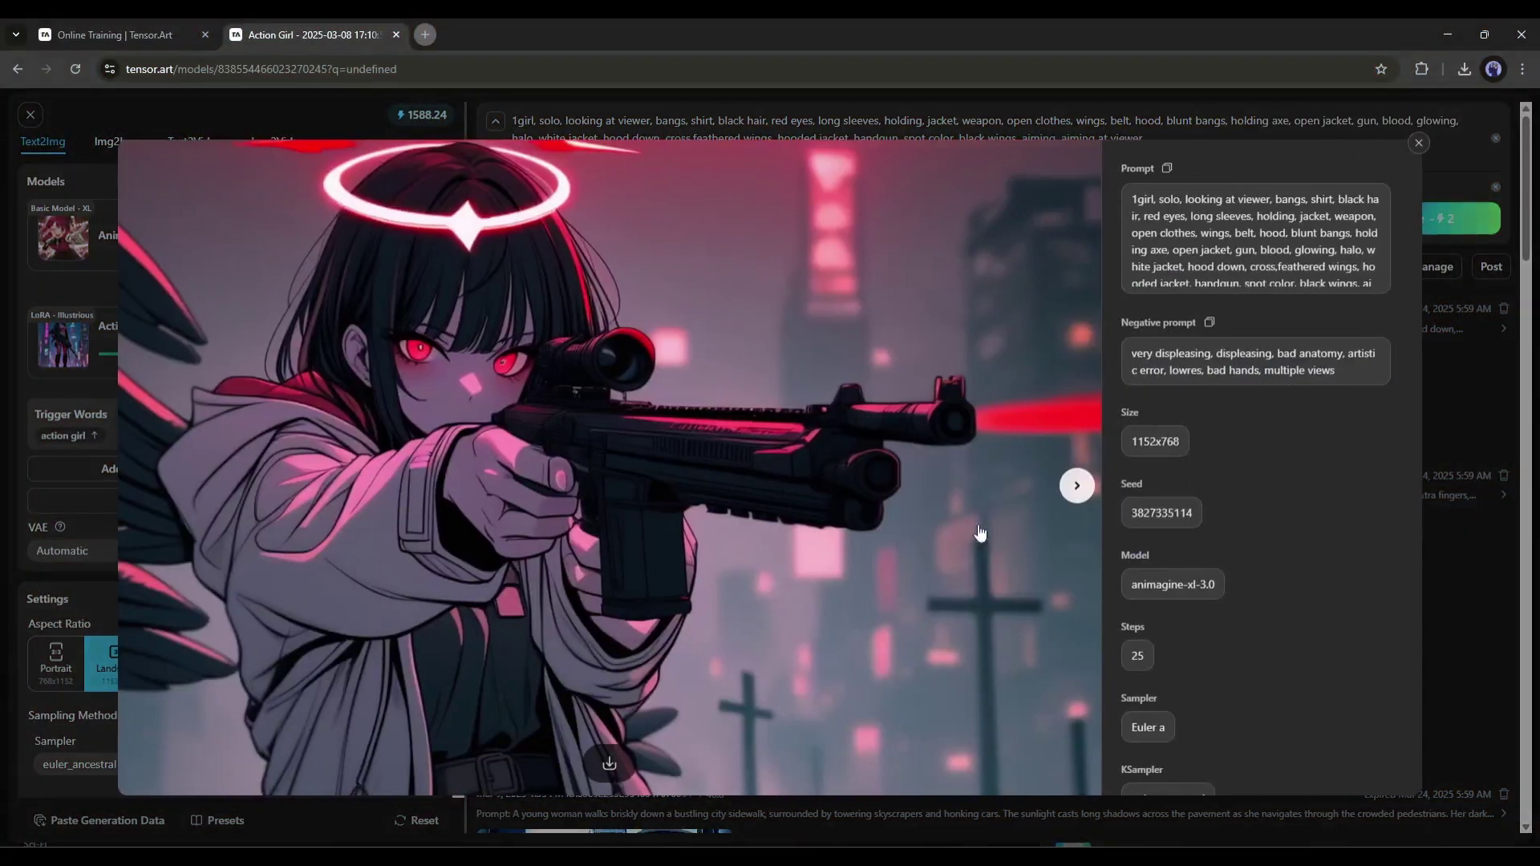
click(1077, 485)
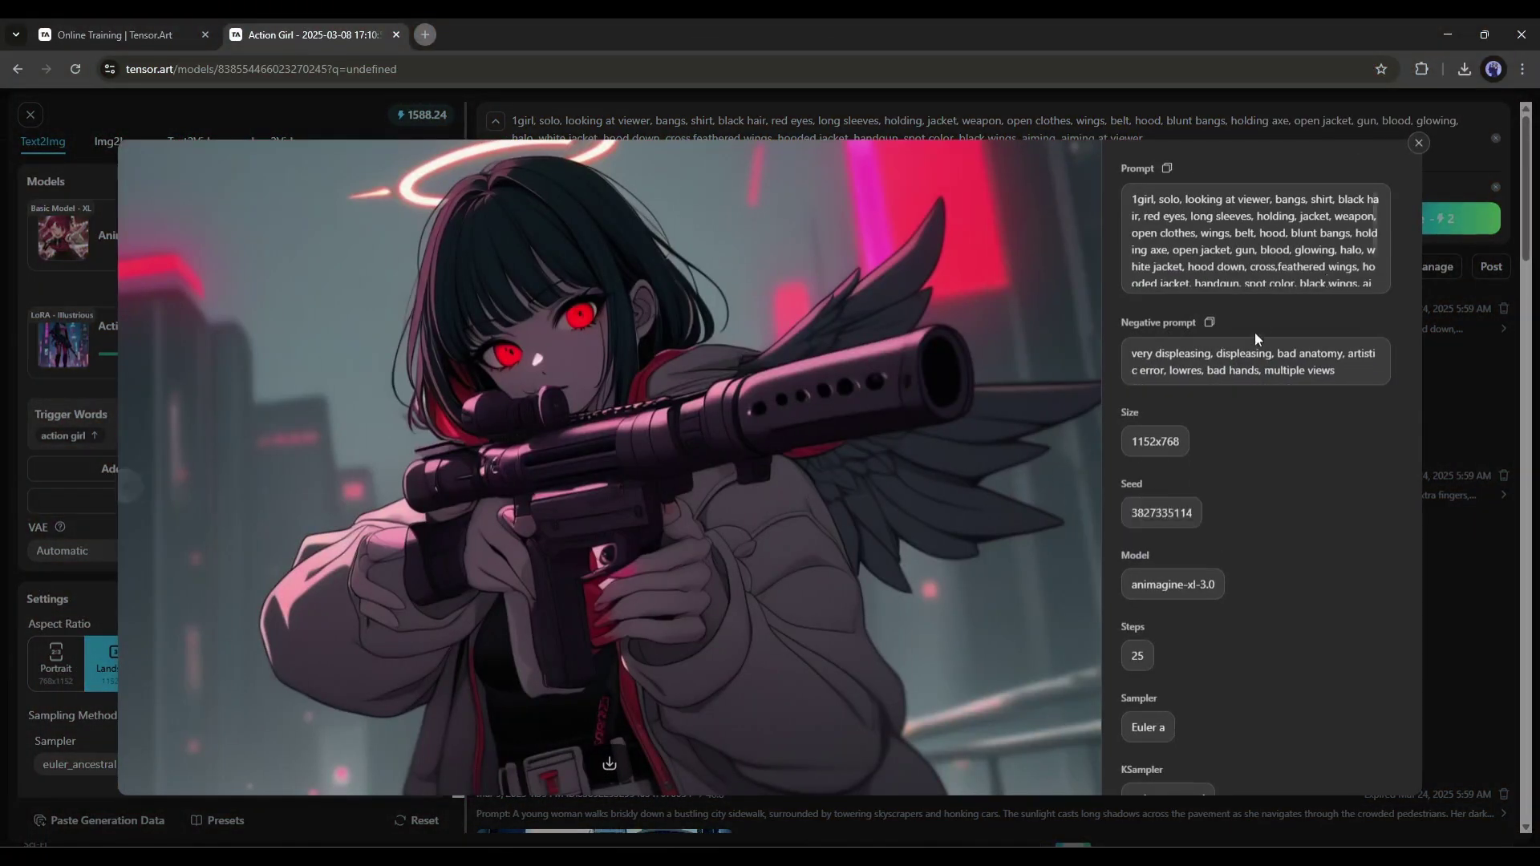
Enter the prompt 'turistic city building roof top, (greyscale), holding weapon' and browse earlier images.
click(1418, 142)
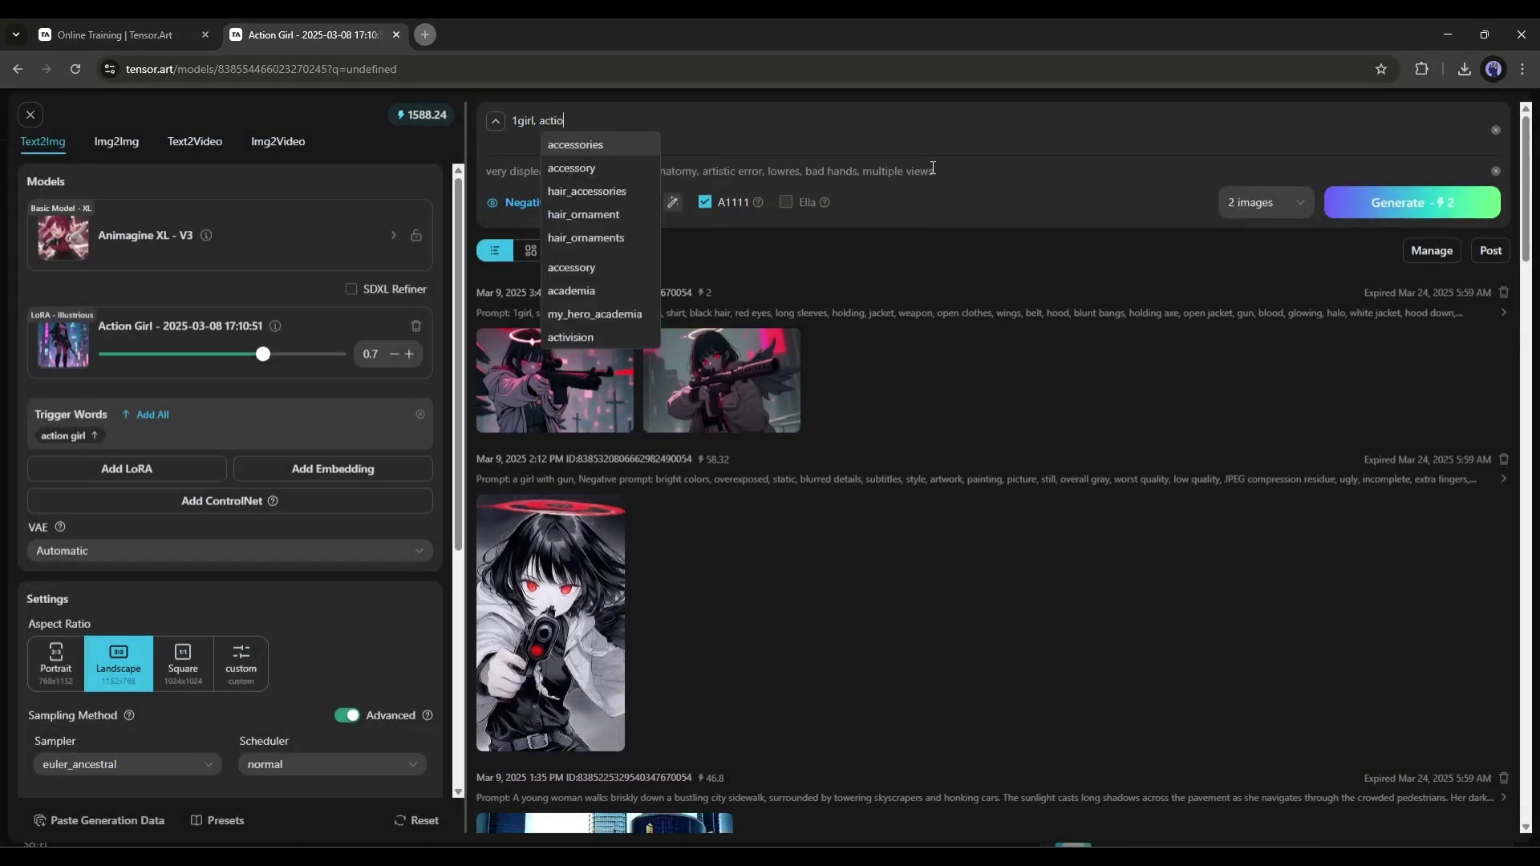
text(turistic city building roof top, (greyscale), holding weapon)
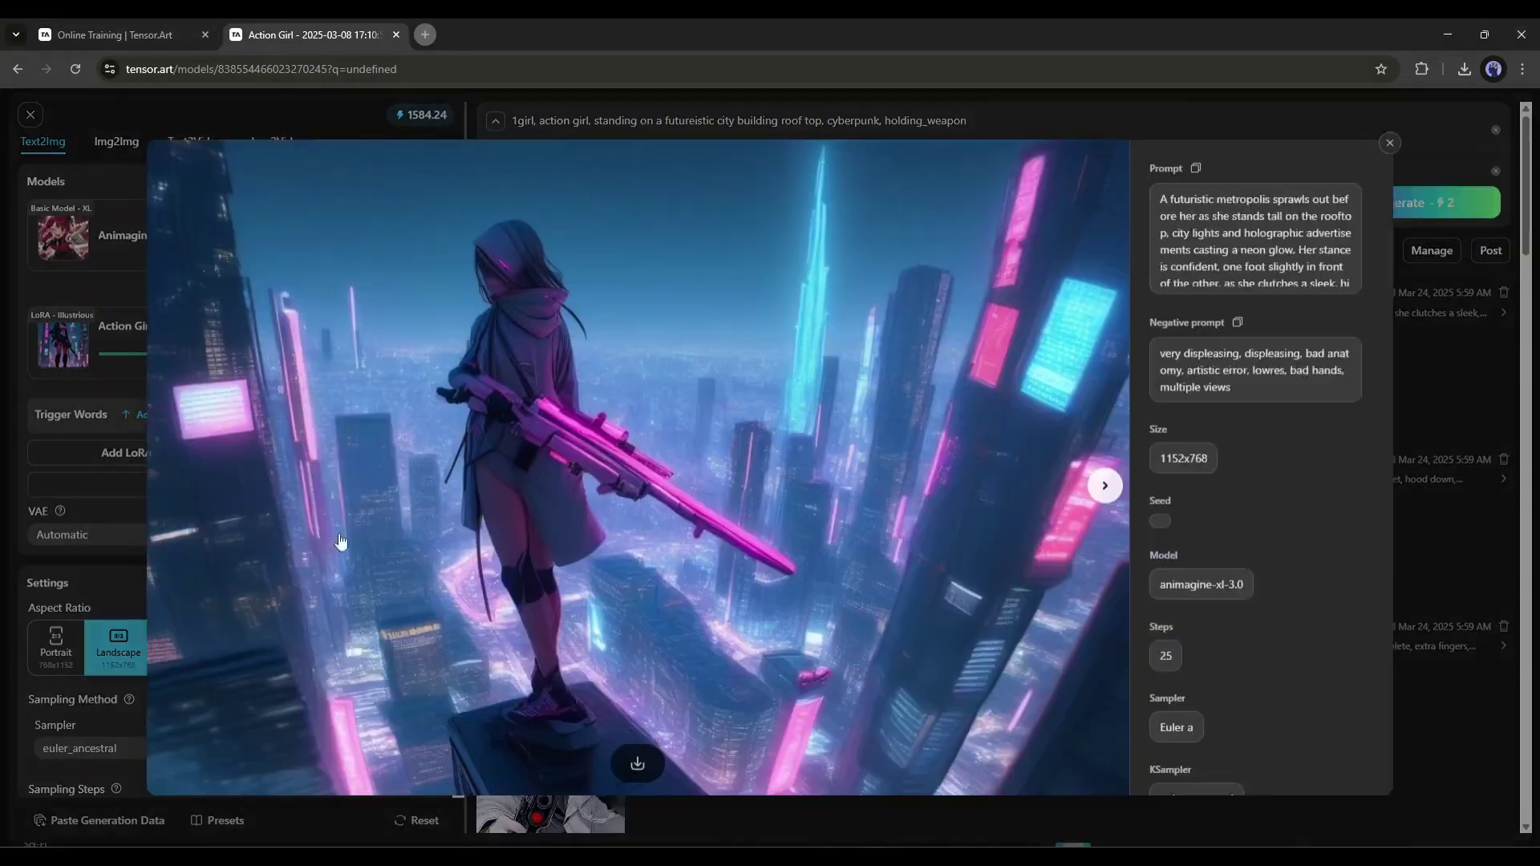
key(Right)
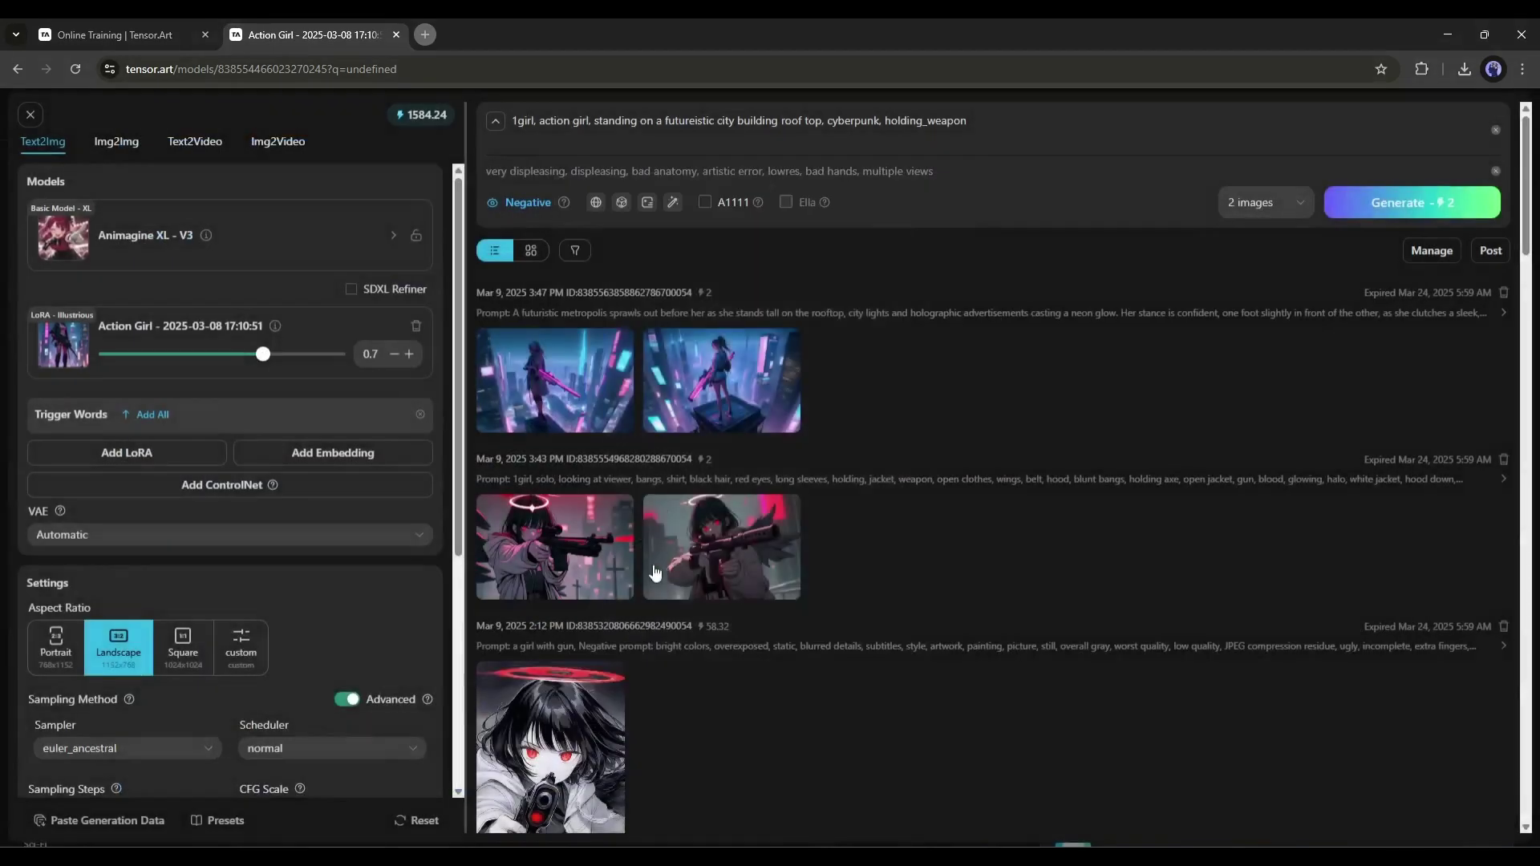
click(656, 572)
key(Right)
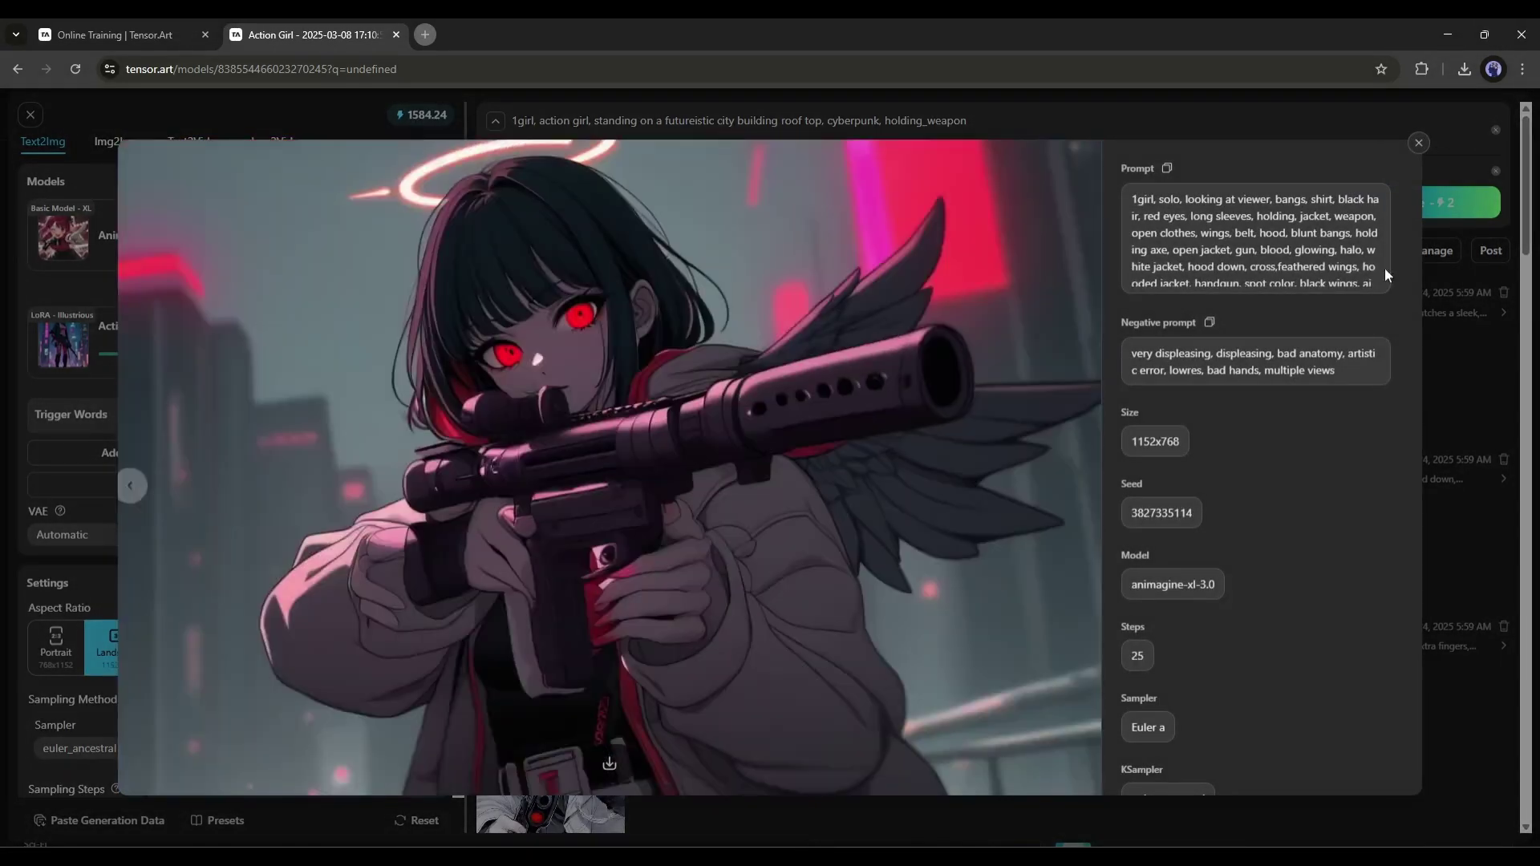
key(Escape)
Remove the trigger words, generate two rooftop images, and review them at full size.
click(419, 415)
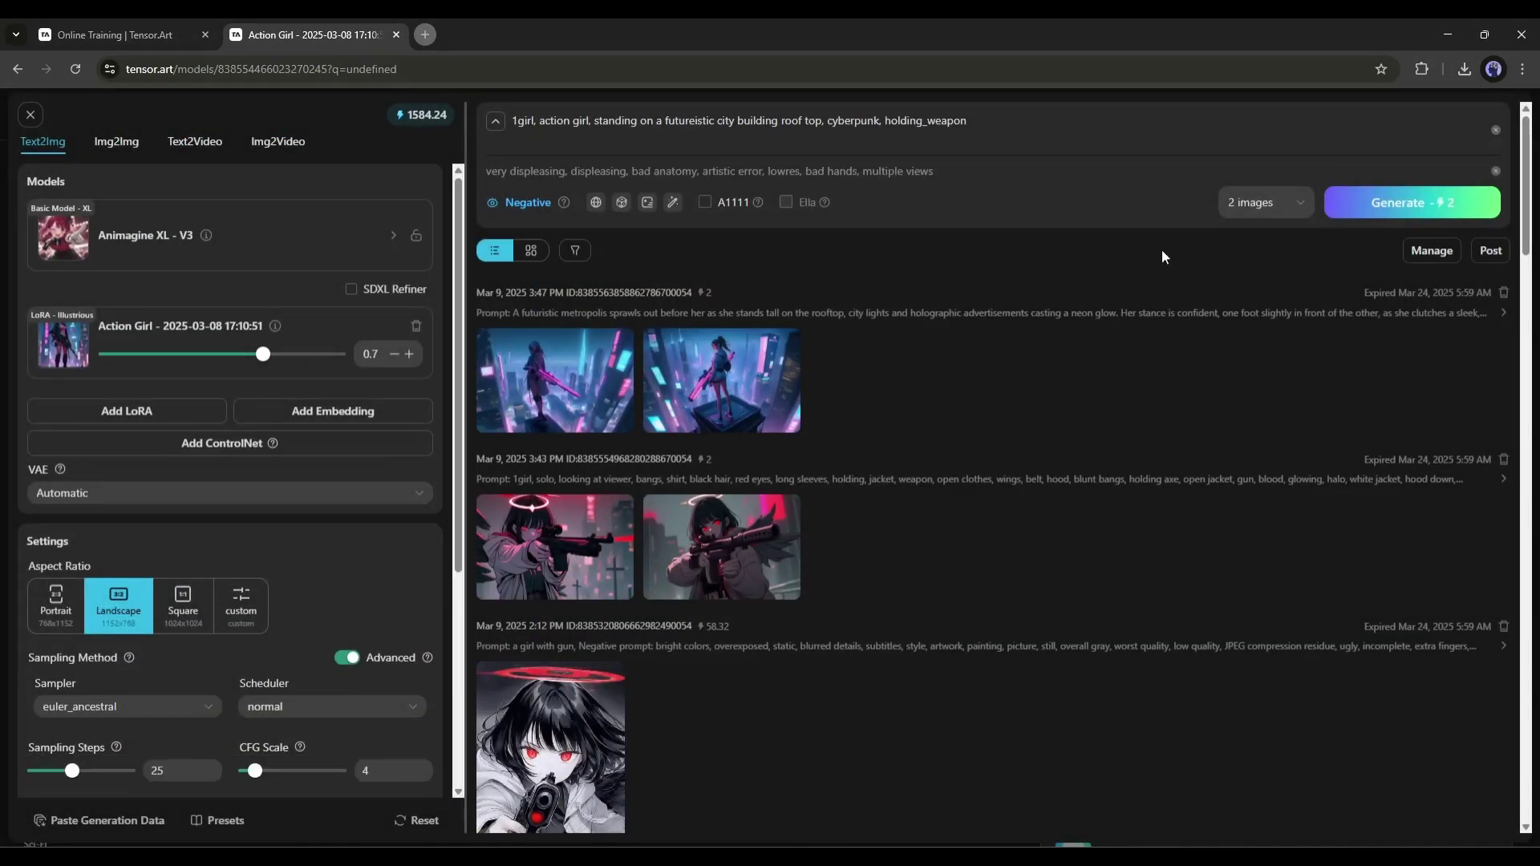
click(1412, 208)
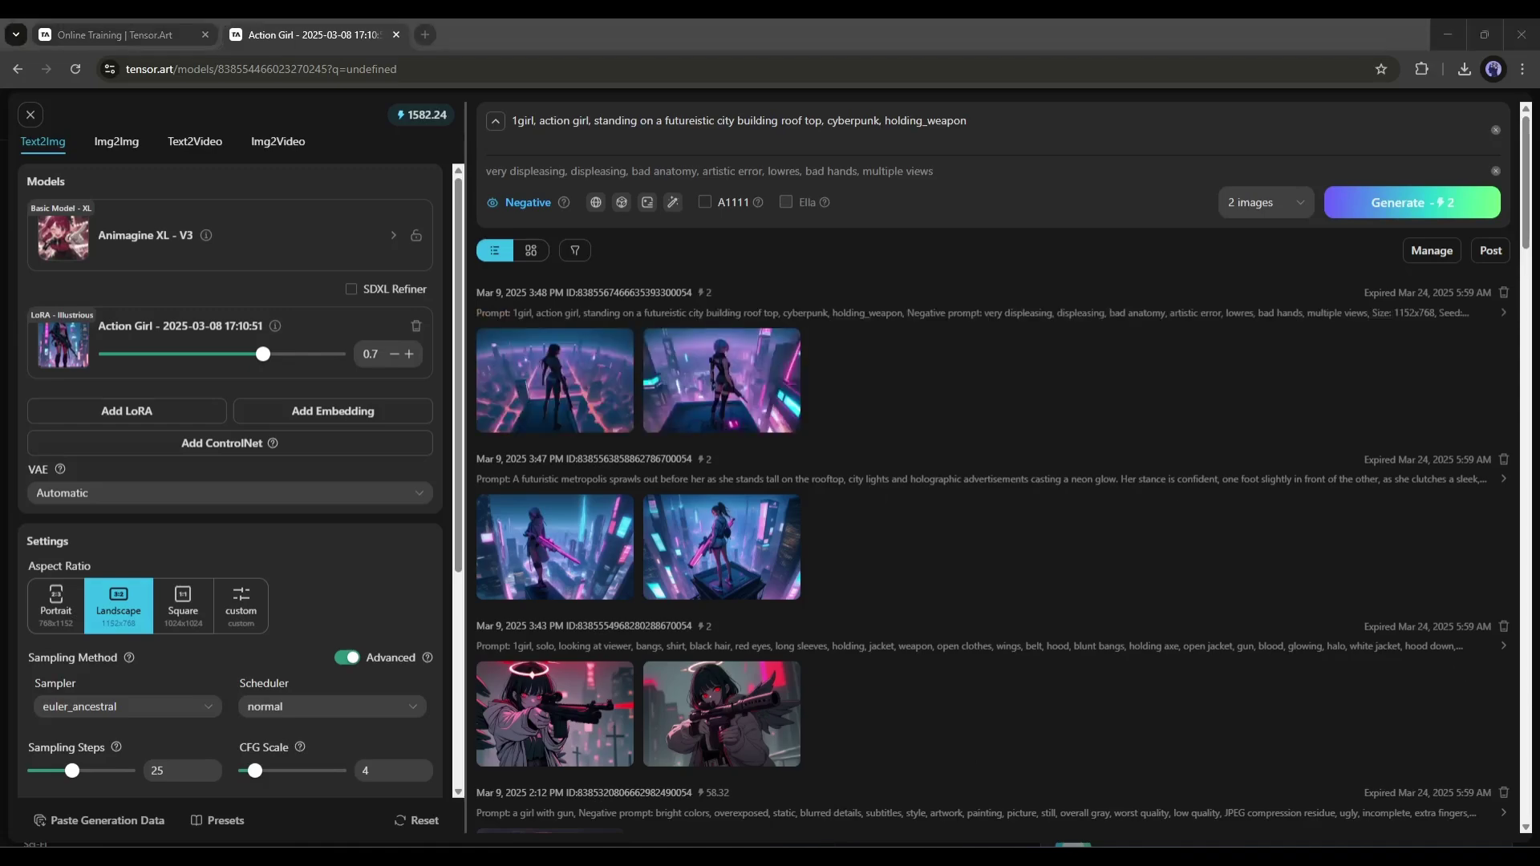
click(610, 345)
click(613, 378)
click(1324, 409)
click(1075, 485)
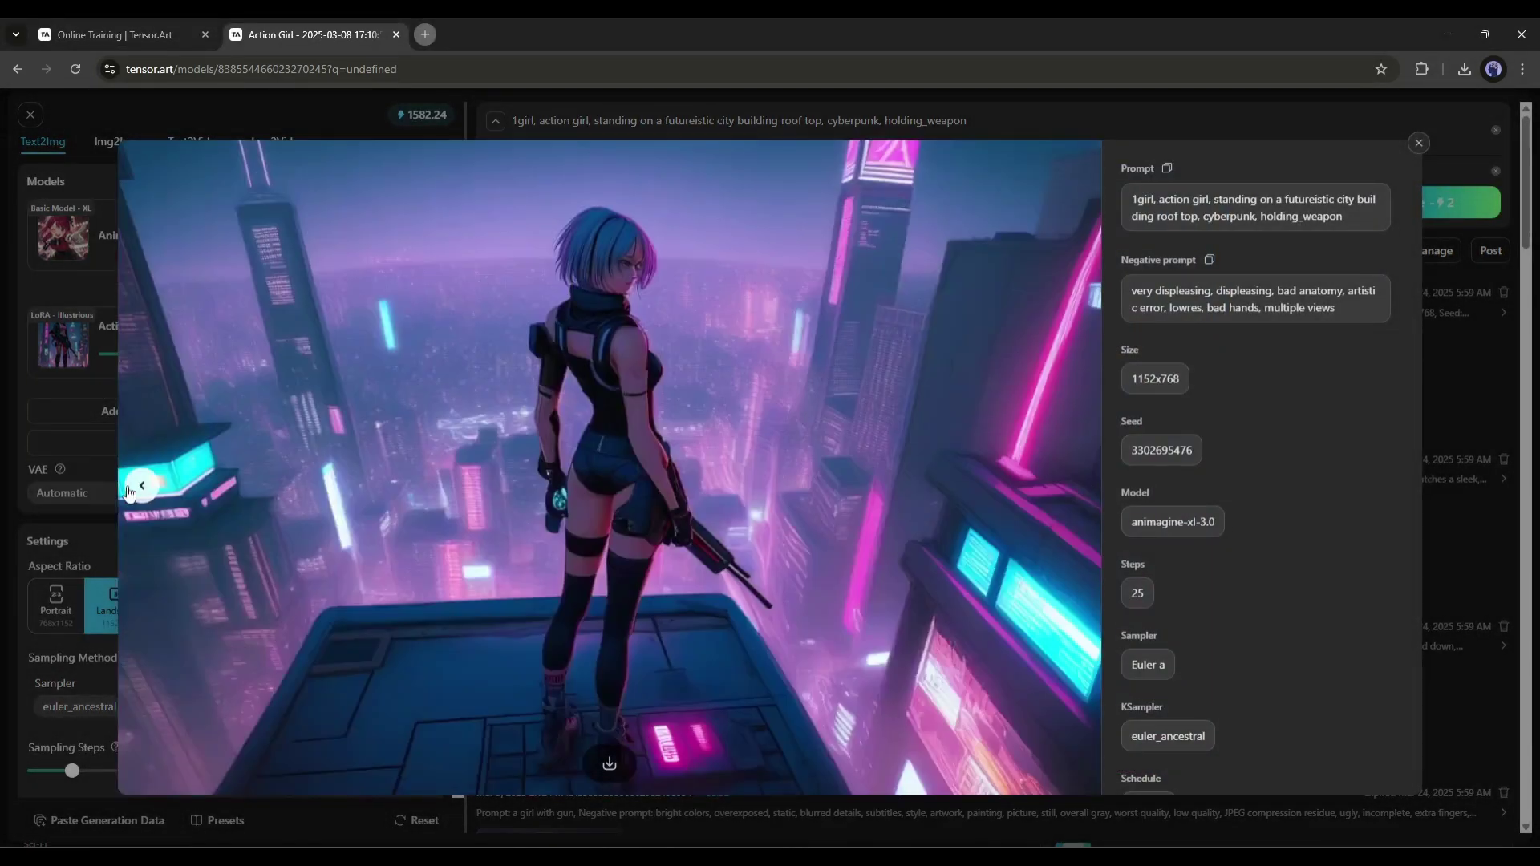
click(142, 485)
key(Escape)
key(Escape)
Return to the home page and browse the Models catalogue and AI Tools pages.
key(alt+Left)
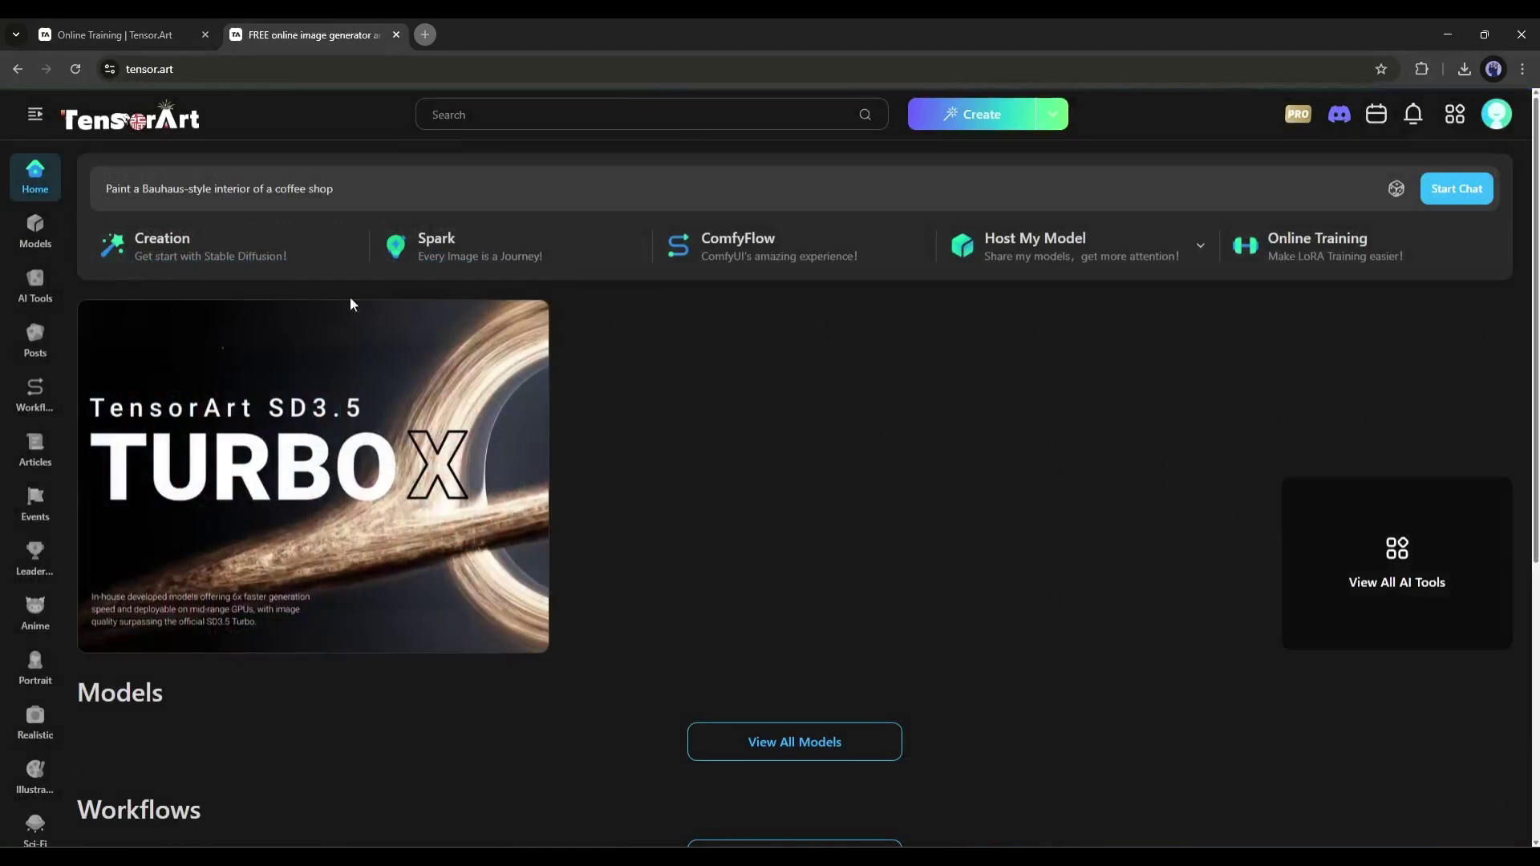
scroll(389, 393, down, 10)
scroll(203, 409, up, 10)
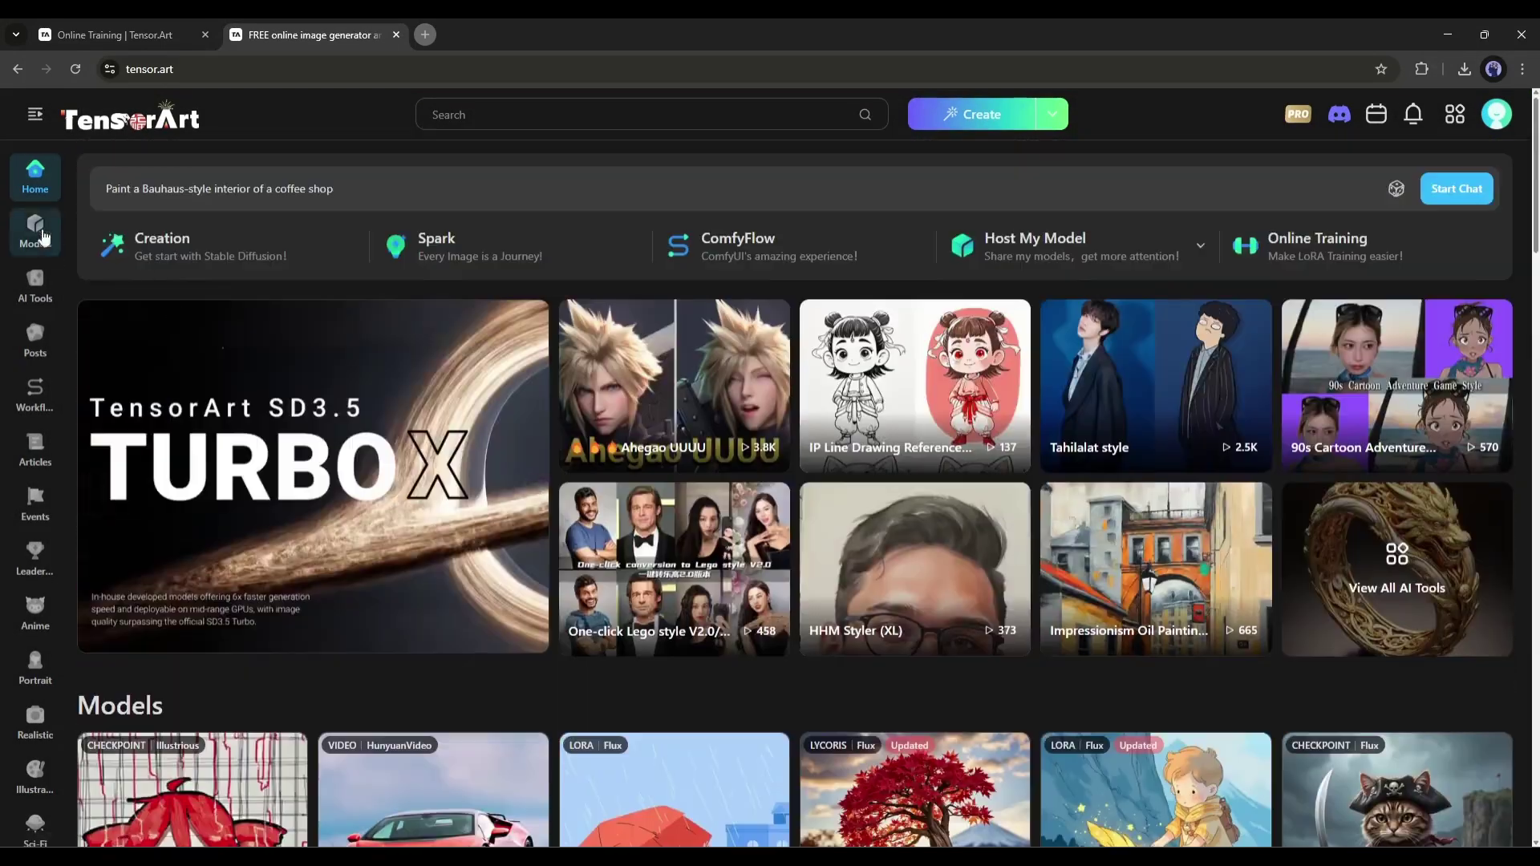
click(35, 229)
scroll(514, 433, down, 10)
click(35, 282)
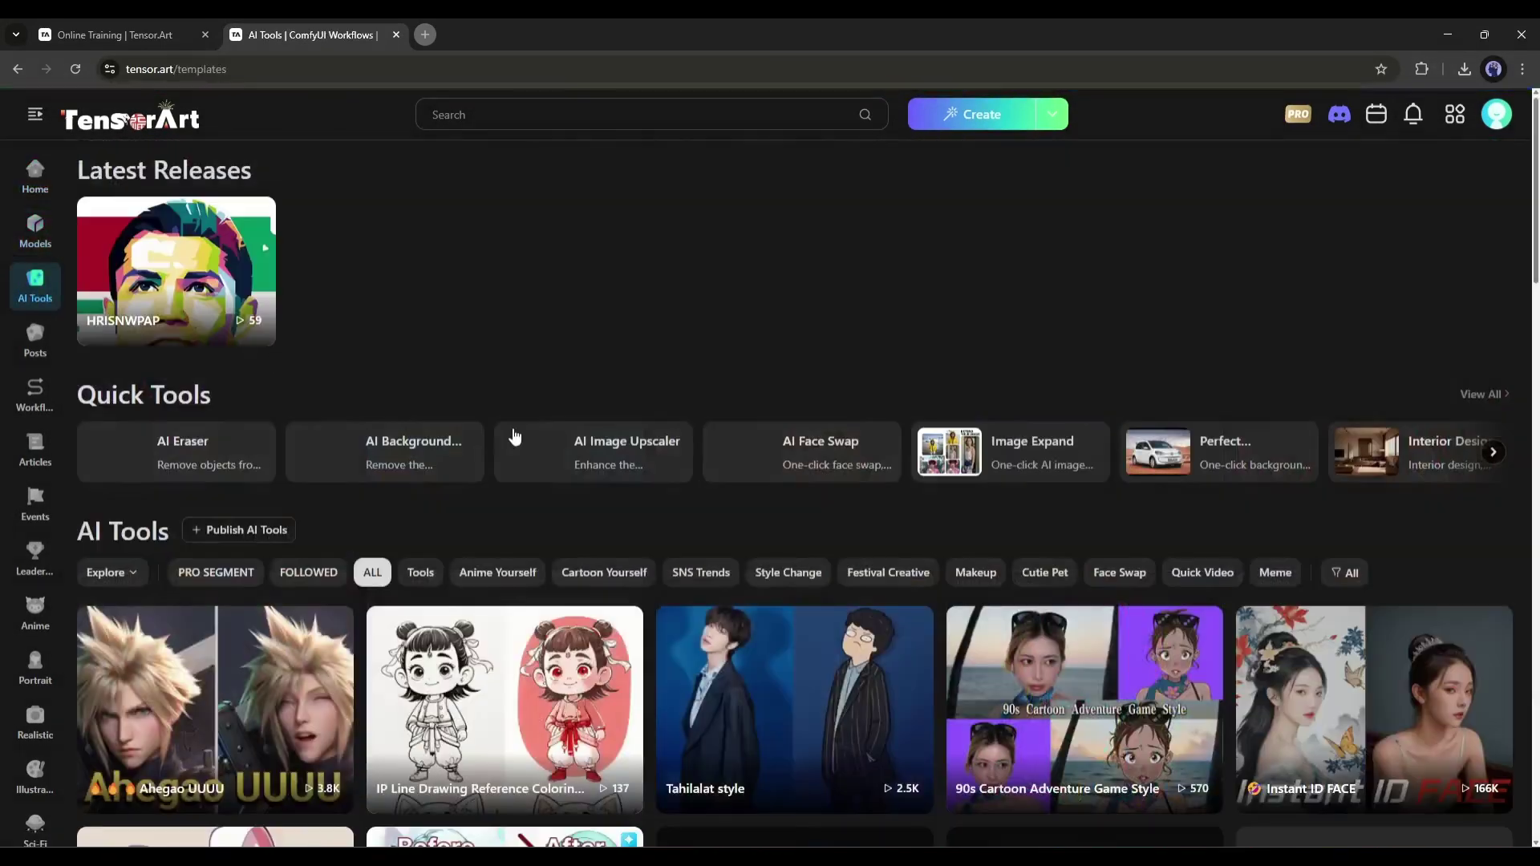
scroll(515, 436, down, 3)
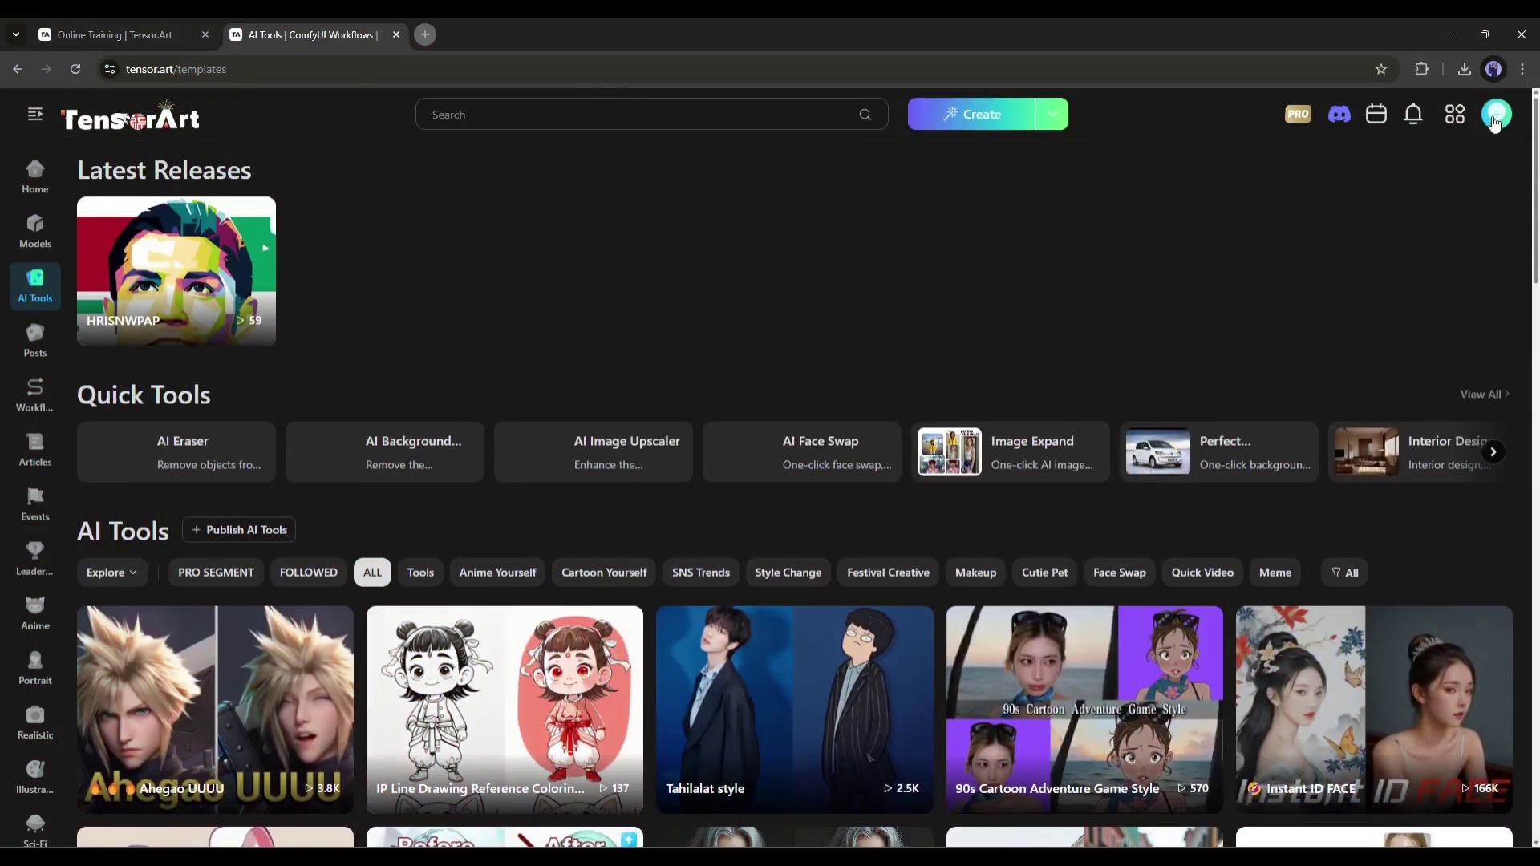
Open the Pro plan page ($9.90 monthly, $19.90 quarterly, $59.90 yearly) and expand the Pro versus Standard comparison.
mouse_move(1494, 120)
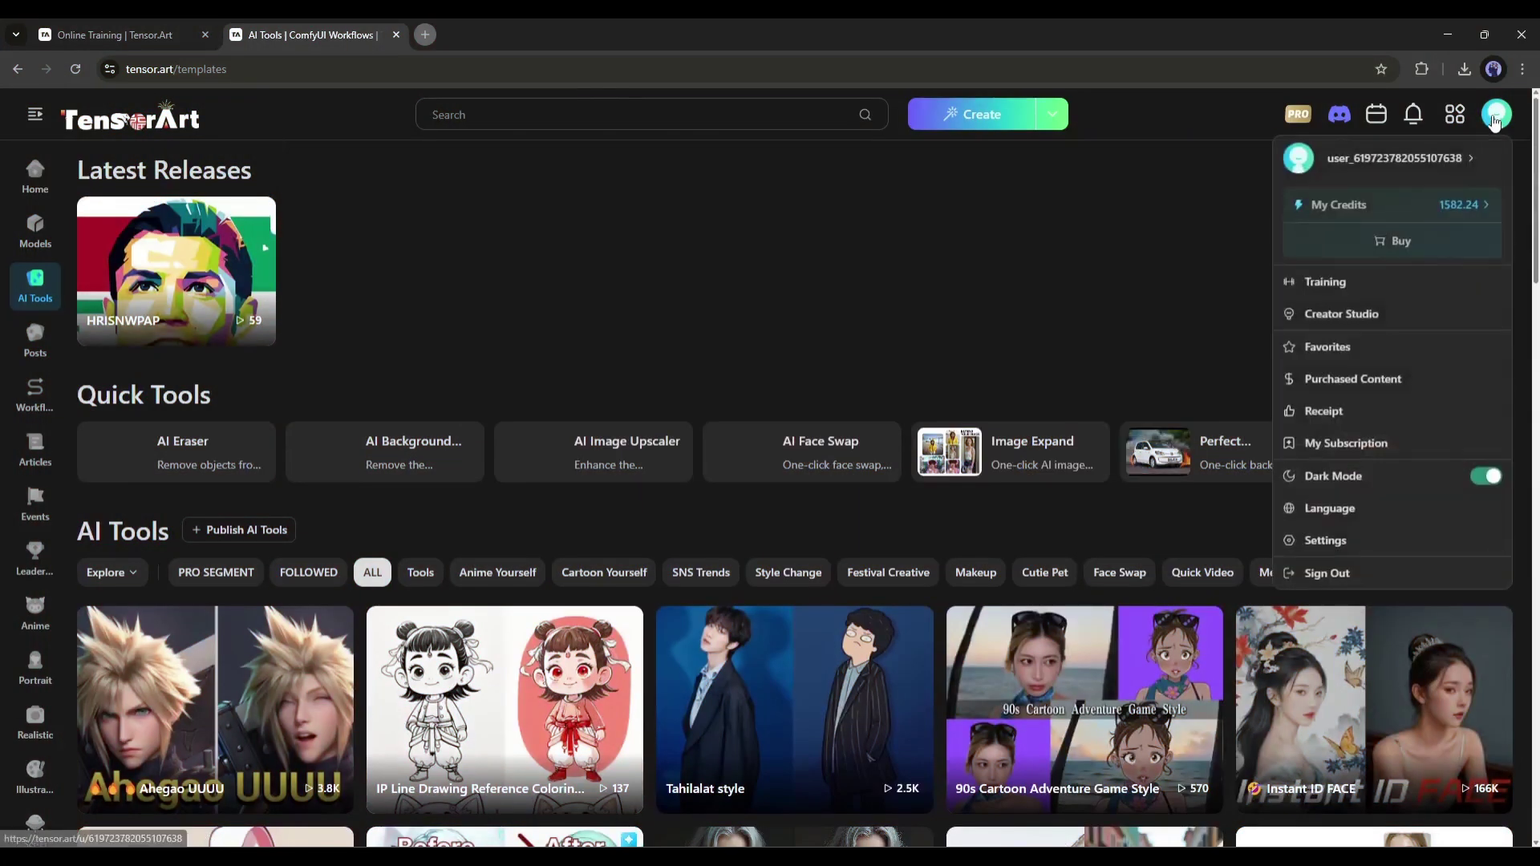
click(1353, 211)
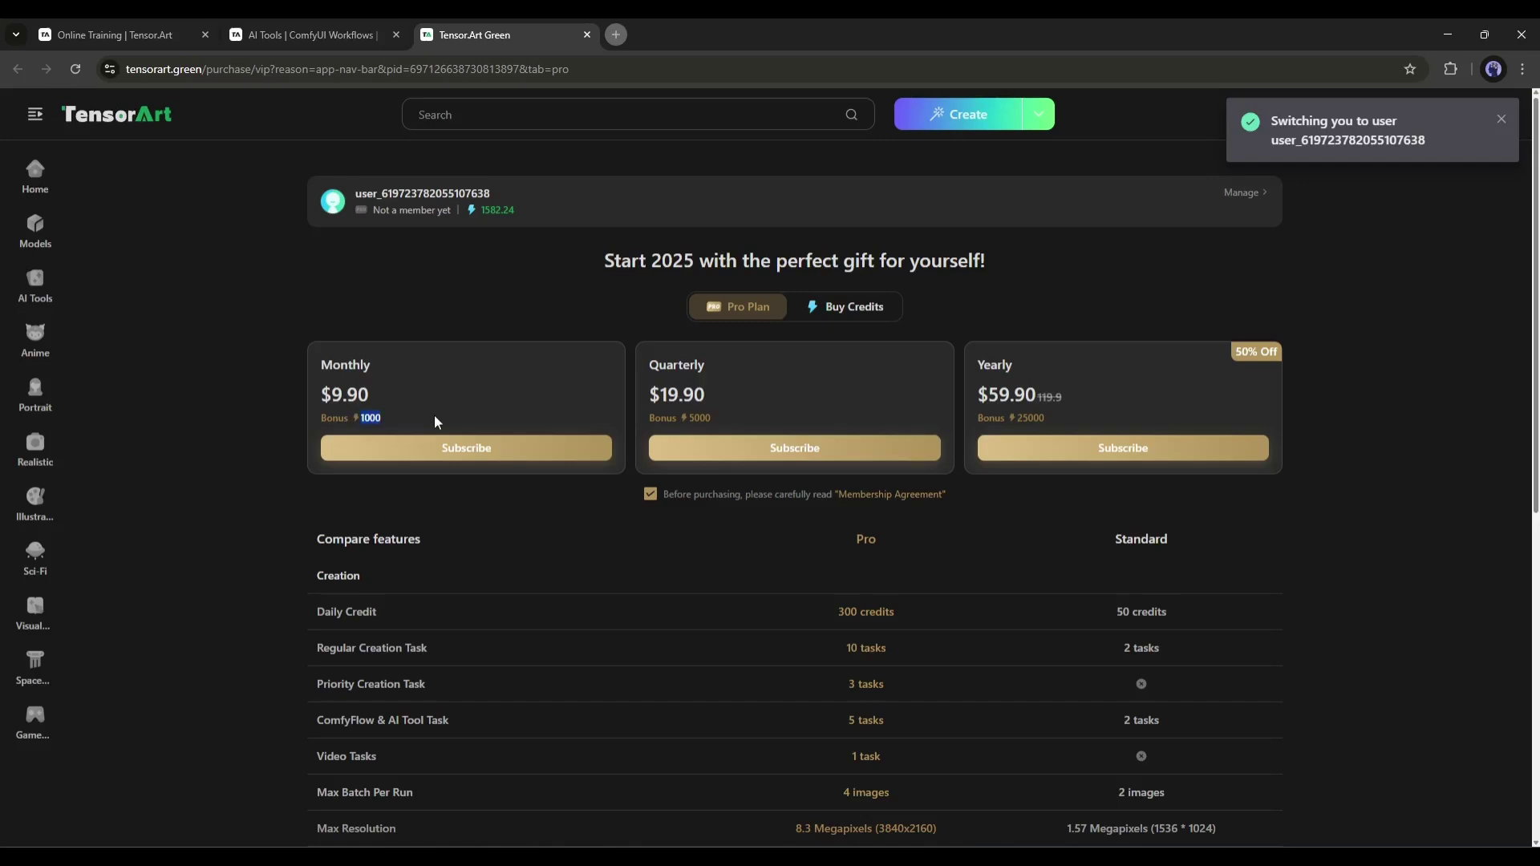
scroll(855, 406, down, 6)
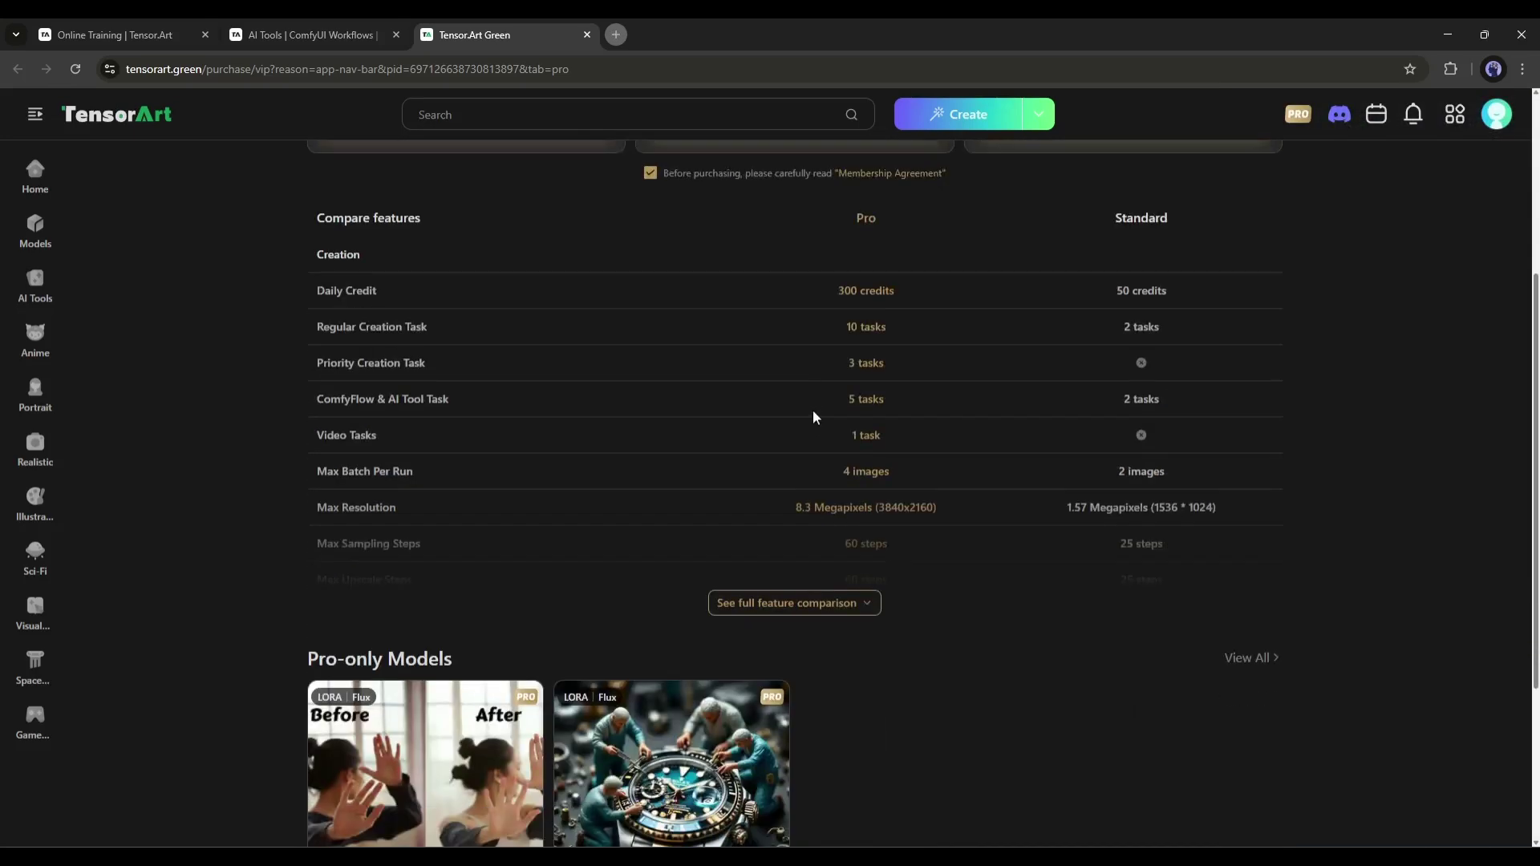
click(863, 442)
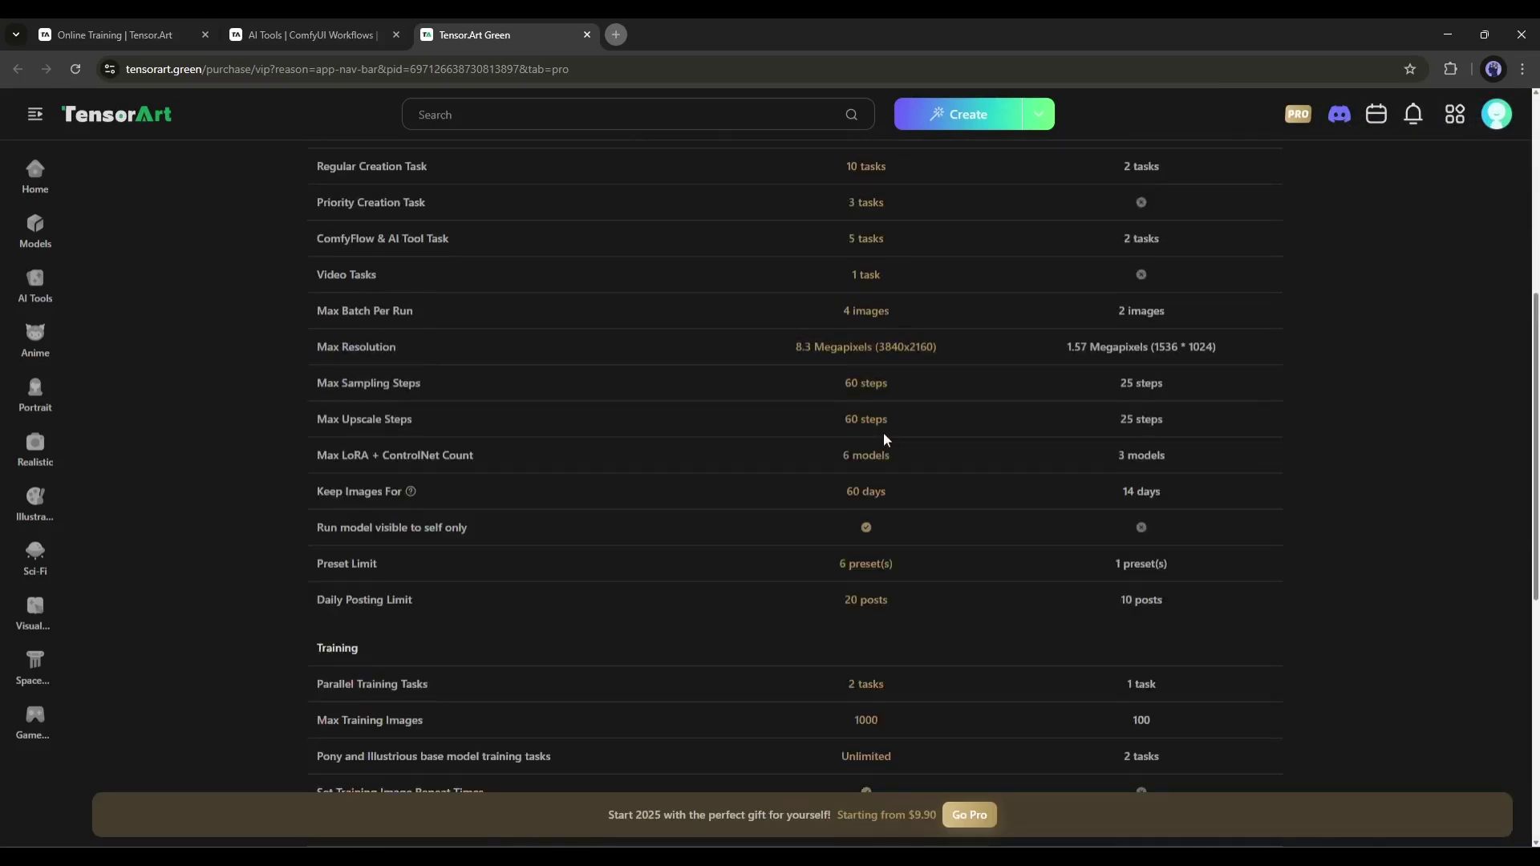
scroll(883, 432, down, 5)
scroll(884, 434, up, 4)
scroll(884, 434, down, 7)
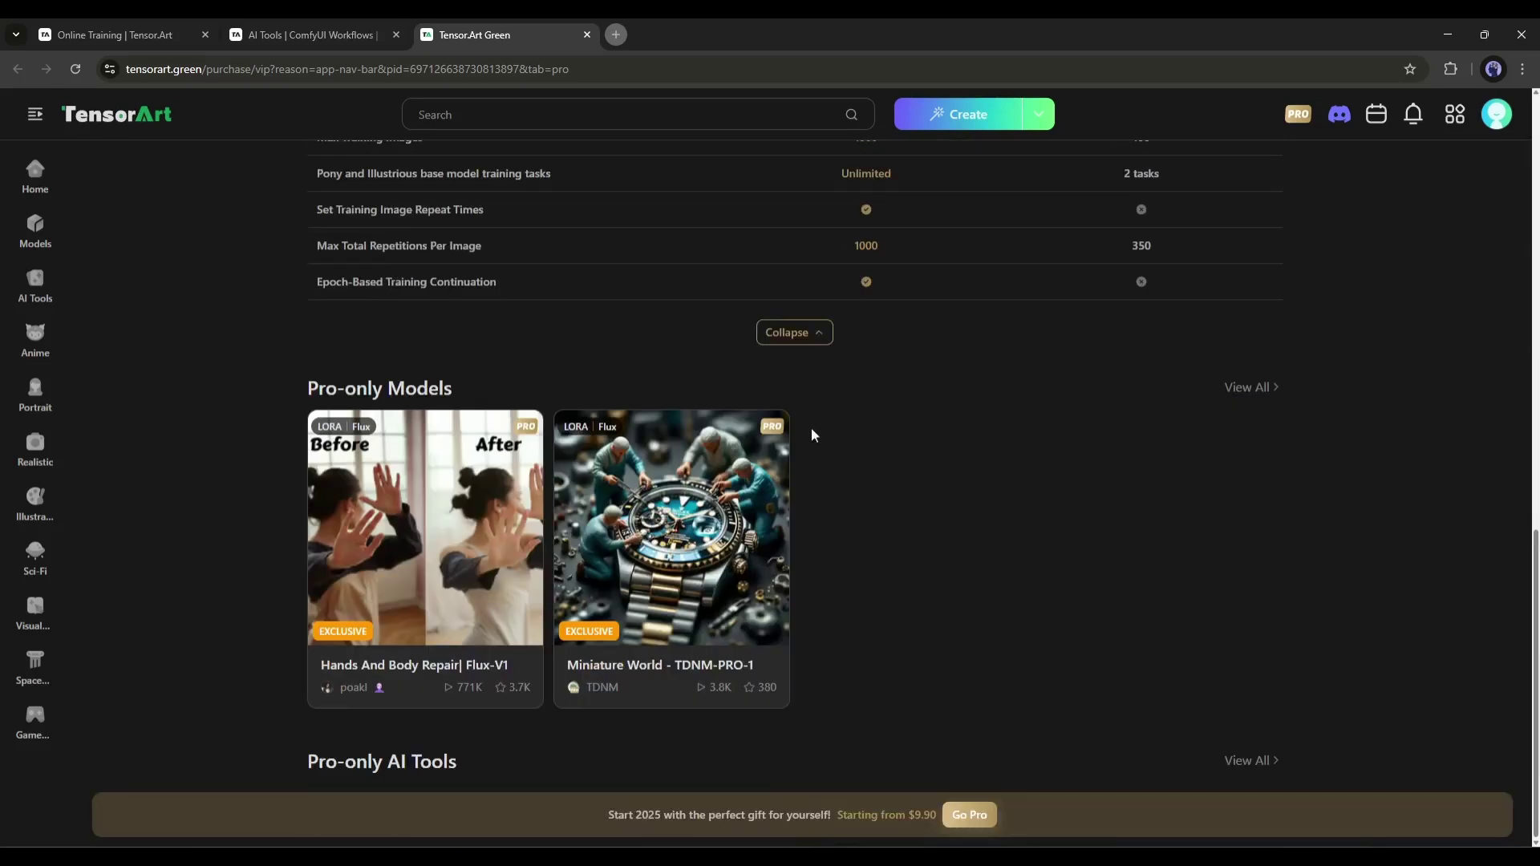
scroll(485, 316, up, 15)
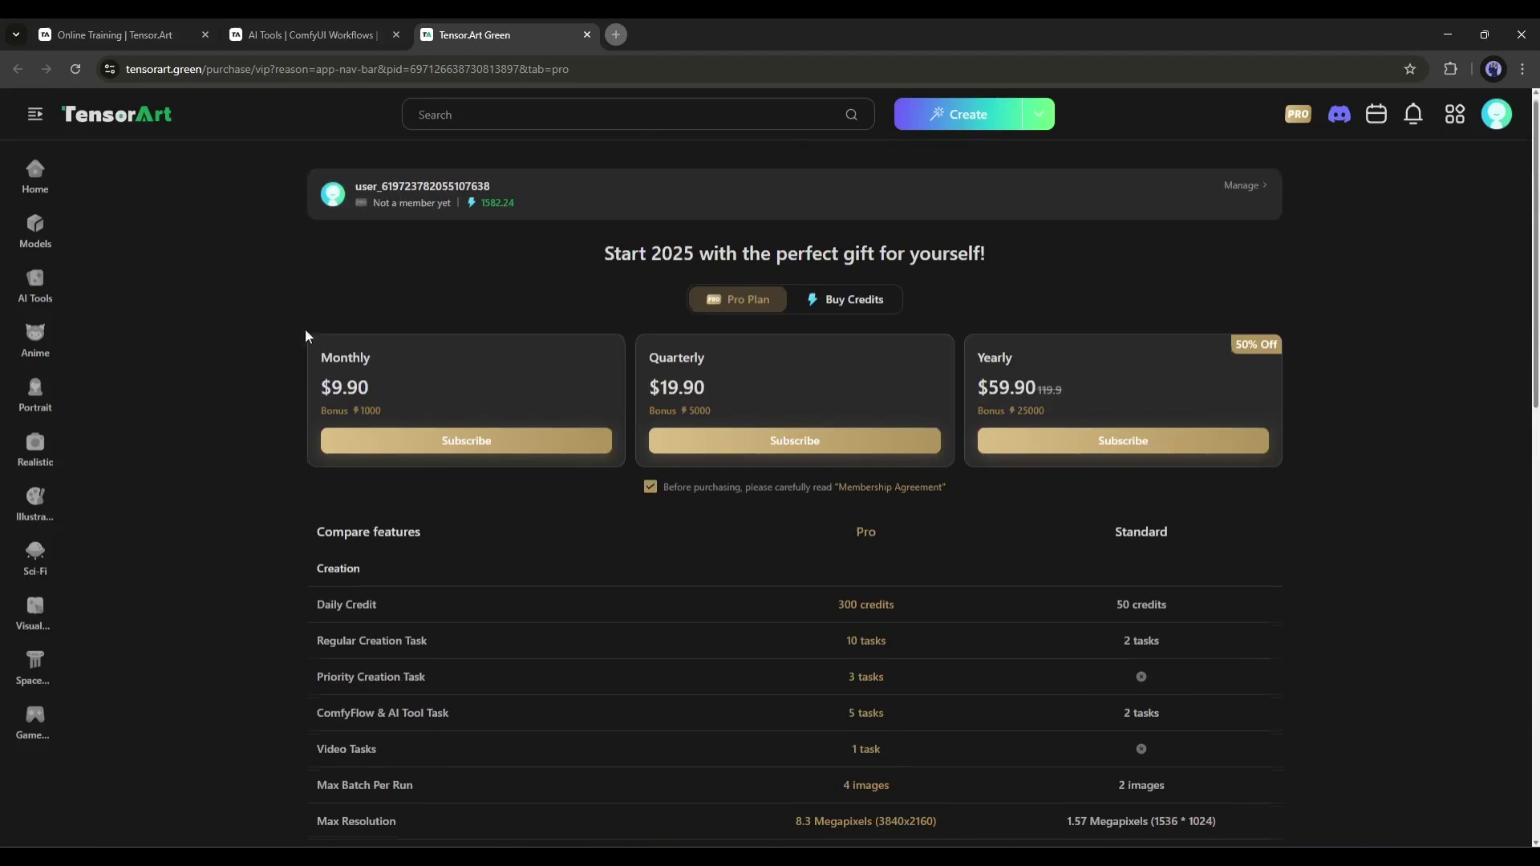
click(326, 287)
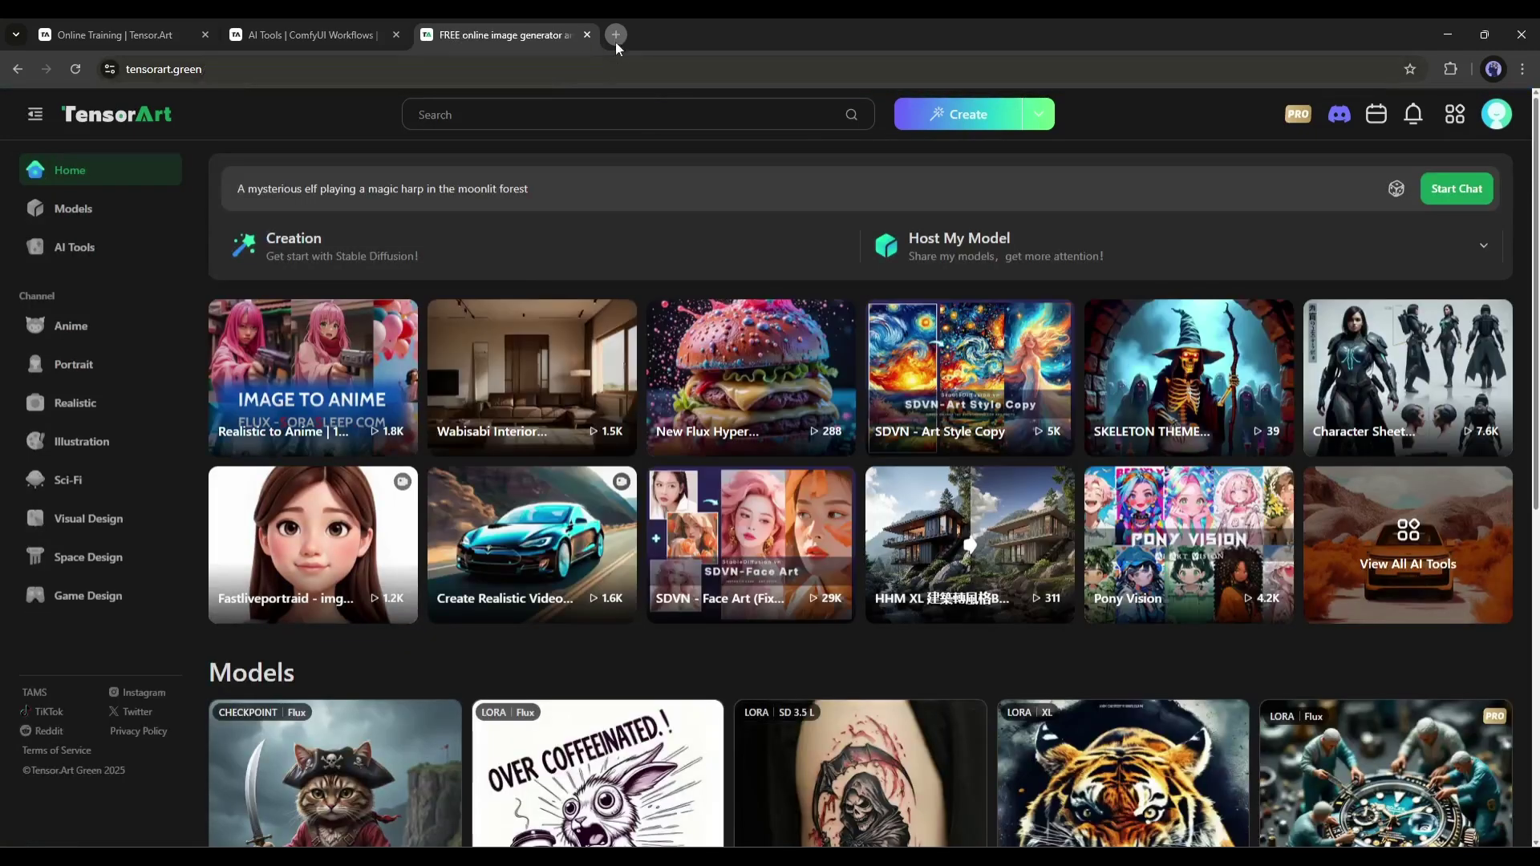